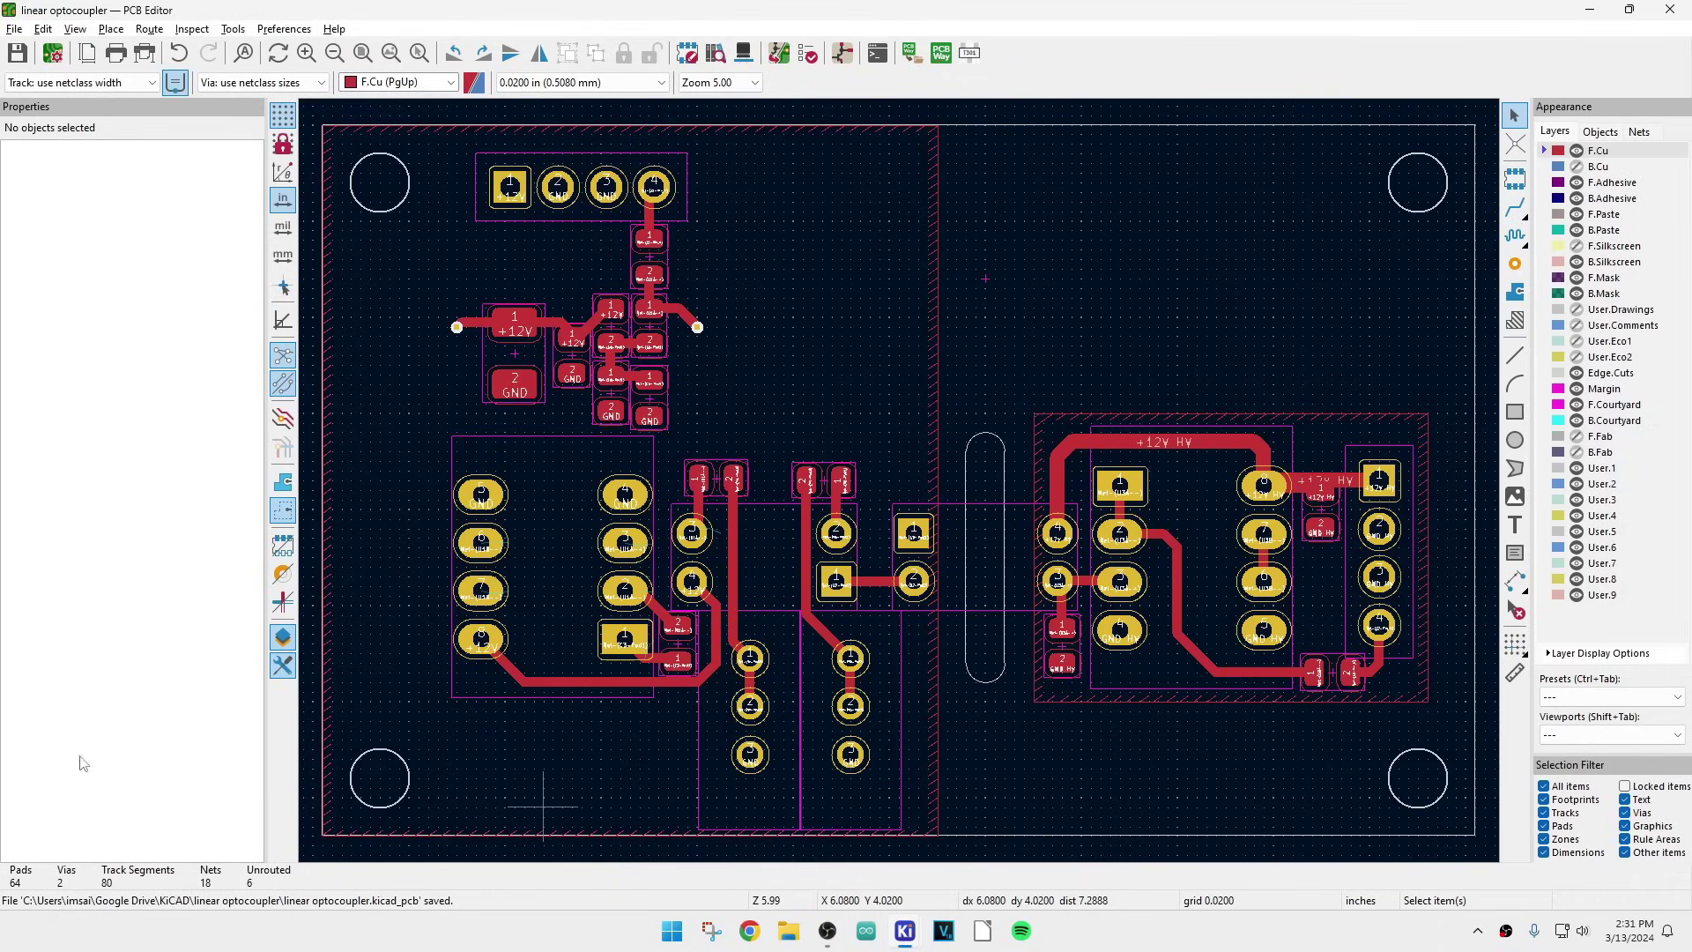
- Fill all copper zones on the optocoupler board and open it in the 3D Viewer
left_click(280, 487)
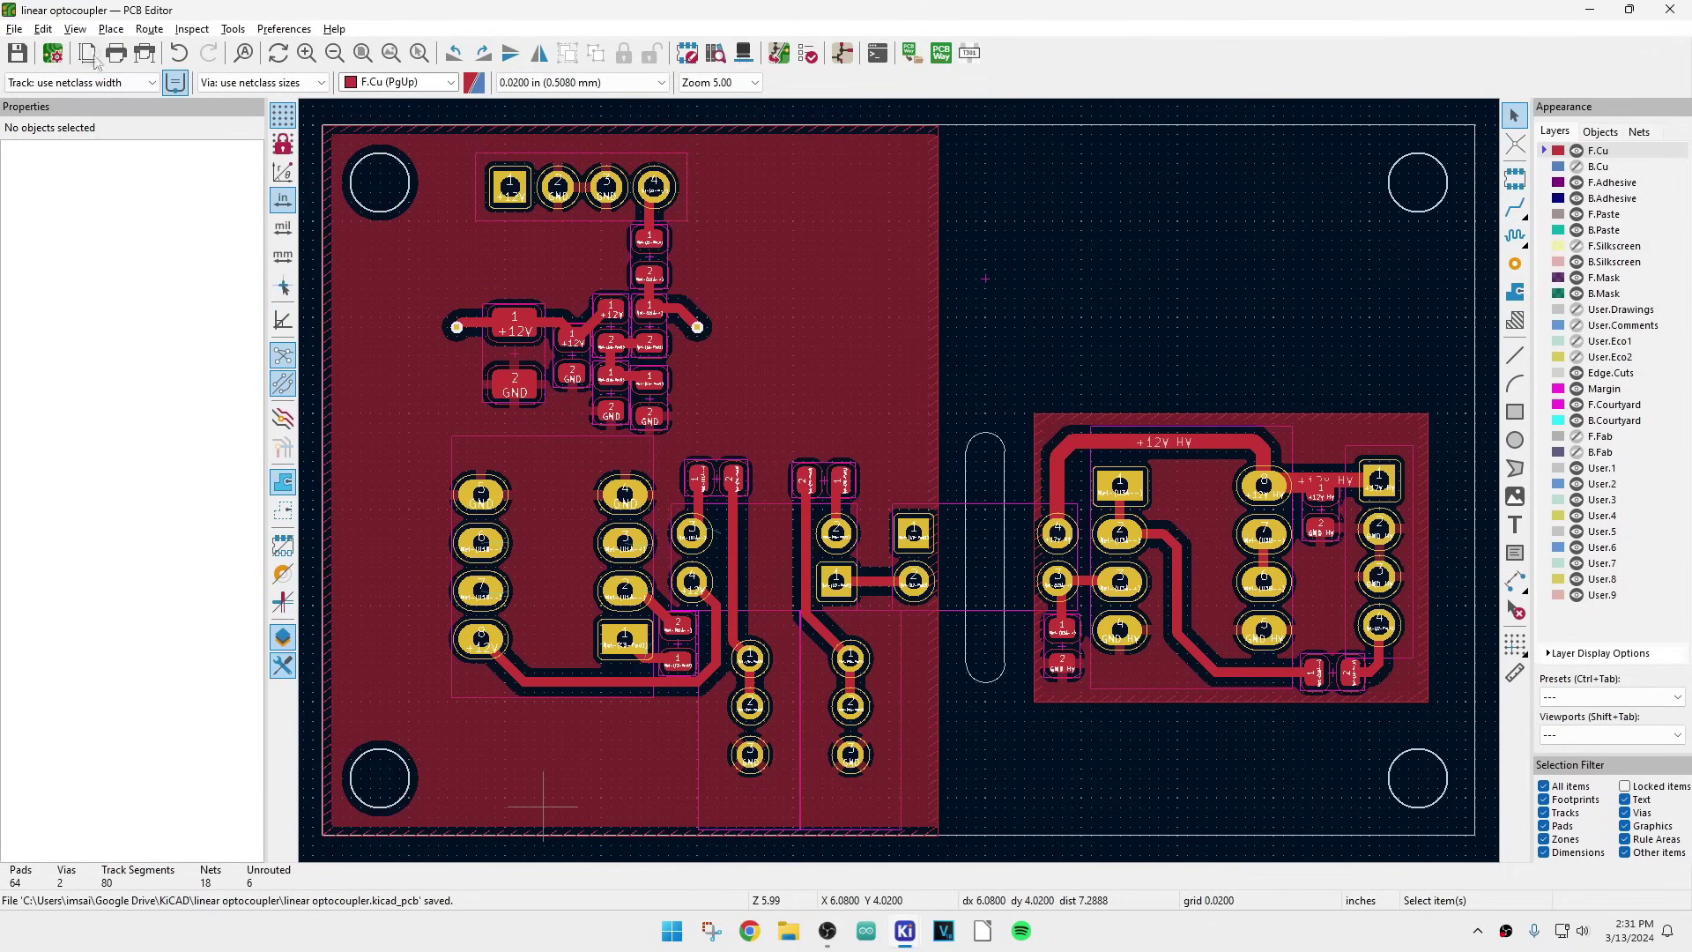
left_click(76, 29)
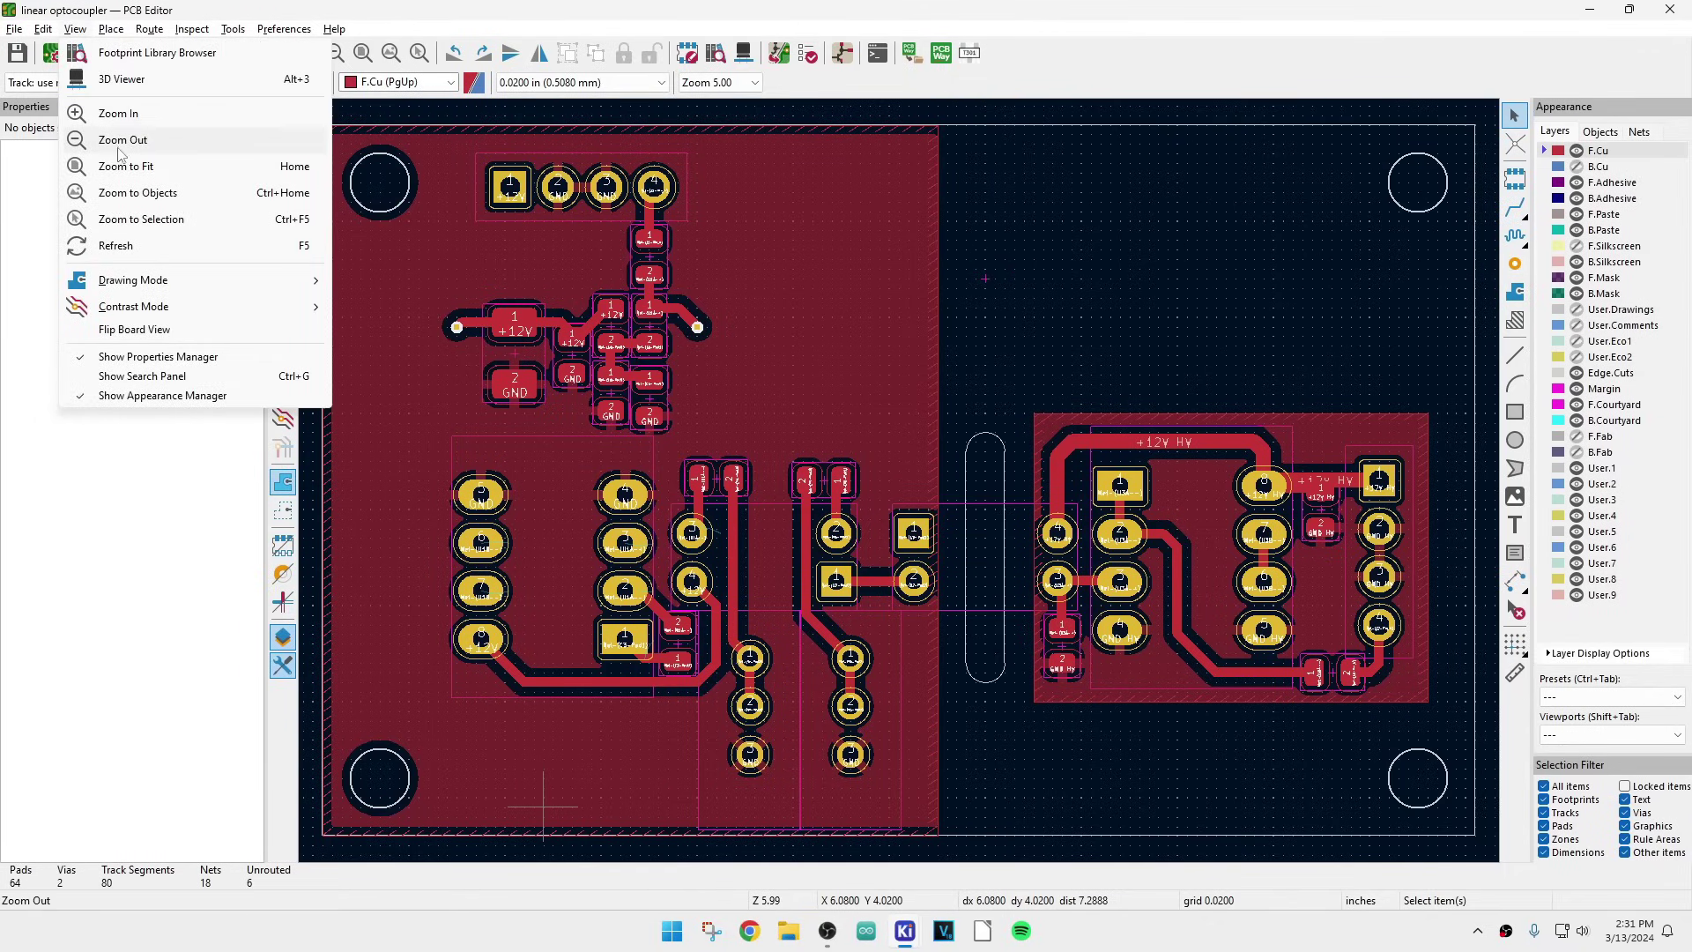
left_click(106, 78)
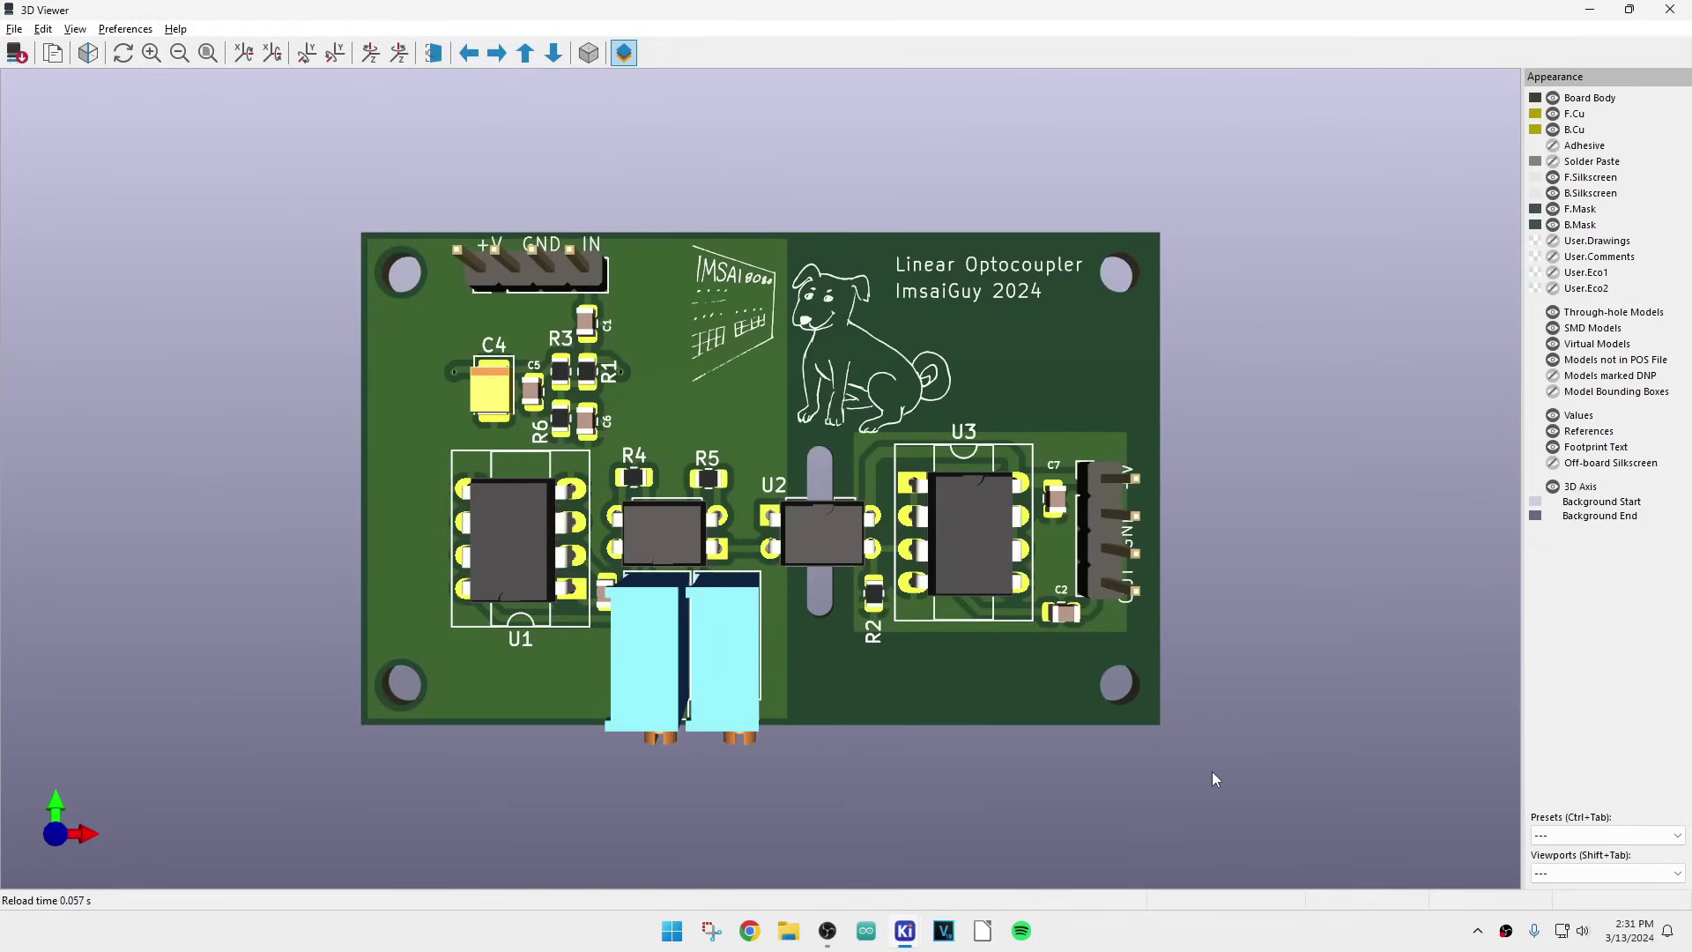
- Orbit the rendered board through perspective, underside and flatter angles, then close the 3D Viewer
left_click_drag(1145, 716, 1031, 622)
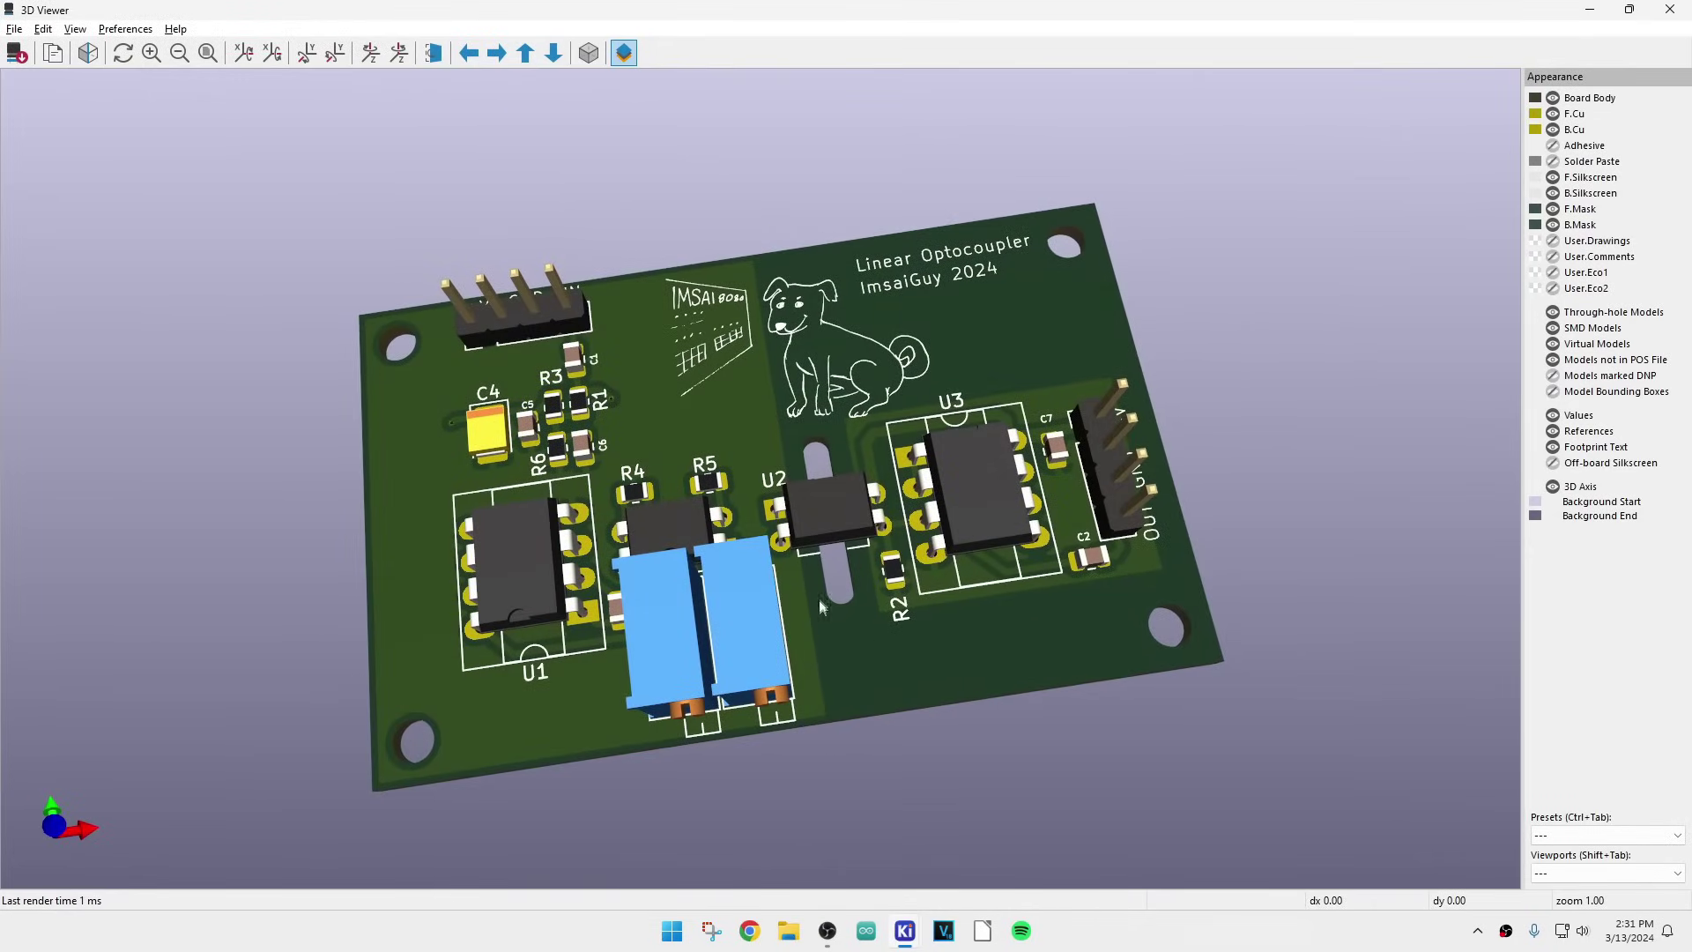
left_click_drag(961, 742, 843, 603)
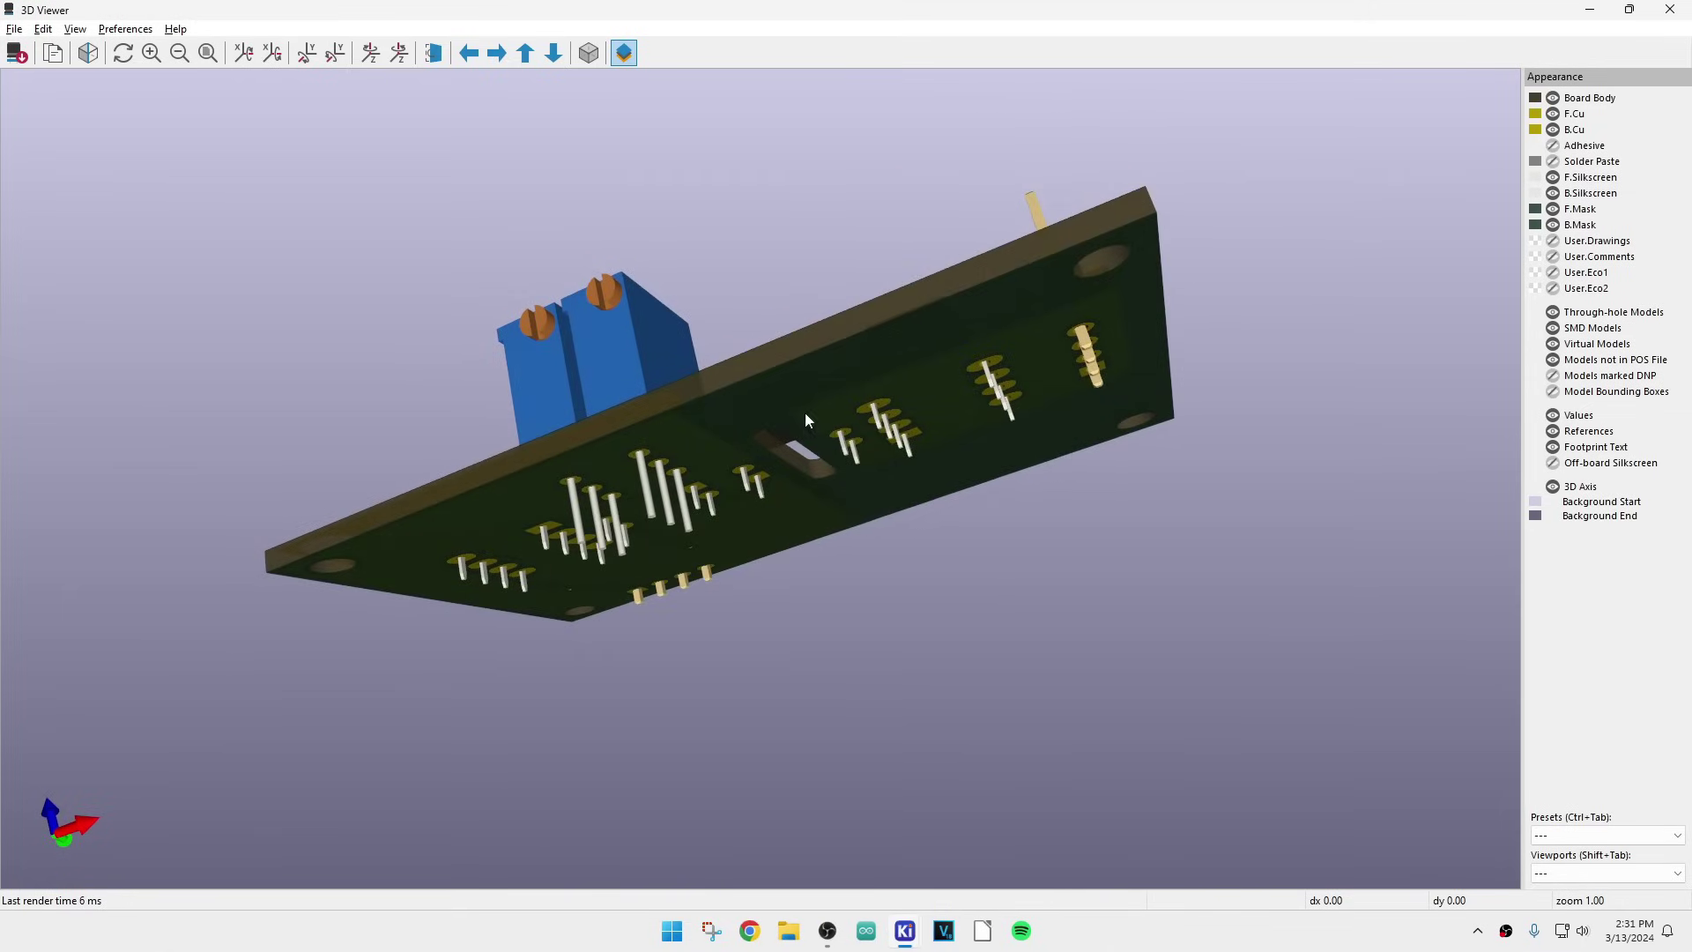
left_click_drag(781, 443, 970, 737)
left_click_drag(859, 560, 1050, 447)
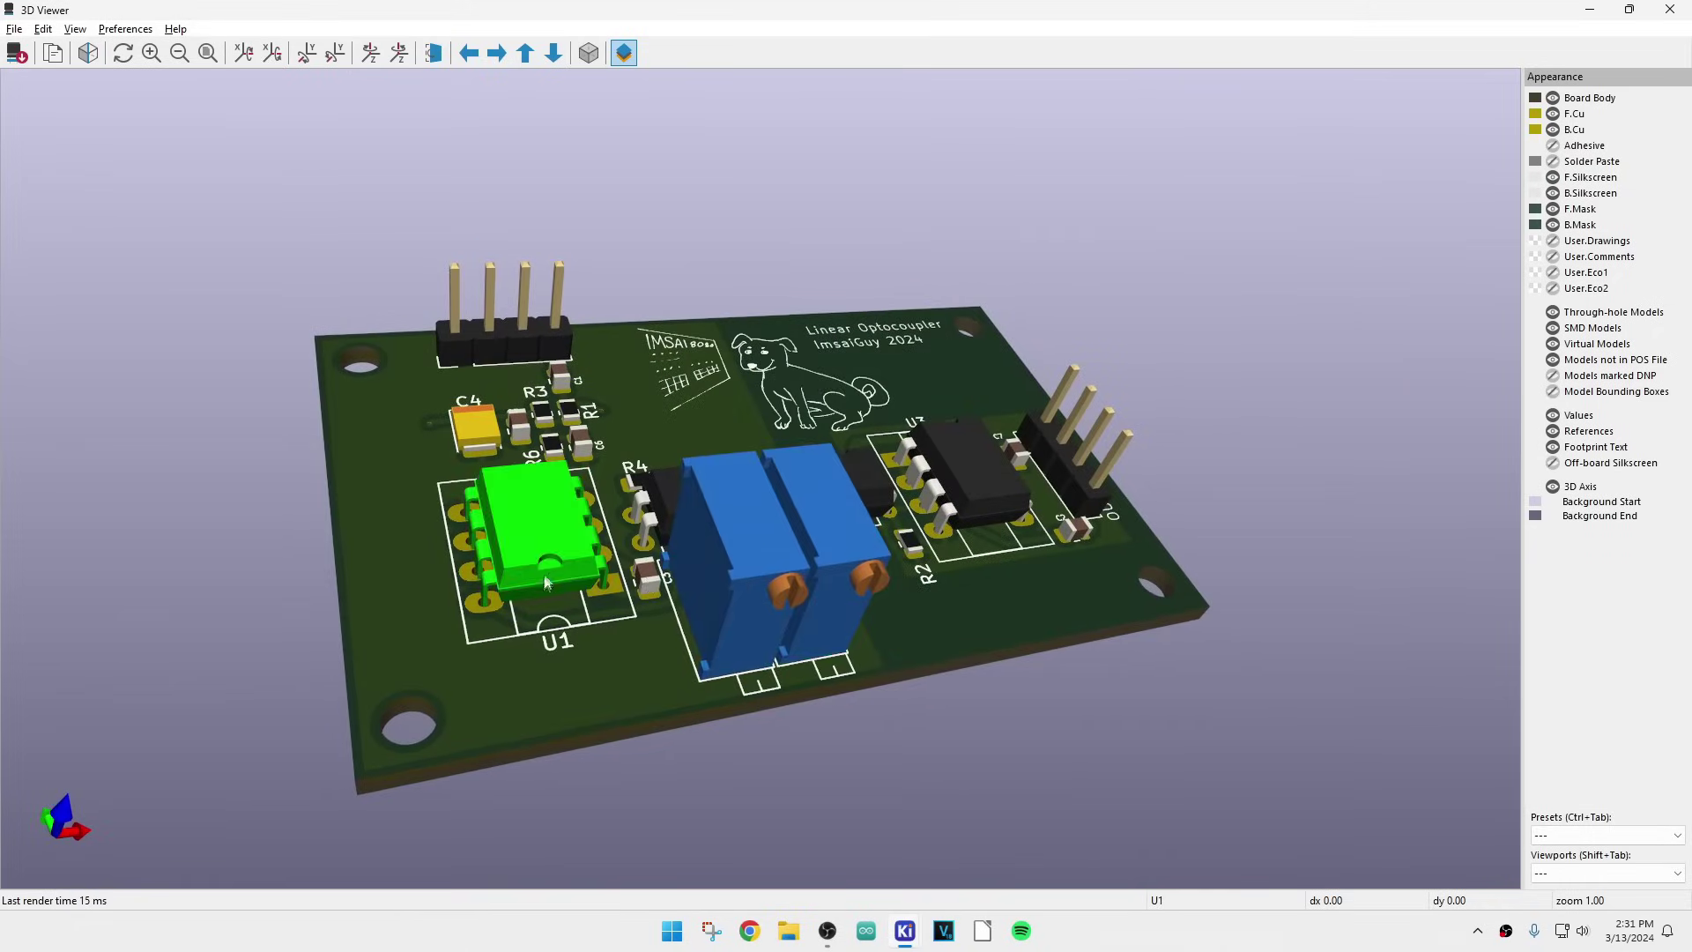
left_click_drag(498, 542, 509, 394)
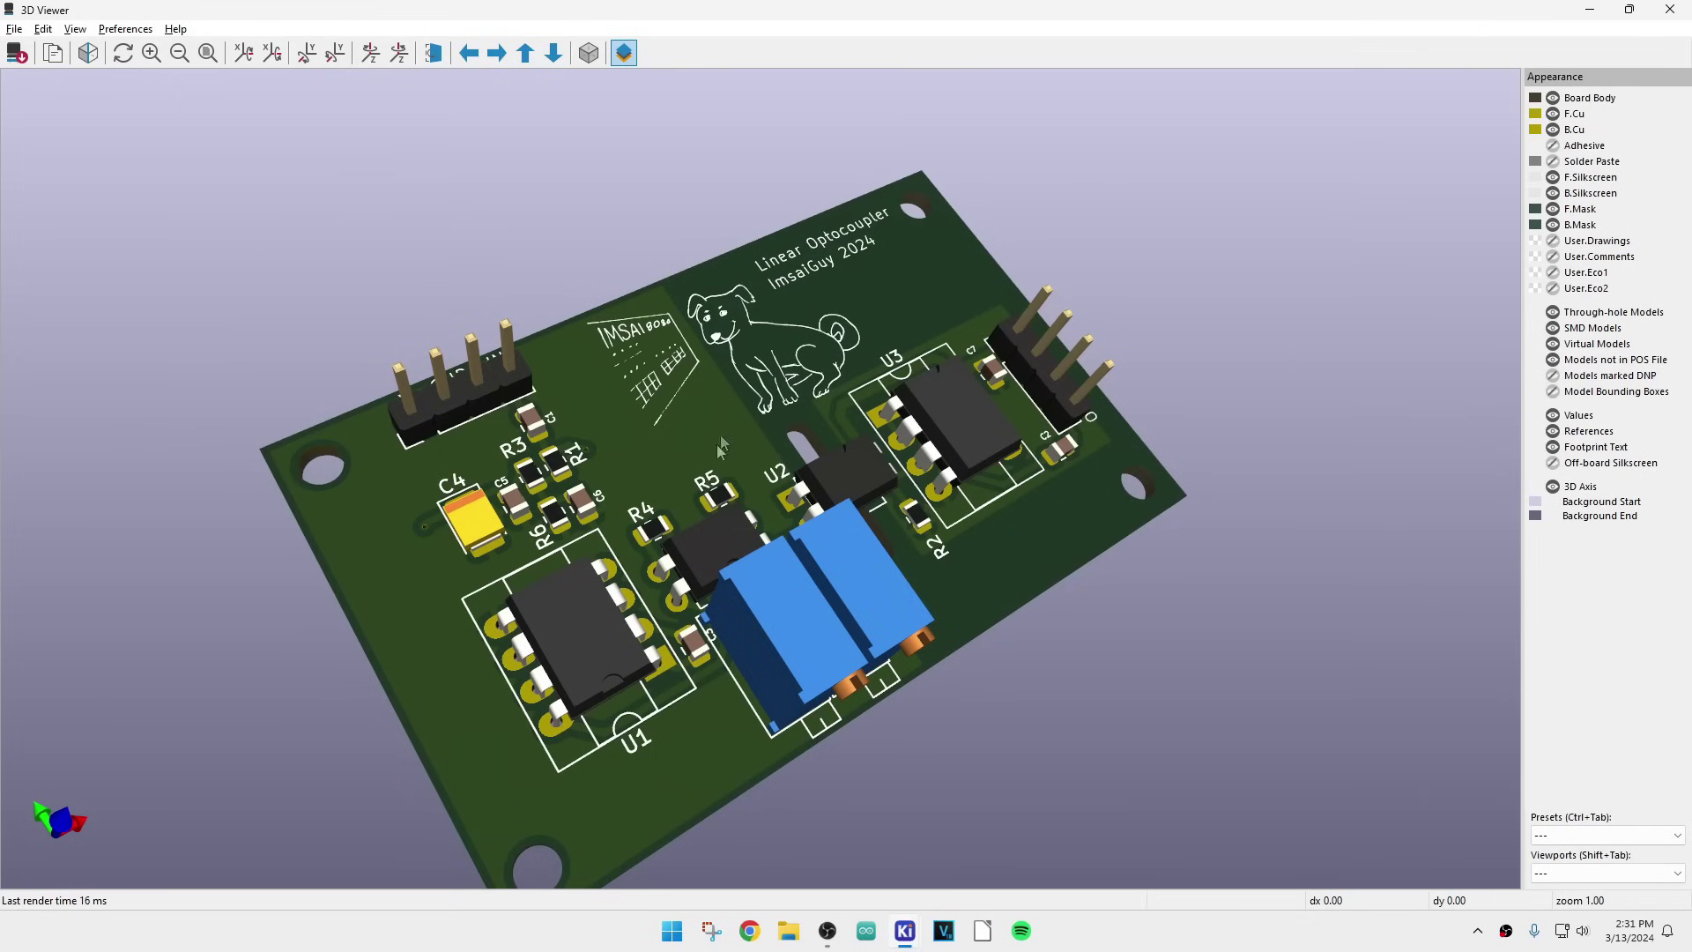
left_click_drag(722, 448, 970, 425)
mouse_move(640, 612)
left_mouse_down()
mouse_move(779, 712)
mouse_move(262, 537)
mouse_move(830, 621)
mouse_move(644, 328)
mouse_move(649, 219)
mouse_move(653, 601)
left_mouse_up()
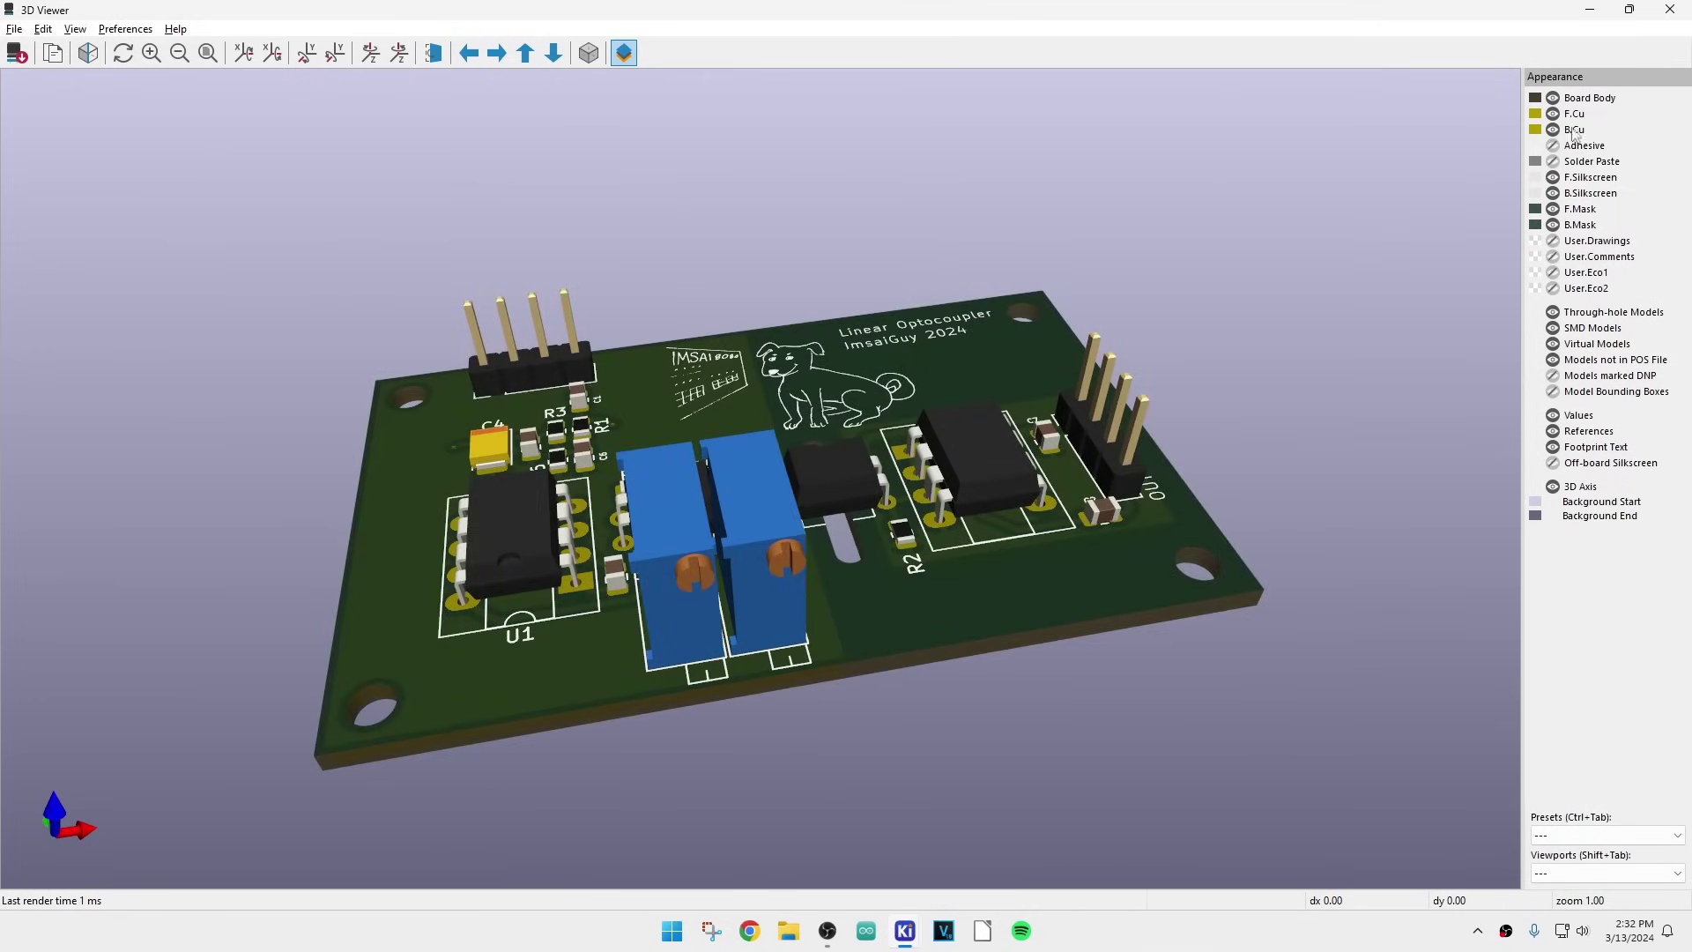
left_click(1660, 26)
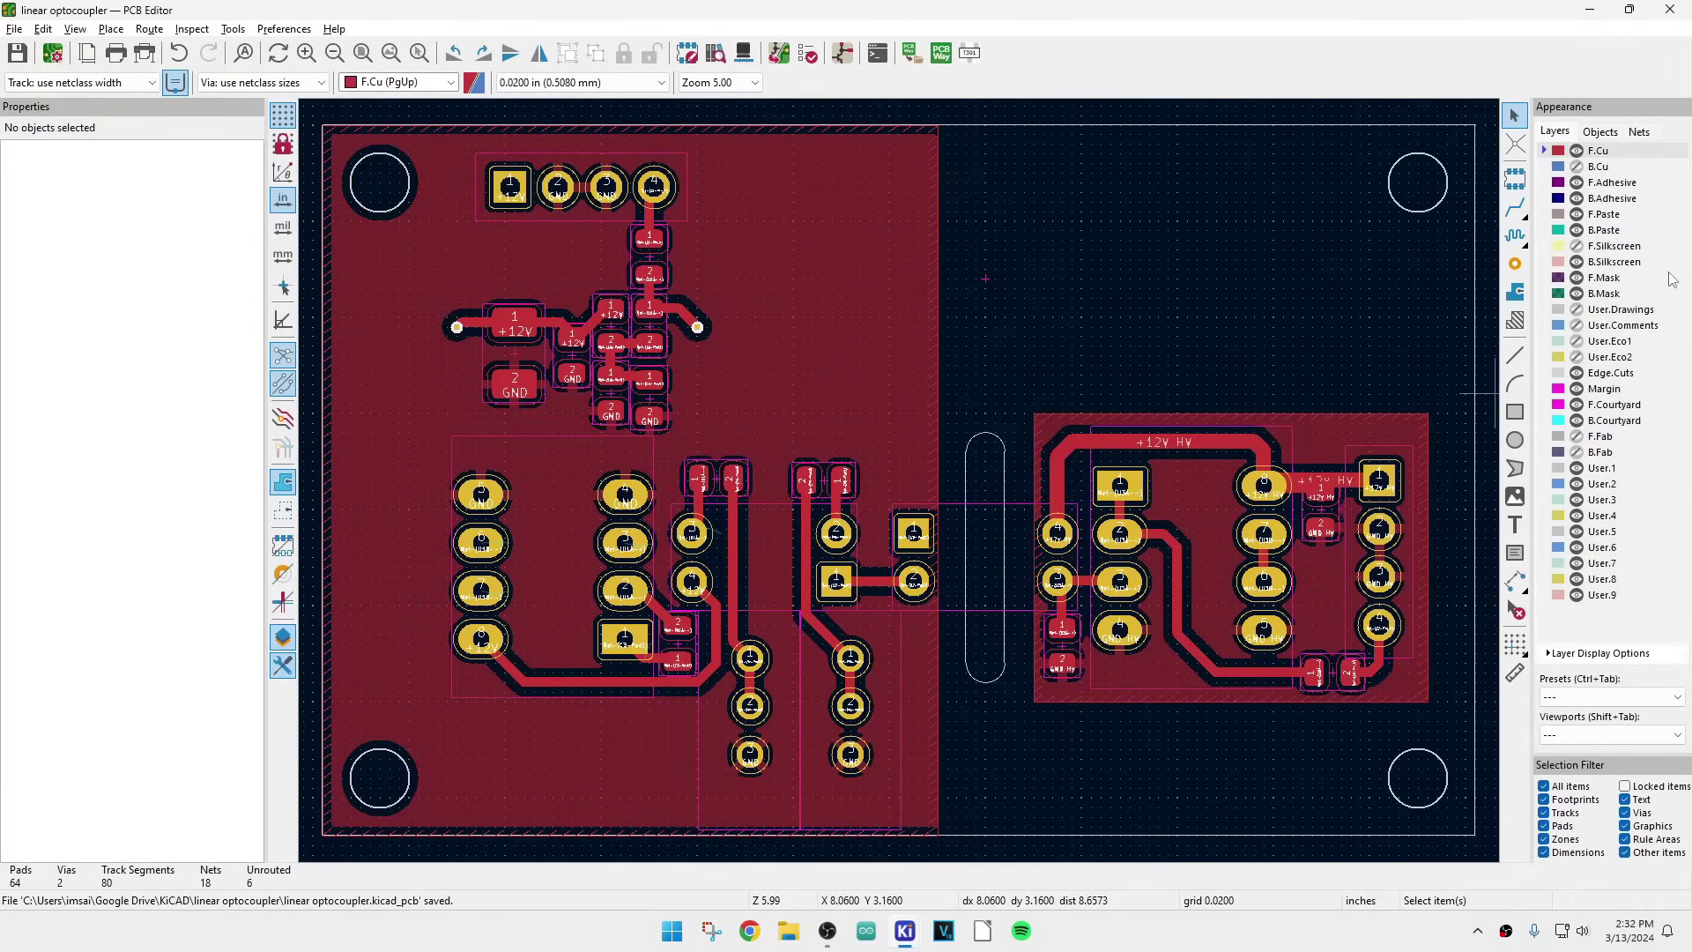
- Show F.Silkscreen and B.Cu, hide F.Cu, and make B.Cu the active layer
left_click(1577, 247)
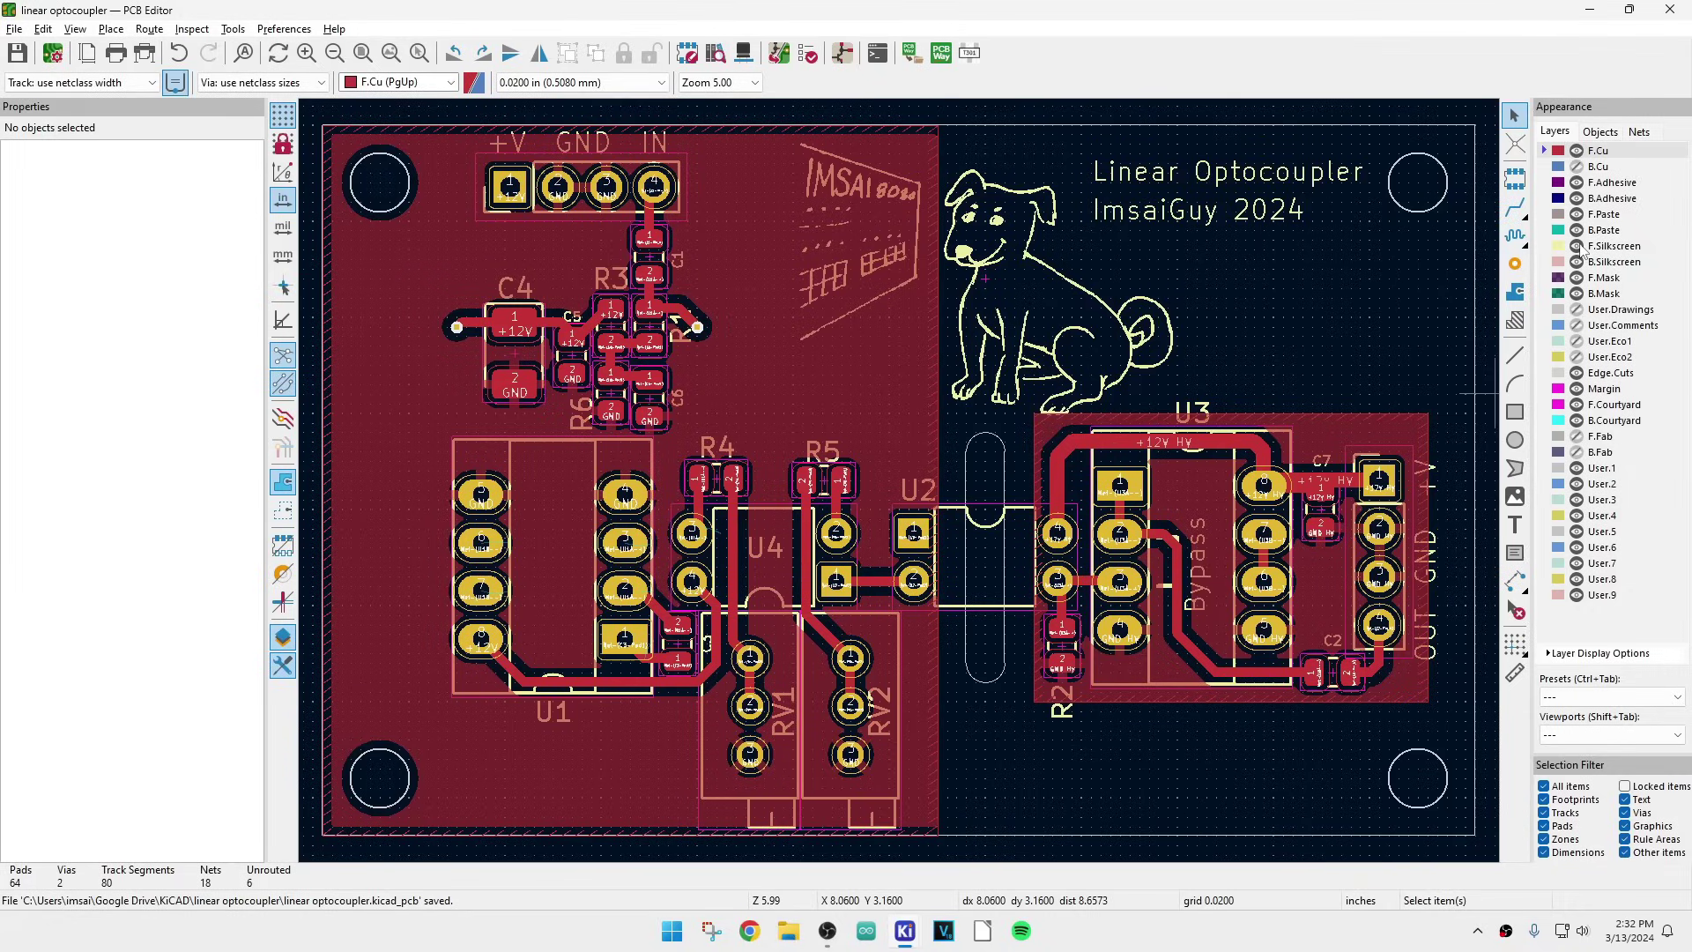
left_click(1577, 150)
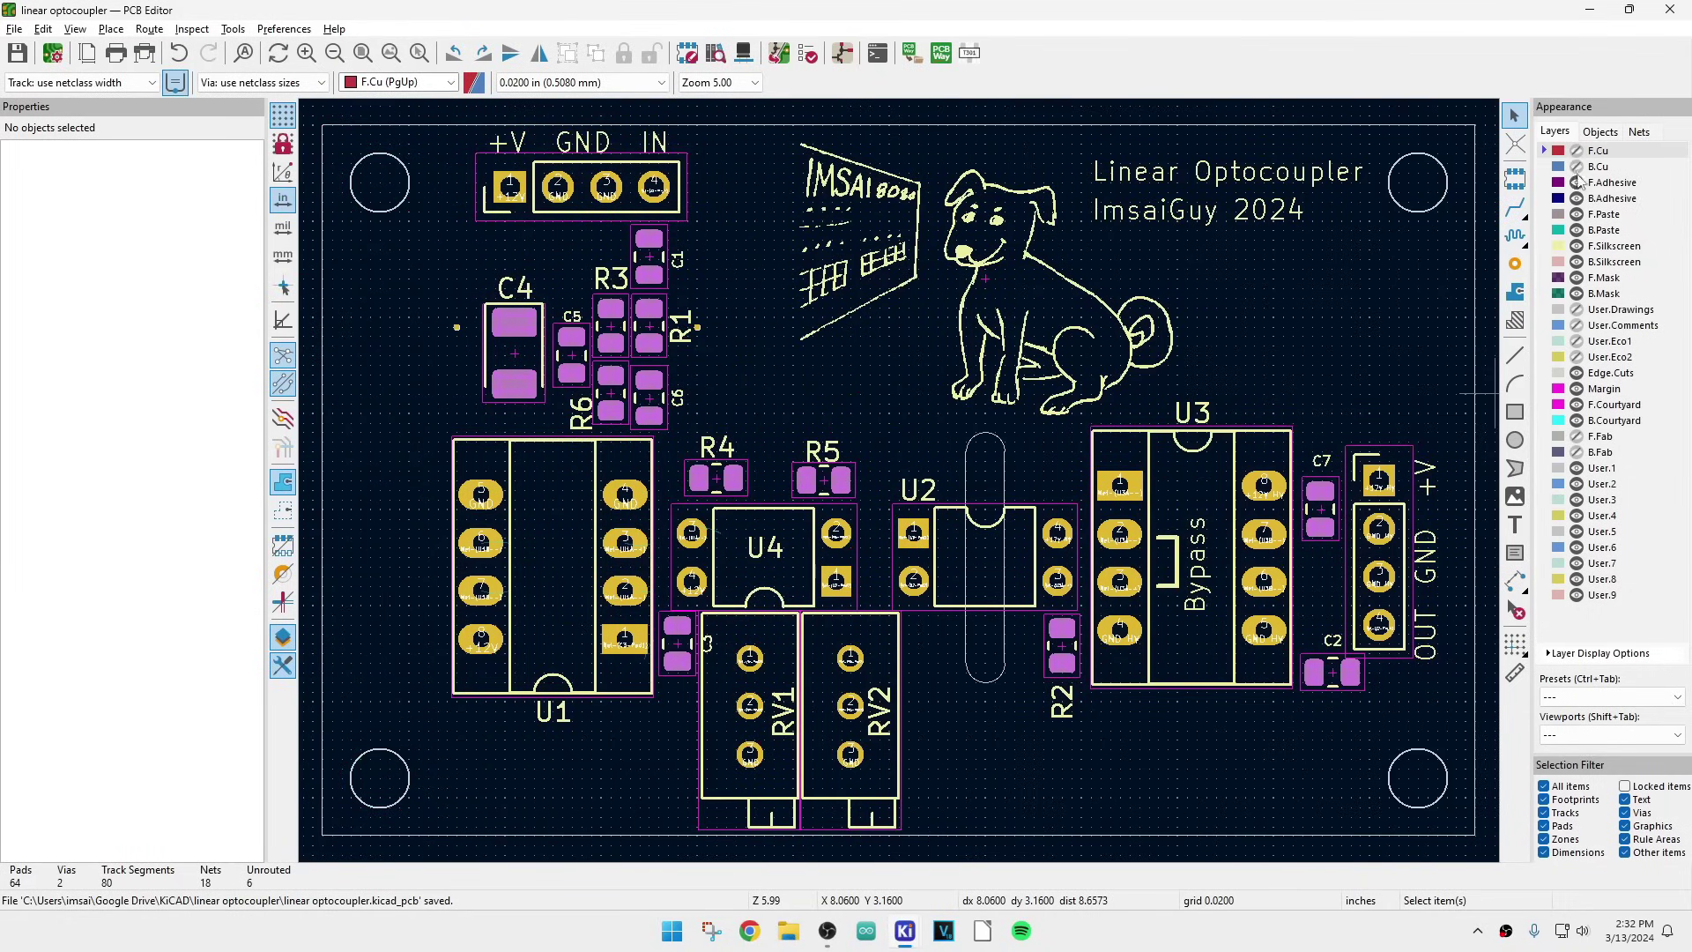
left_click(1576, 167)
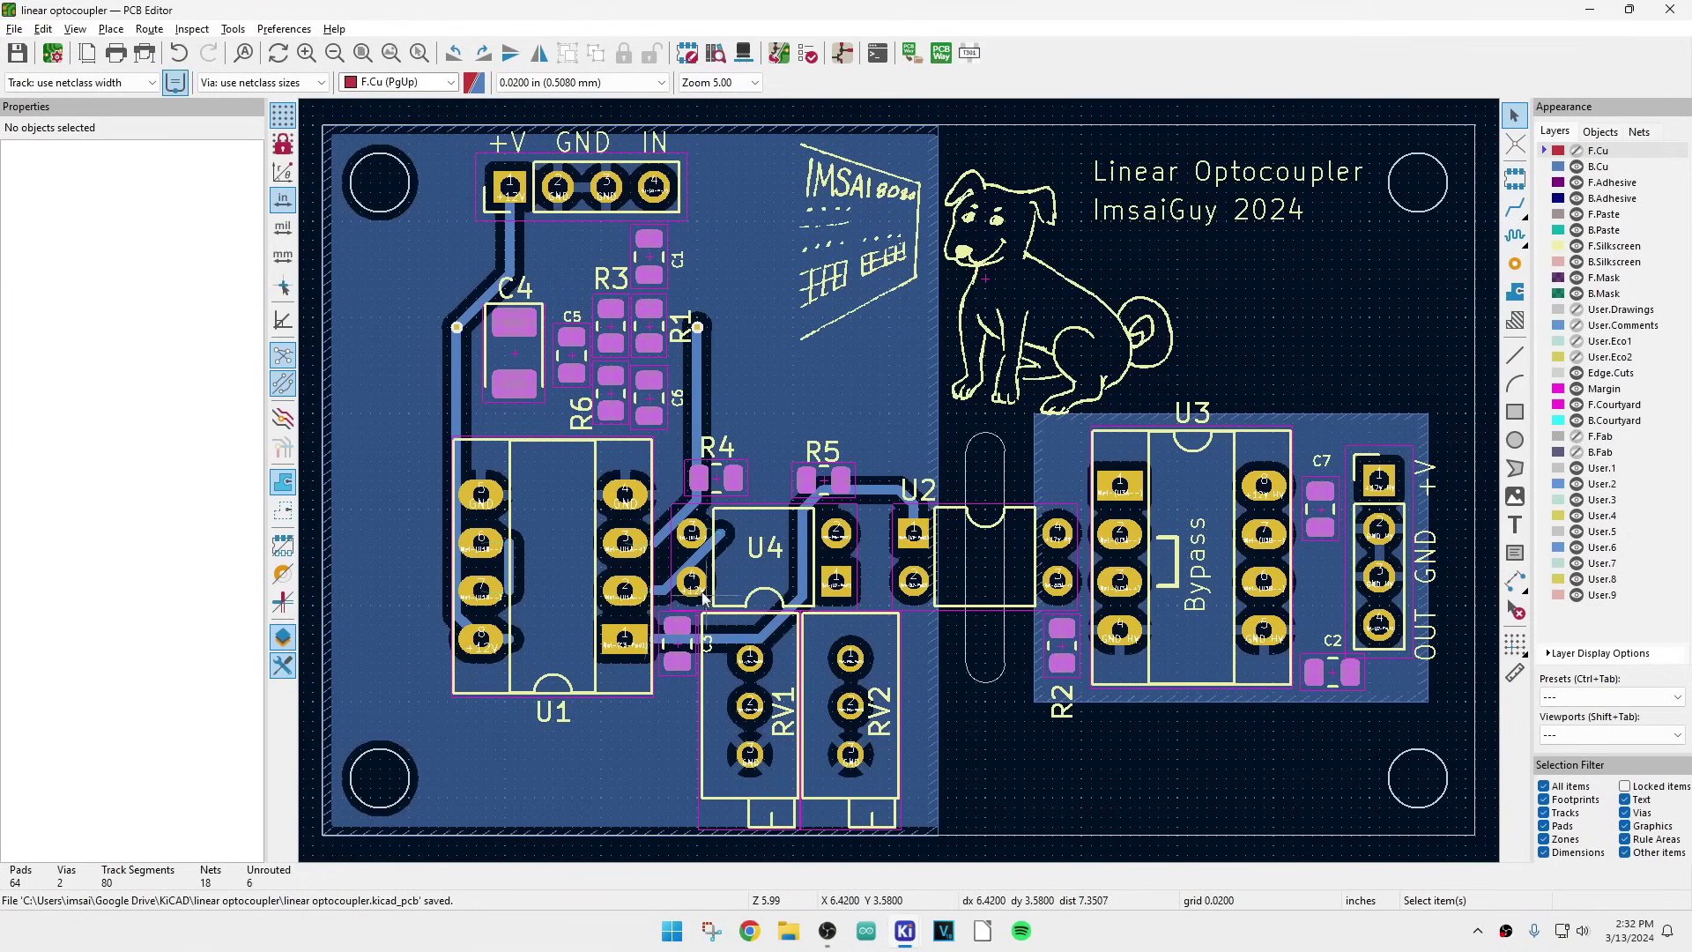
scroll(724, 631, "up", 5)
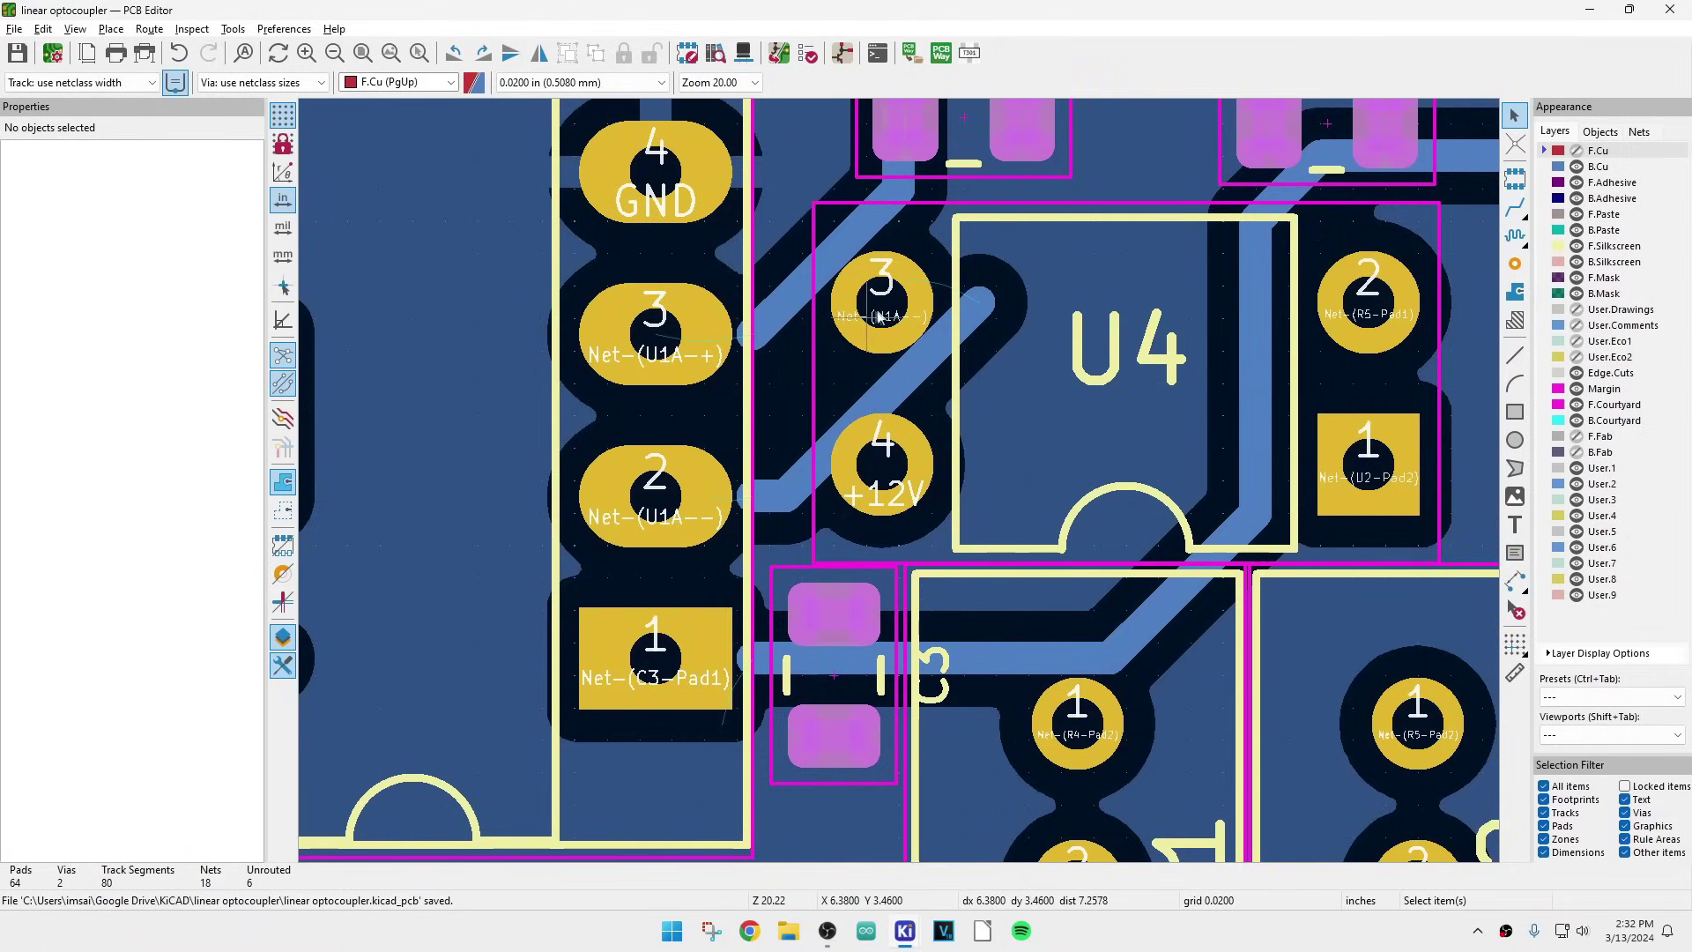
scroll(816, 297, "down", 3)
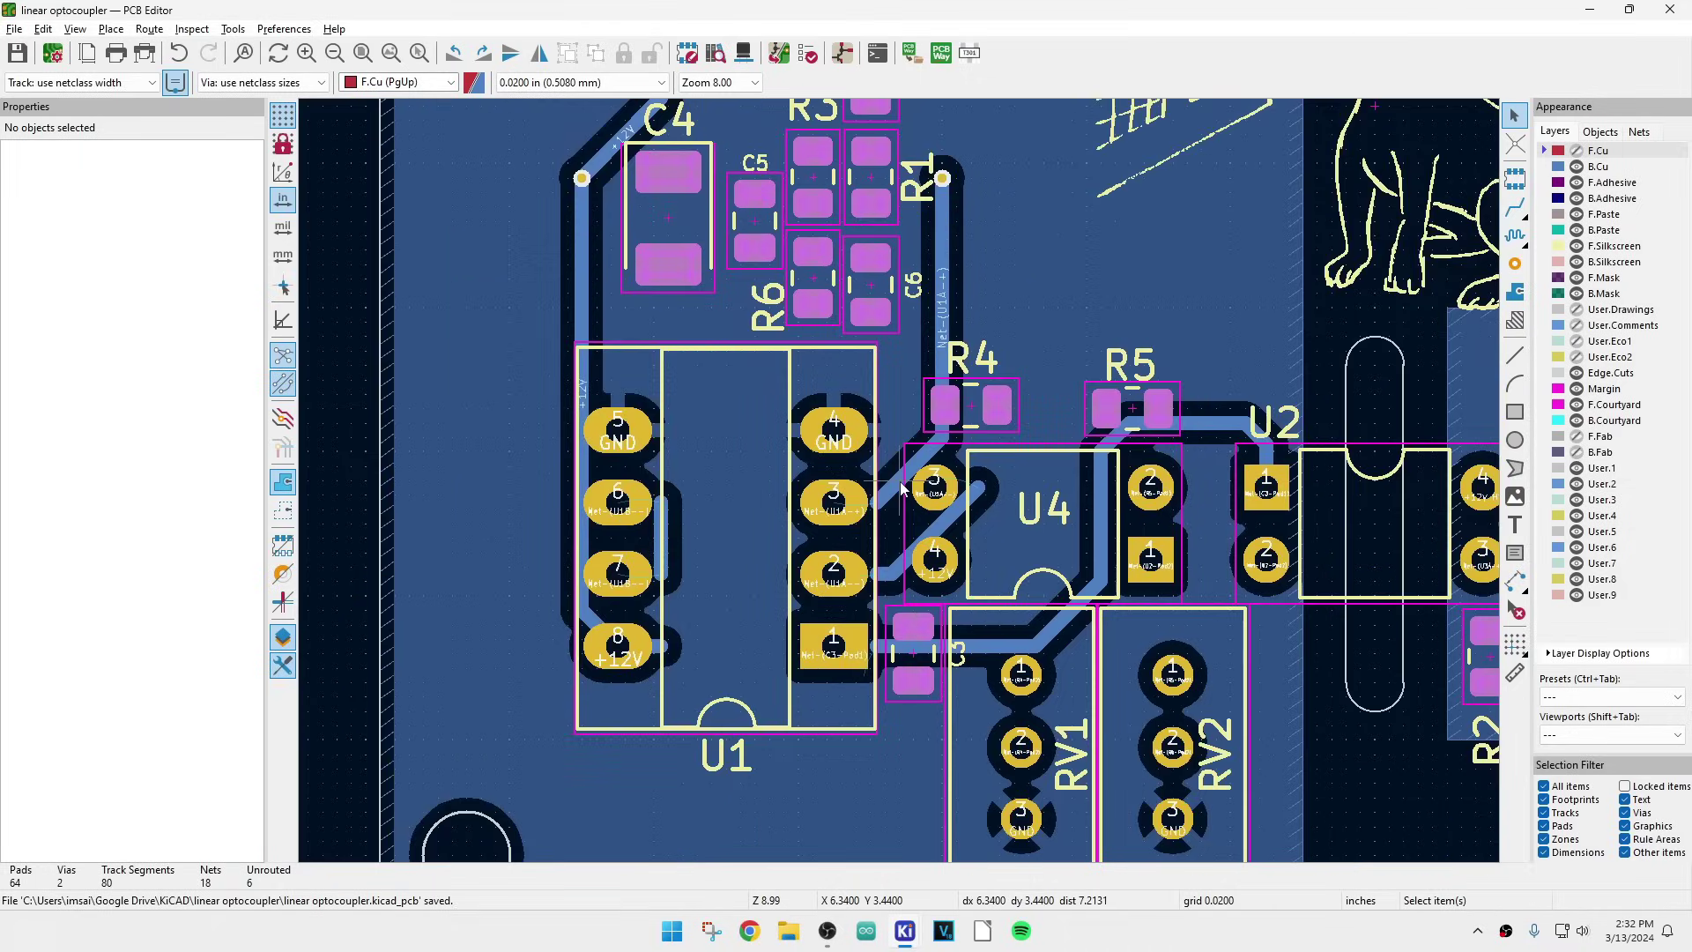
scroll(902, 488, "up", 3)
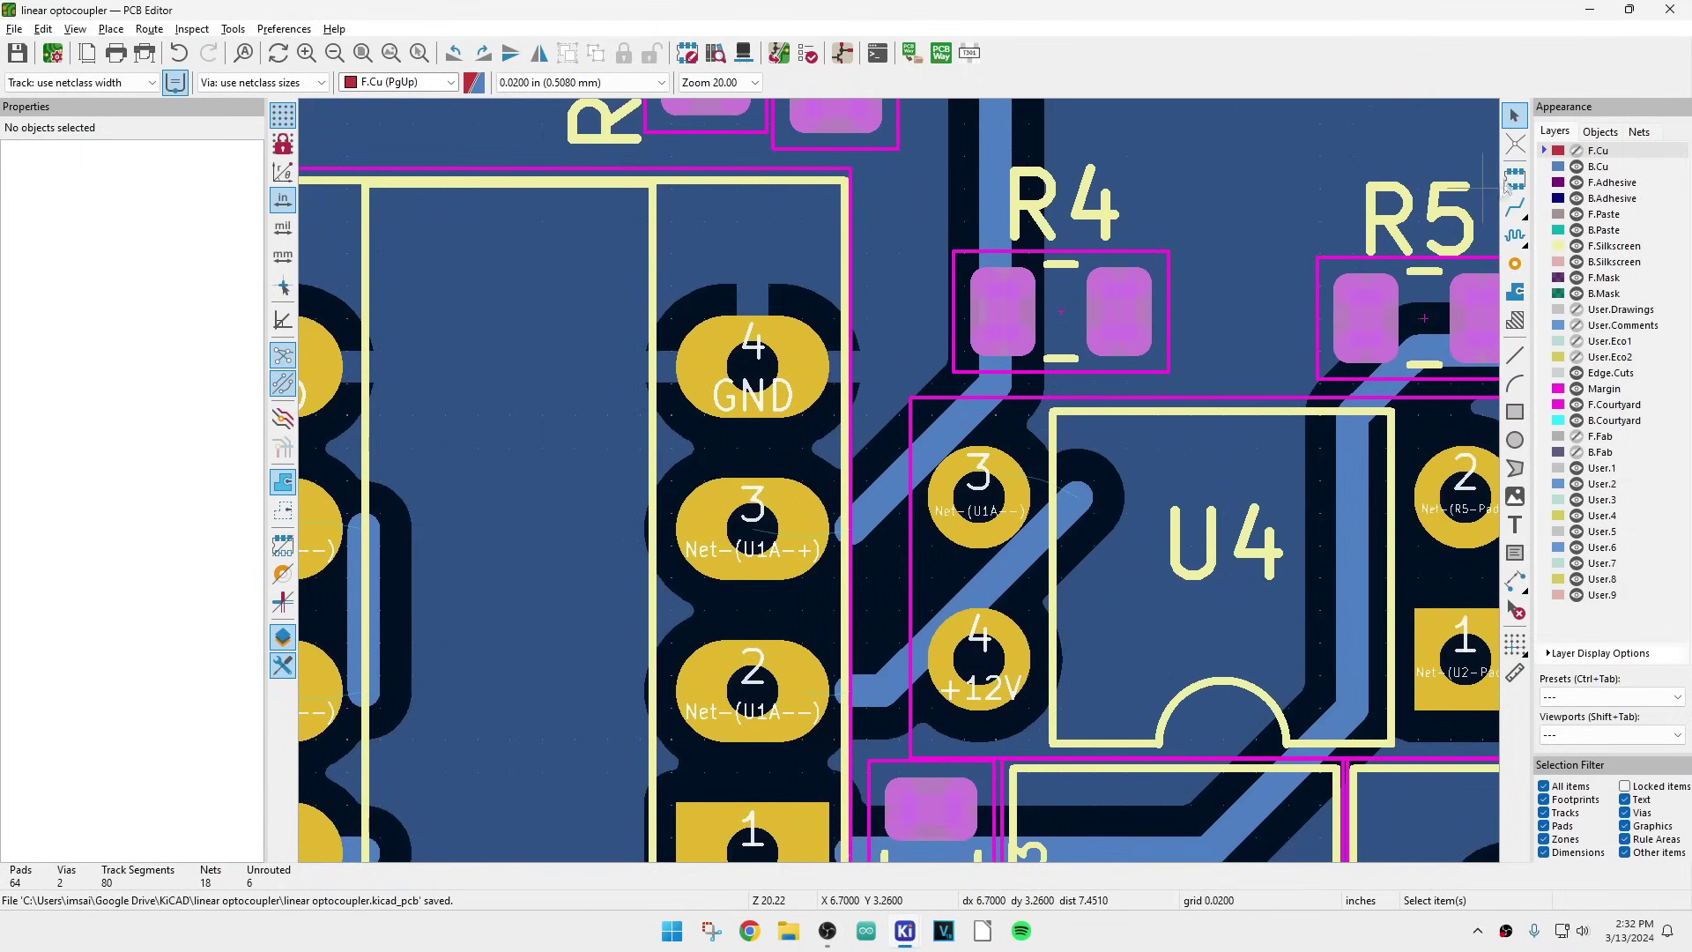
left_click(1577, 167)
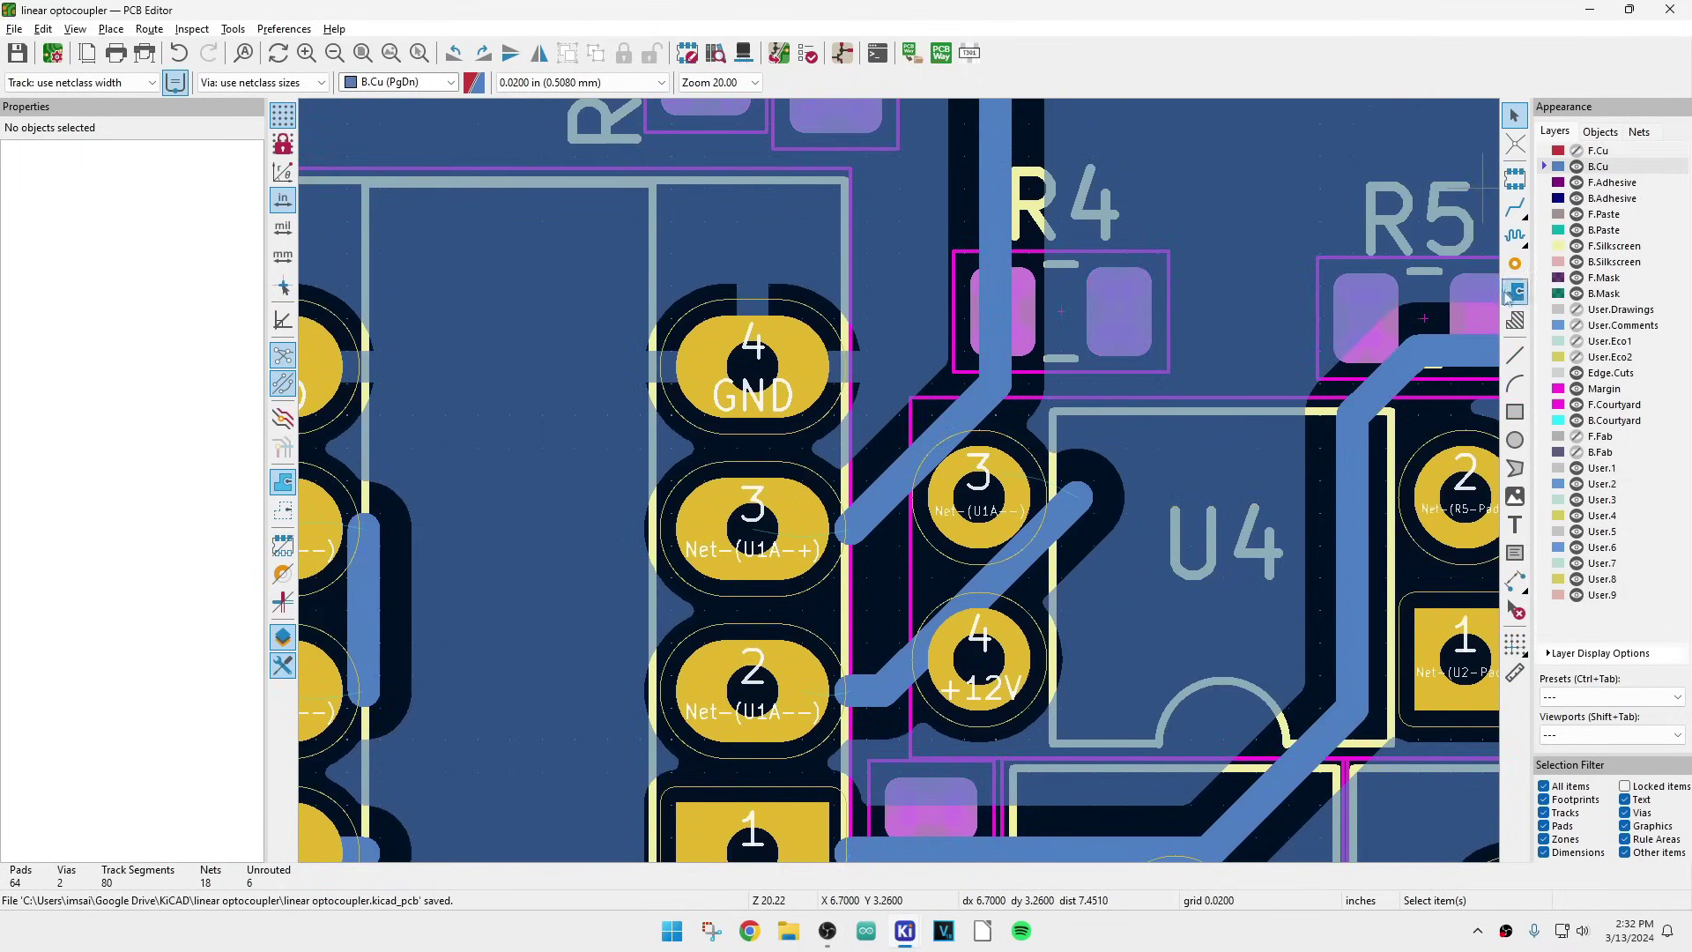
- Drag the short diagonal back-copper track onto U1 pad 3 and delete the leftover 0.0200 in stub
left_click(897, 479)
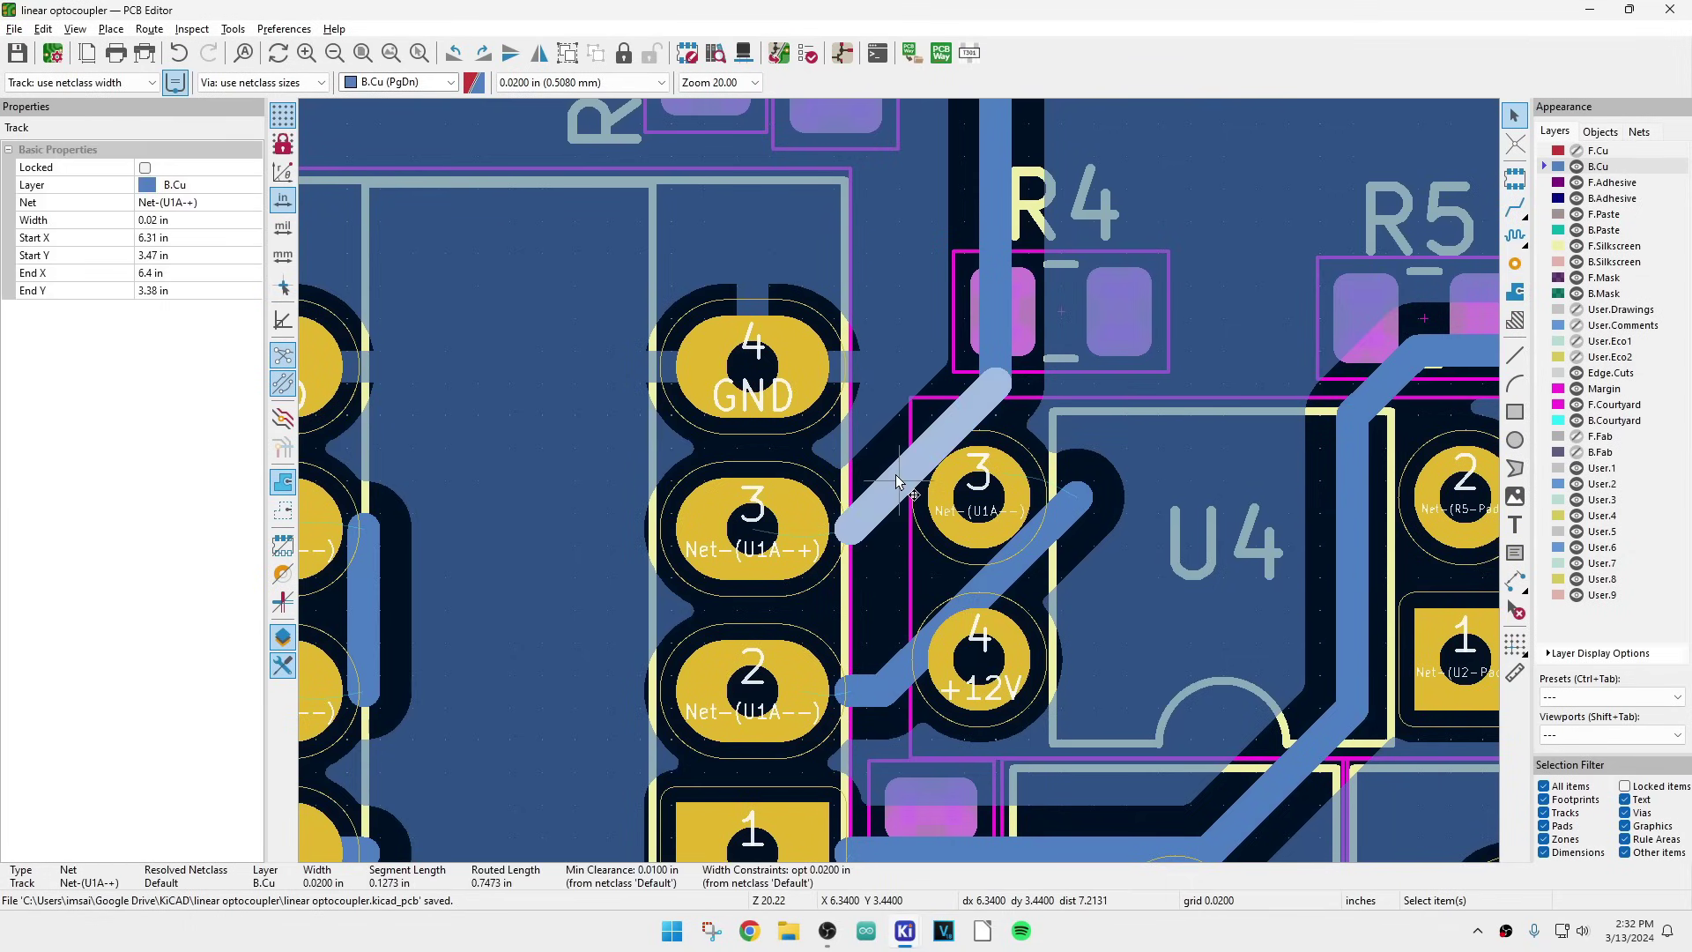
key("d")
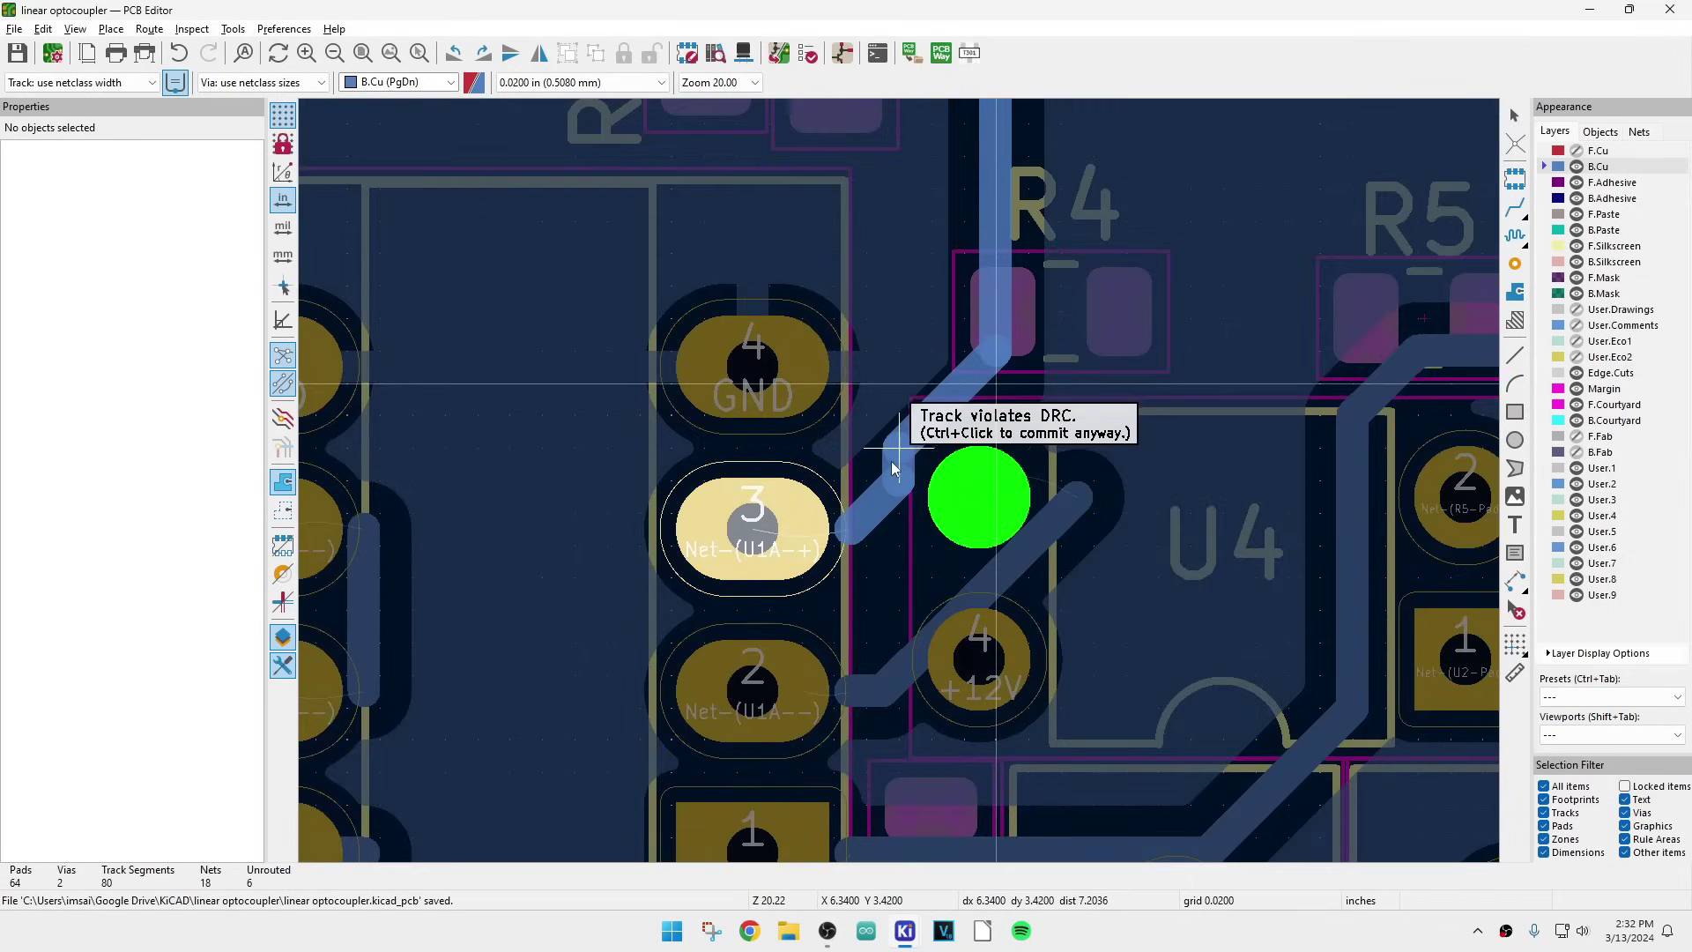
left_click_drag(853, 486, 811, 521)
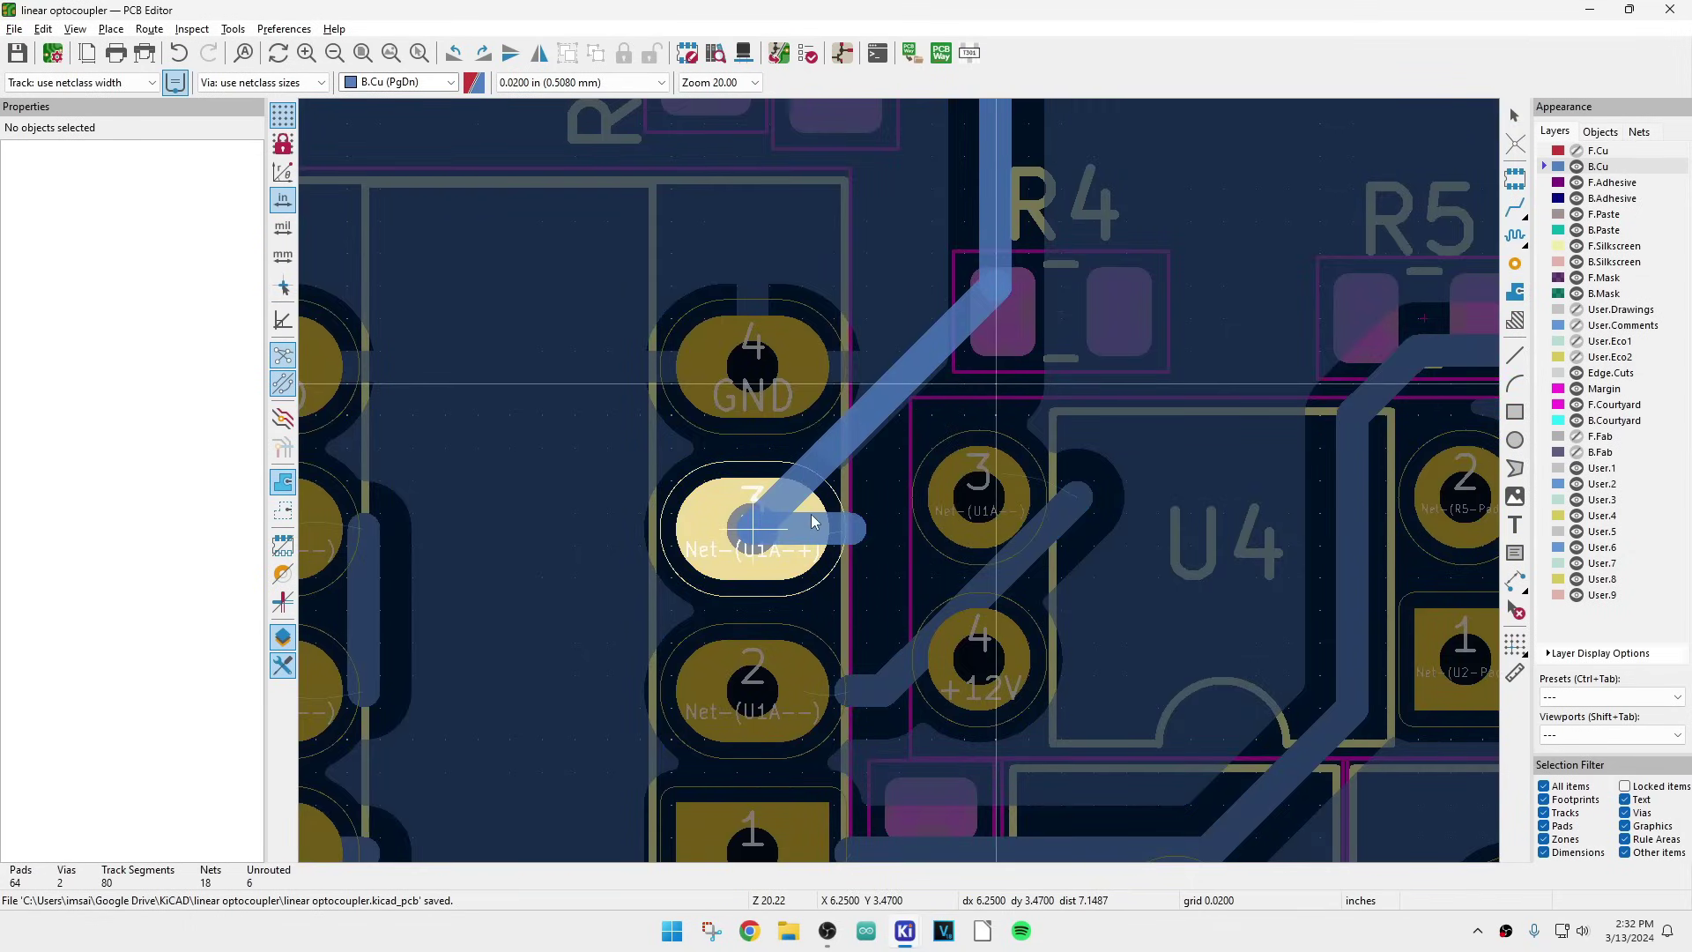
left_click(874, 497)
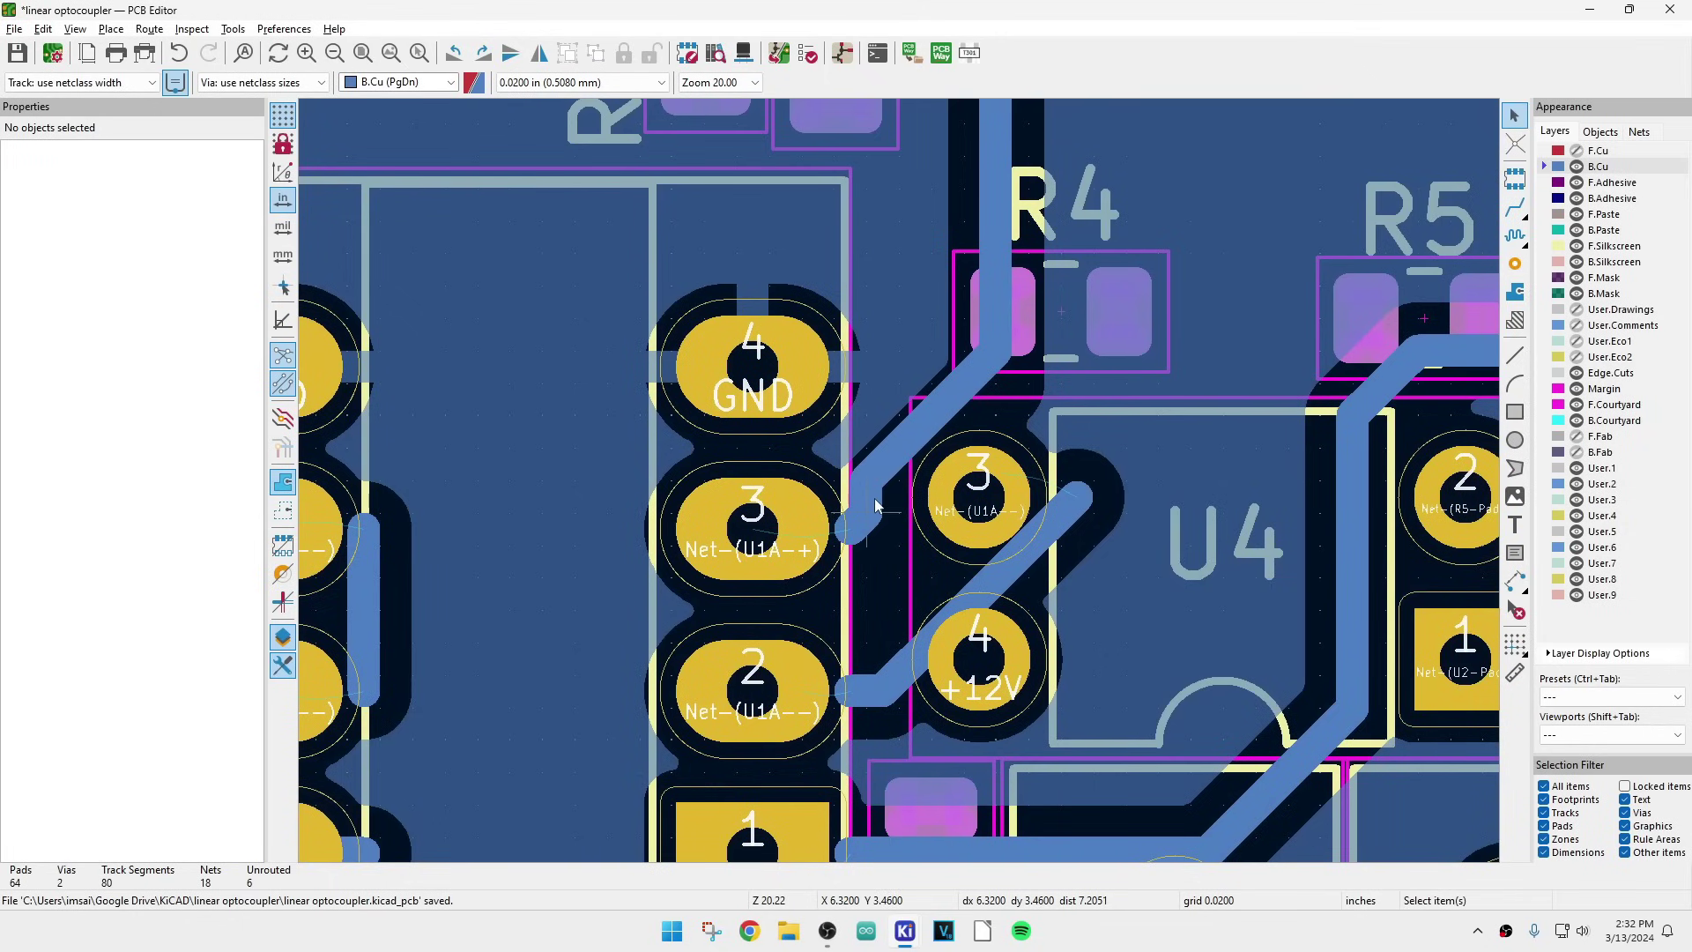
left_click(874, 508)
left_click(892, 520)
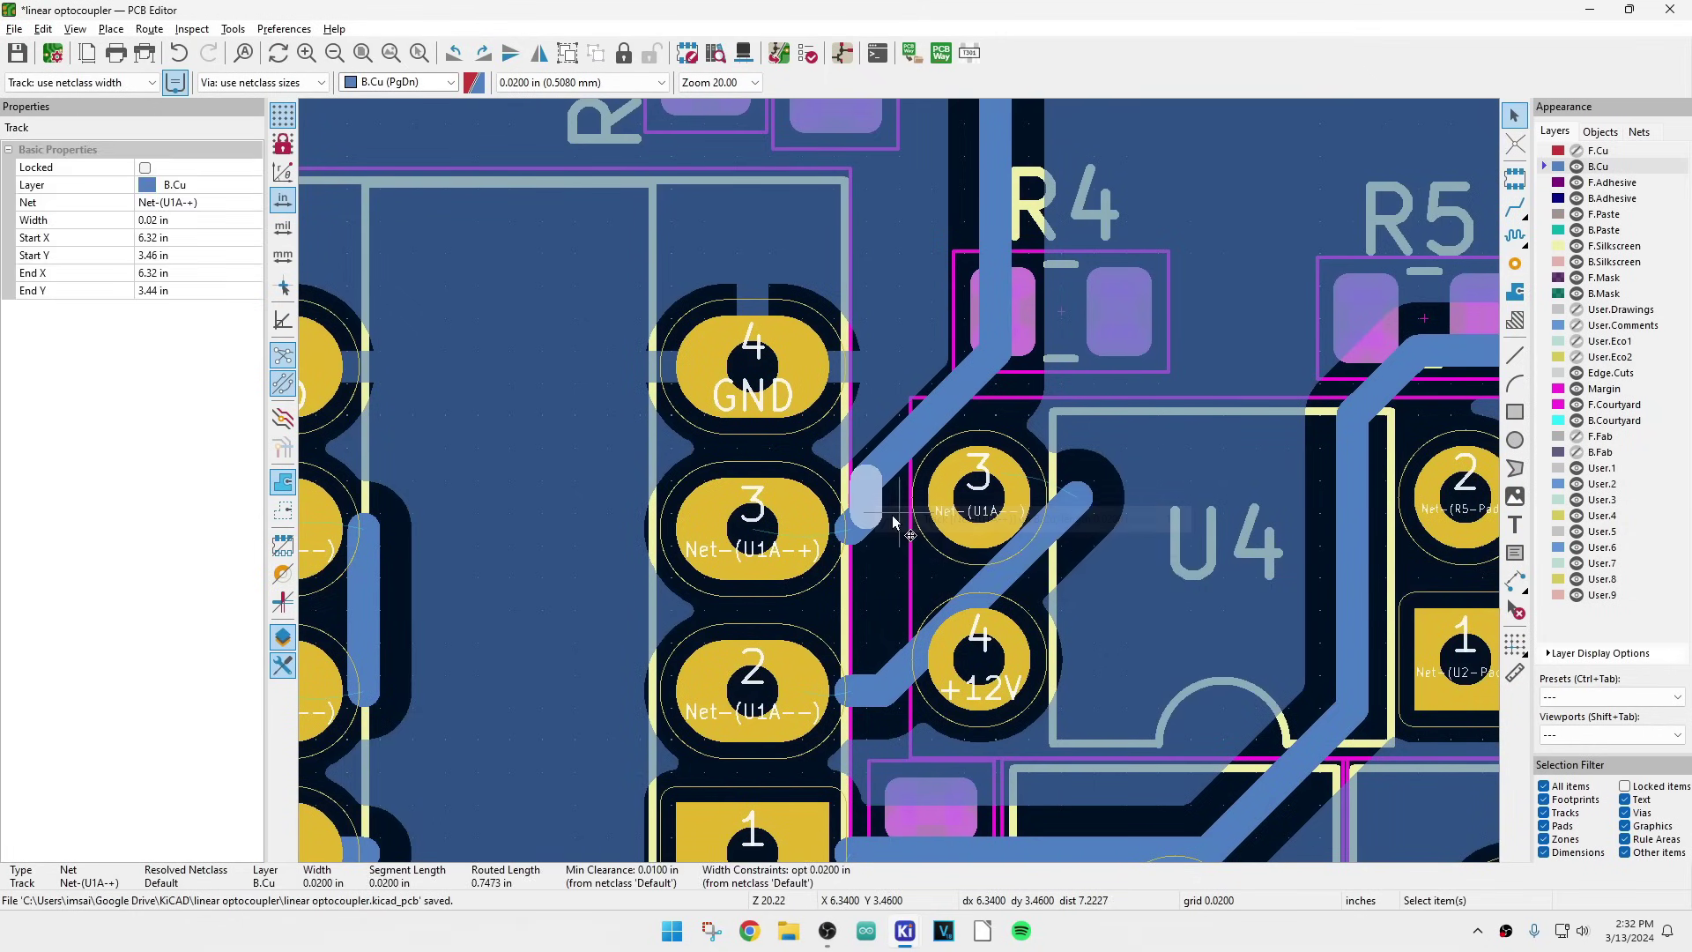
key("Delete")
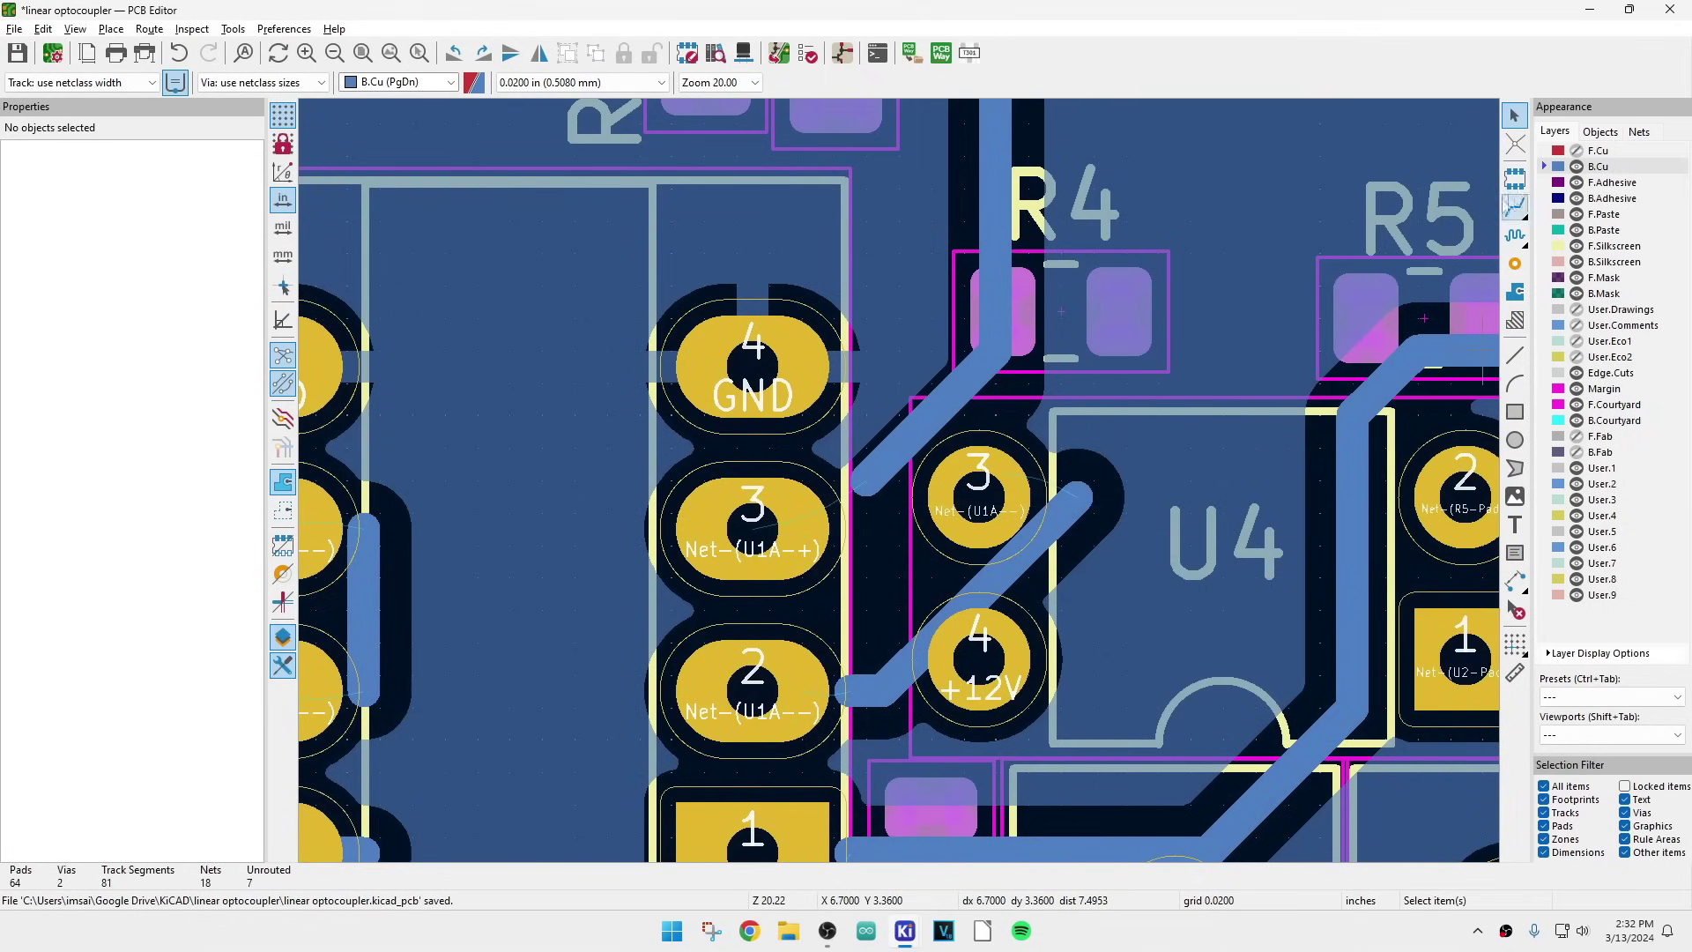
- Route a single track from the existing track end into U1 pad 3
left_click(1491, 215)
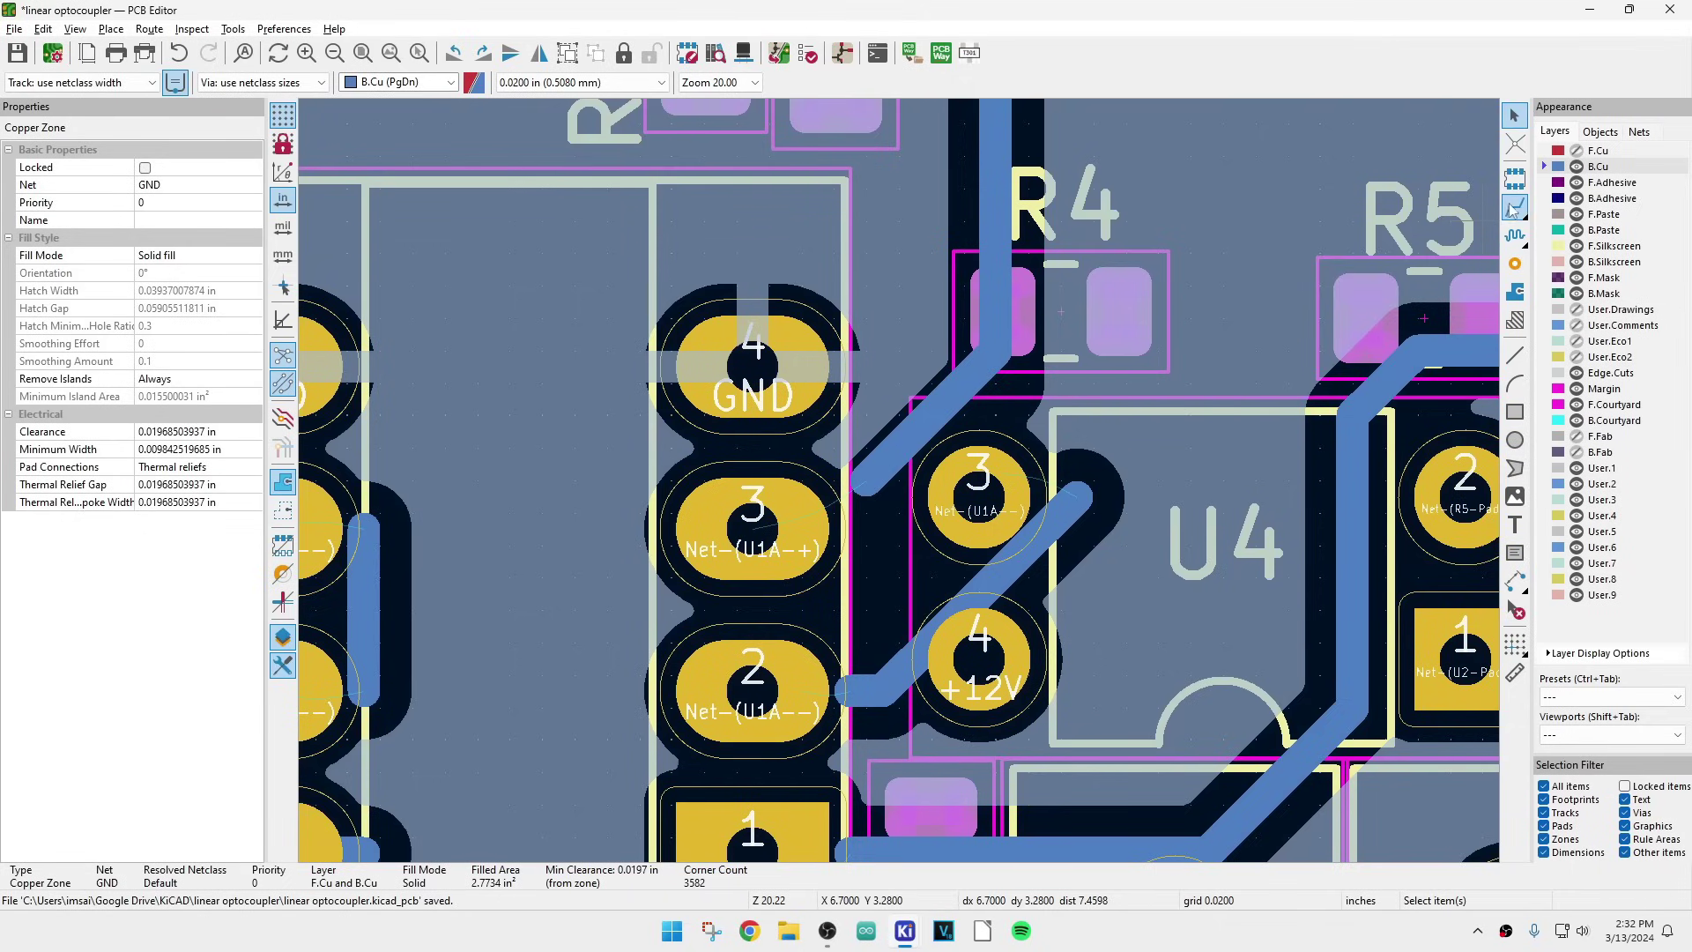
left_click(1514, 208)
left_click(870, 482)
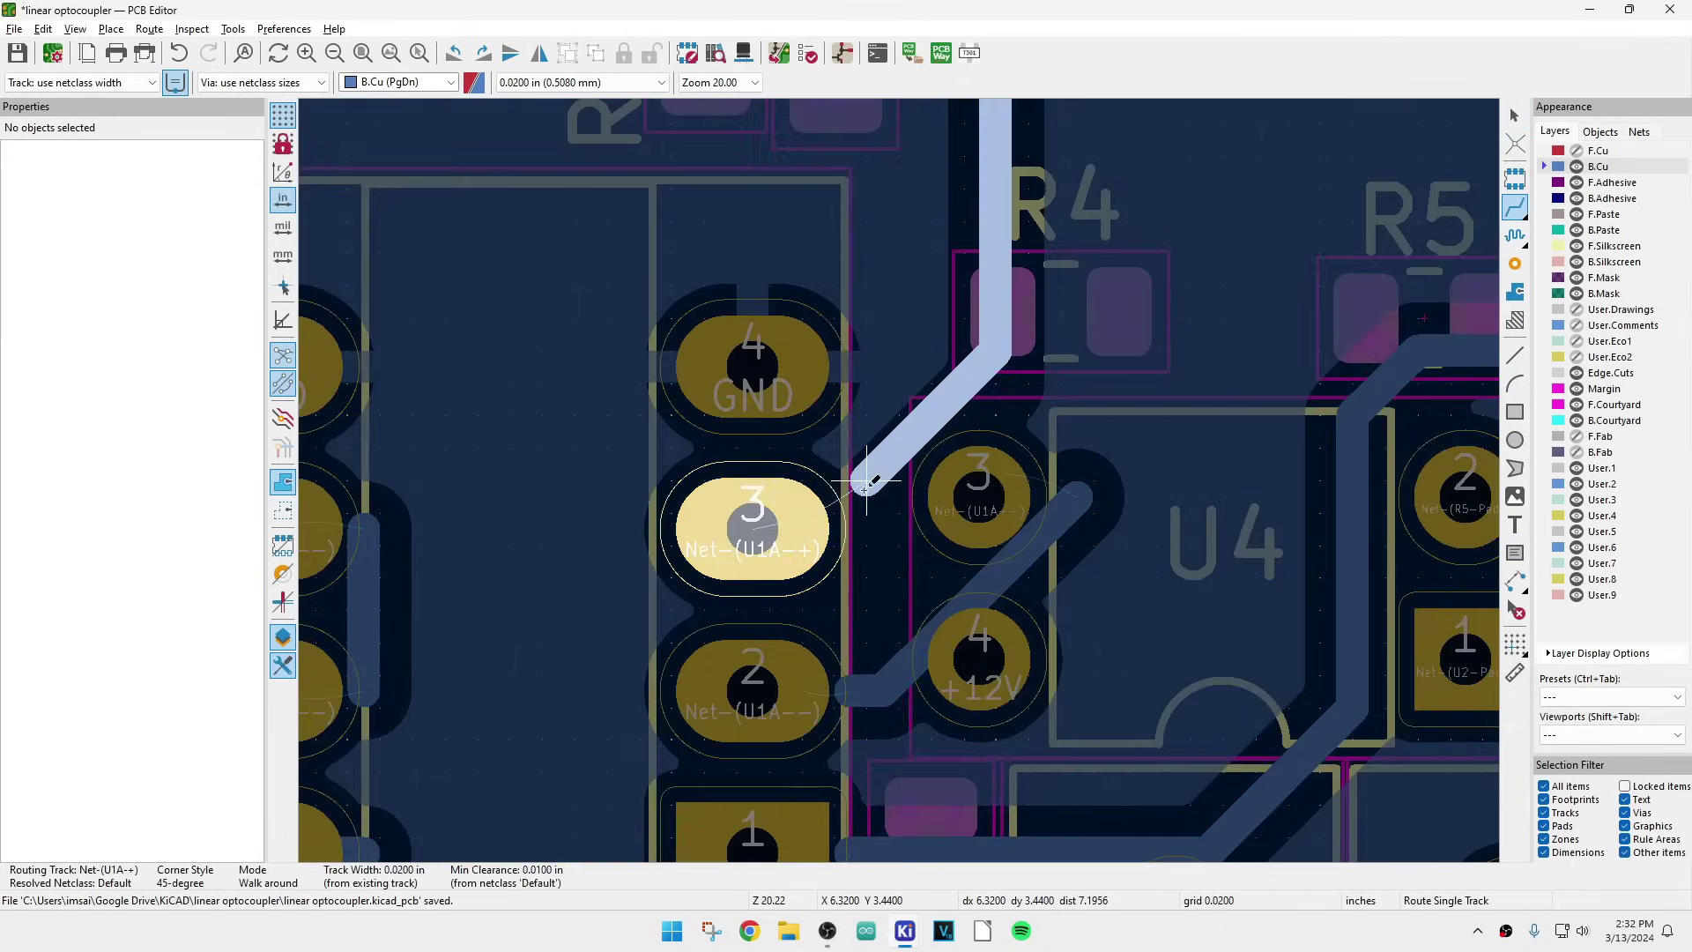
left_click(848, 532)
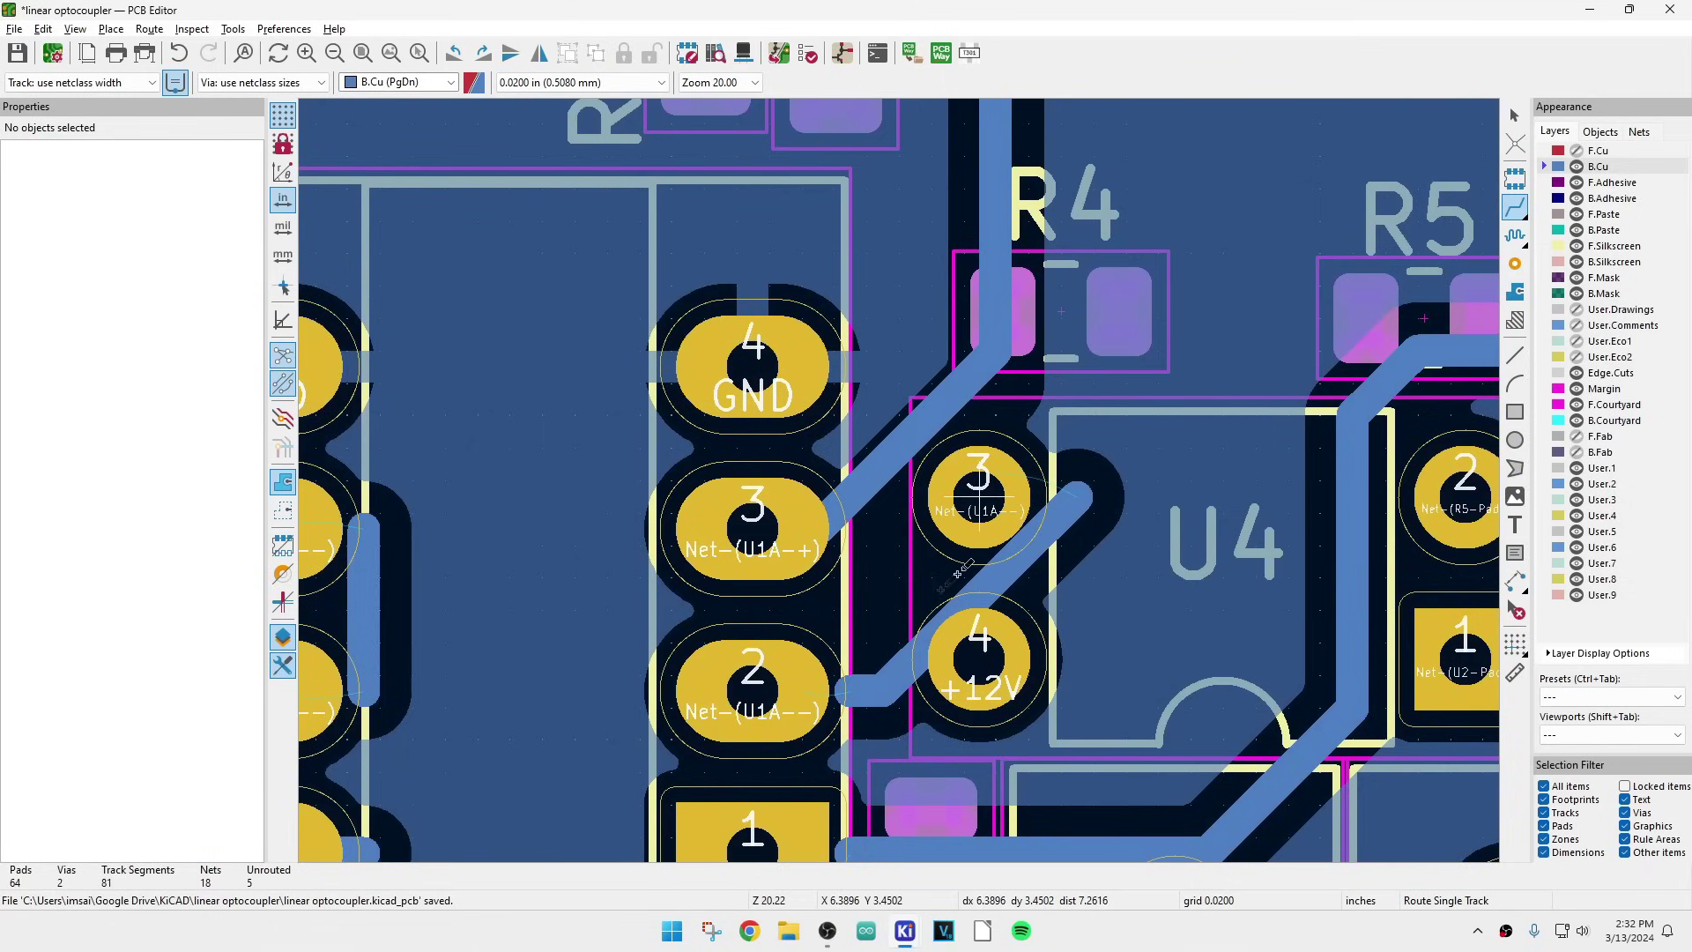
left_click(884, 695)
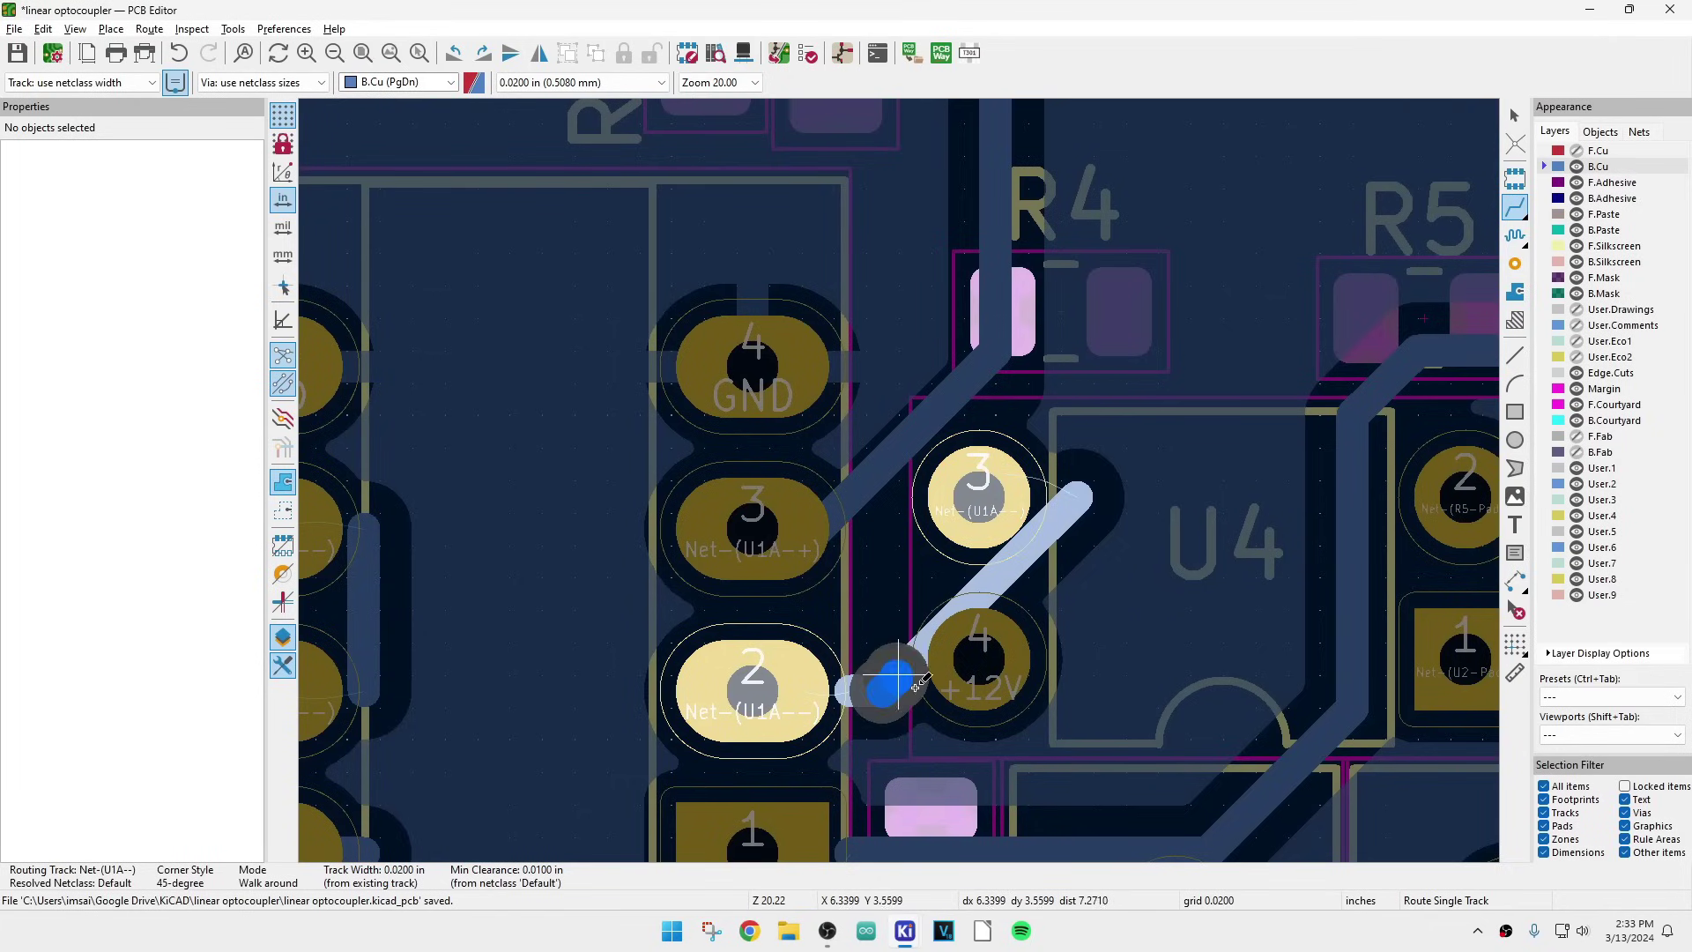
- Delete the old diagonal Net-(U1A--) tracks near U1 pad 2
key("Escape")
key("Escape")
left_click(880, 692)
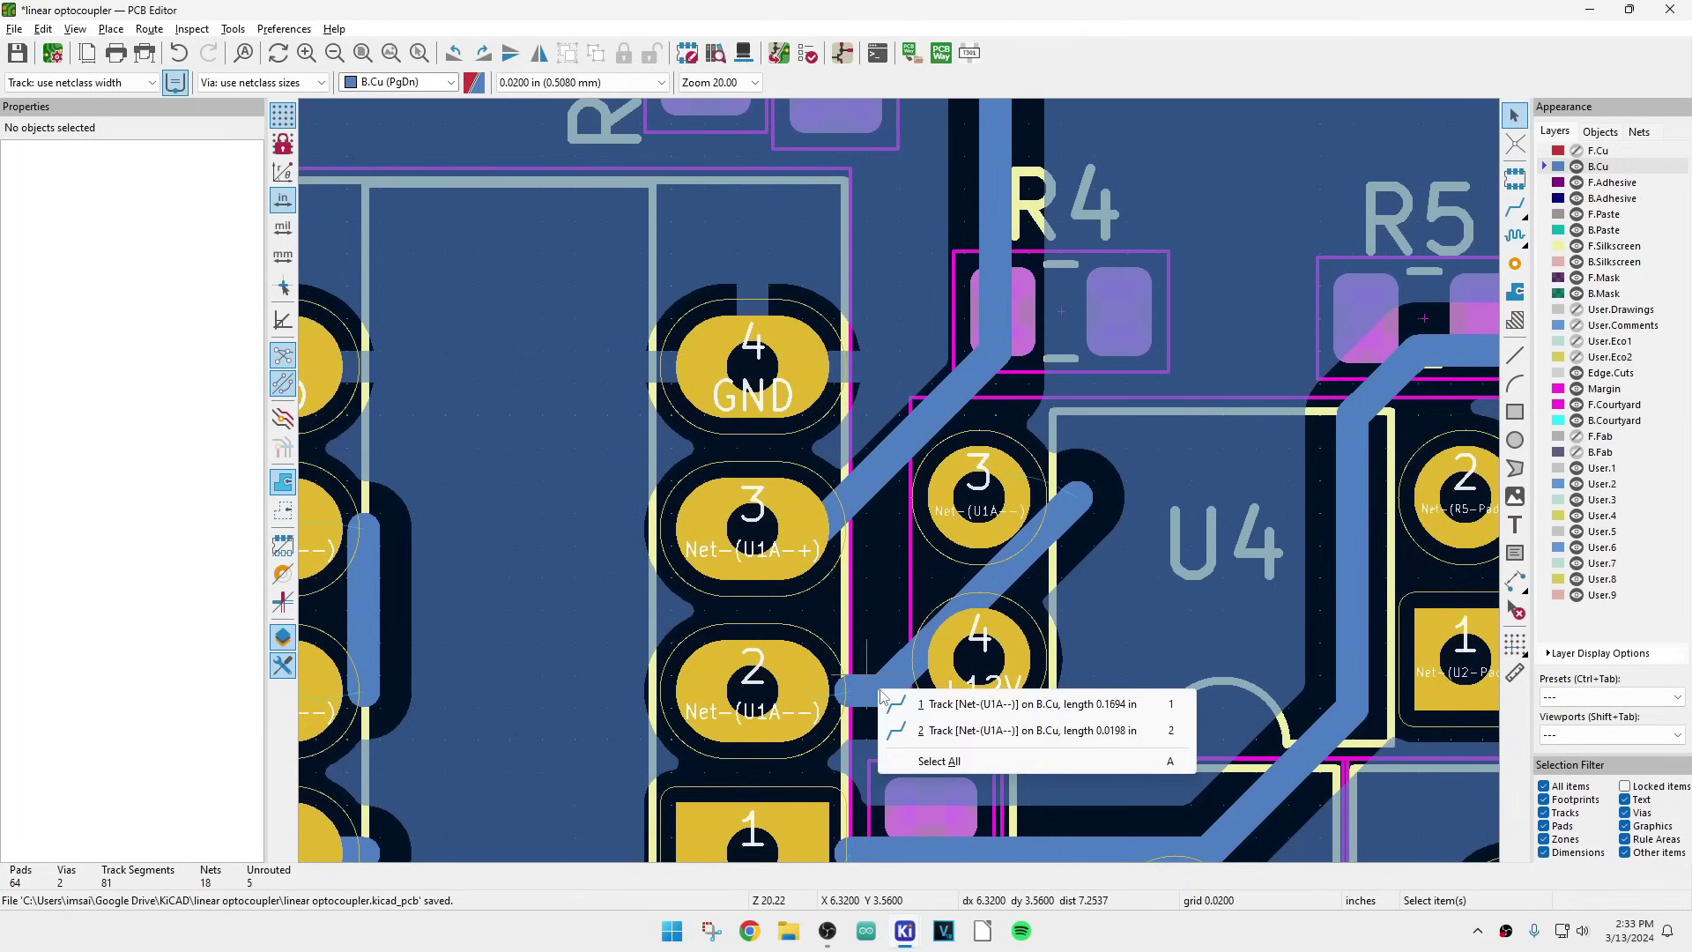
key("a")
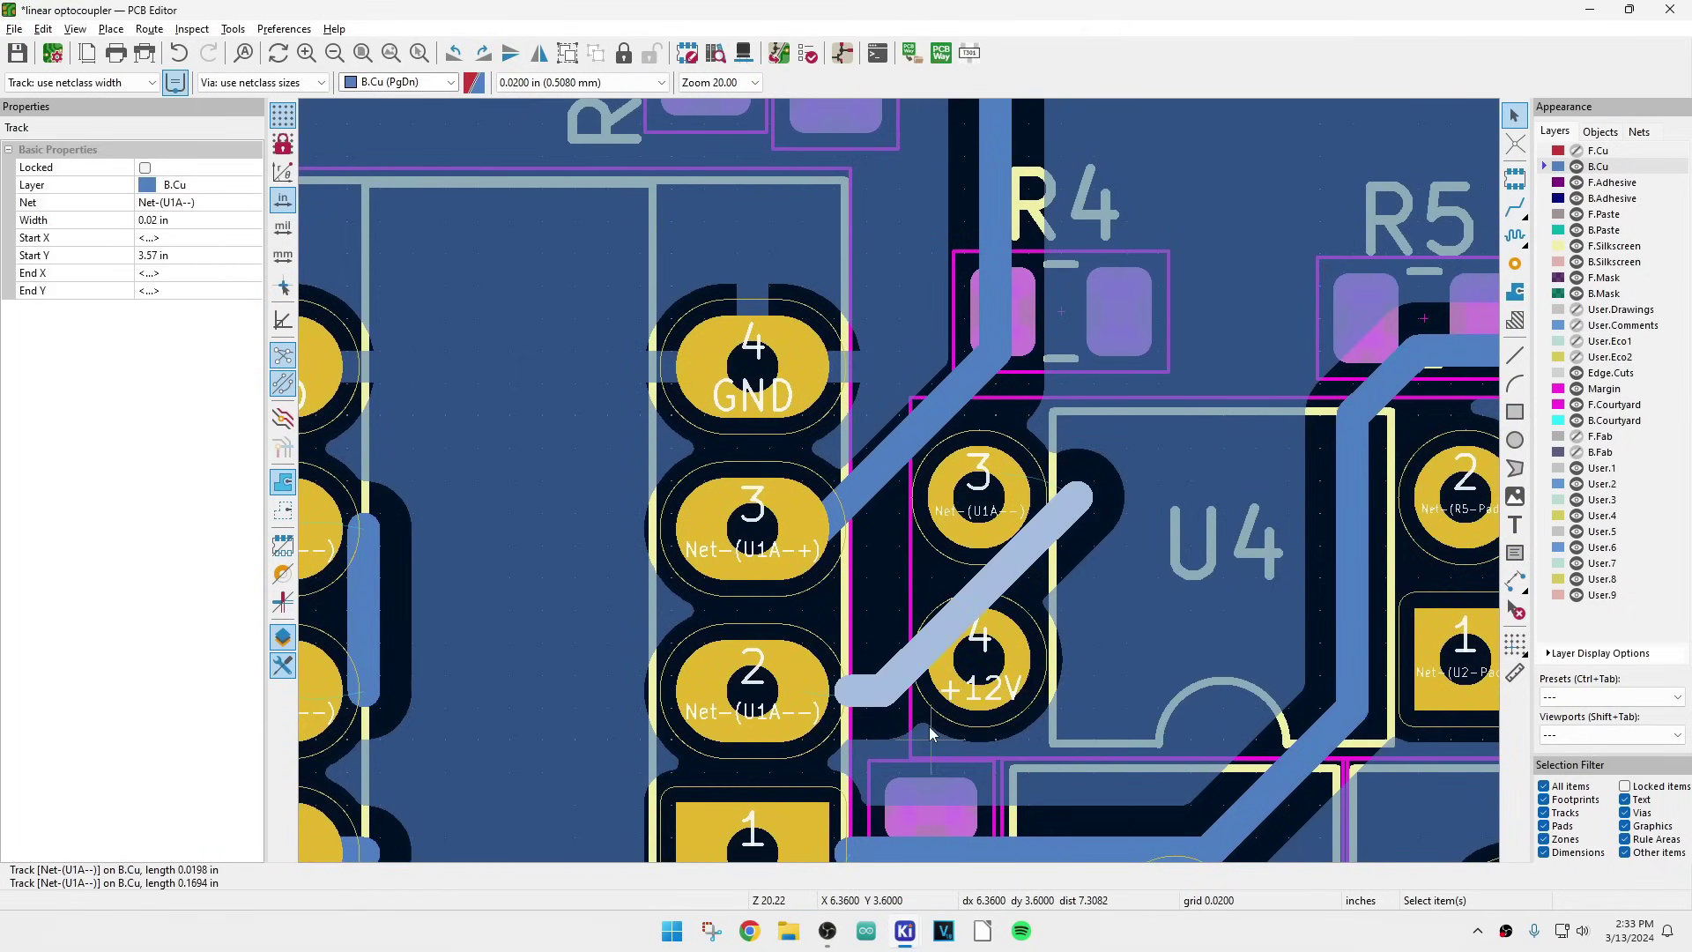
key("Delete")
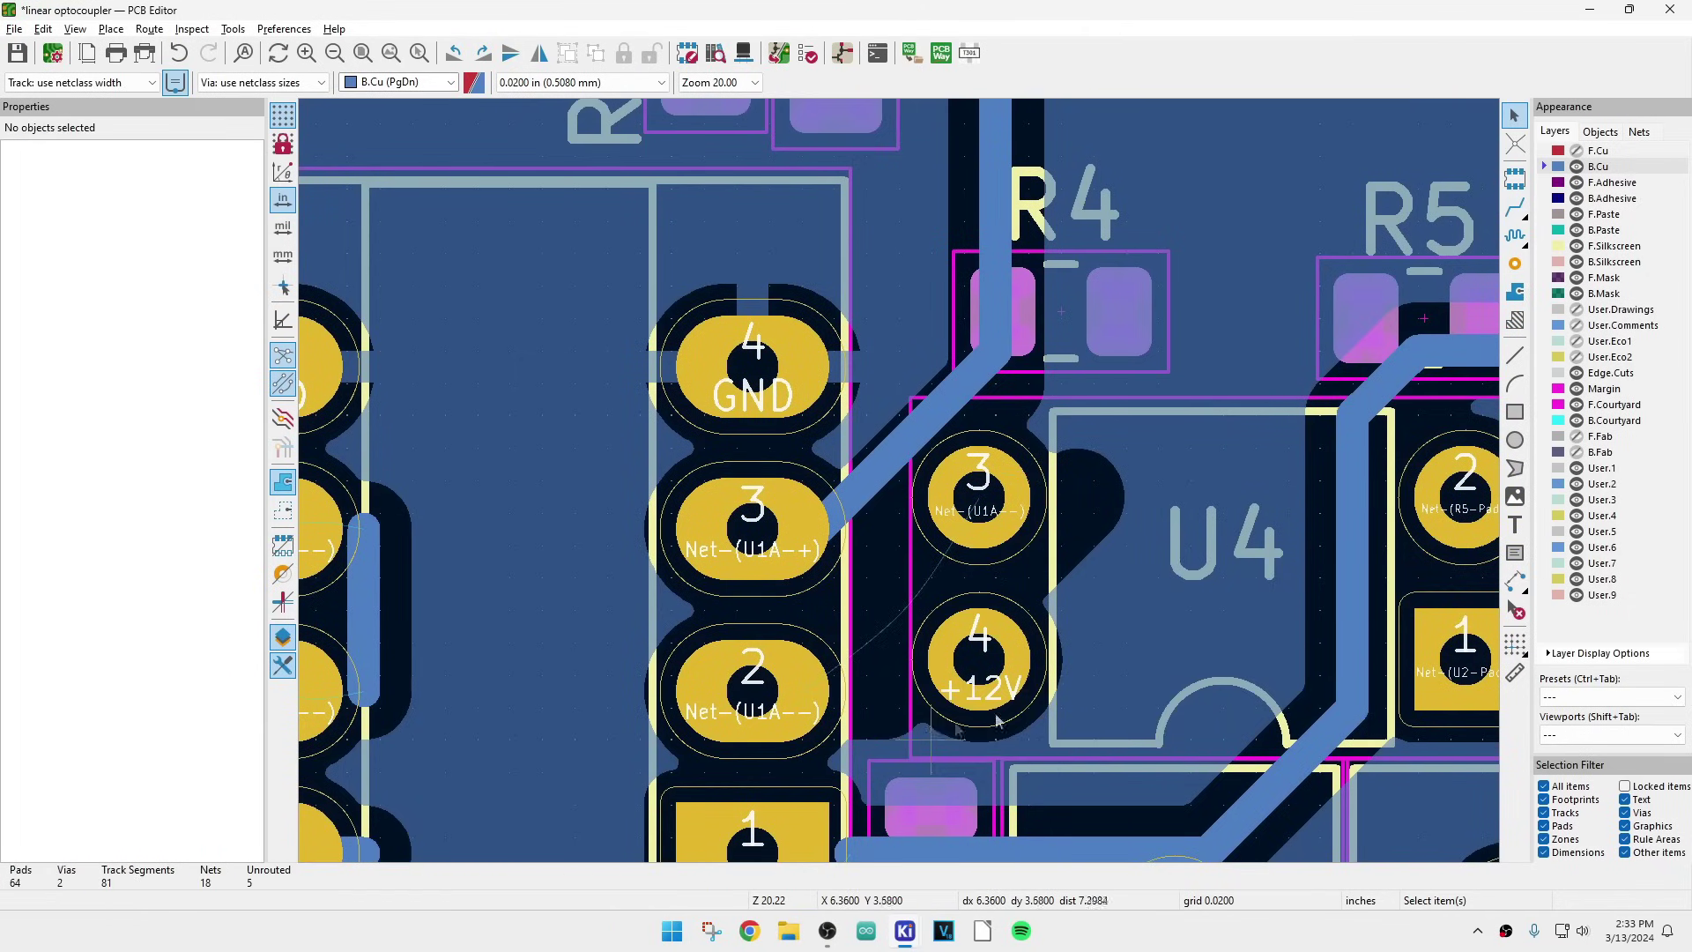
- Route a back-copper track from U4 pad 3 to U1 pad 2 and refill the zones
left_click(1515, 208)
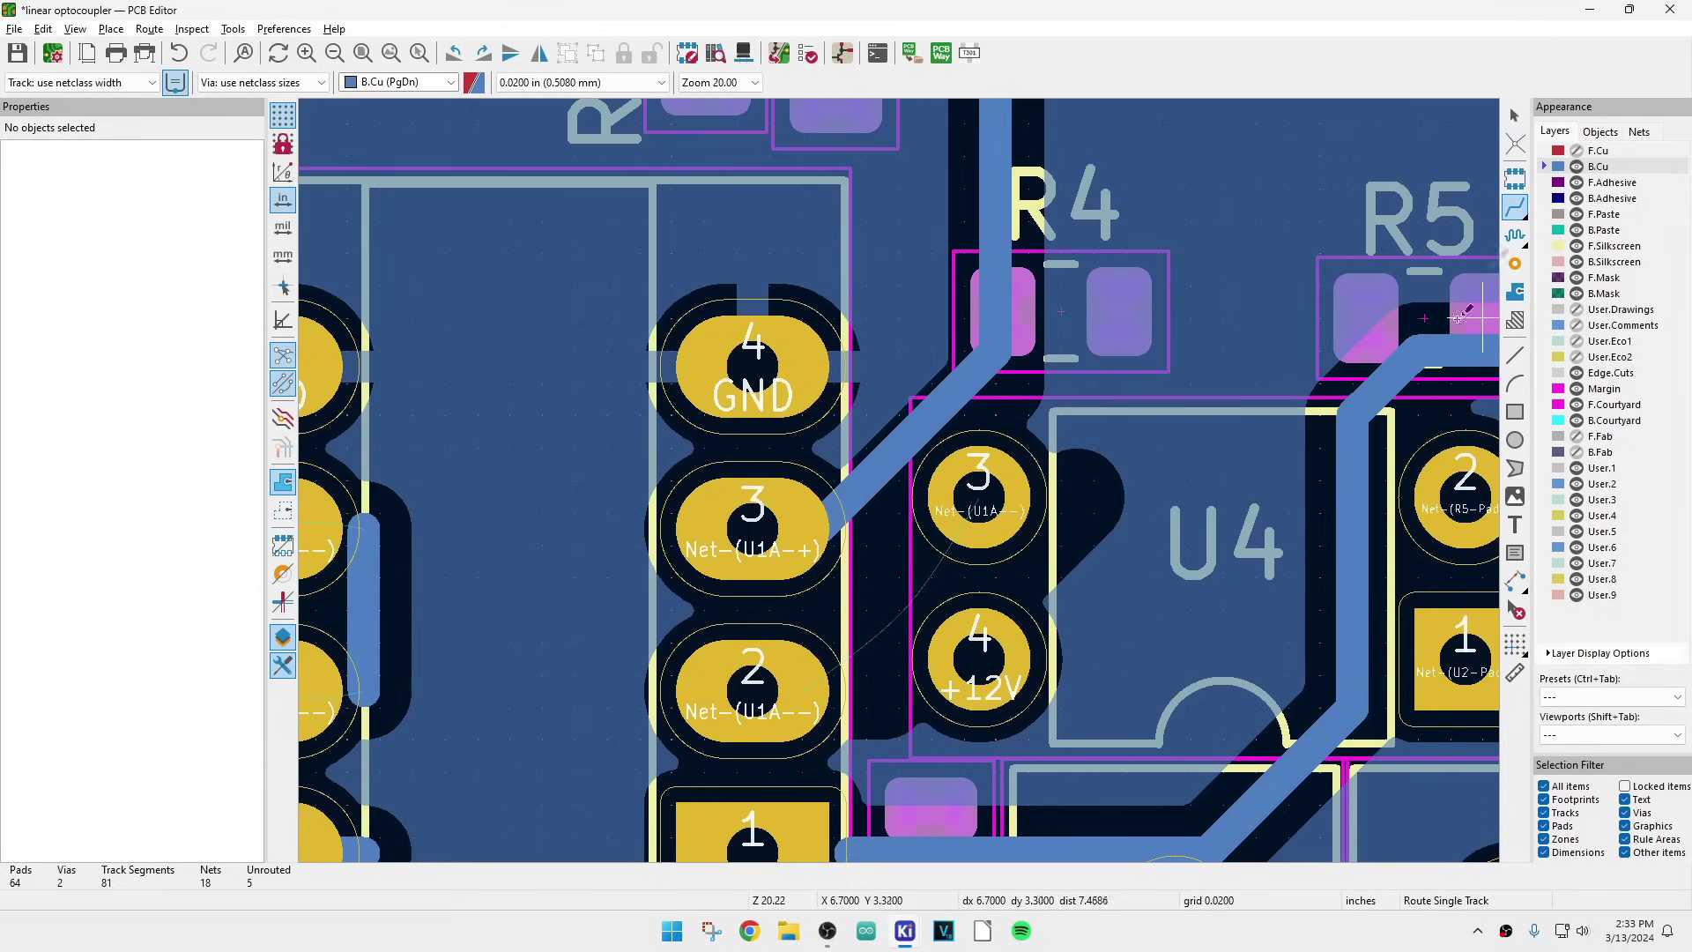
left_click(978, 500)
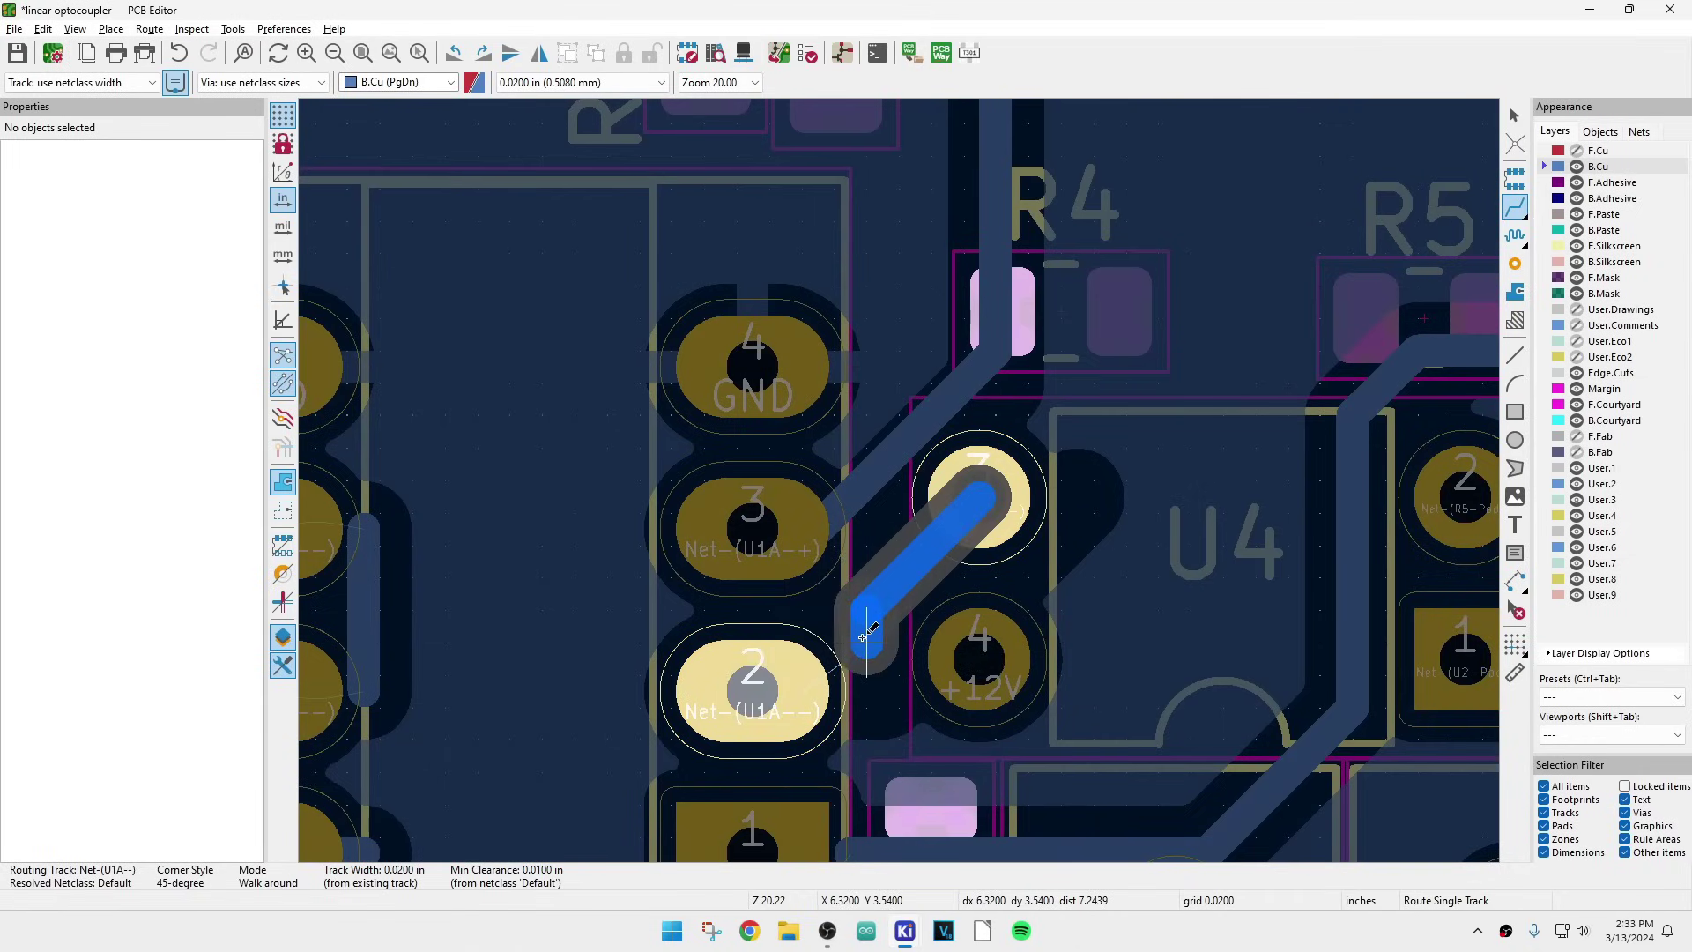
left_click(864, 636)
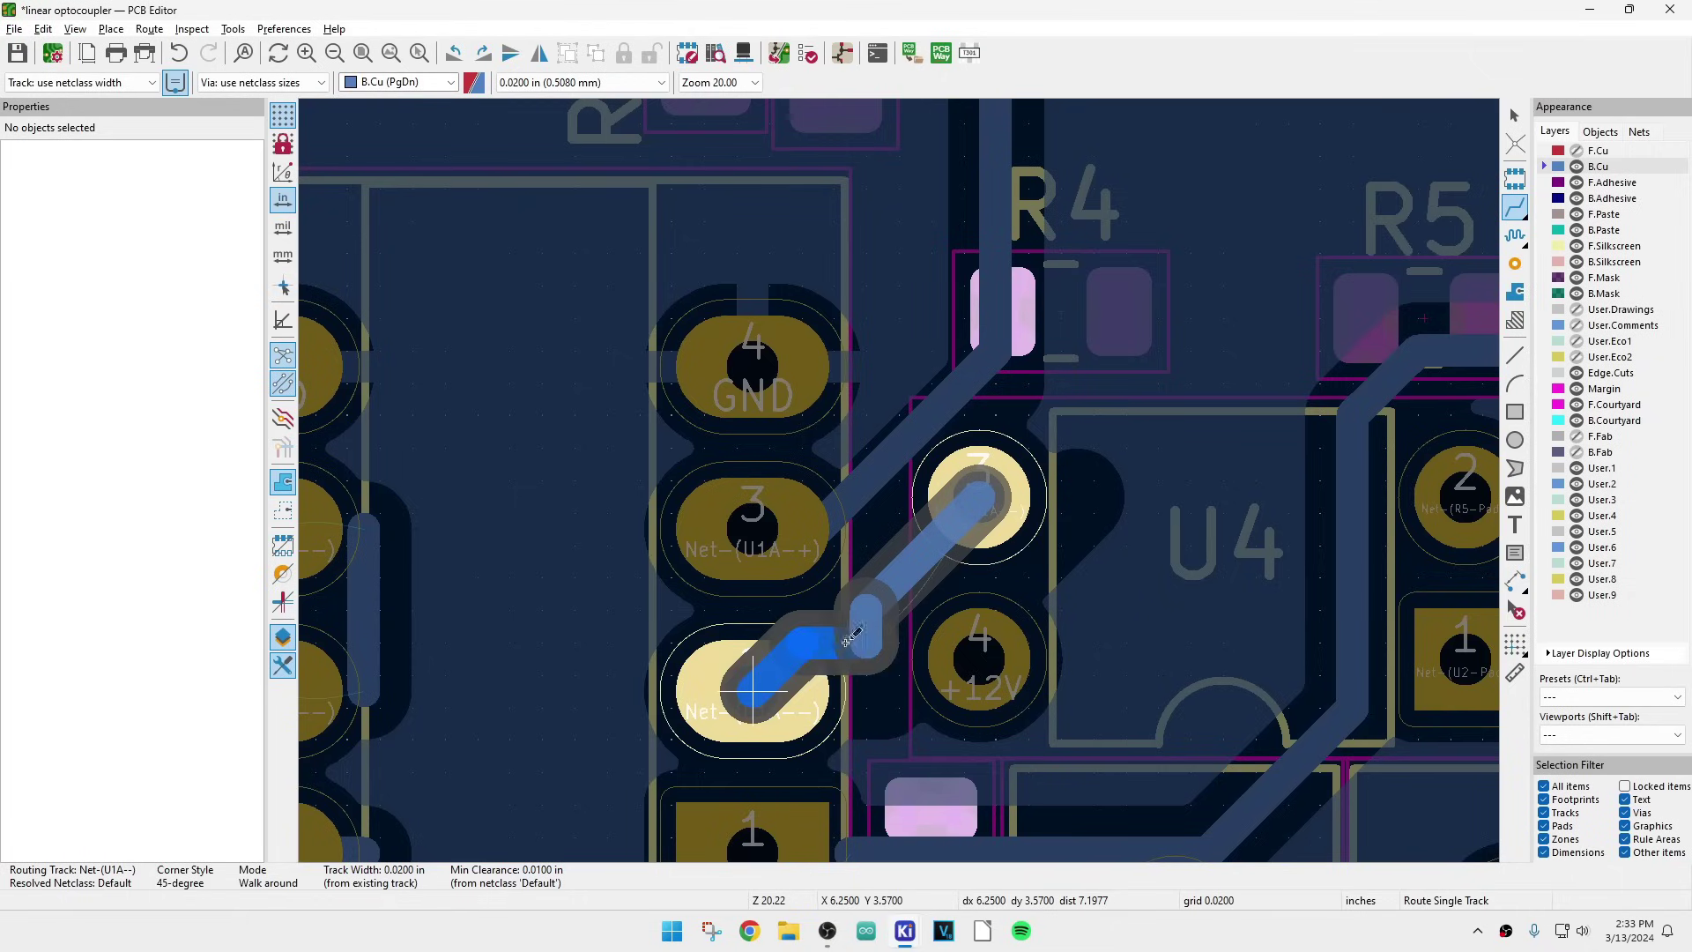
key("BackSpace")
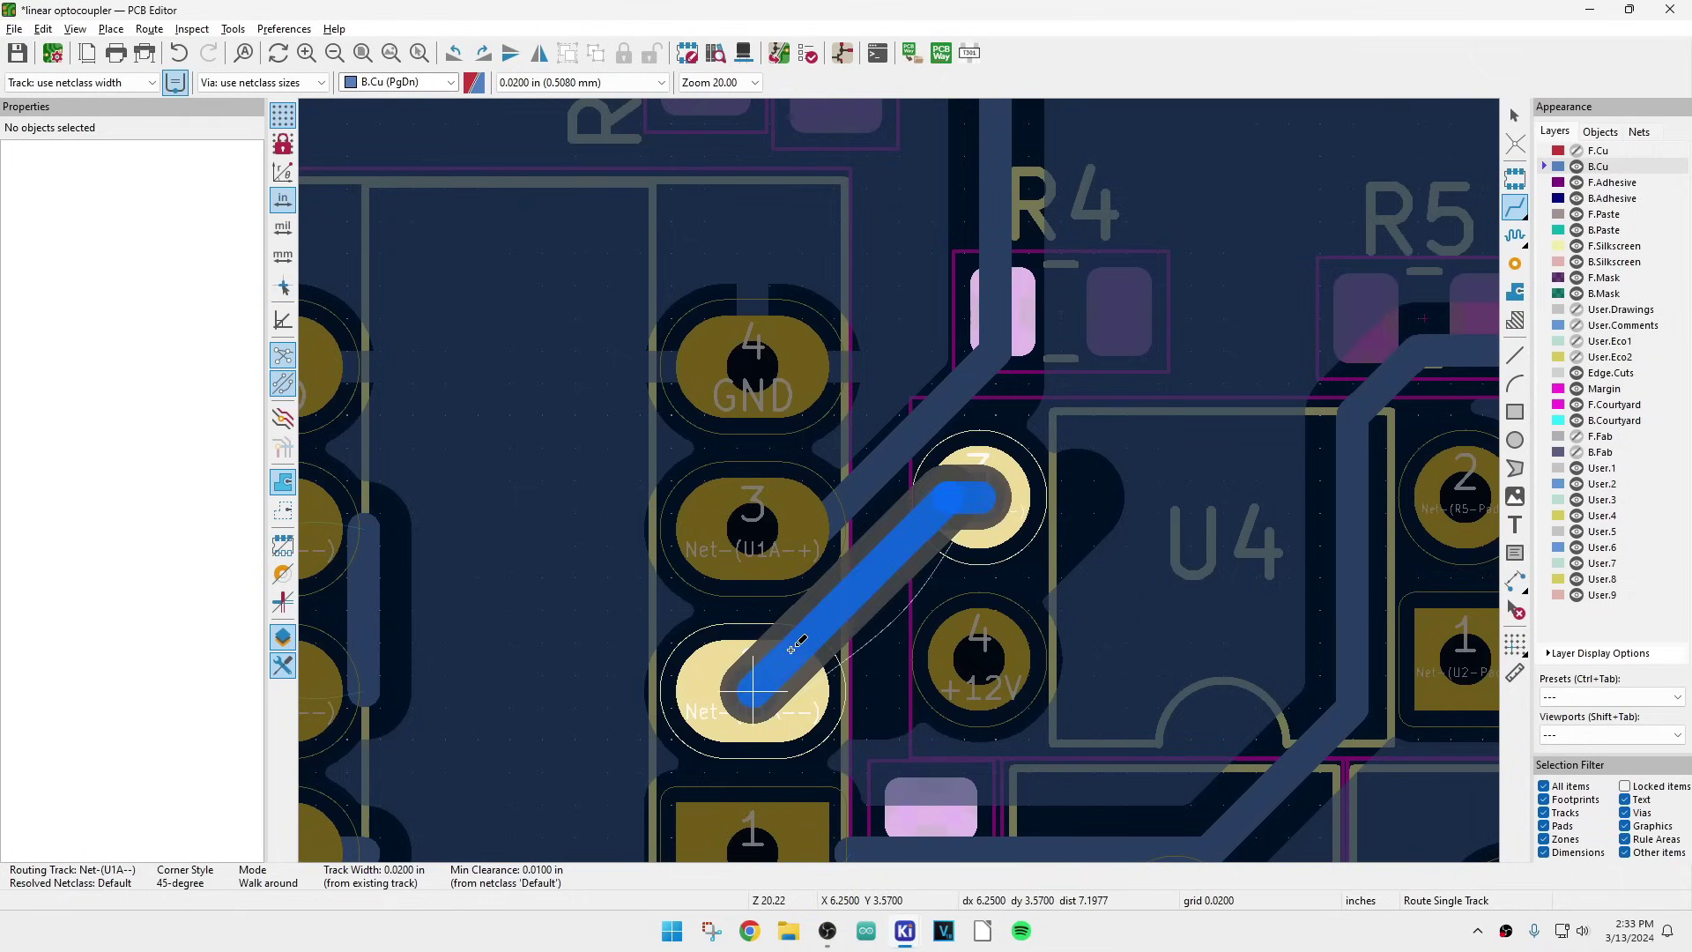
left_click(792, 666)
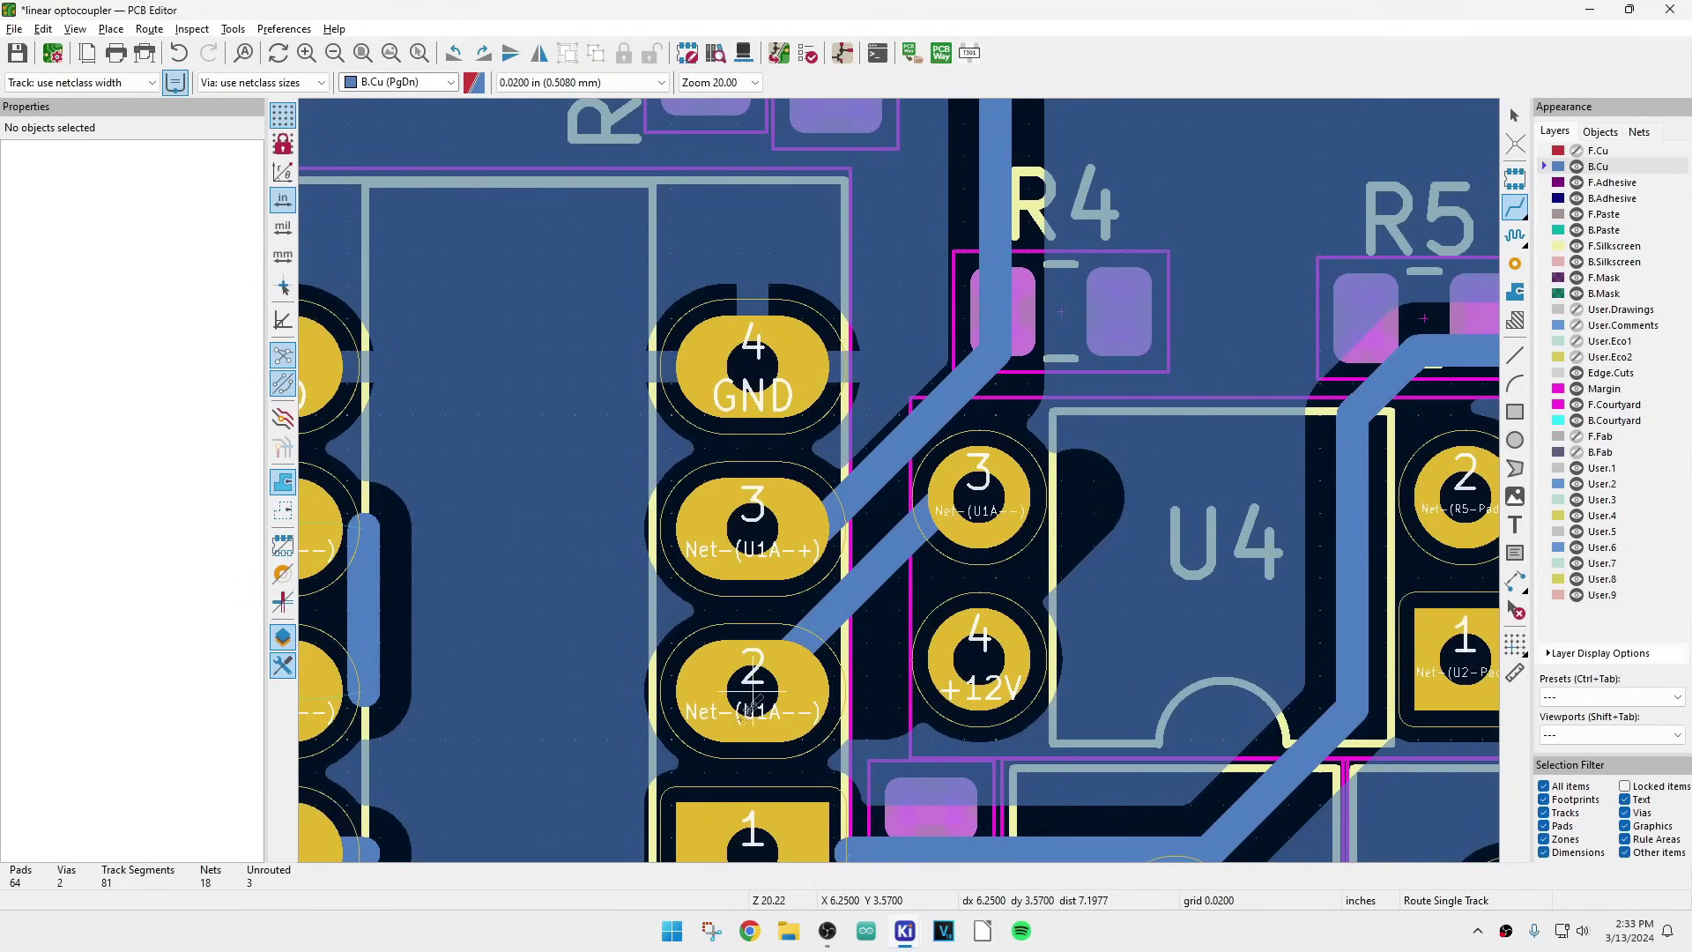
key("b")
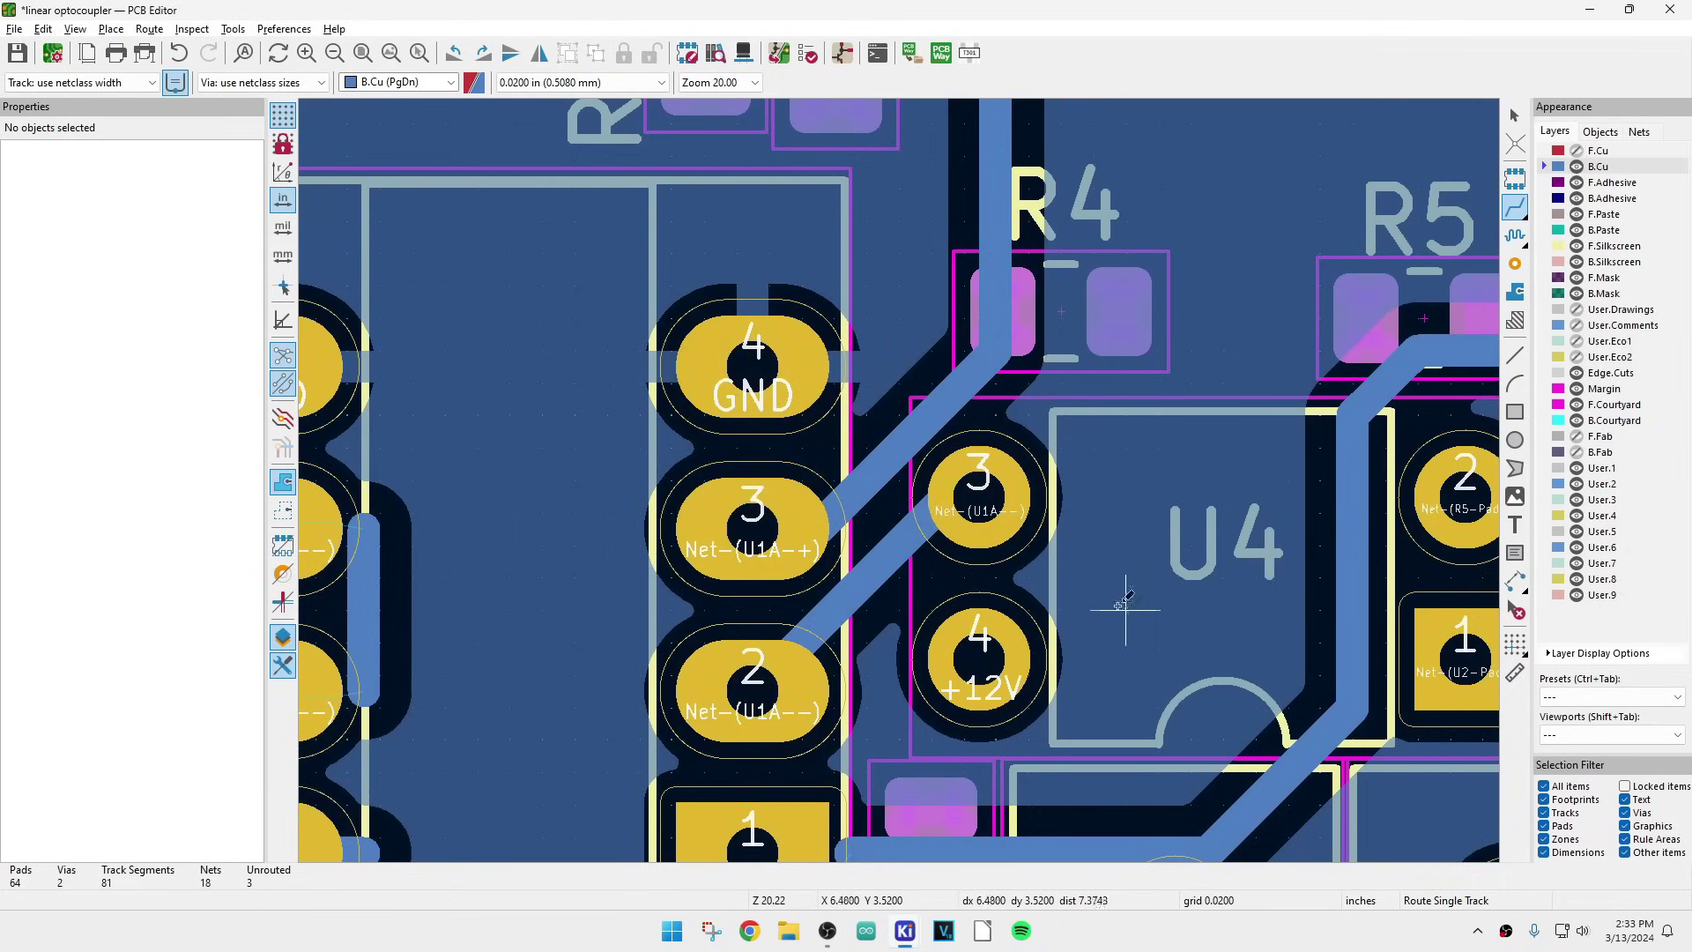
- Extend the track end to U1 pad 1, then stop routing
scroll(1117, 599, "down", 3)
scroll(782, 584, "up", 5)
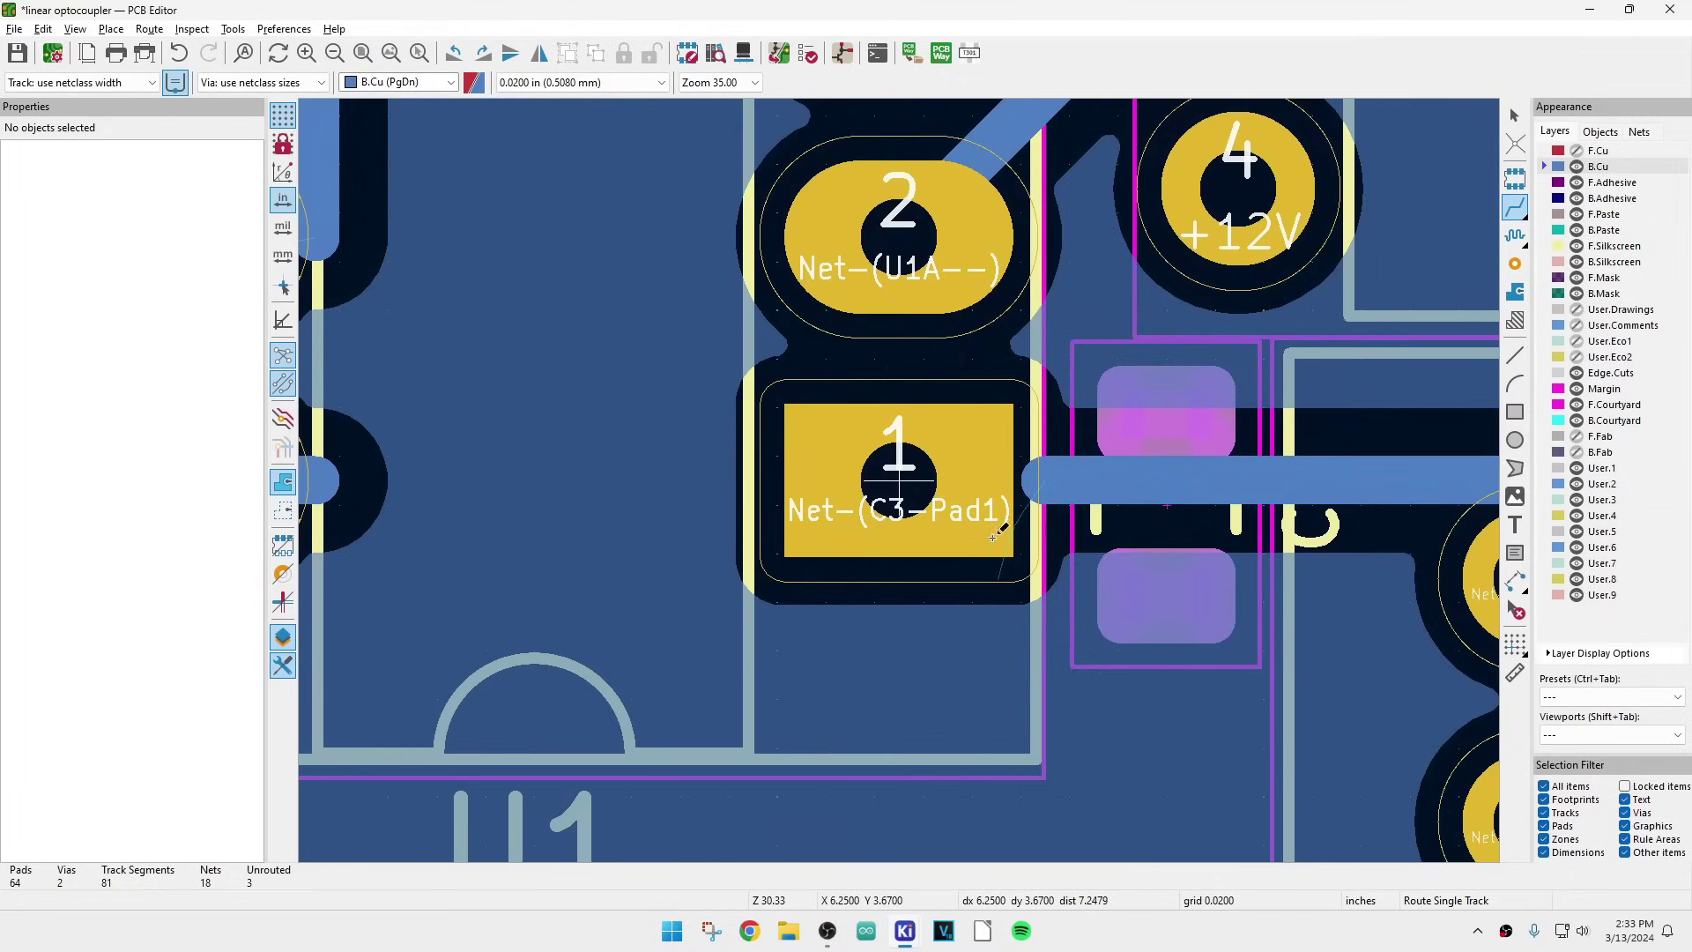
left_click(1057, 468)
left_click(900, 478)
scroll(901, 478, "down", 5)
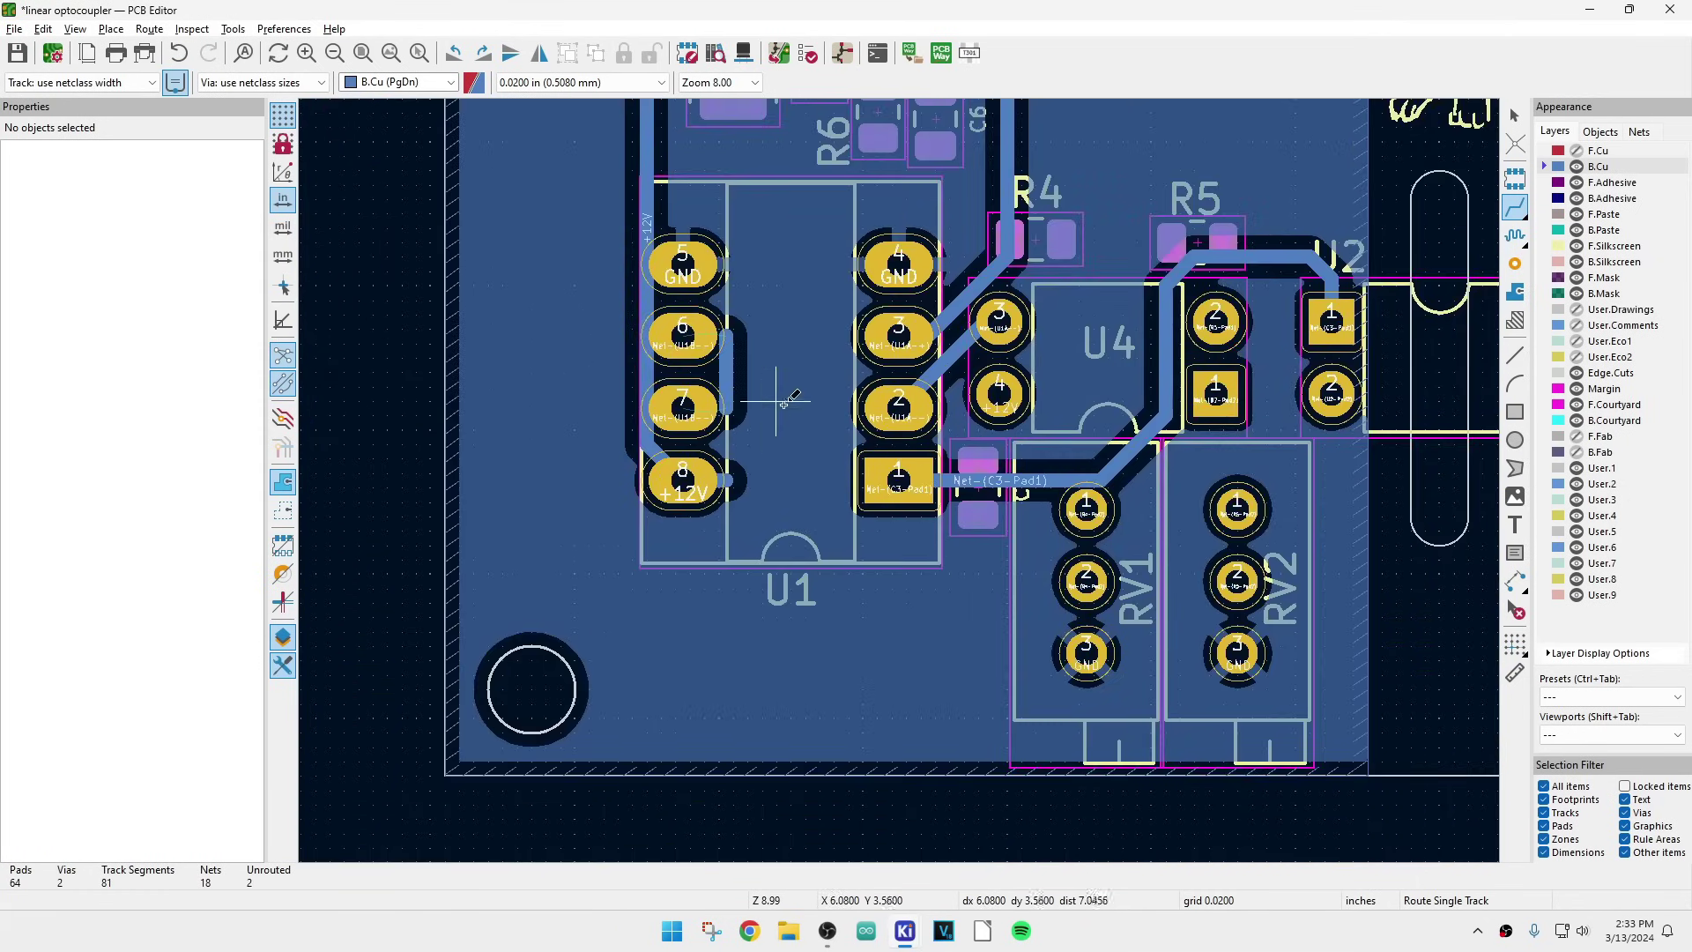
scroll(684, 405, "up", 1)
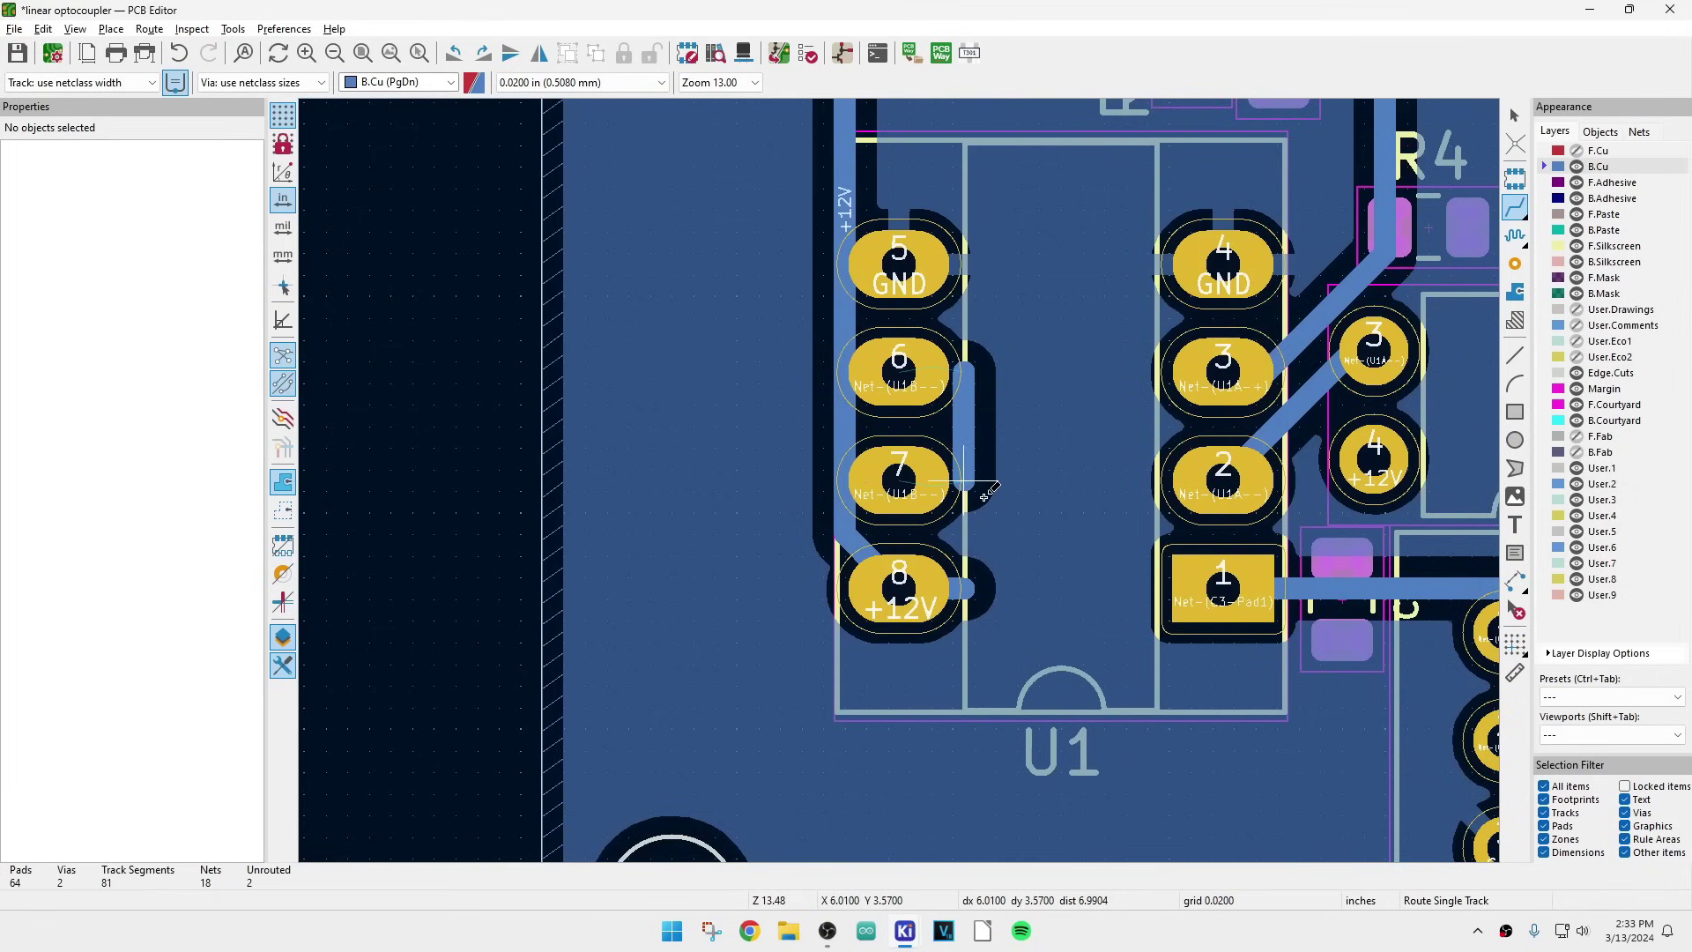
key("Escape")
- Delete the track between U1 pads 6 and 7, the +12V tracks, and the pad 8 stub
left_click(964, 436)
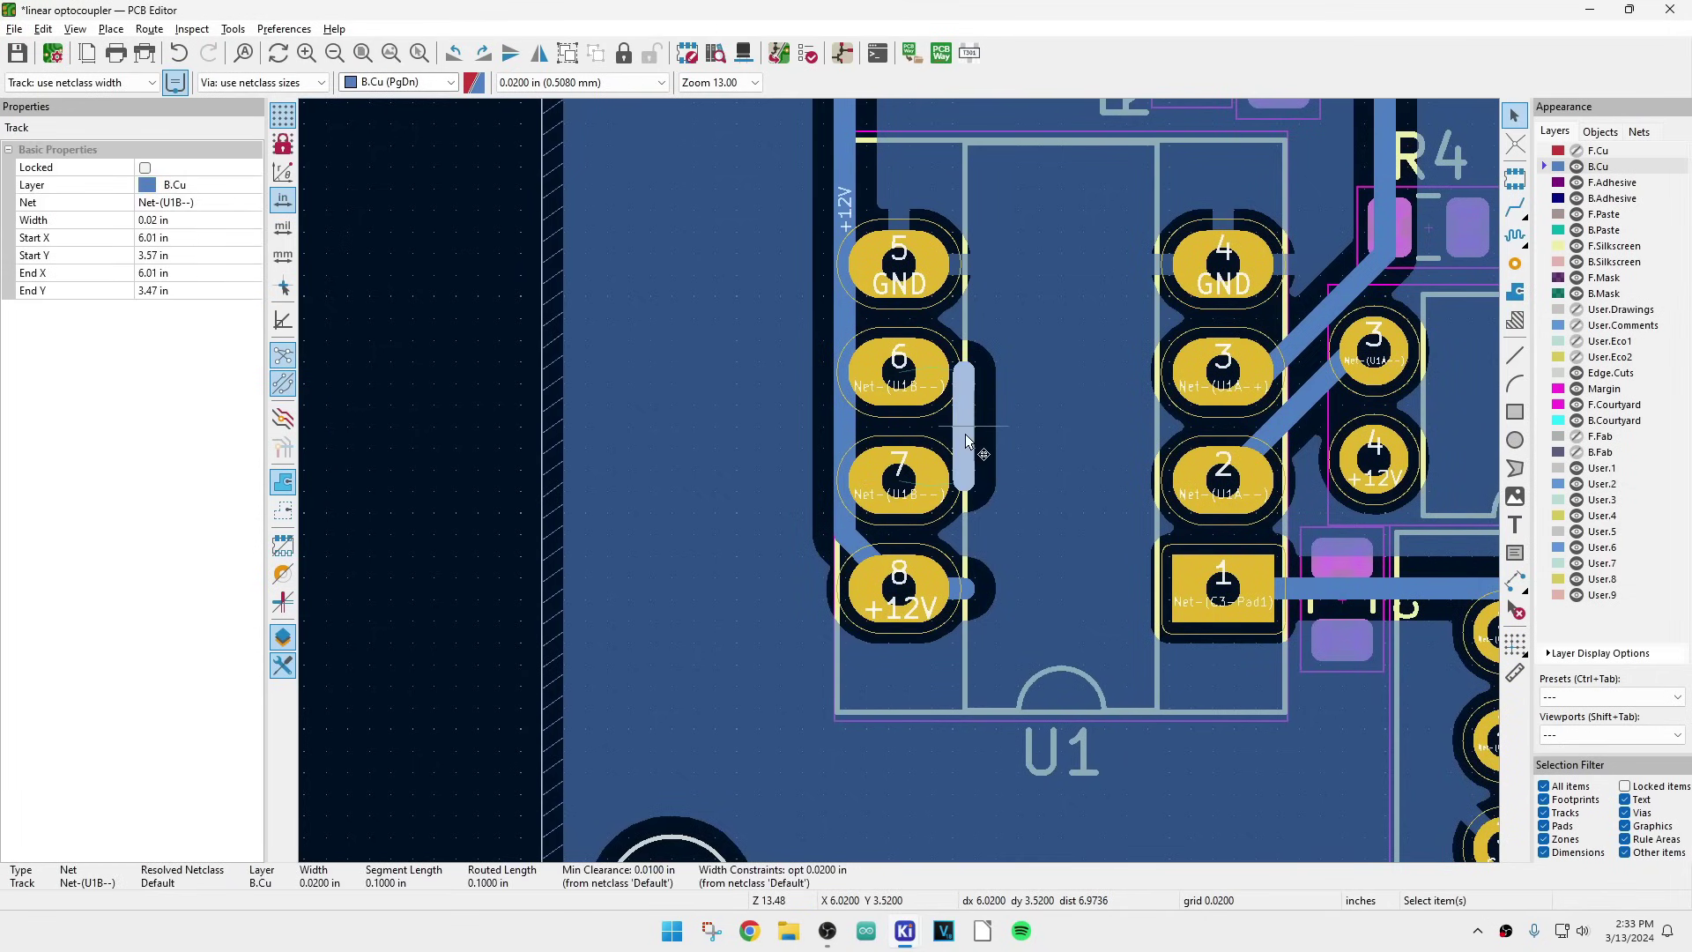
key("Delete")
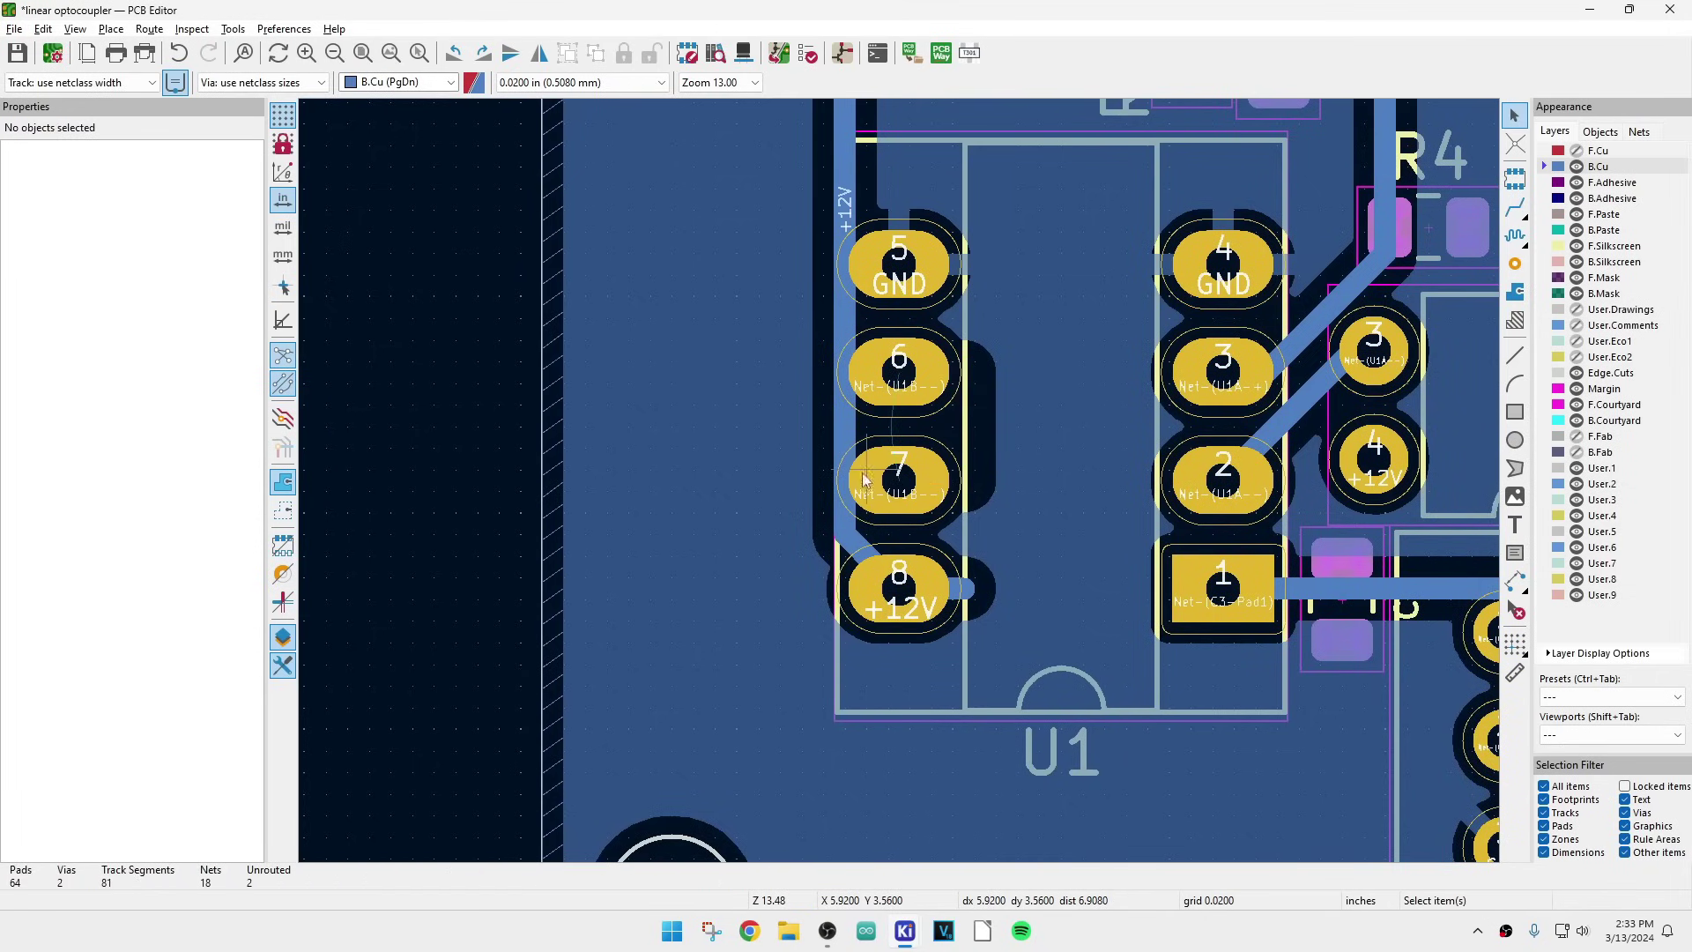
left_click(851, 431)
key("u")
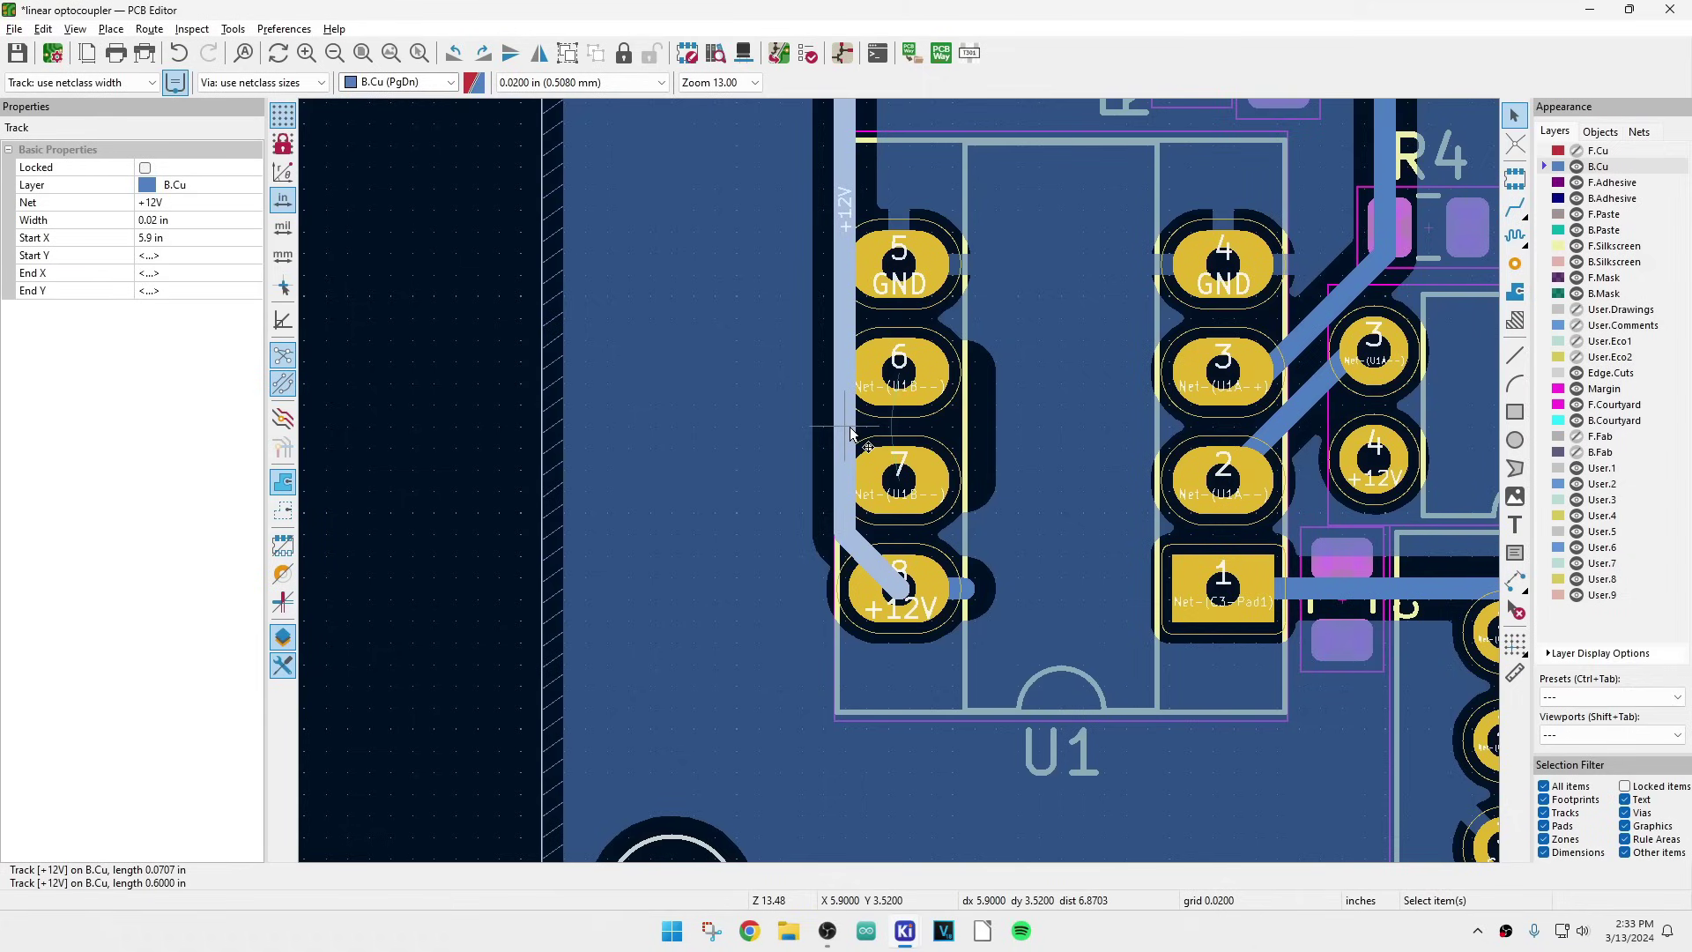
key("Delete")
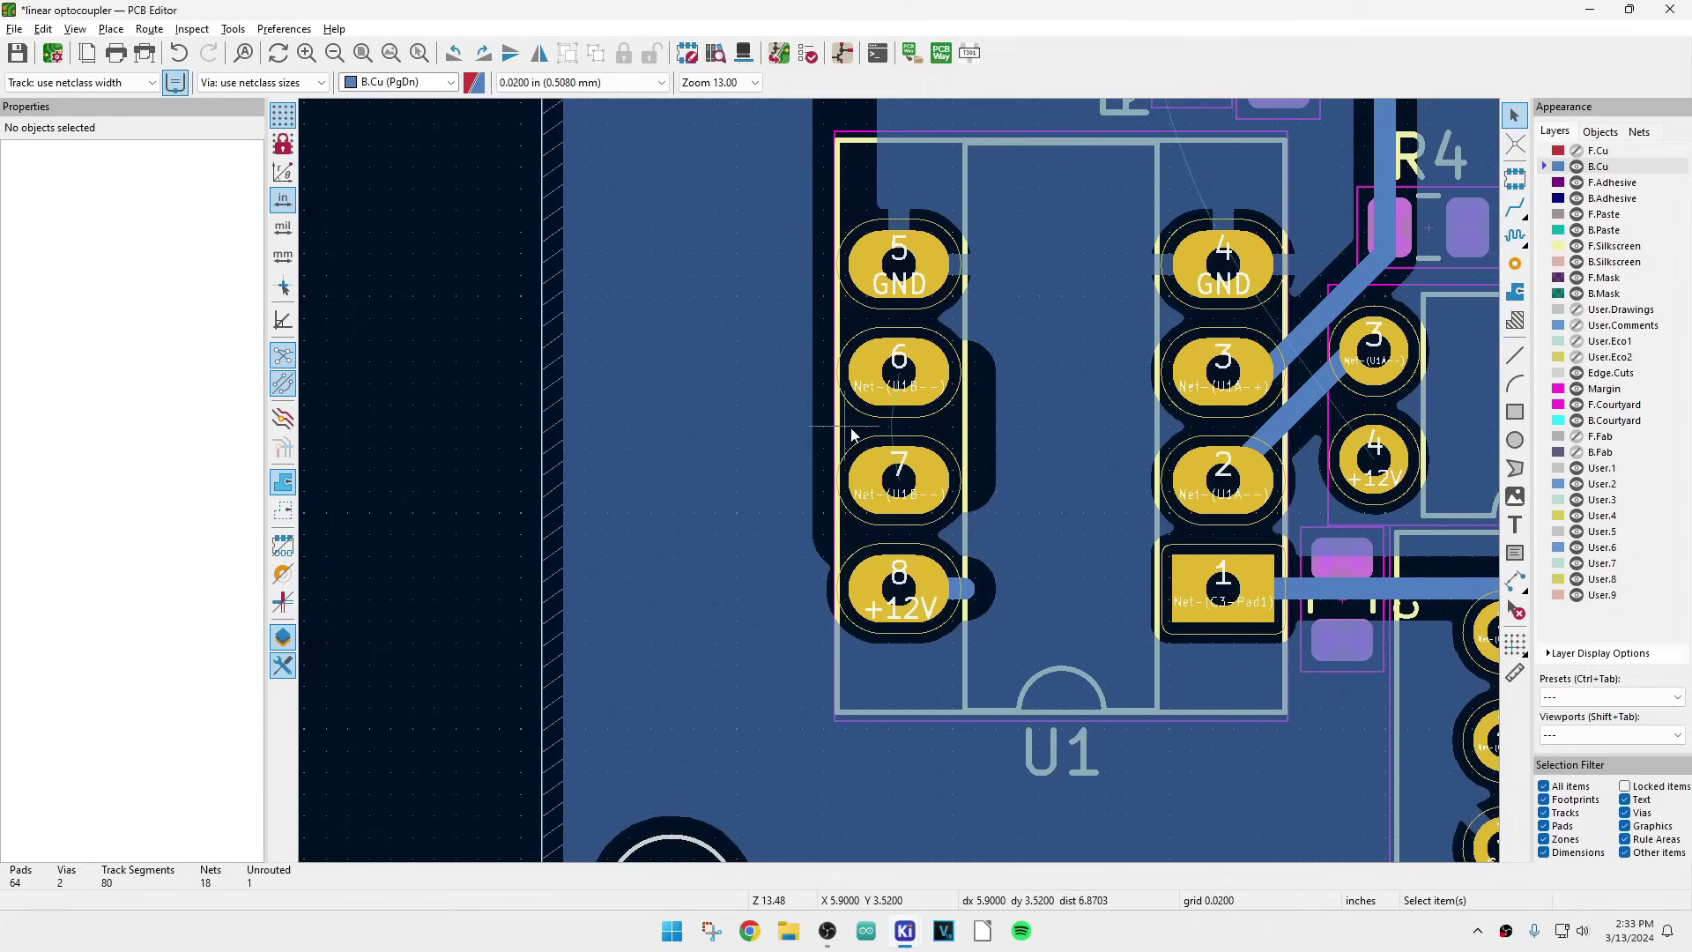
left_click(969, 587)
key("Delete")
- Route U1 pad 6 to pad 7, and a +12V track from pad 8 to the line near C4
left_click(1515, 207)
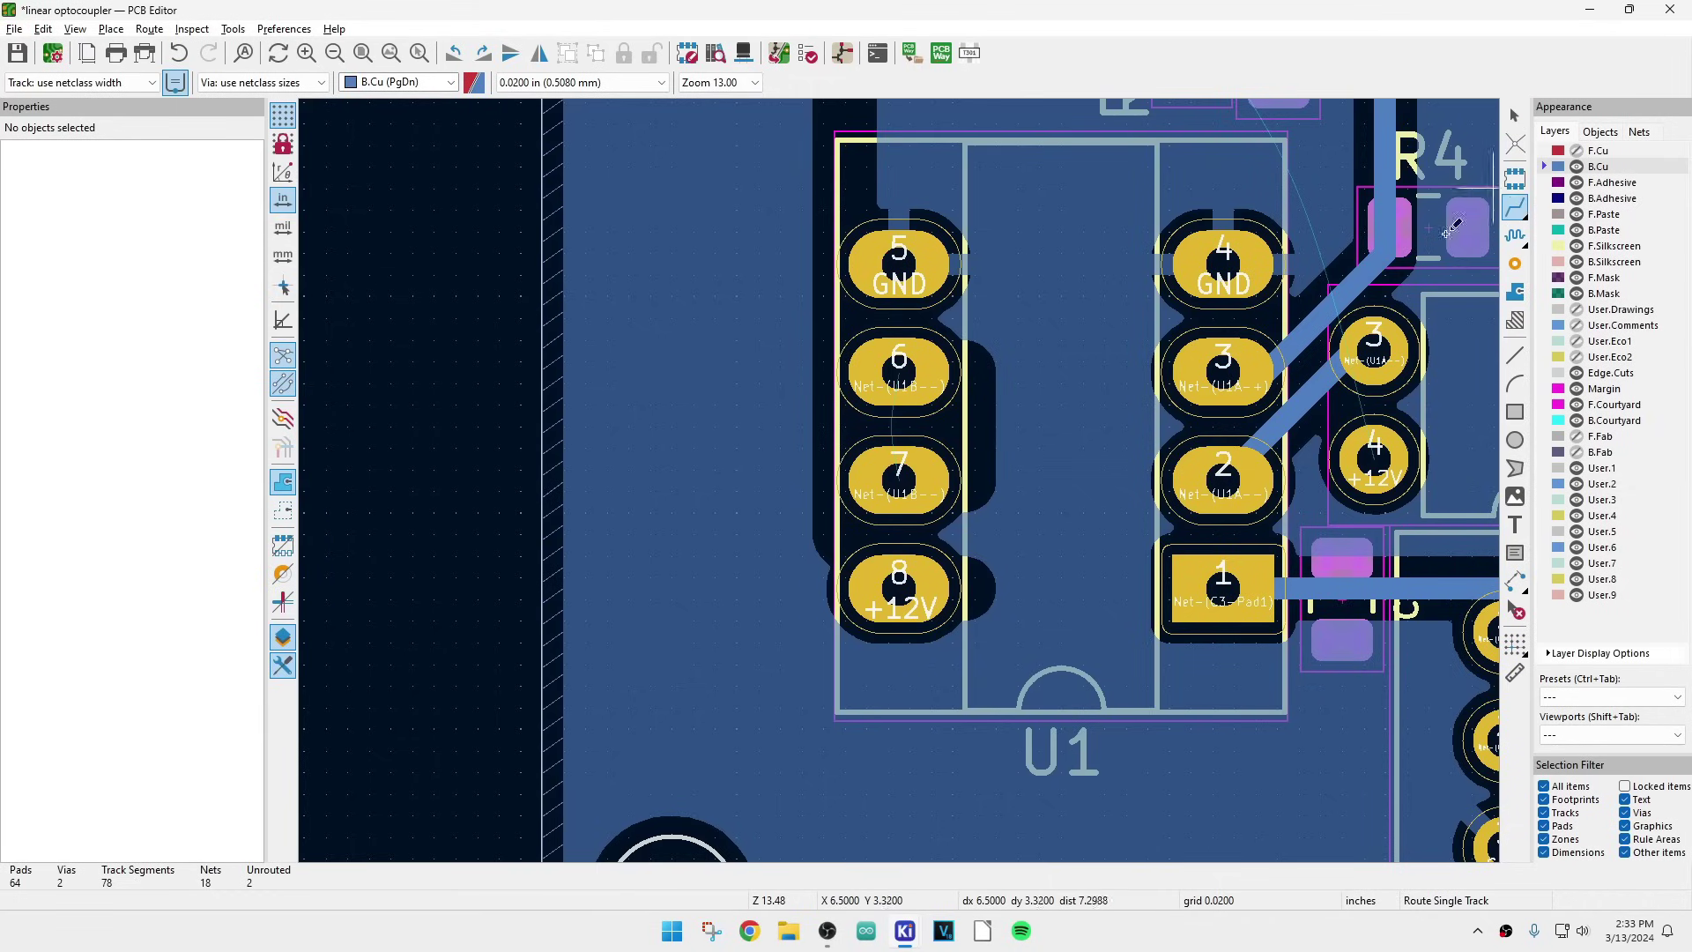
left_click(899, 370)
left_click(897, 467)
scroll(849, 443, "down", 5)
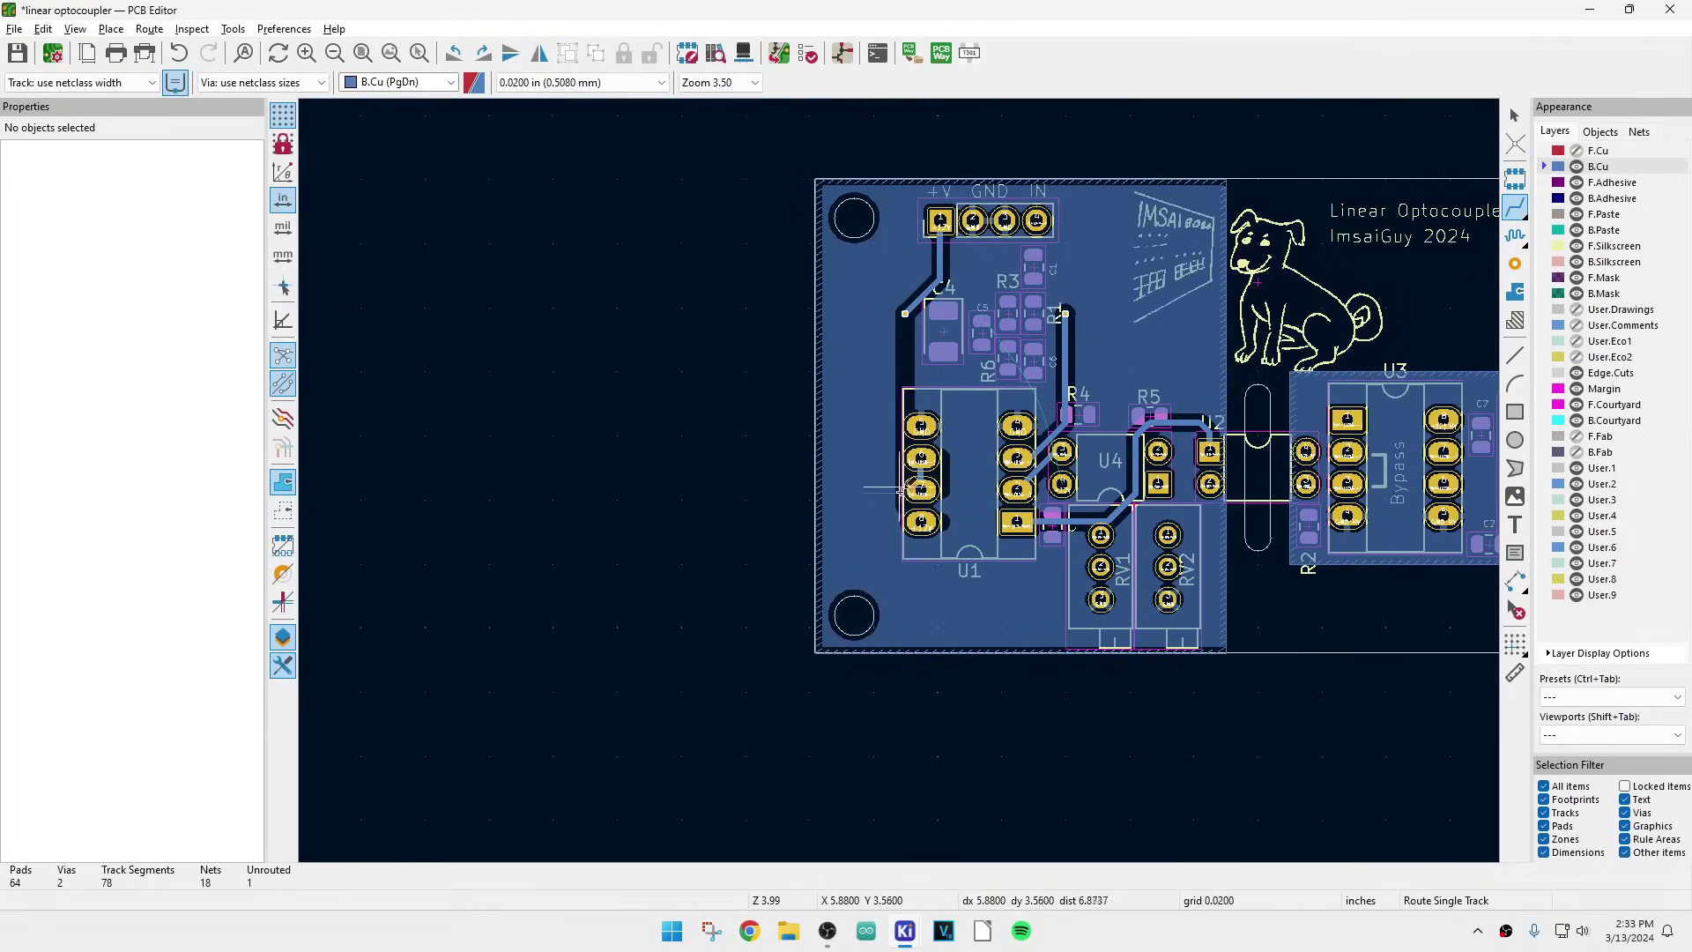
left_click(921, 522)
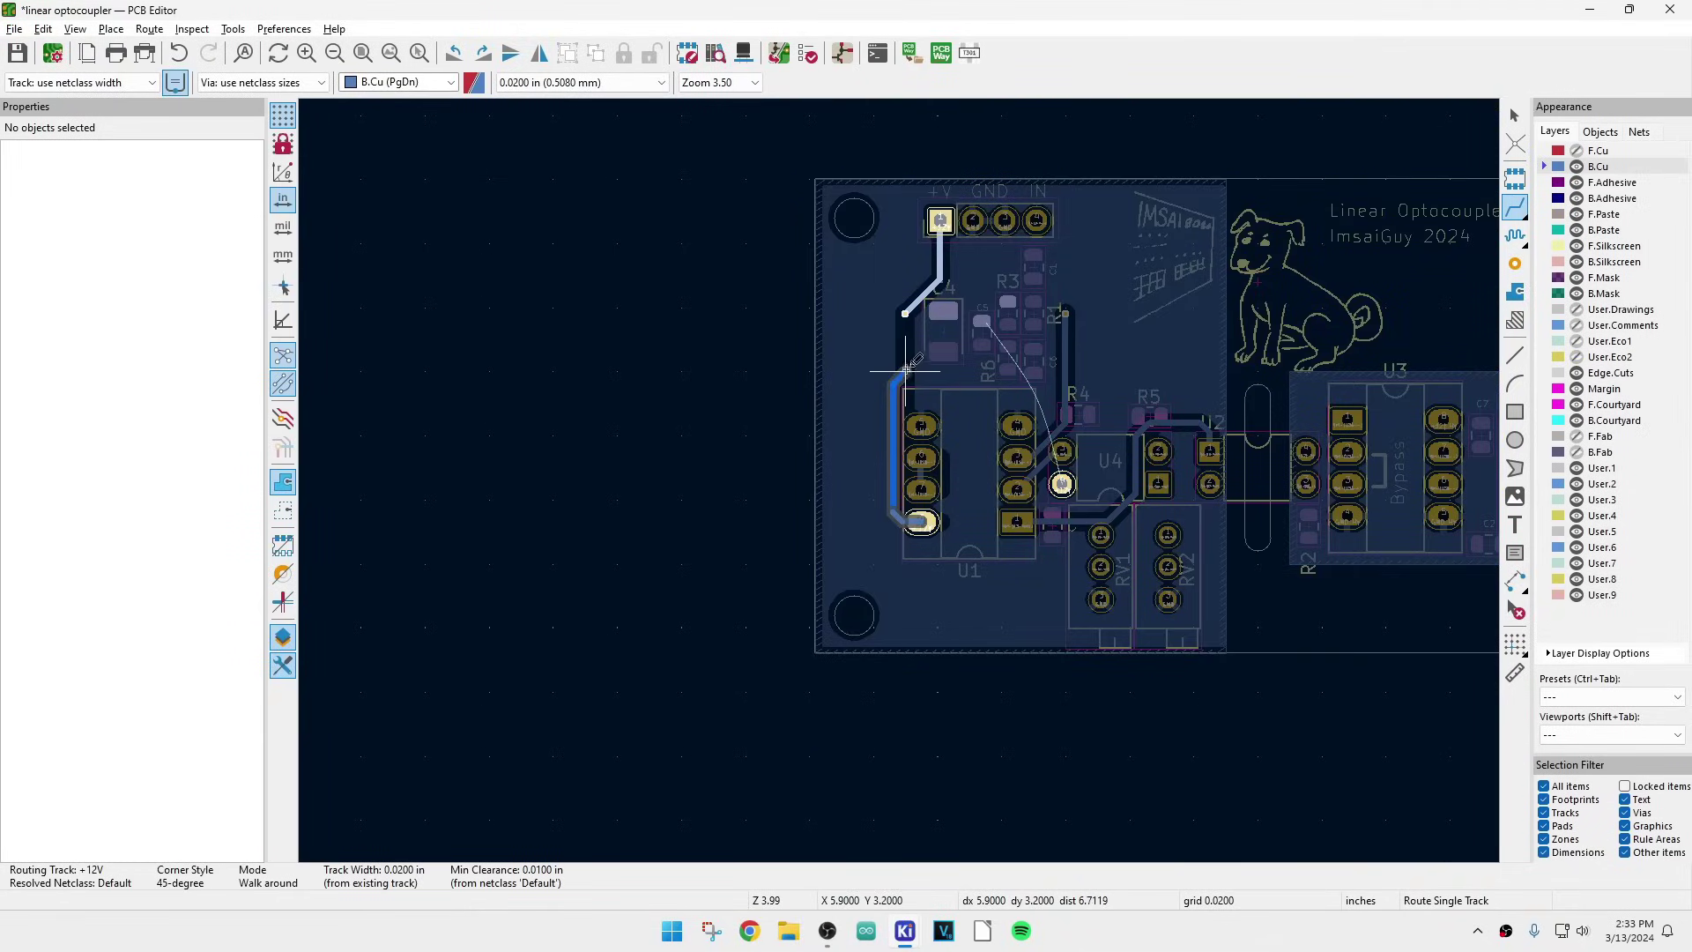
left_click(905, 312)
- Check the diagonal Net-(C3-Pad1) track's properties, then drag it up and left beside U4 and RV1
scroll(868, 345, "up", 3)
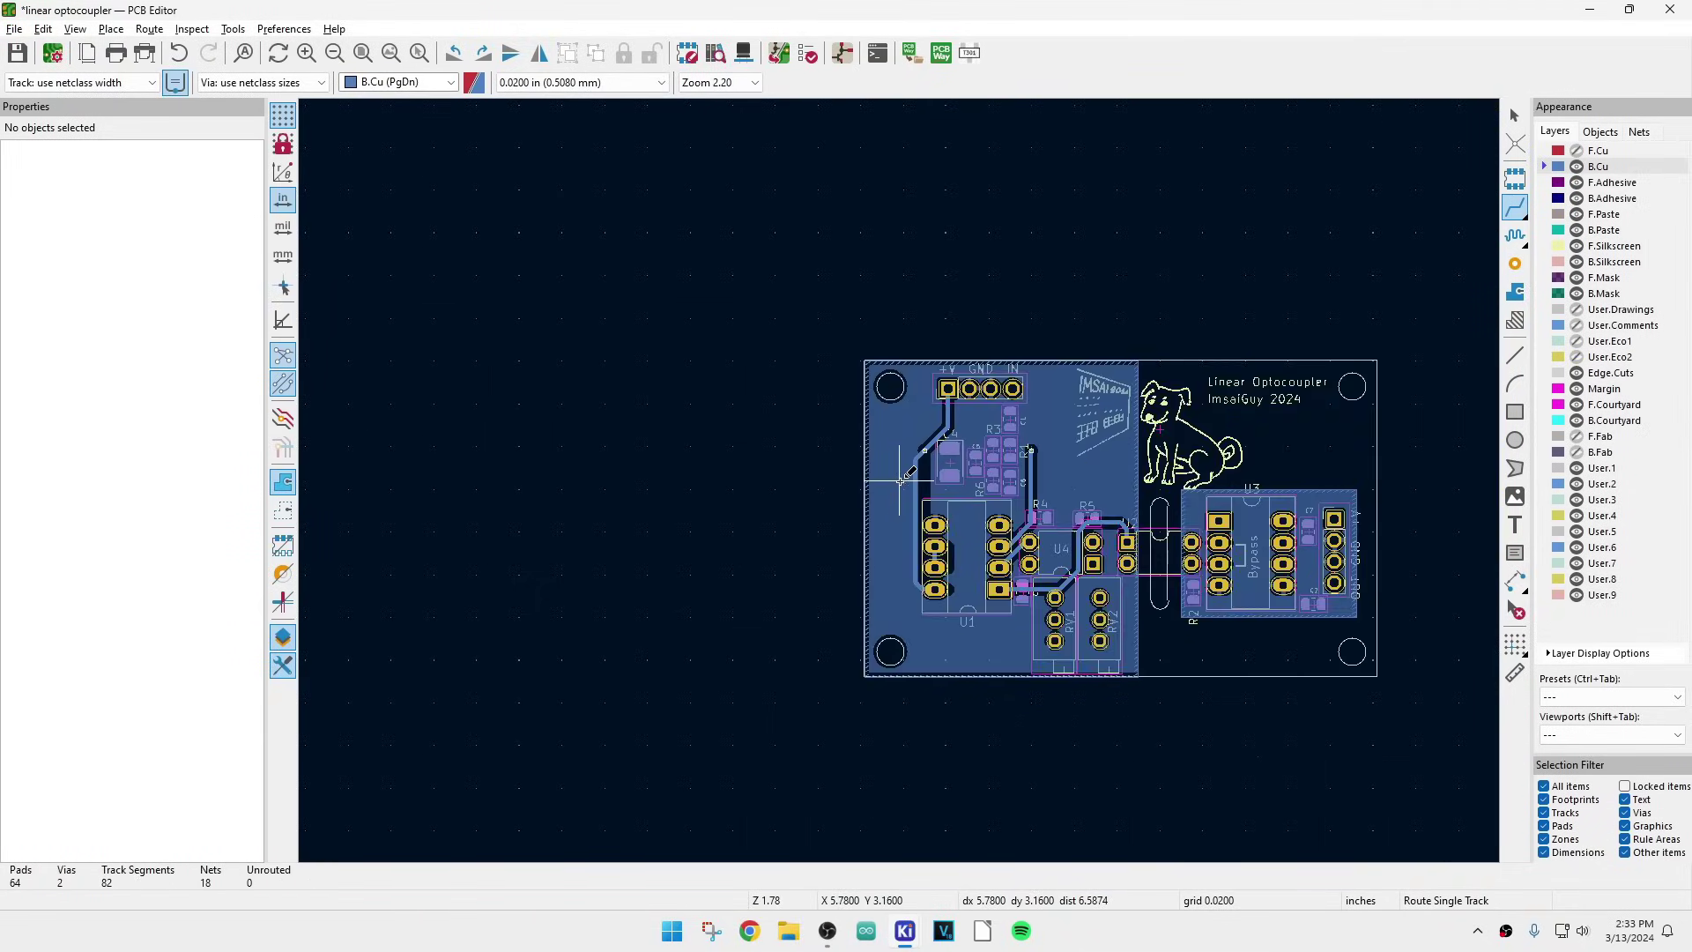
scroll(898, 480, "down", 3)
scroll(899, 480, "up", 3)
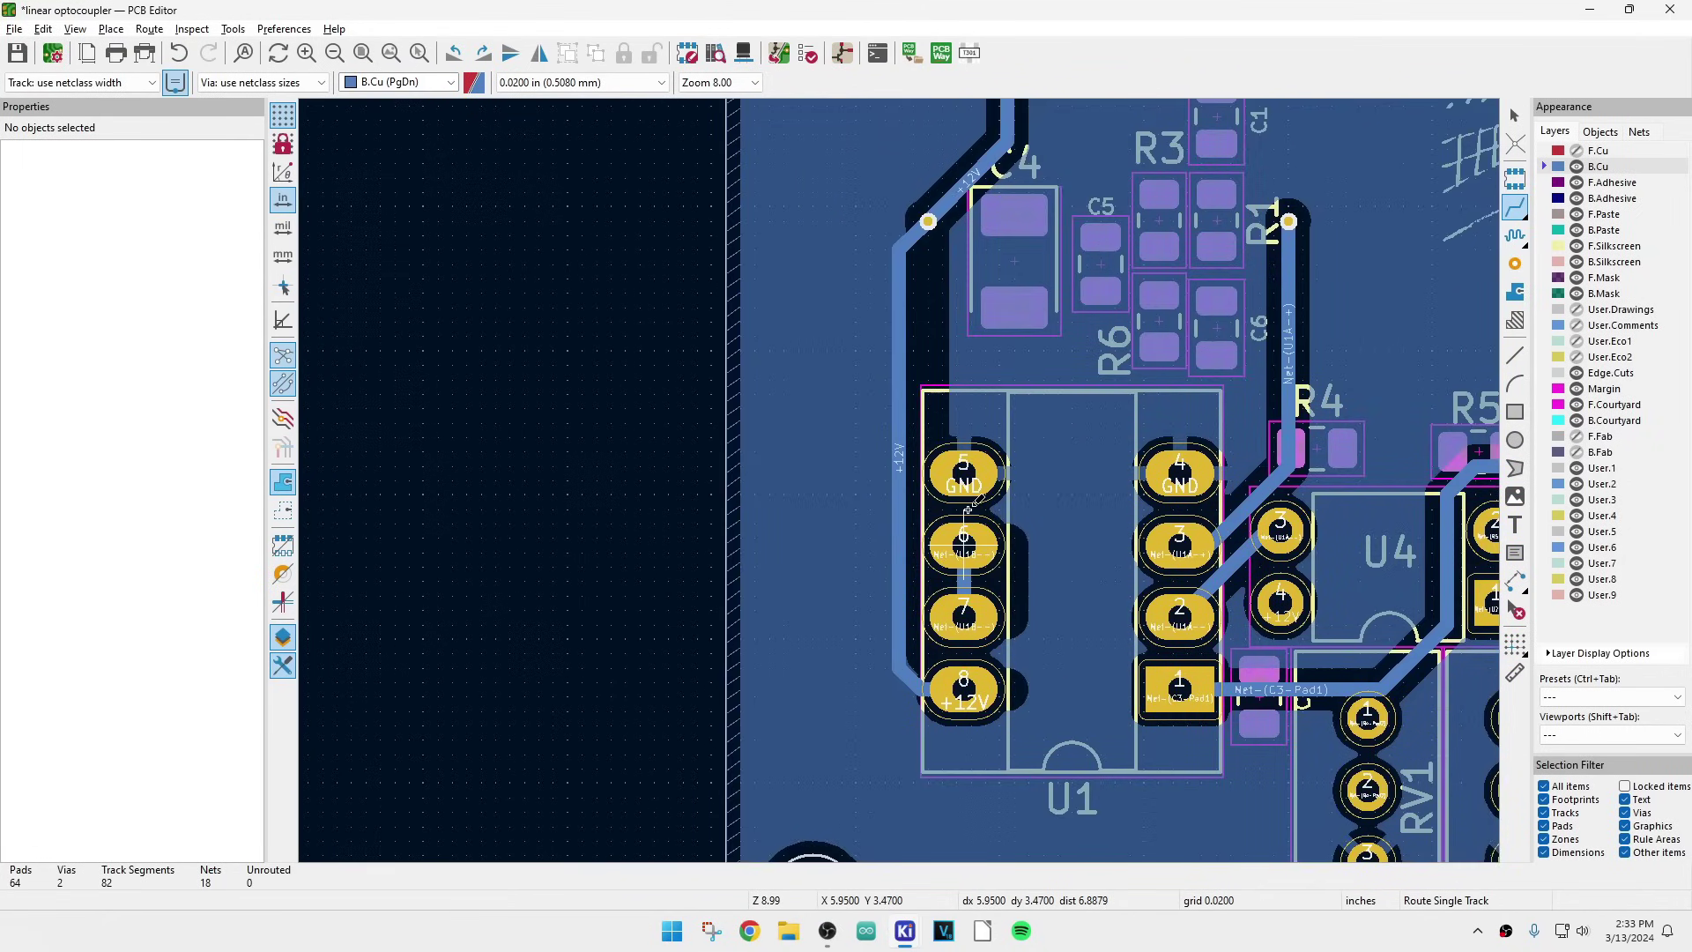
scroll(1207, 573, "down", 3)
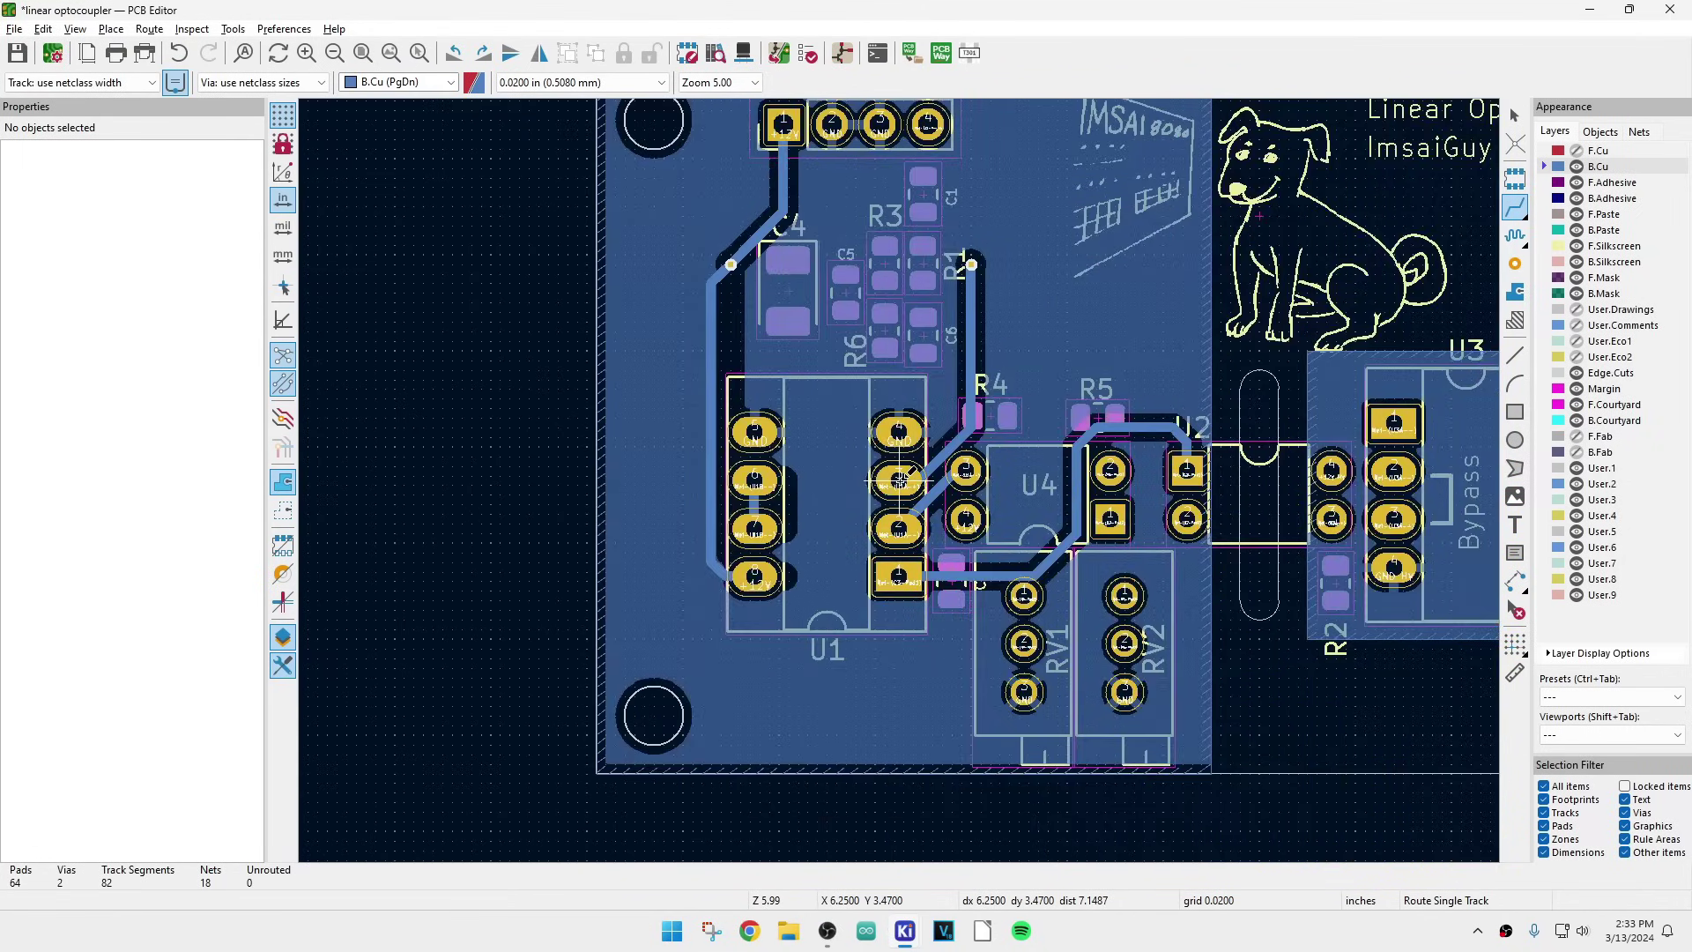
scroll(903, 477, "up", 5)
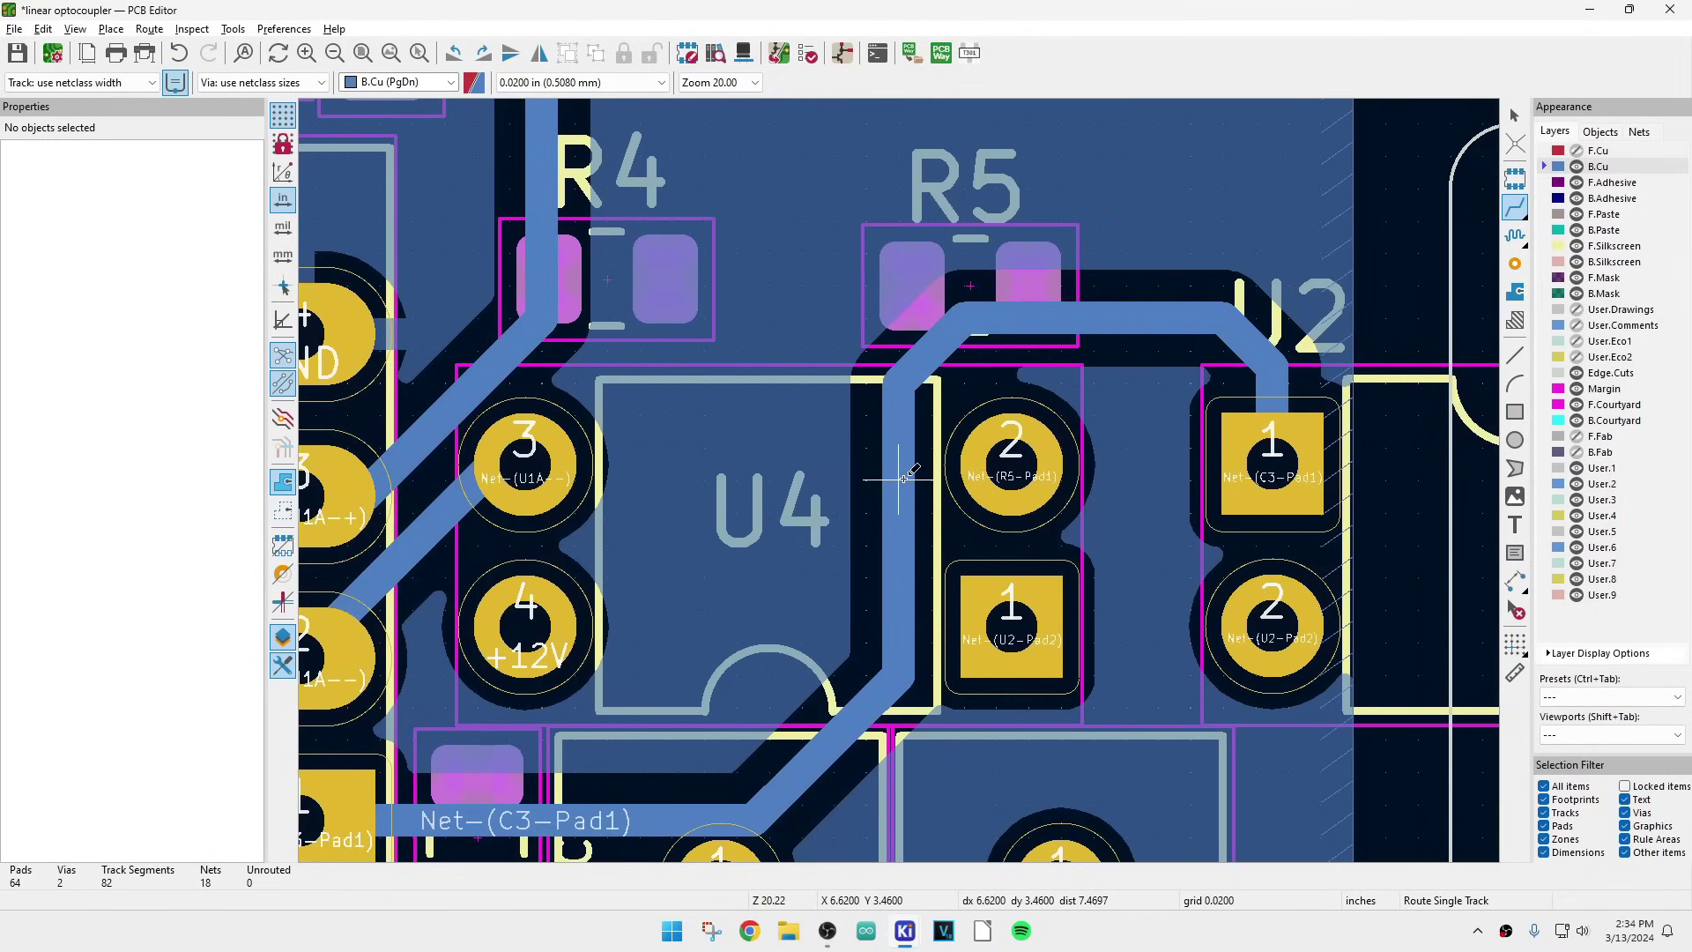
scroll(901, 478, "down", 3)
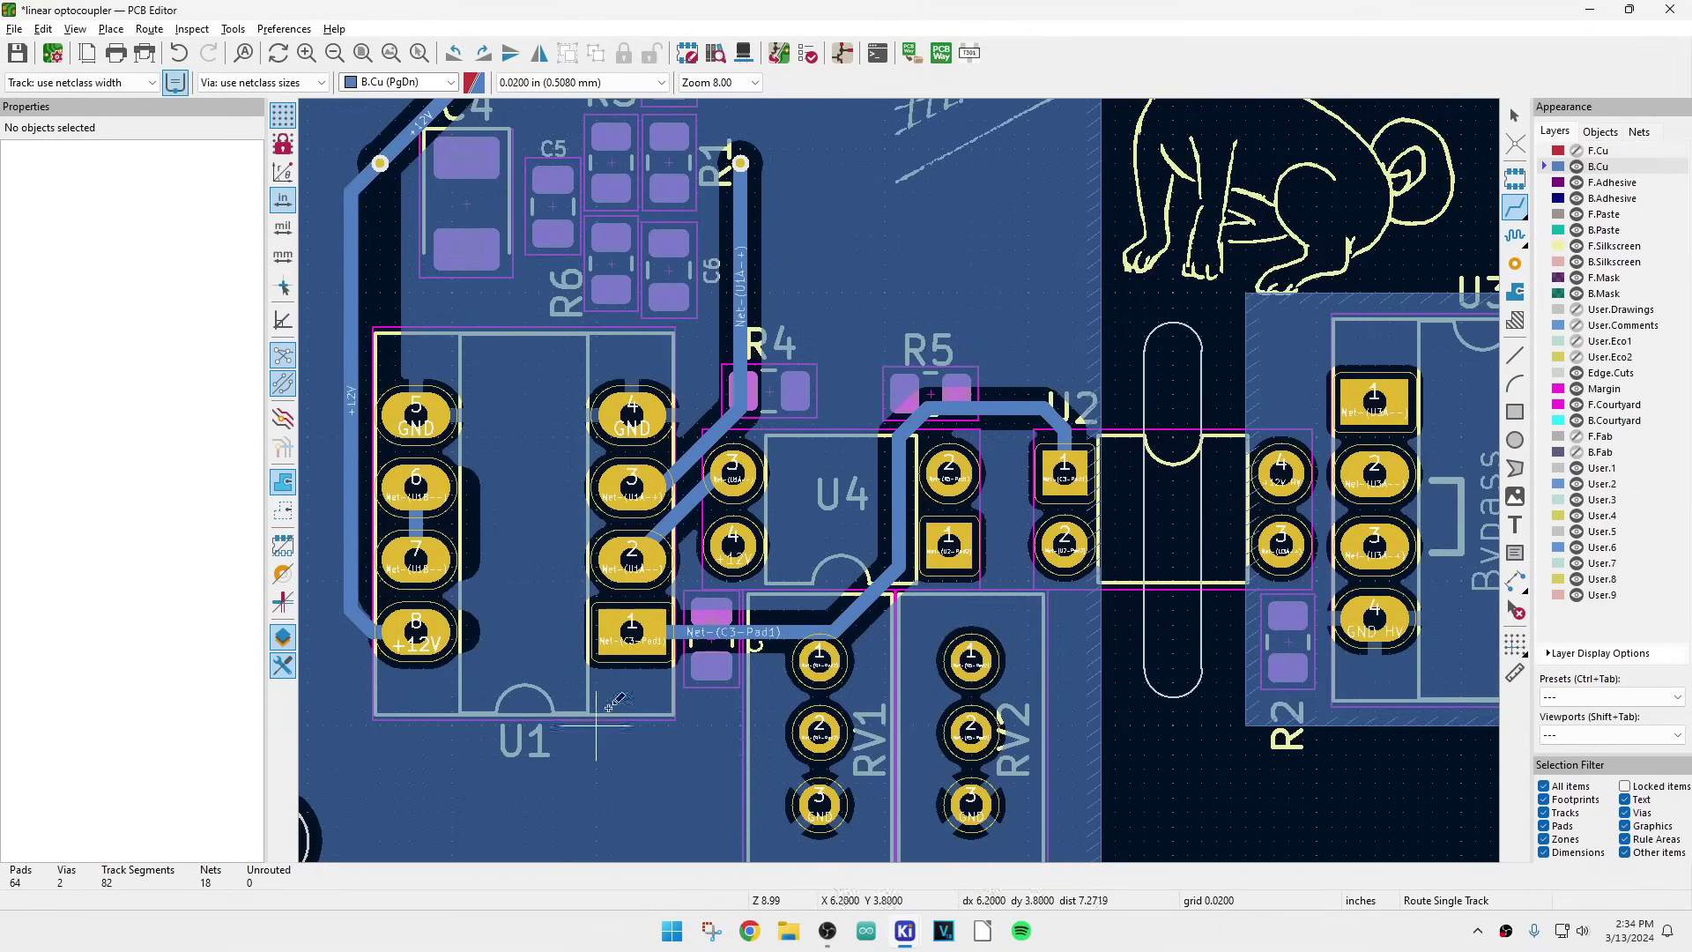
scroll(820, 660, "up", 3)
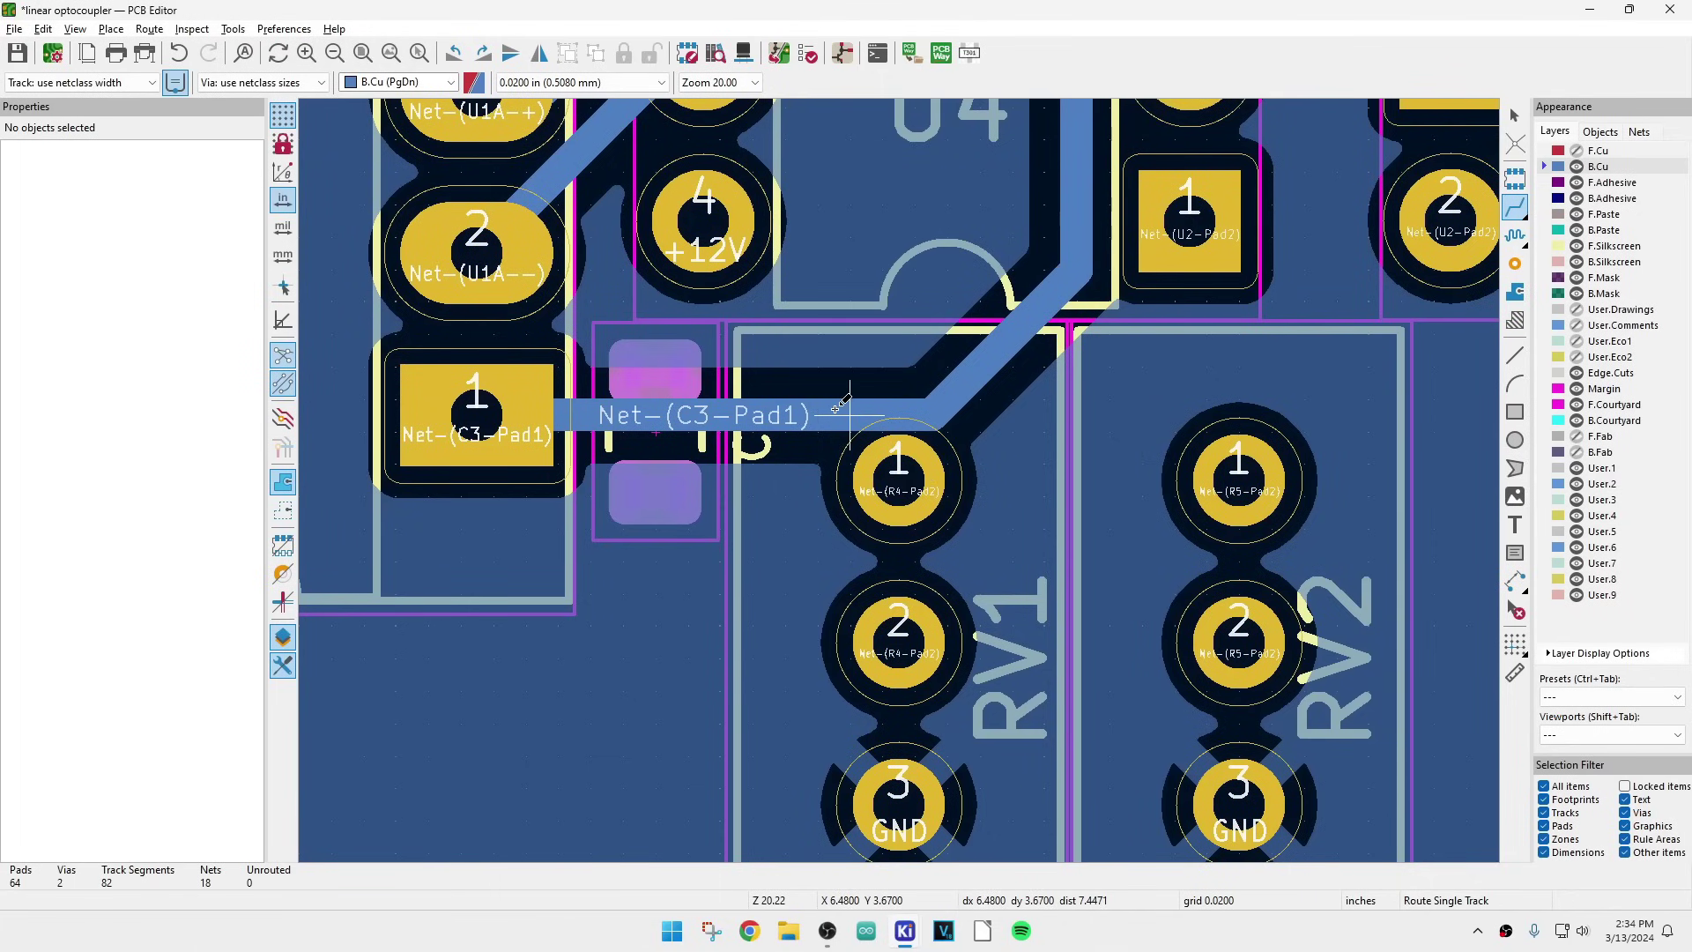
key("Escape")
double_click(998, 362)
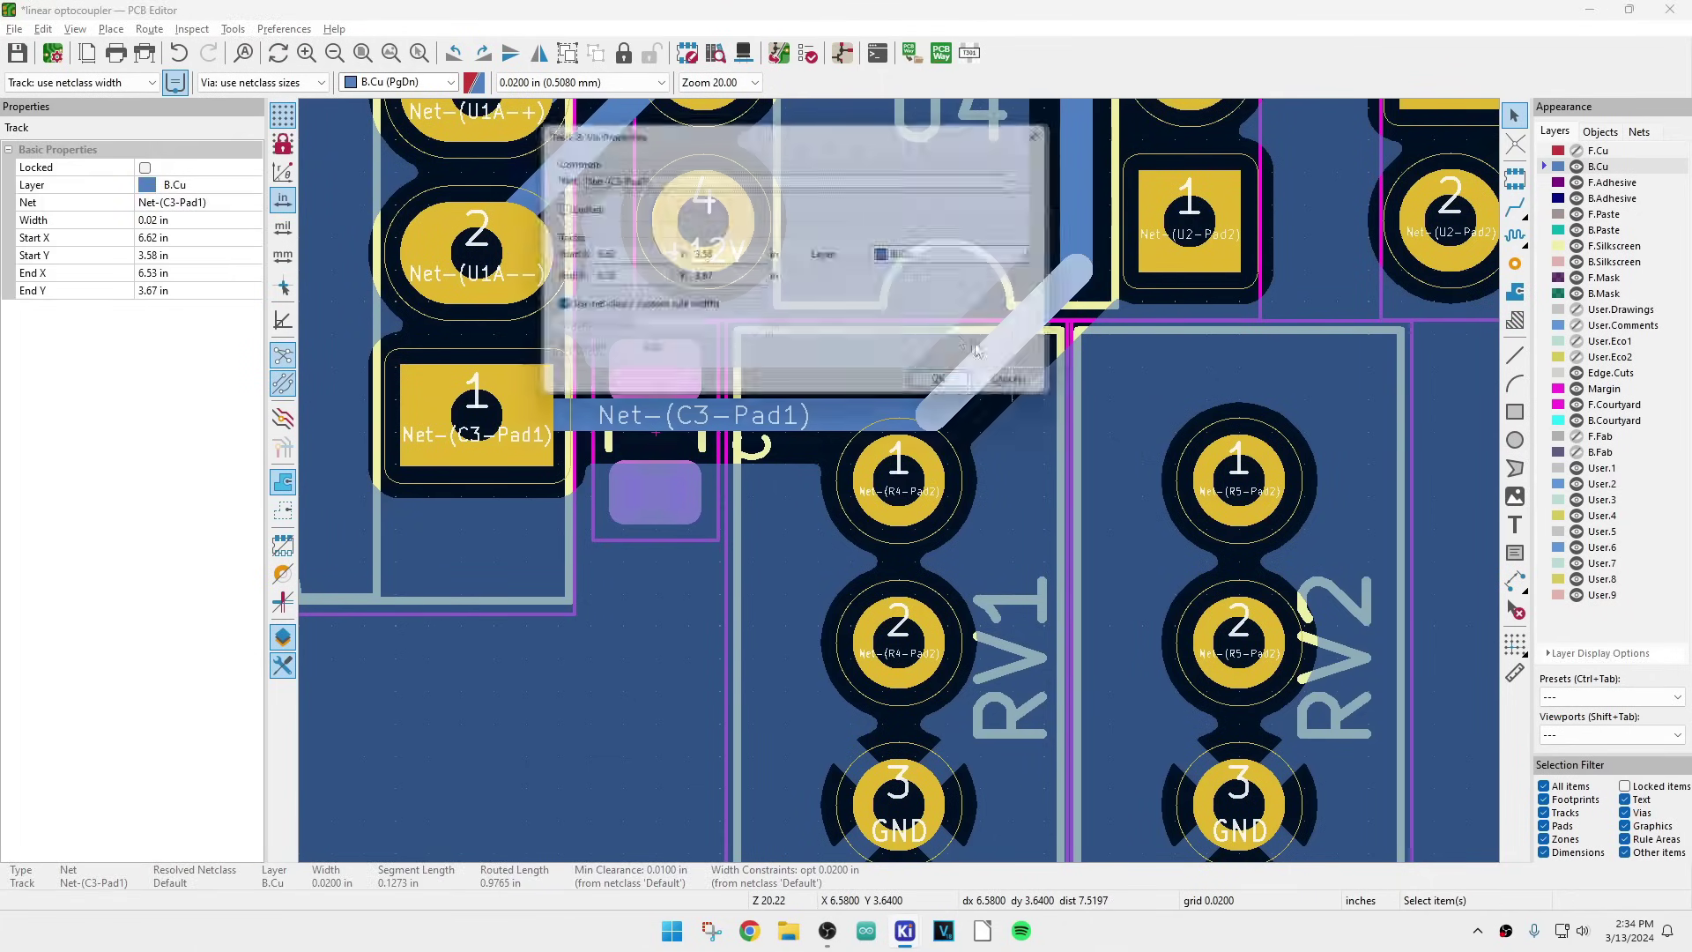
left_click(999, 388)
left_click_drag(1014, 327, 891, 319)
scroll(891, 319, "down", 4)
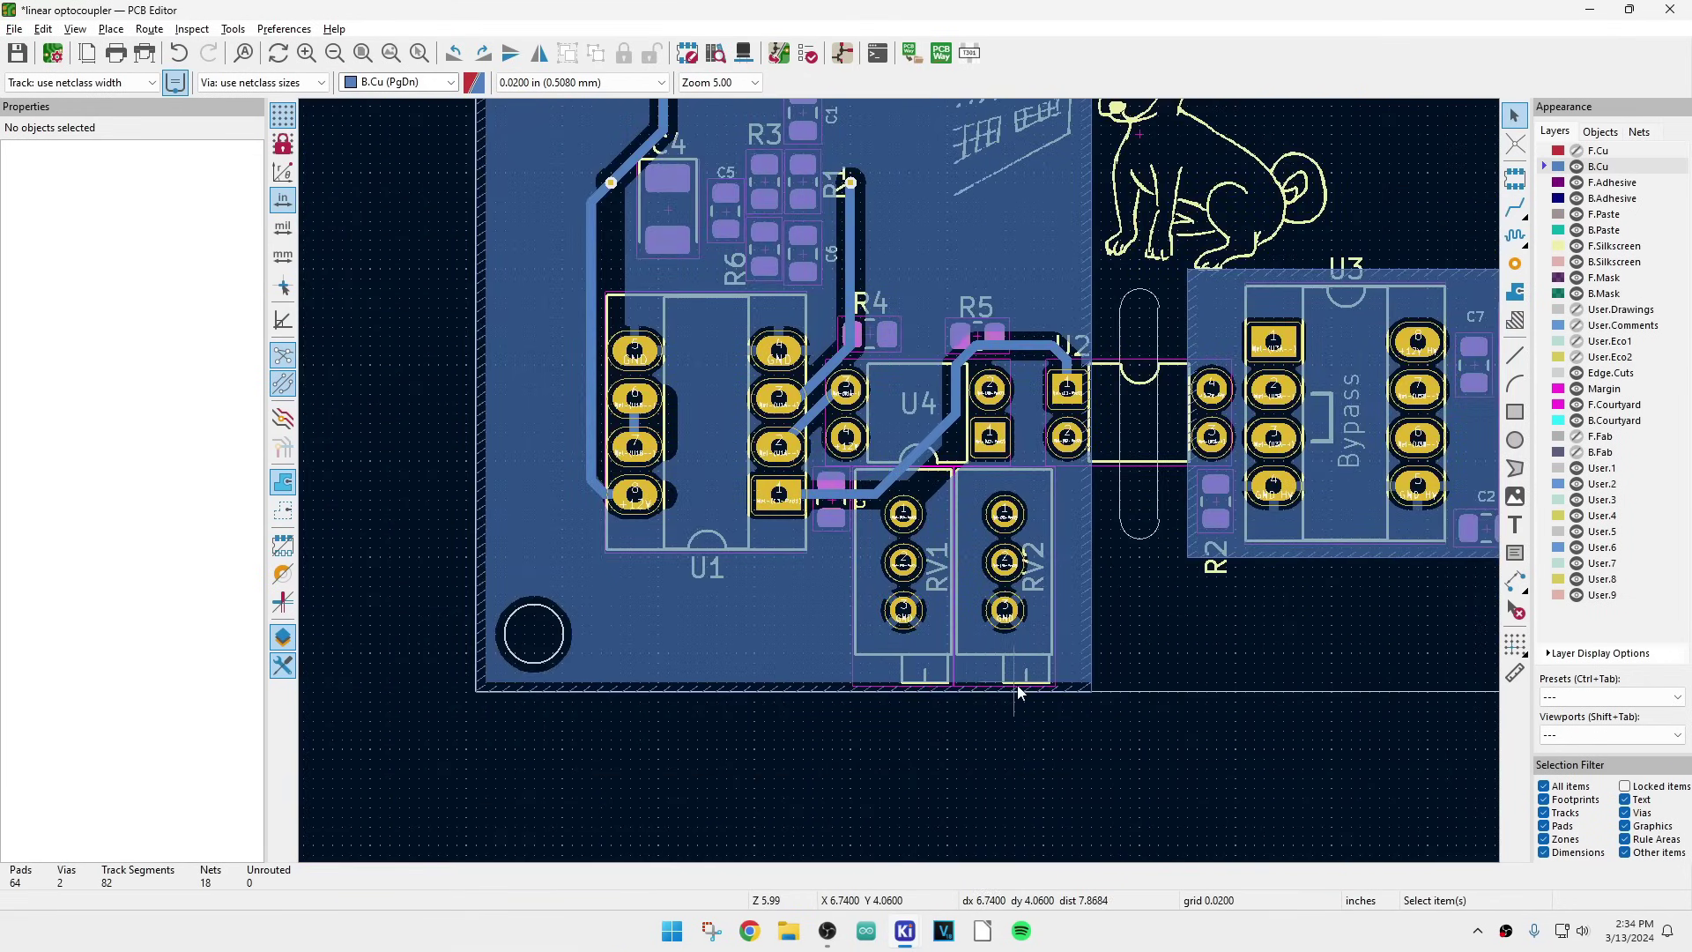
scroll(903, 488, "down", 1)
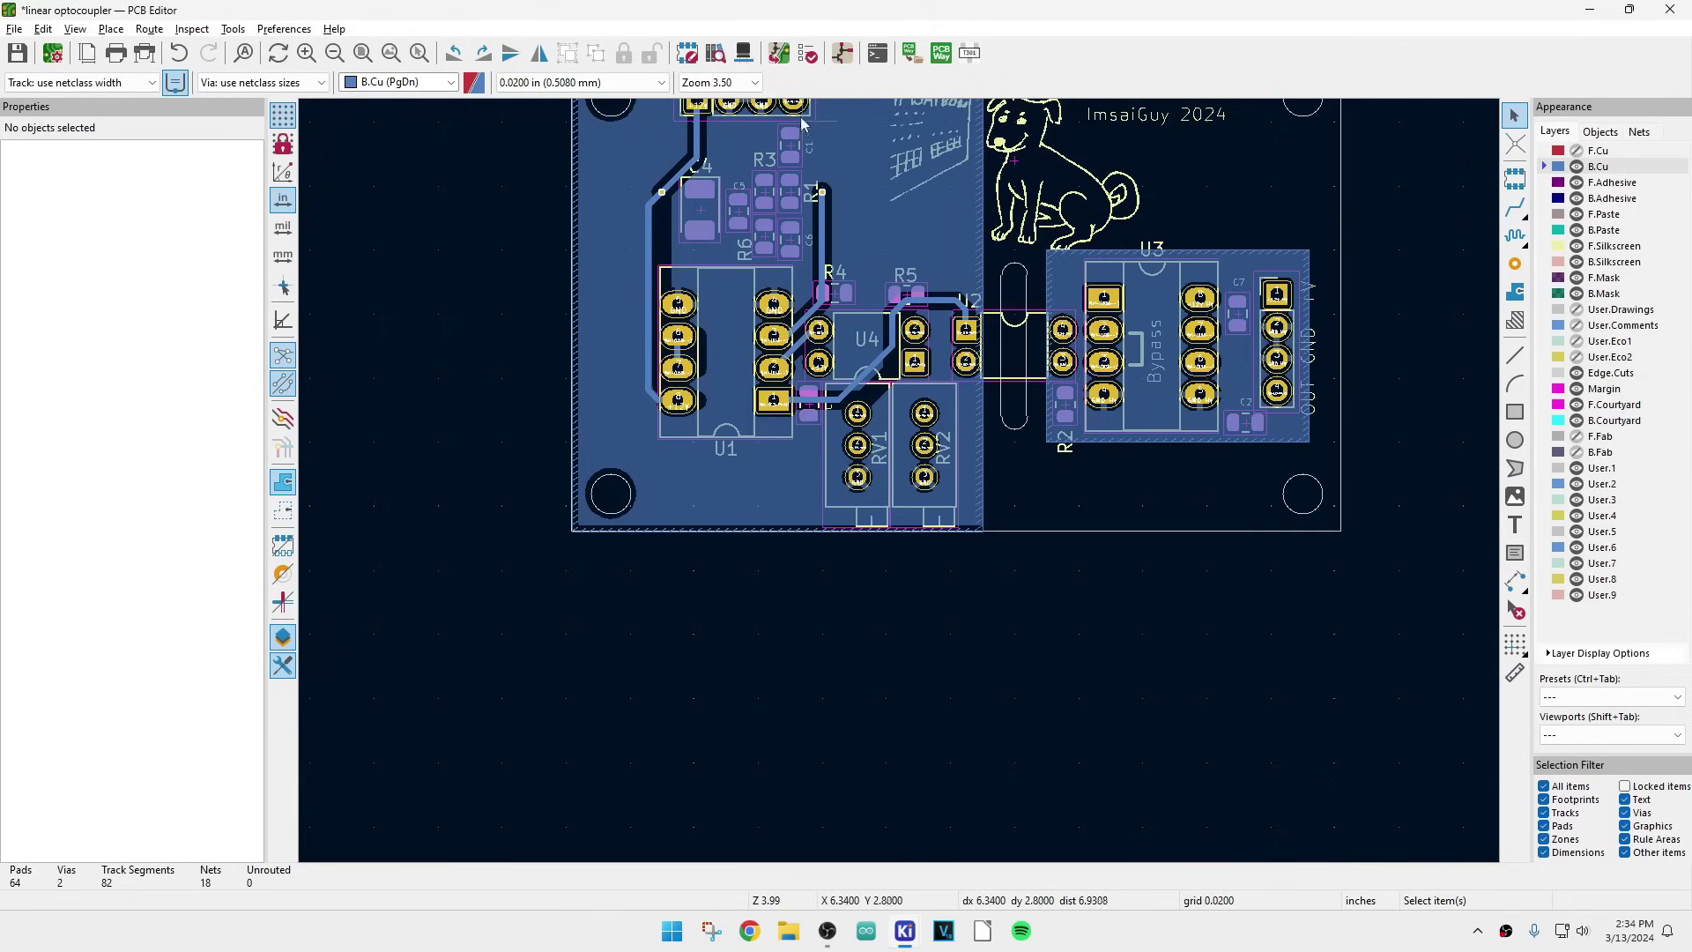
- Run the design rules check and locate the C2 and J2 courtyard overlap
left_click(807, 55)
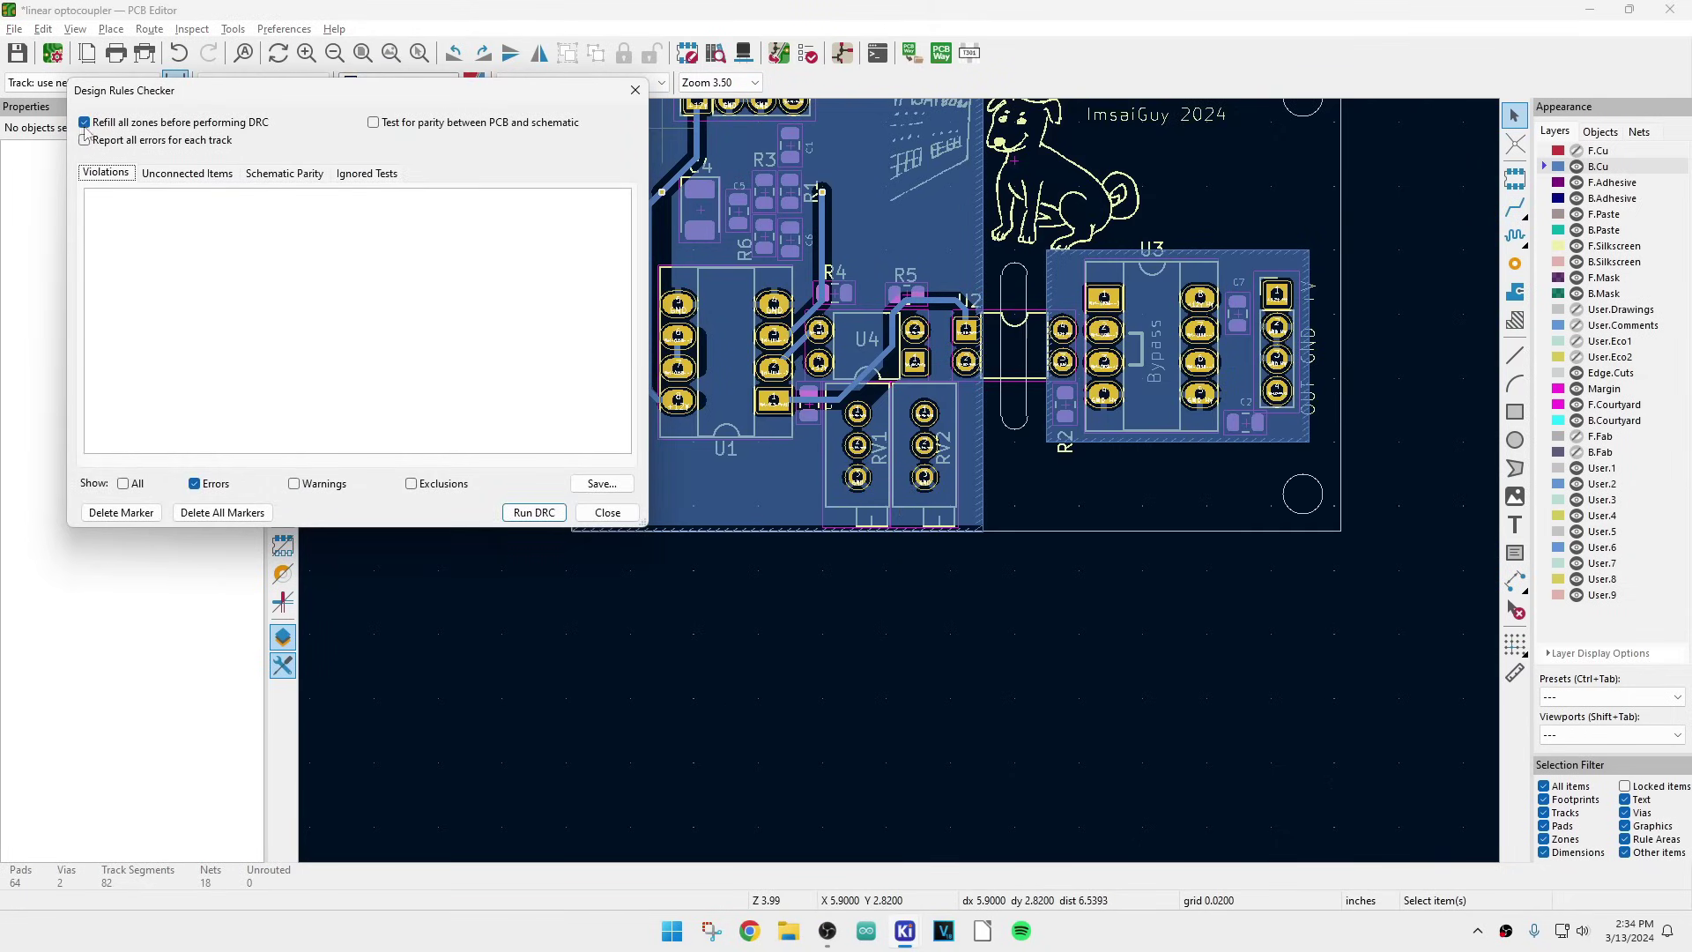
left_click(532, 511)
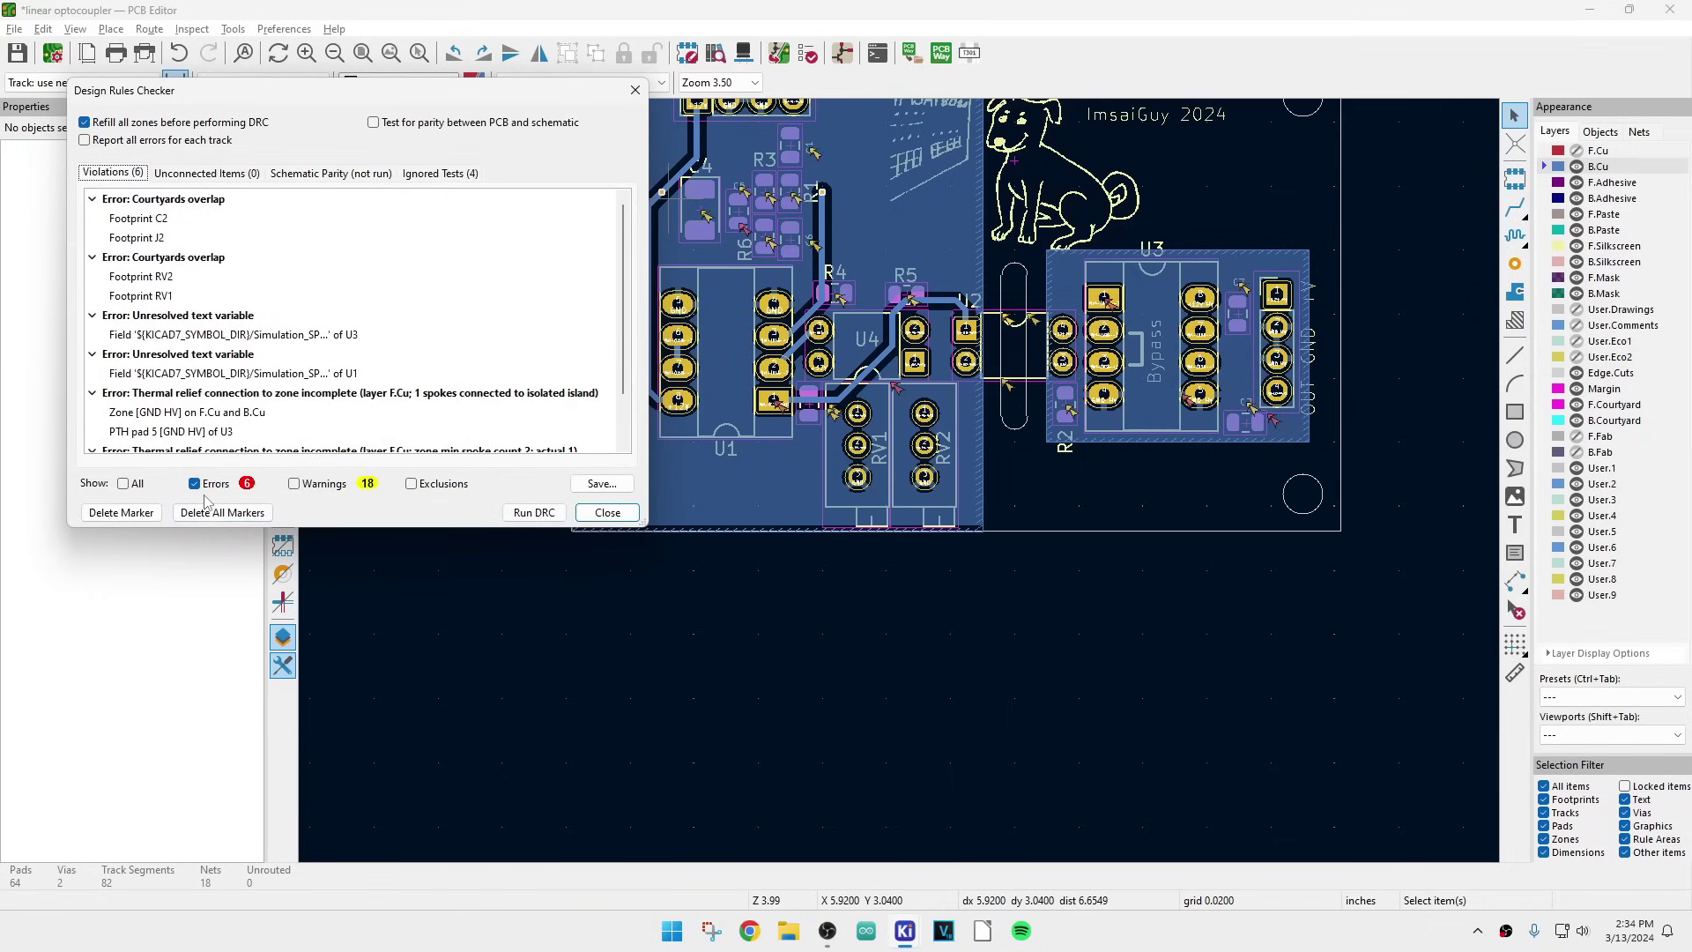
left_click(147, 222)
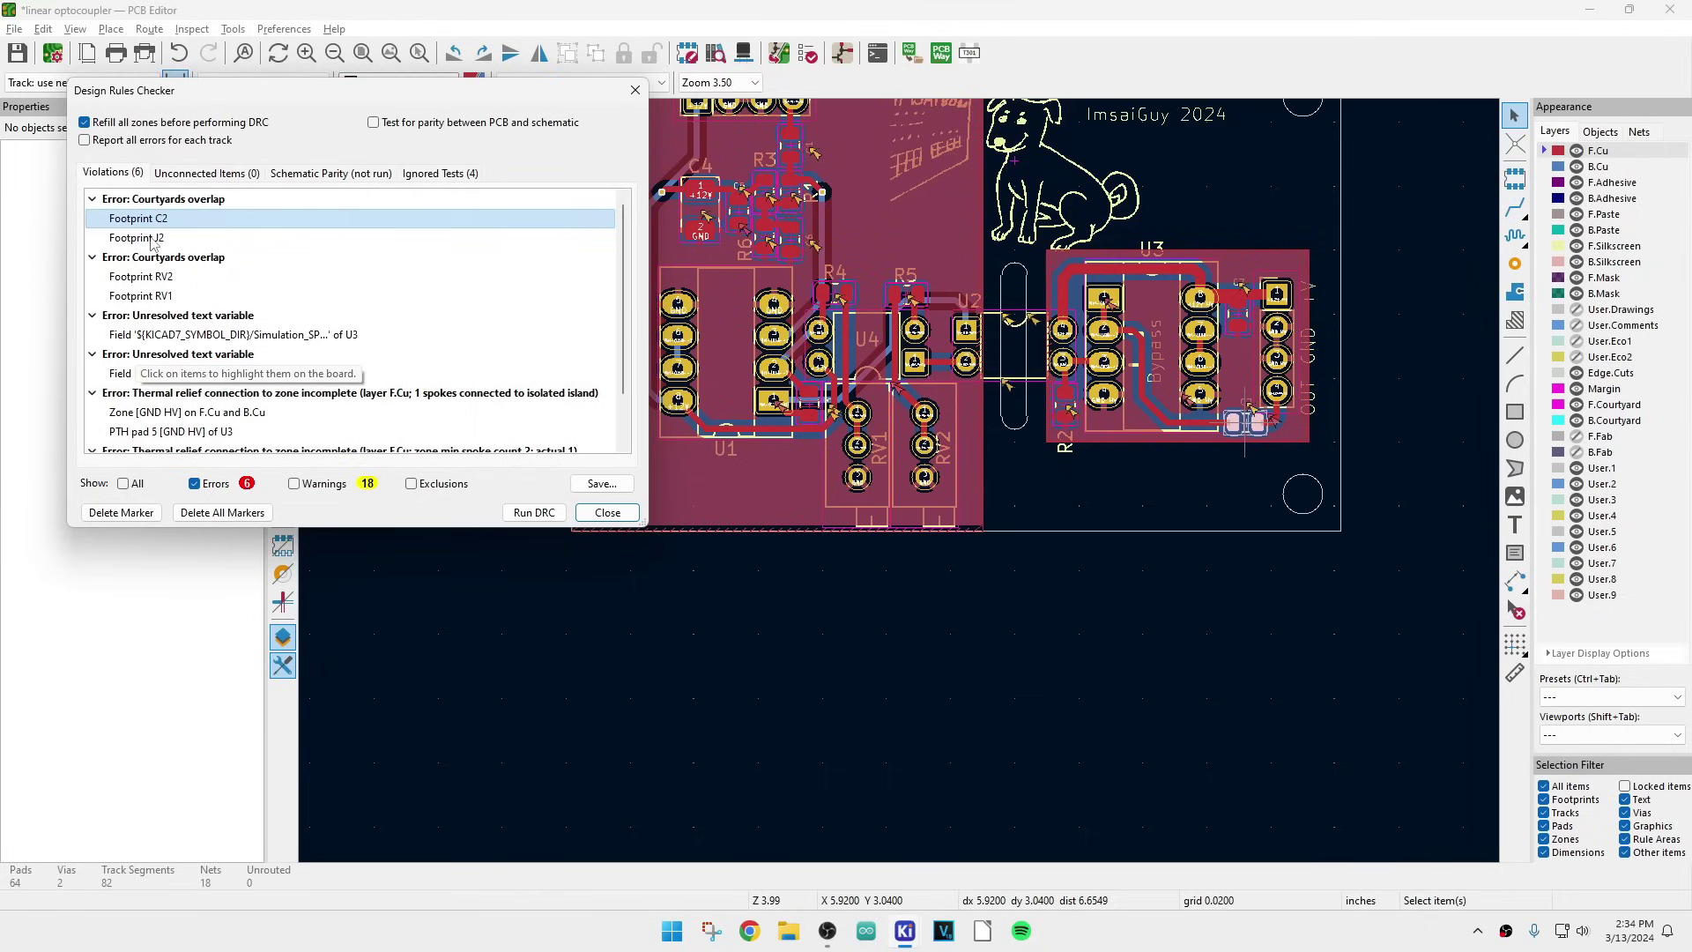
left_click(153, 240)
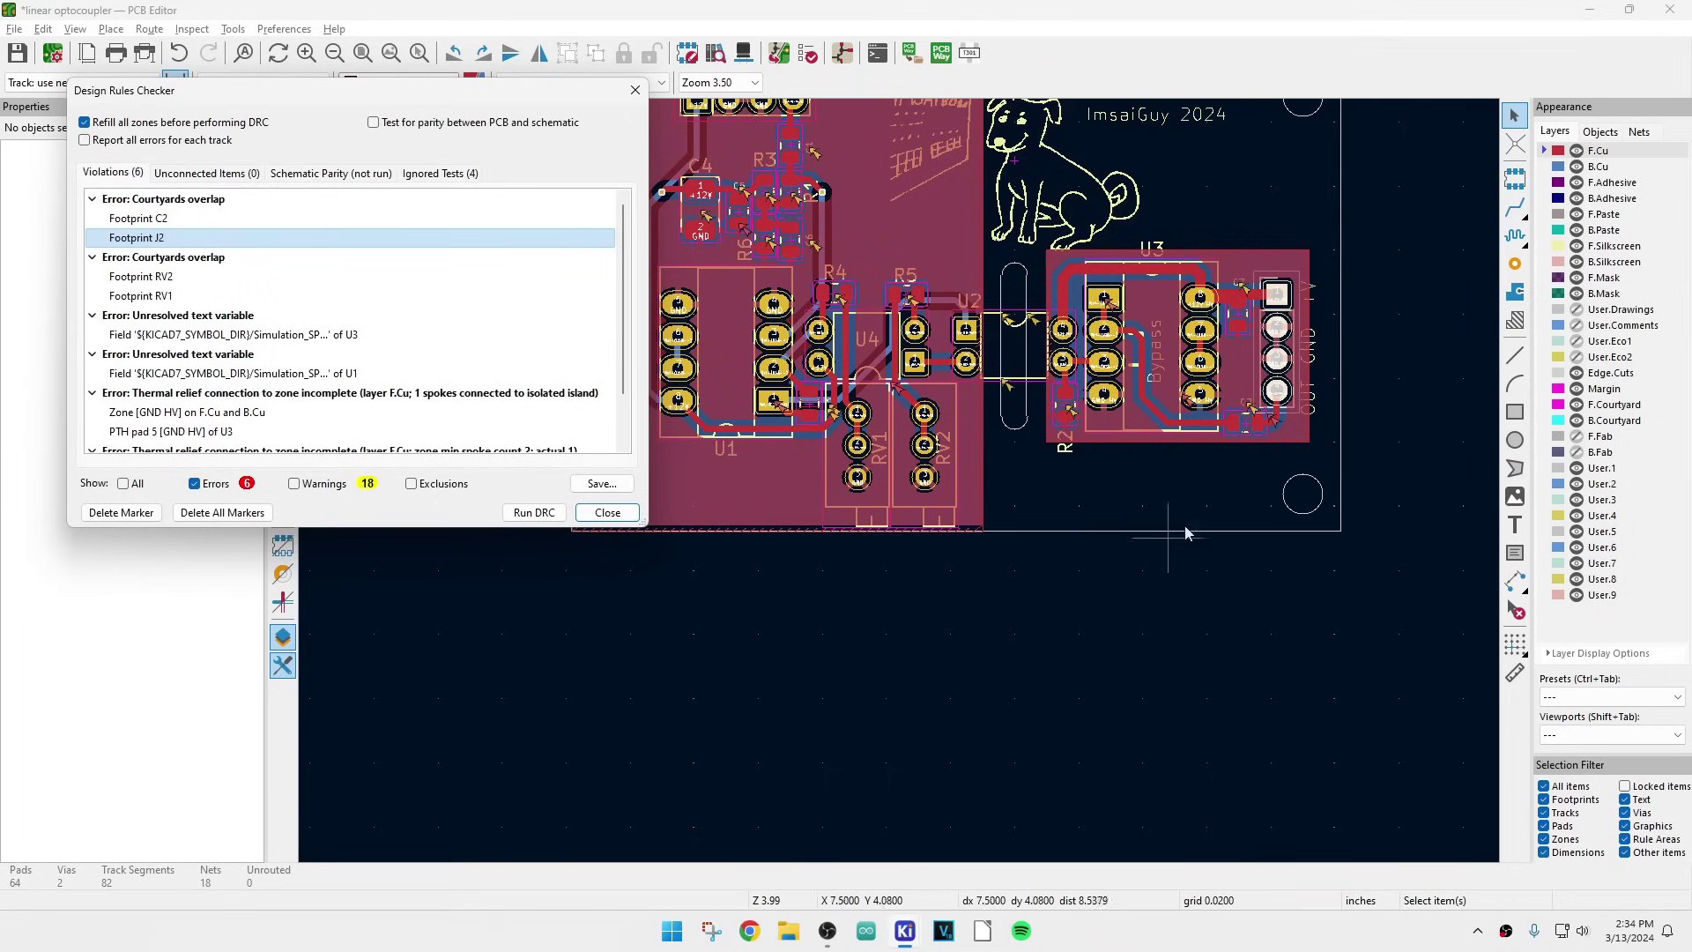
- Select and deselect capacitor C2 on the board, then close the DRC results
scroll(1251, 445, "up", 6)
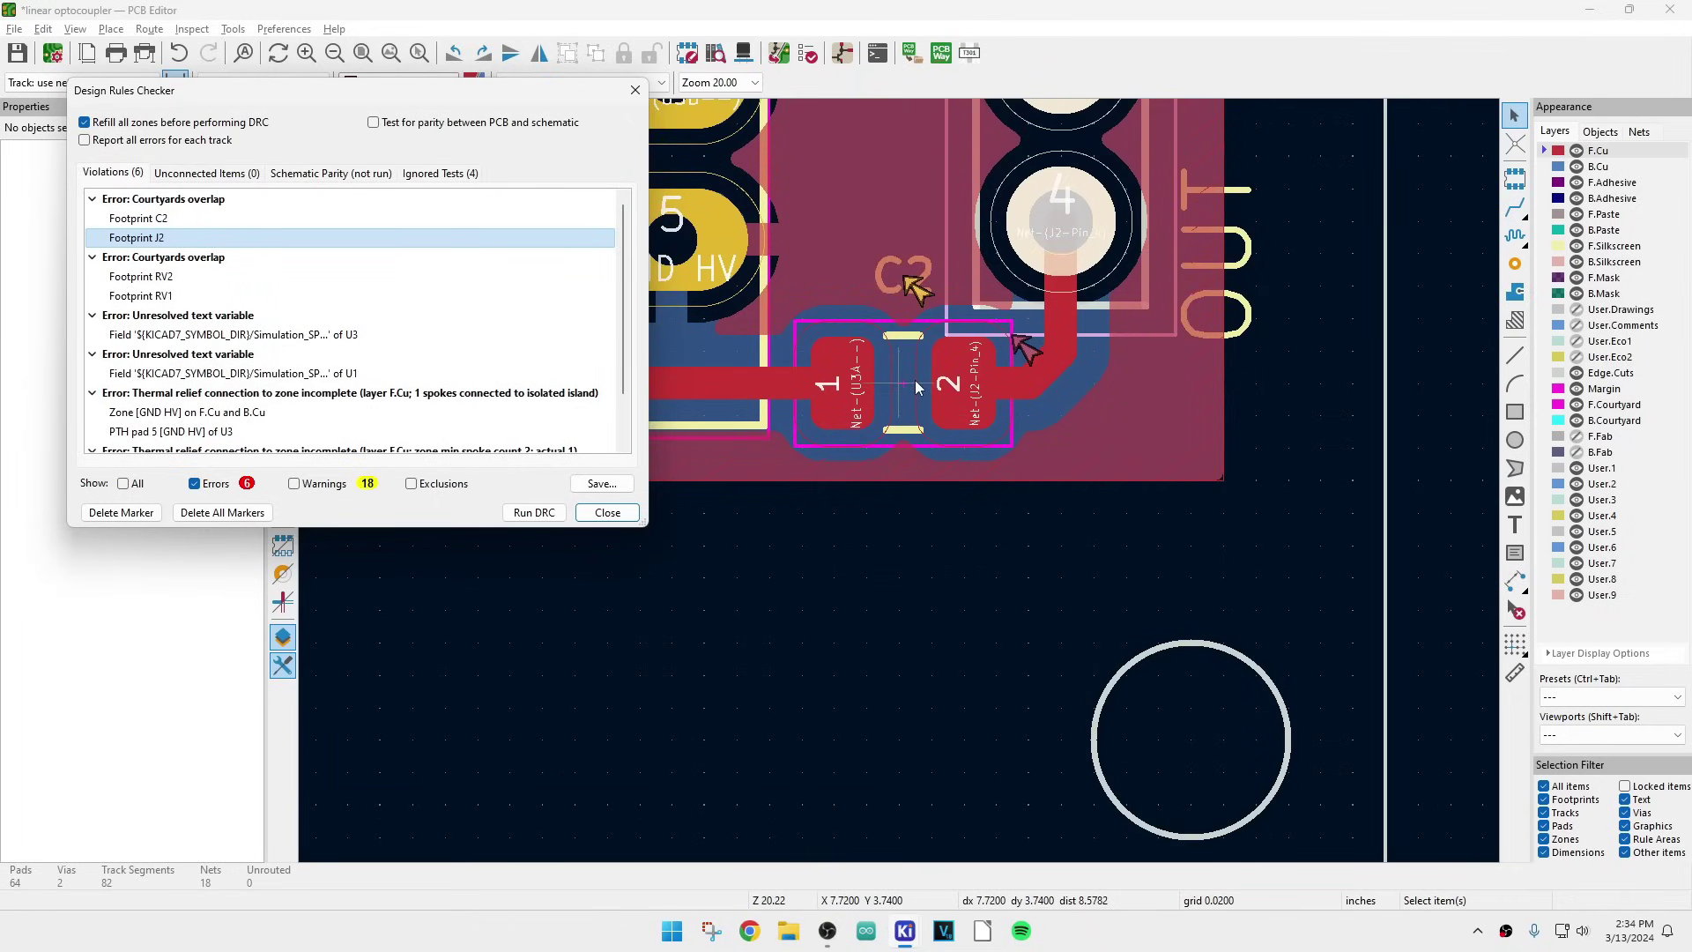
scroll(917, 437, "down", 4)
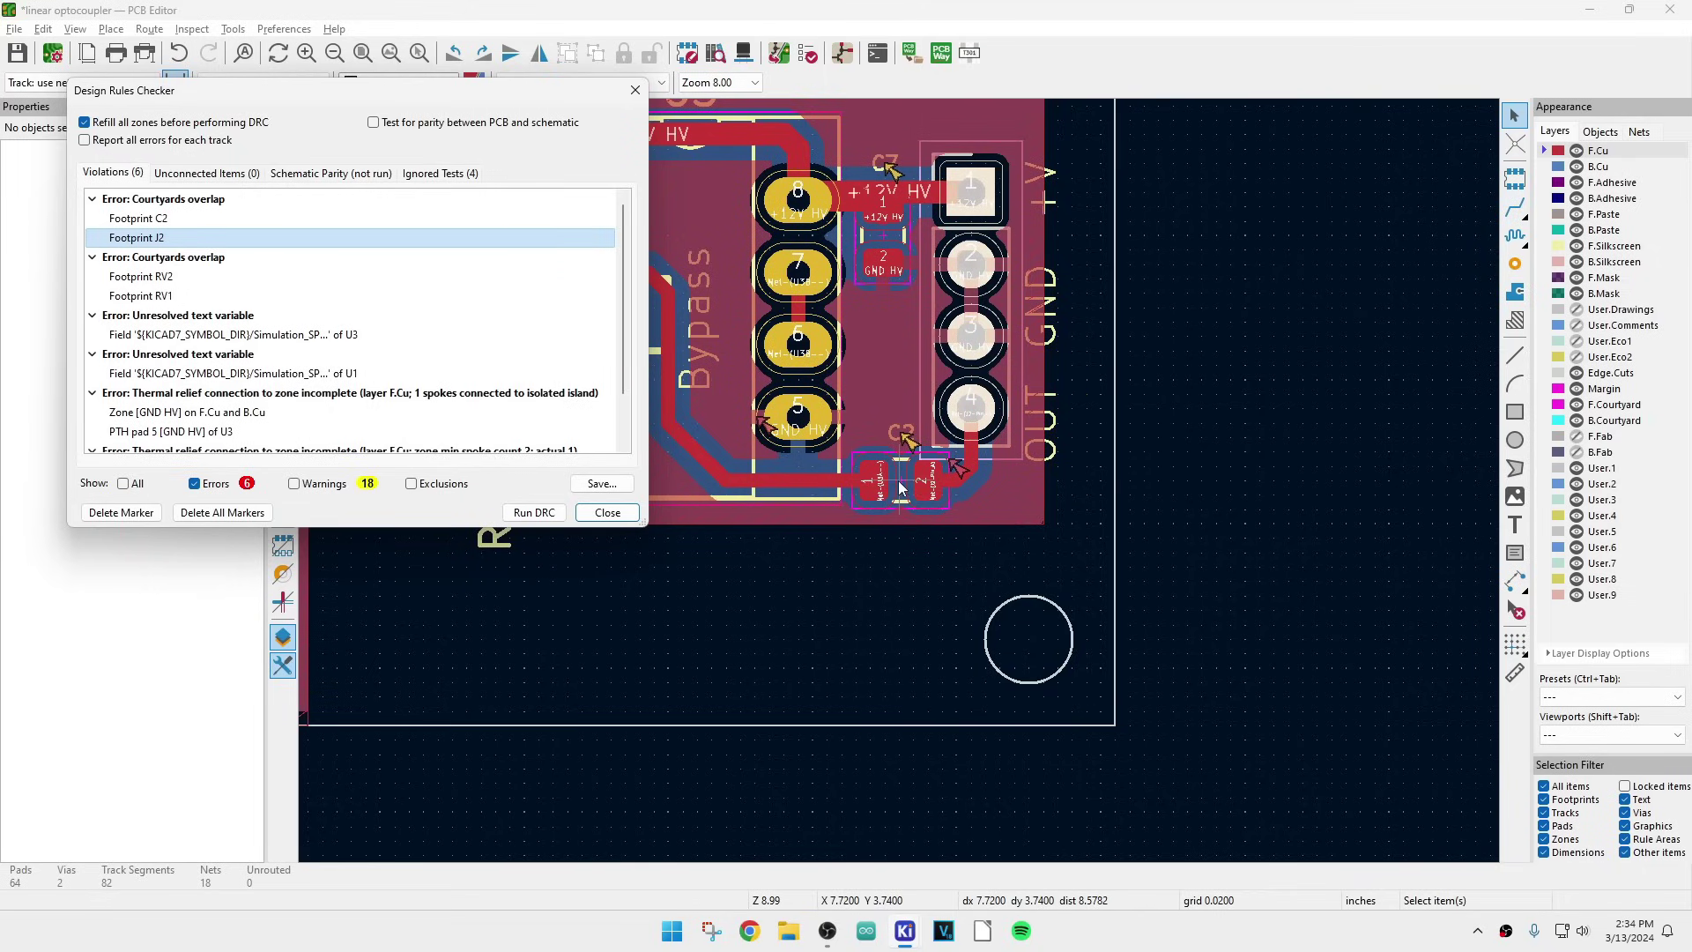
left_click(903, 501)
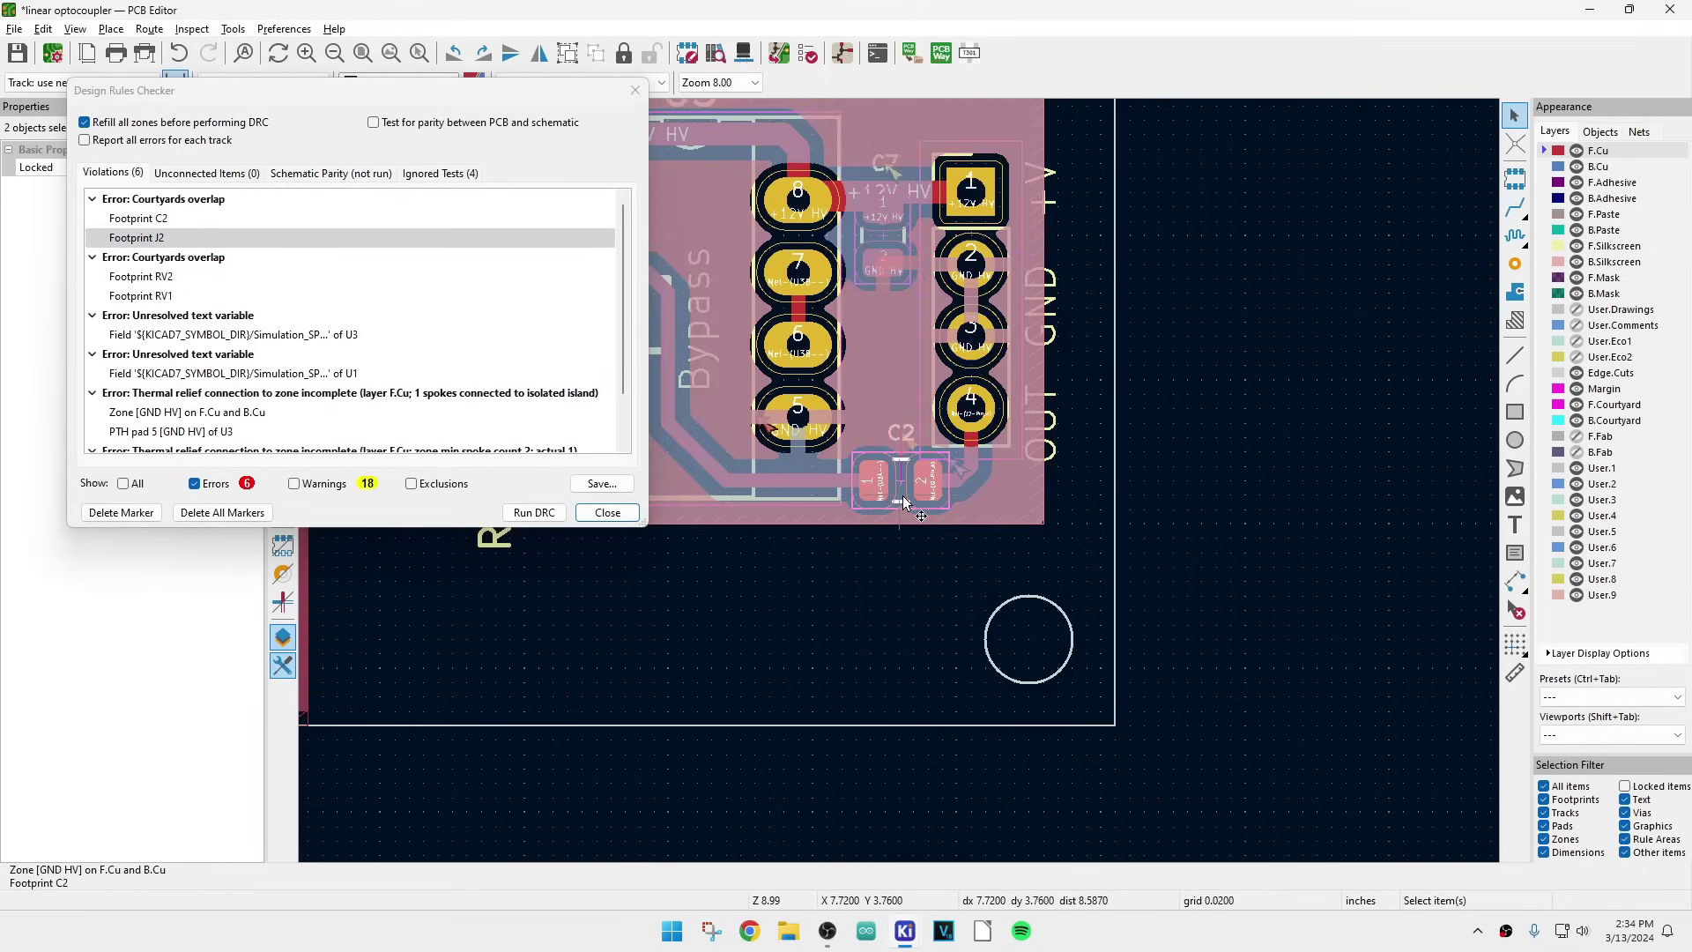
key("Escape")
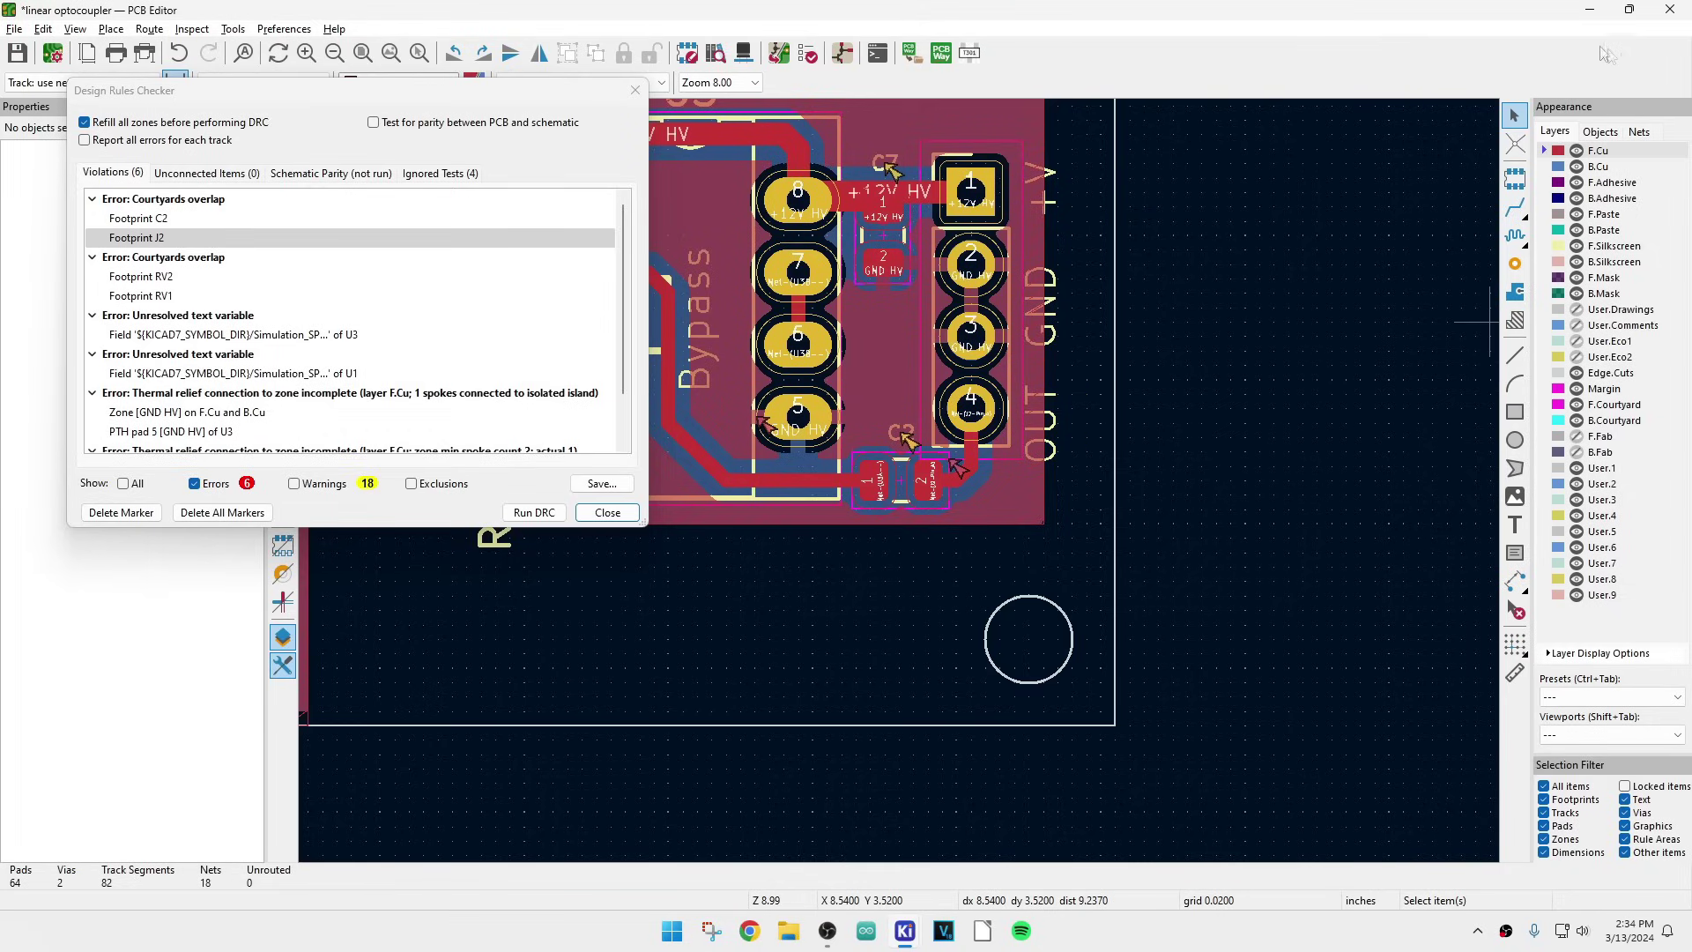
left_click(607, 512)
- Move capacitor C2 slightly lower on the board, to Y 3.76 in
left_click(916, 498)
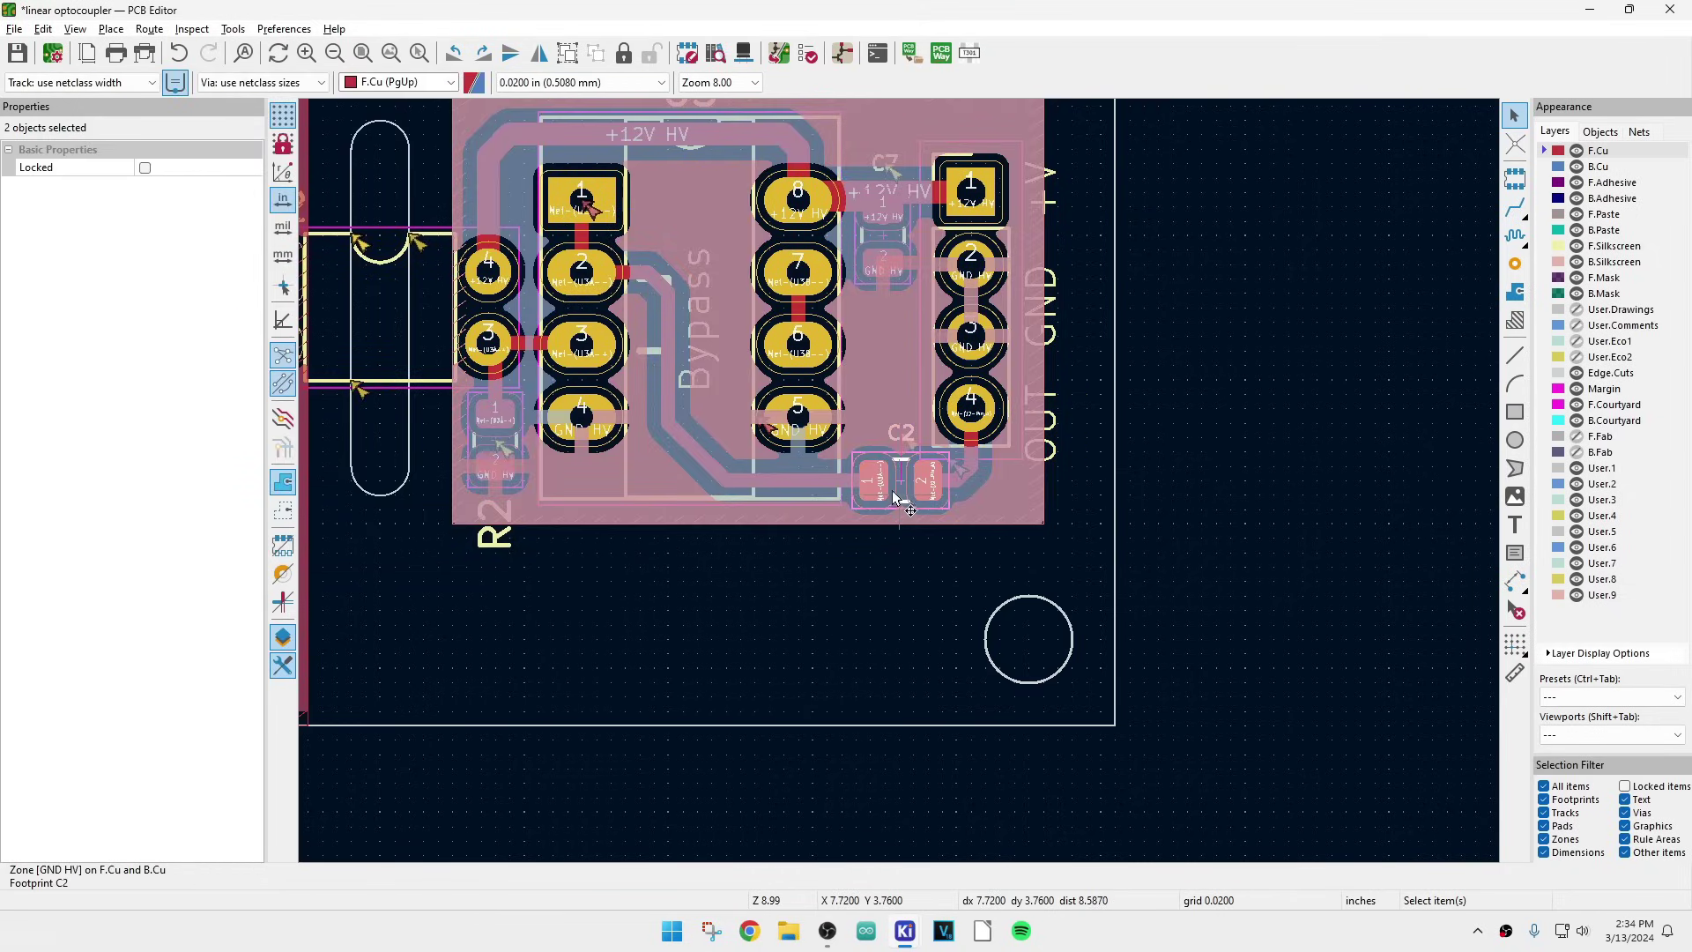
scroll(917, 497, "up", 5)
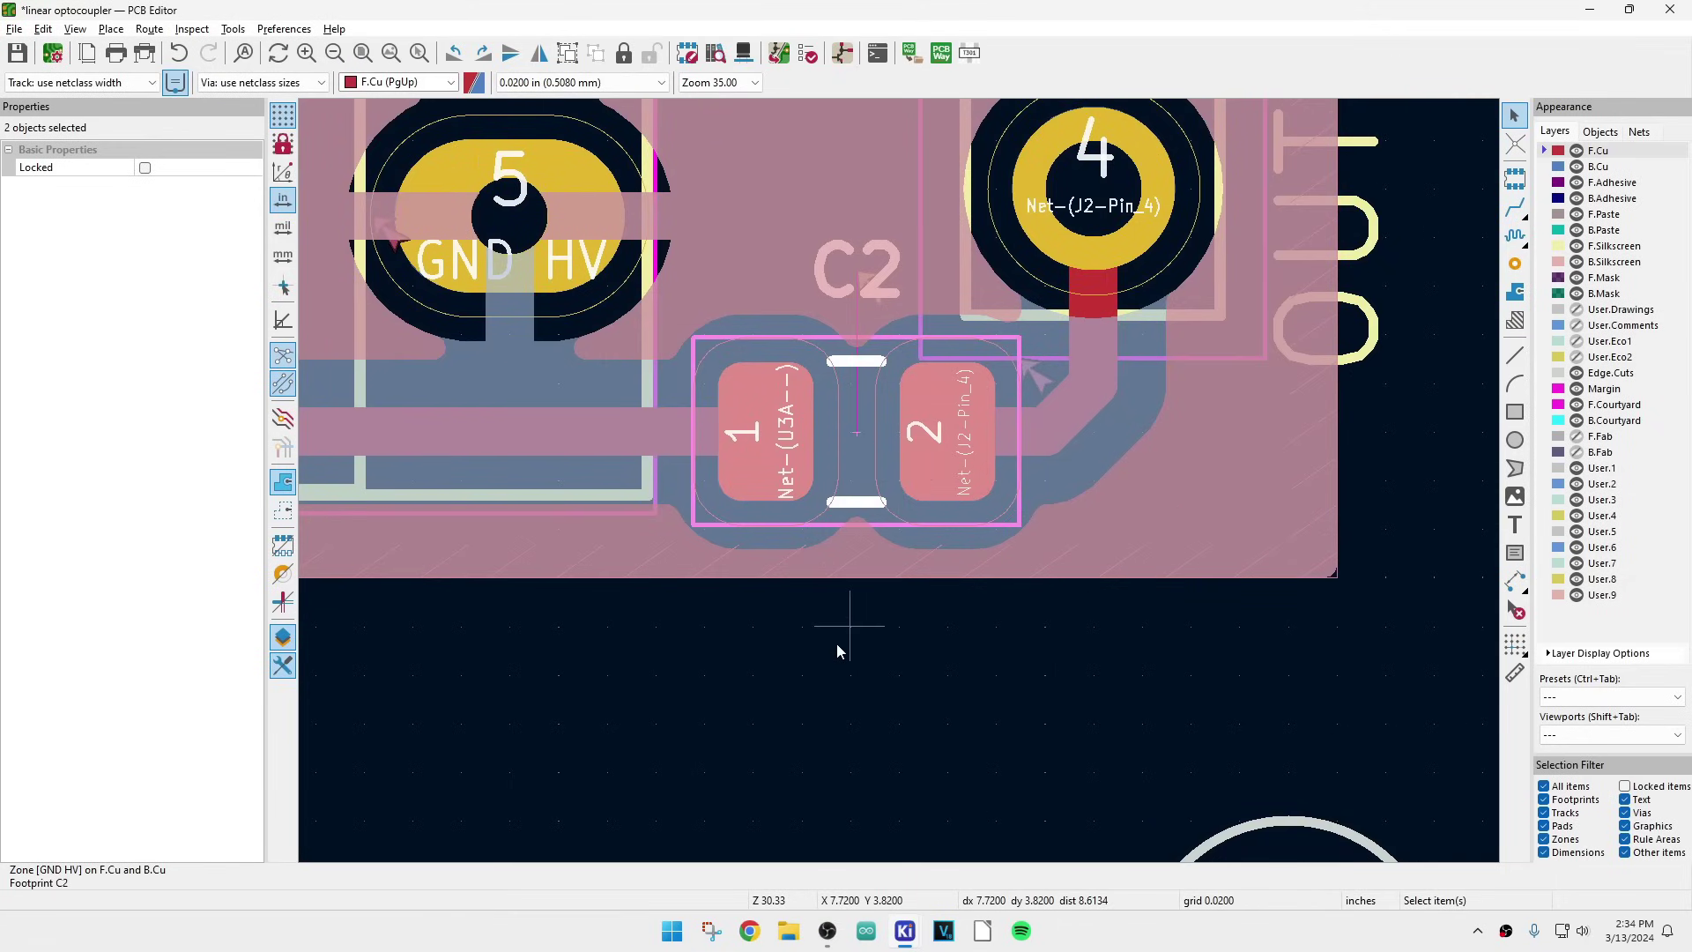
left_click(837, 650)
left_click(883, 490)
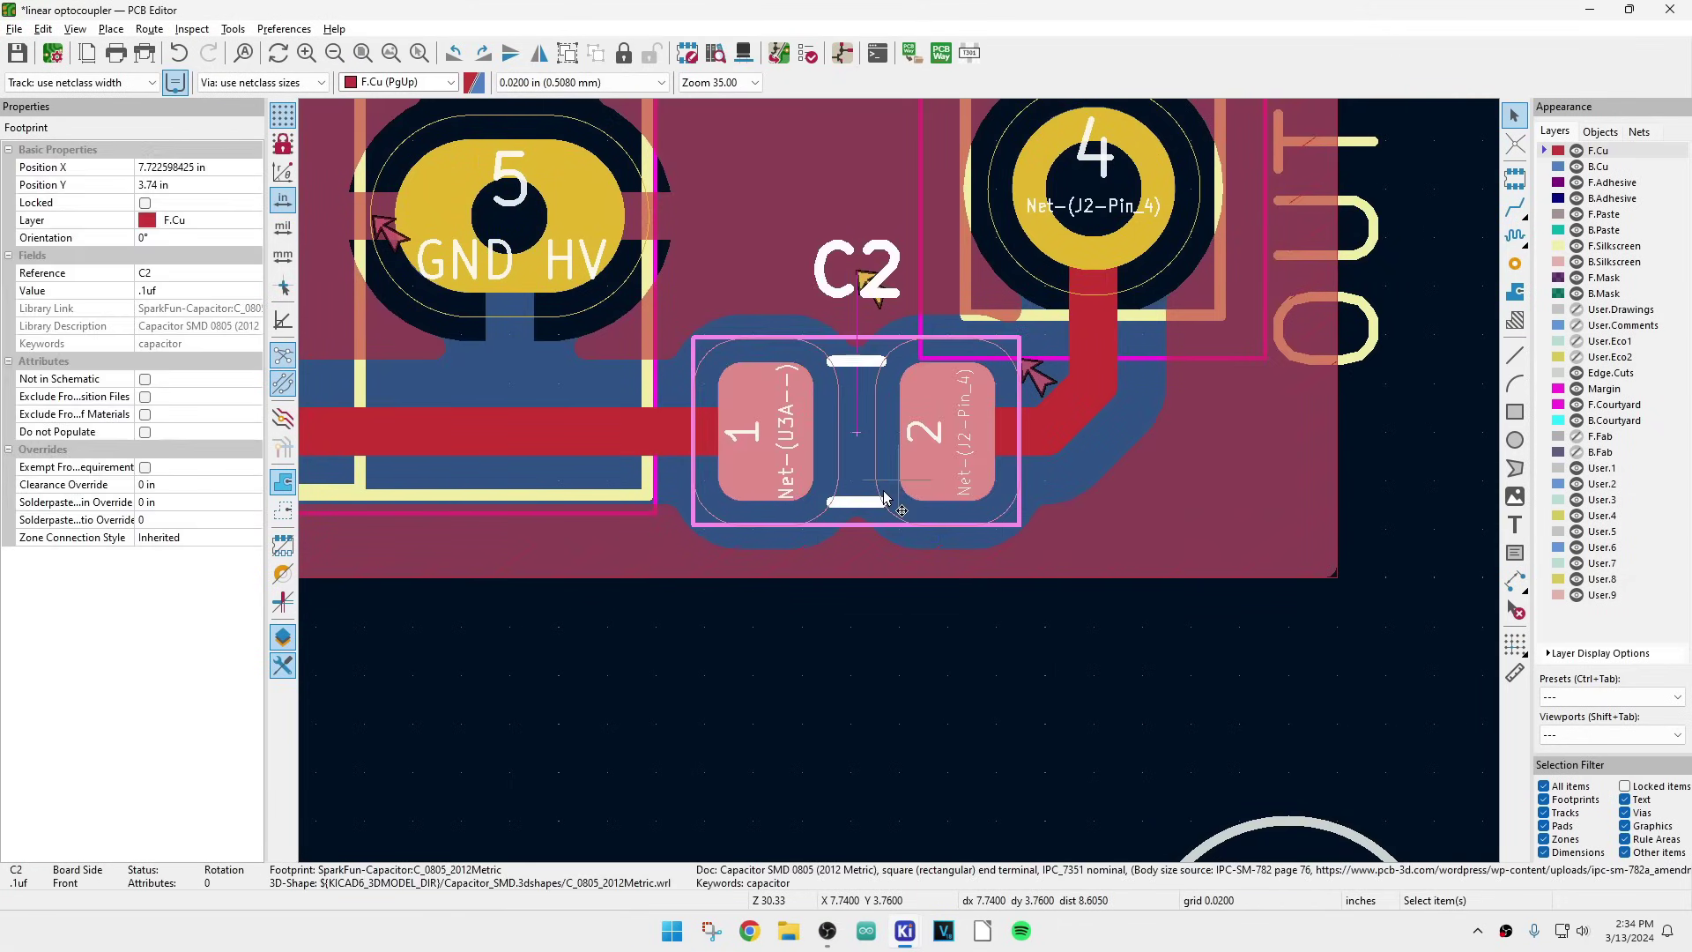
key("m")
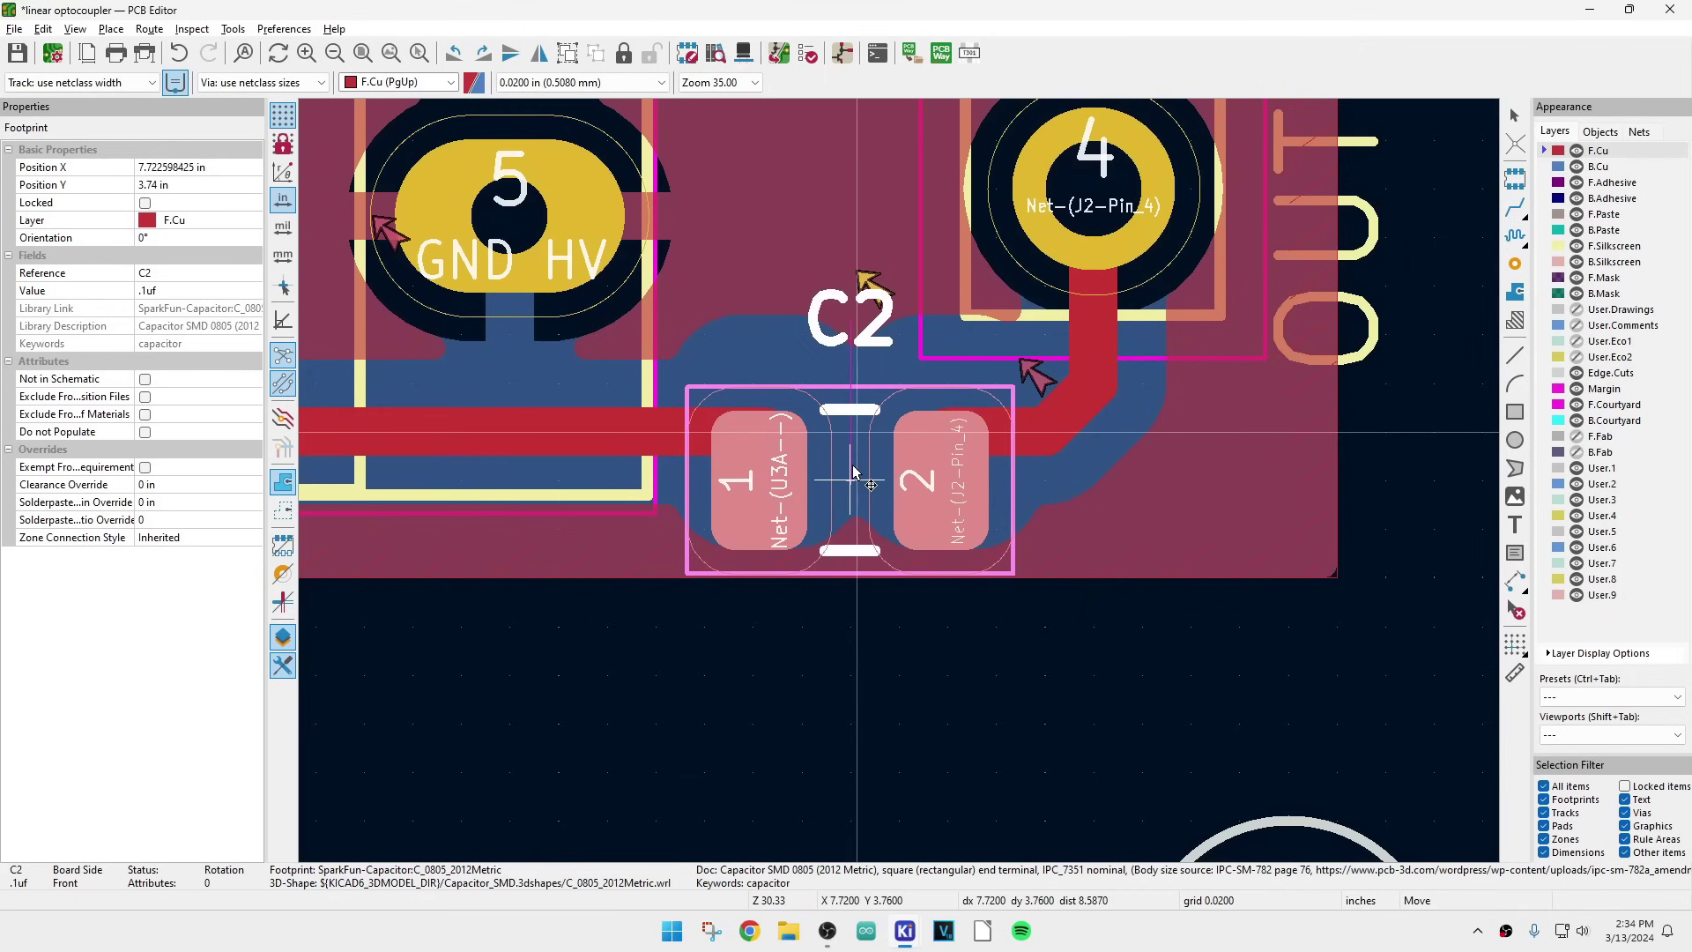
left_click(853, 473)
scroll(899, 483, "down", 4)
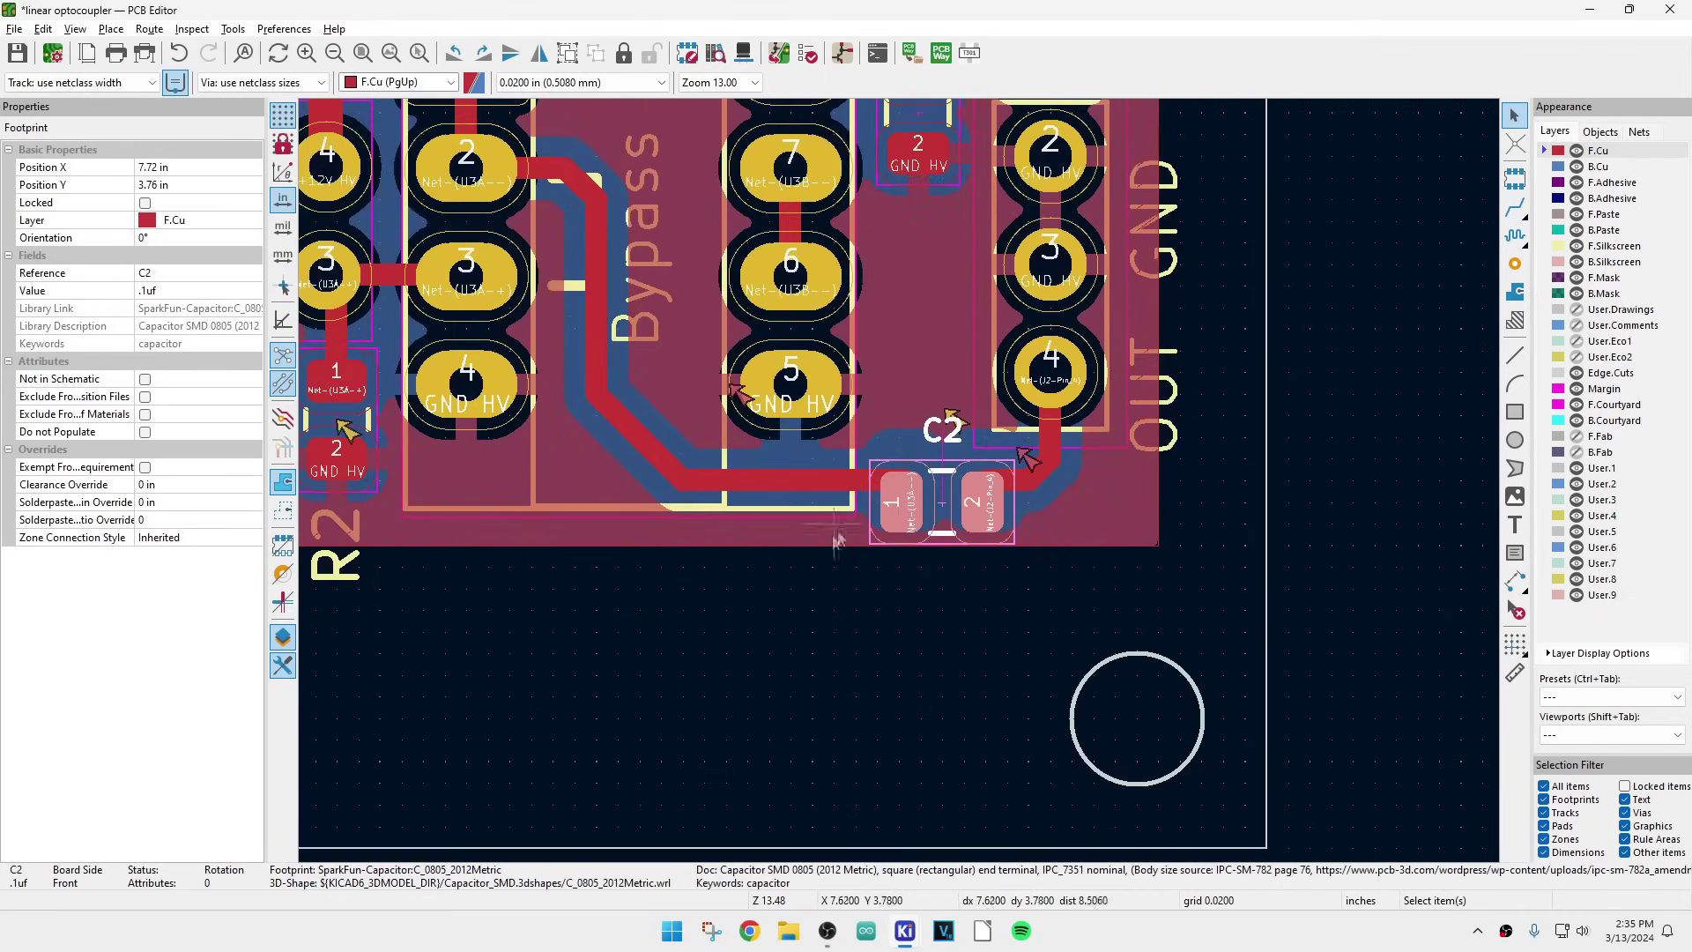
- Drag the horizontal track onto C2 pad 1 and begin dragging the diagonal track to pad 2
left_click(800, 489)
key("d")
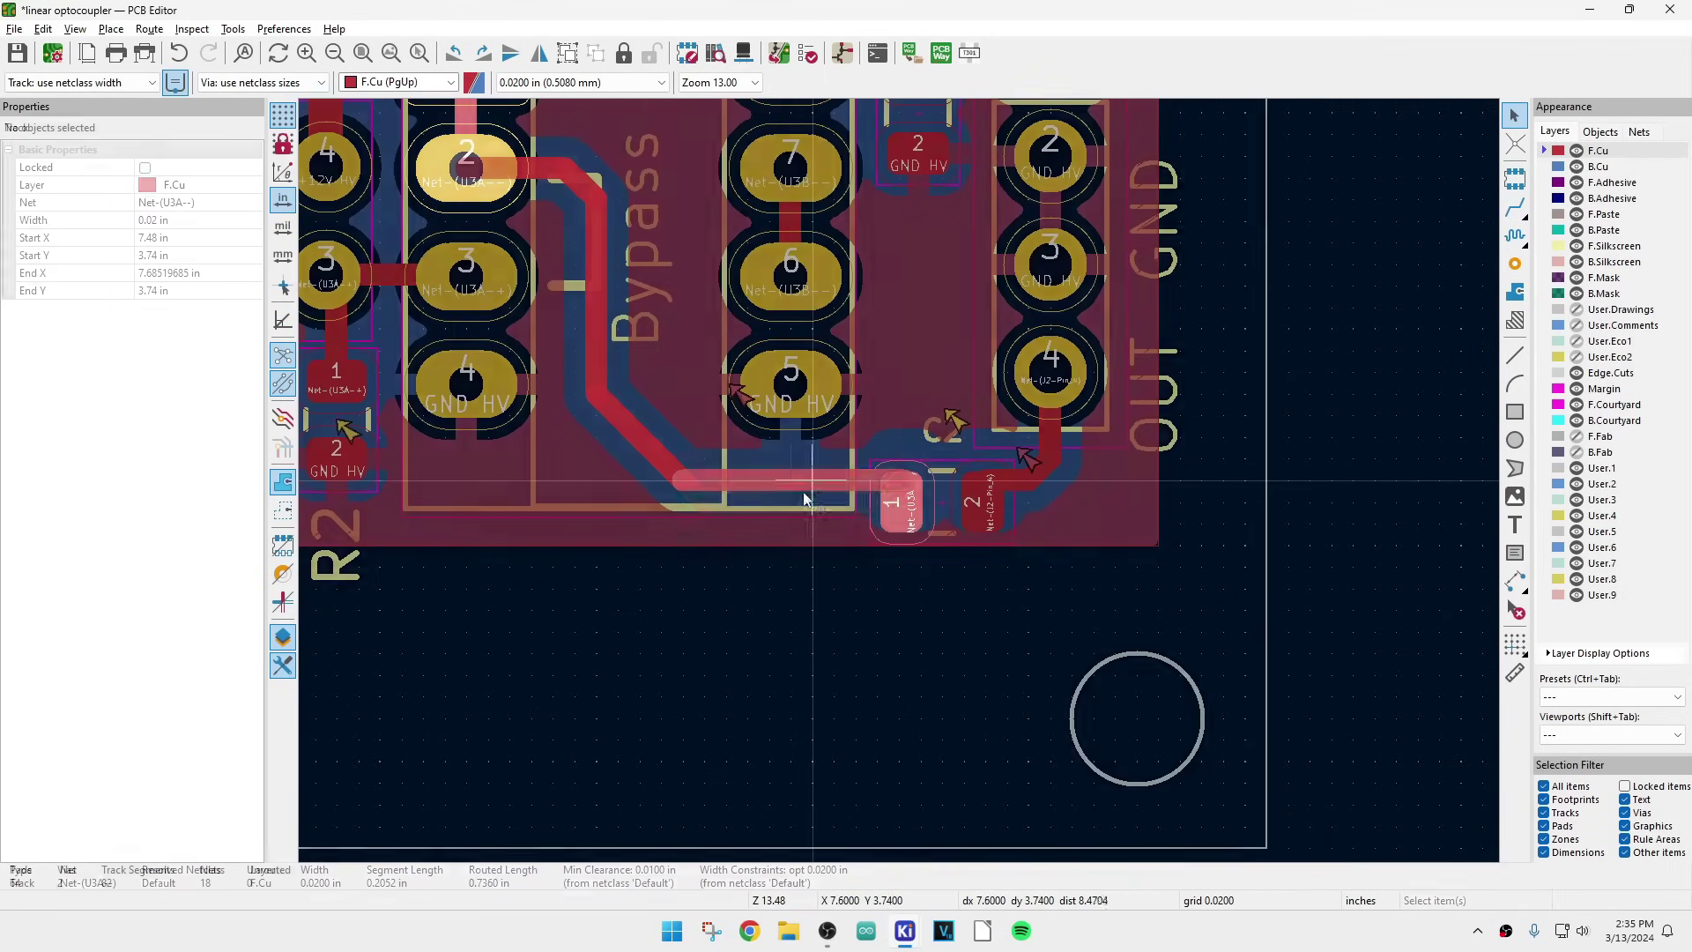
left_click(894, 499)
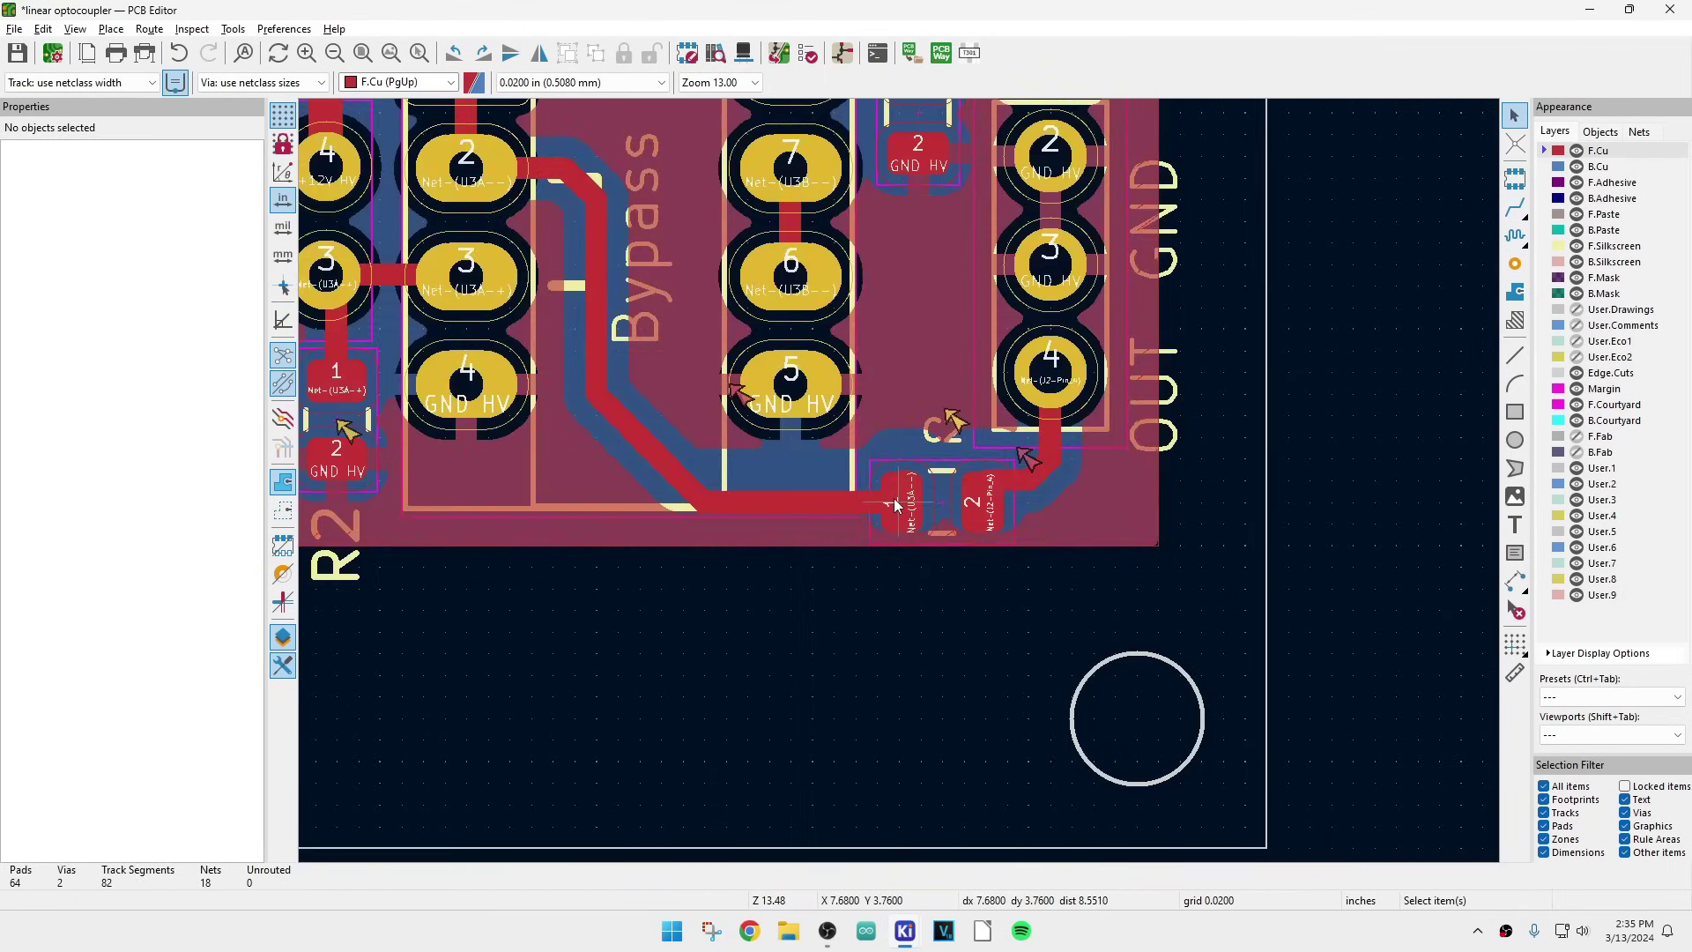
left_click(1018, 483)
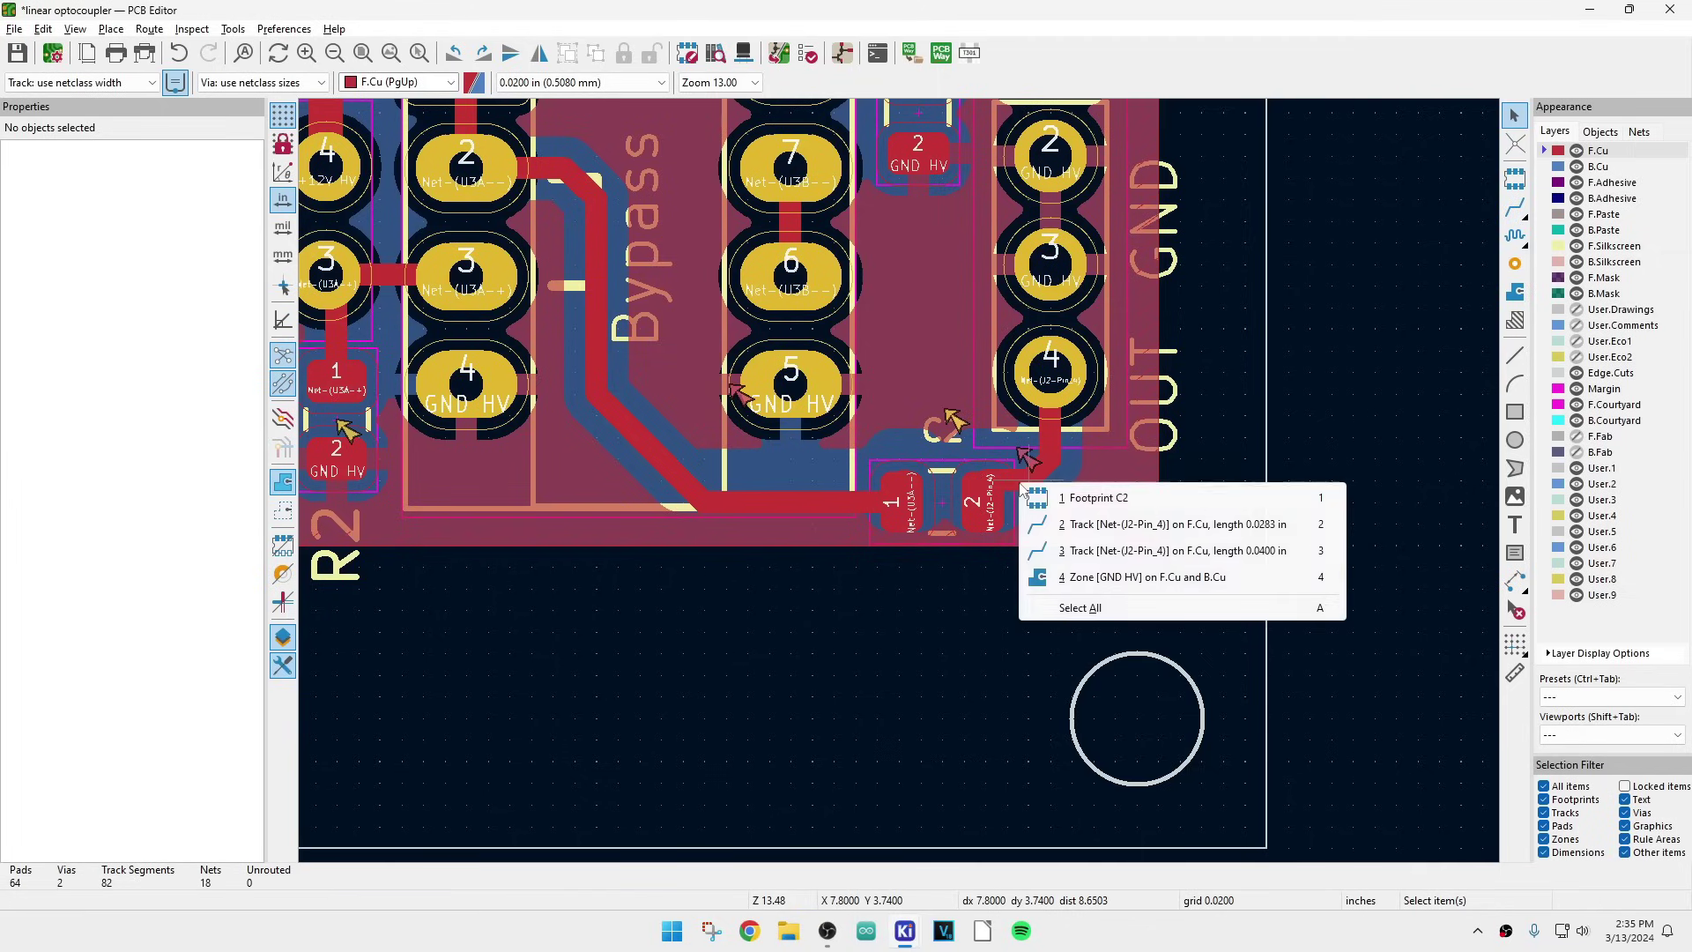
left_click(1029, 513)
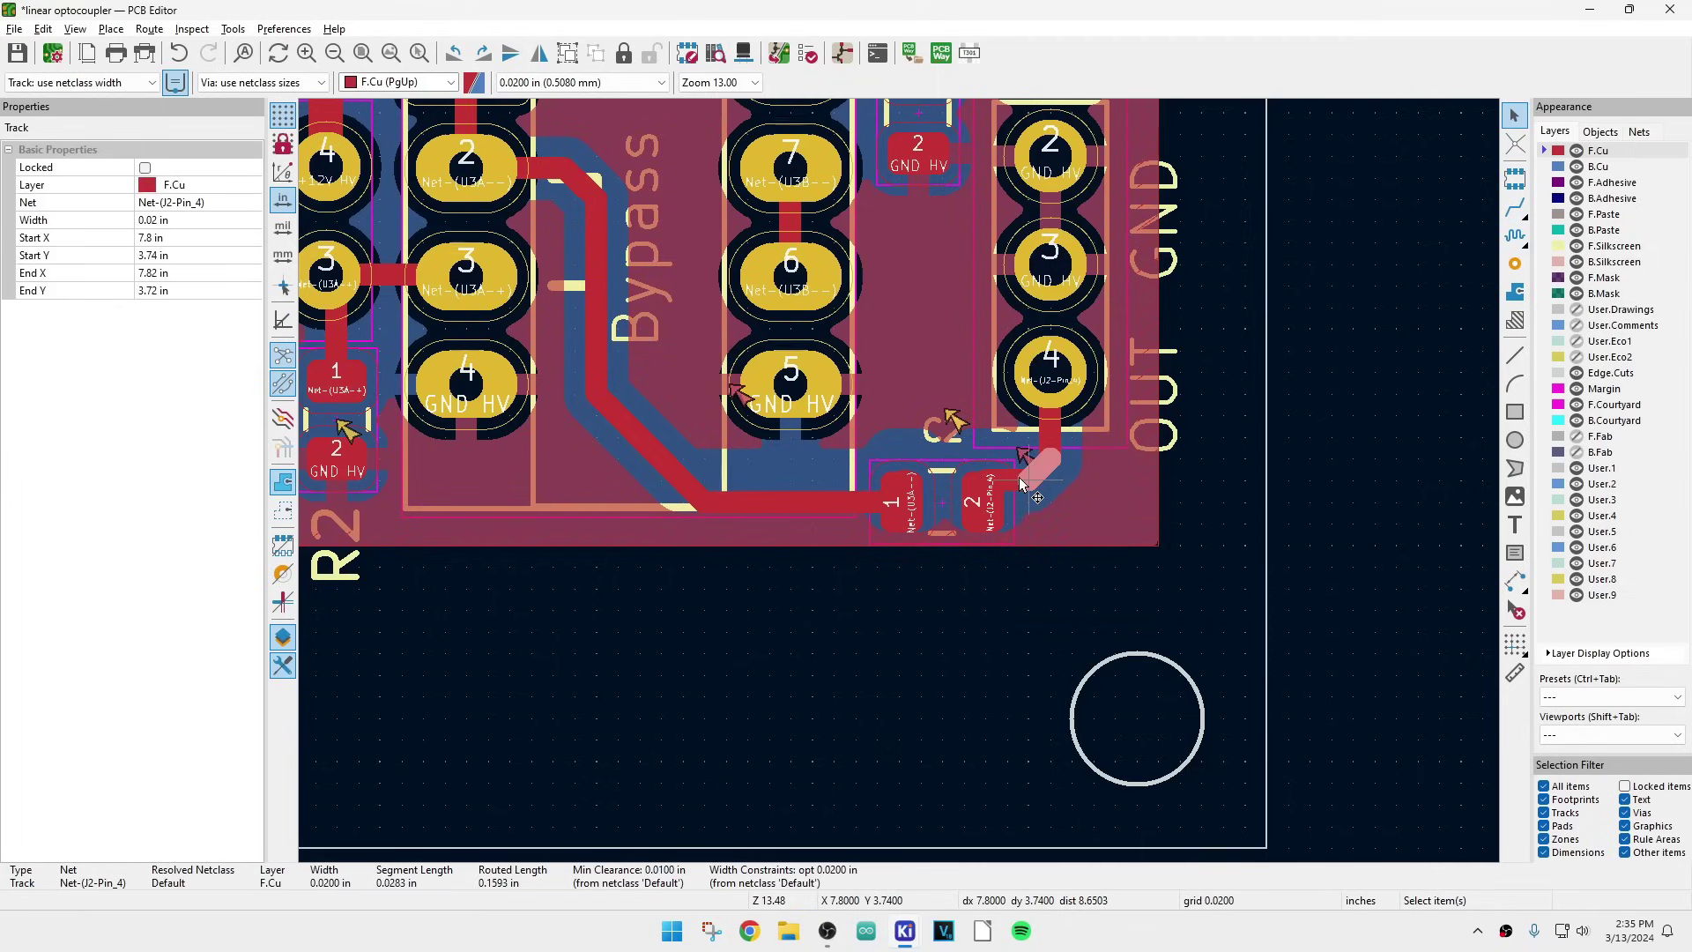
key("d")
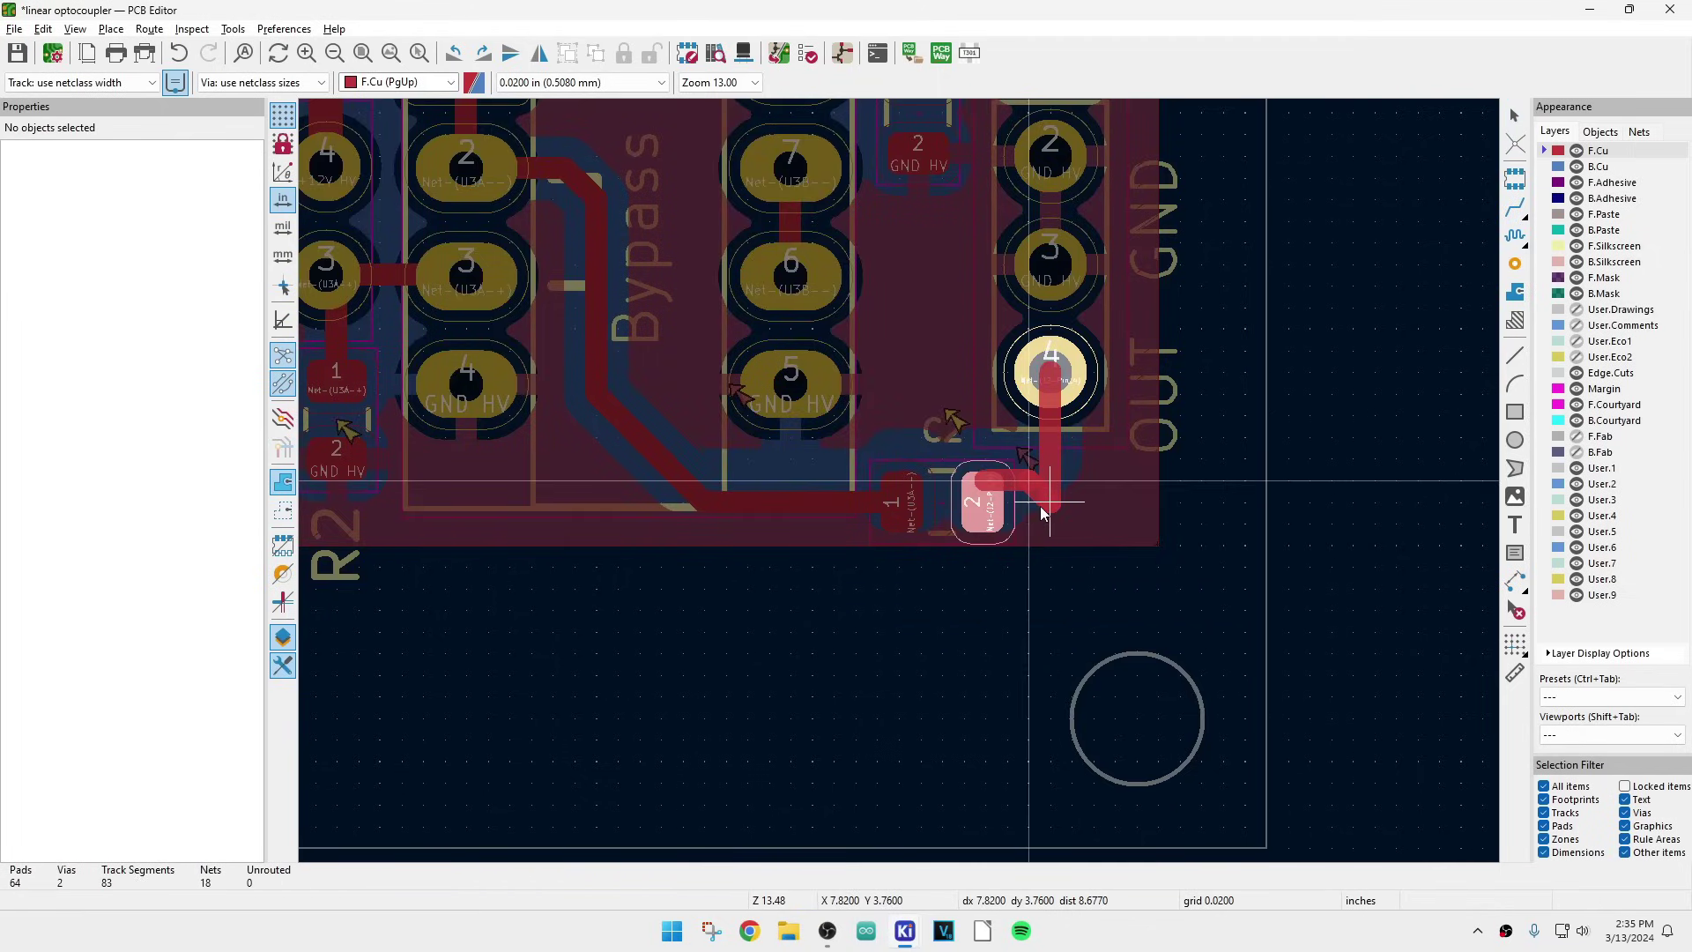
- Attach the diagonal track to C2 pad 2, then delete the old Net-(U3A--) and Net-(J2-Pin_4) tracks
left_click(1039, 505)
left_click(767, 507)
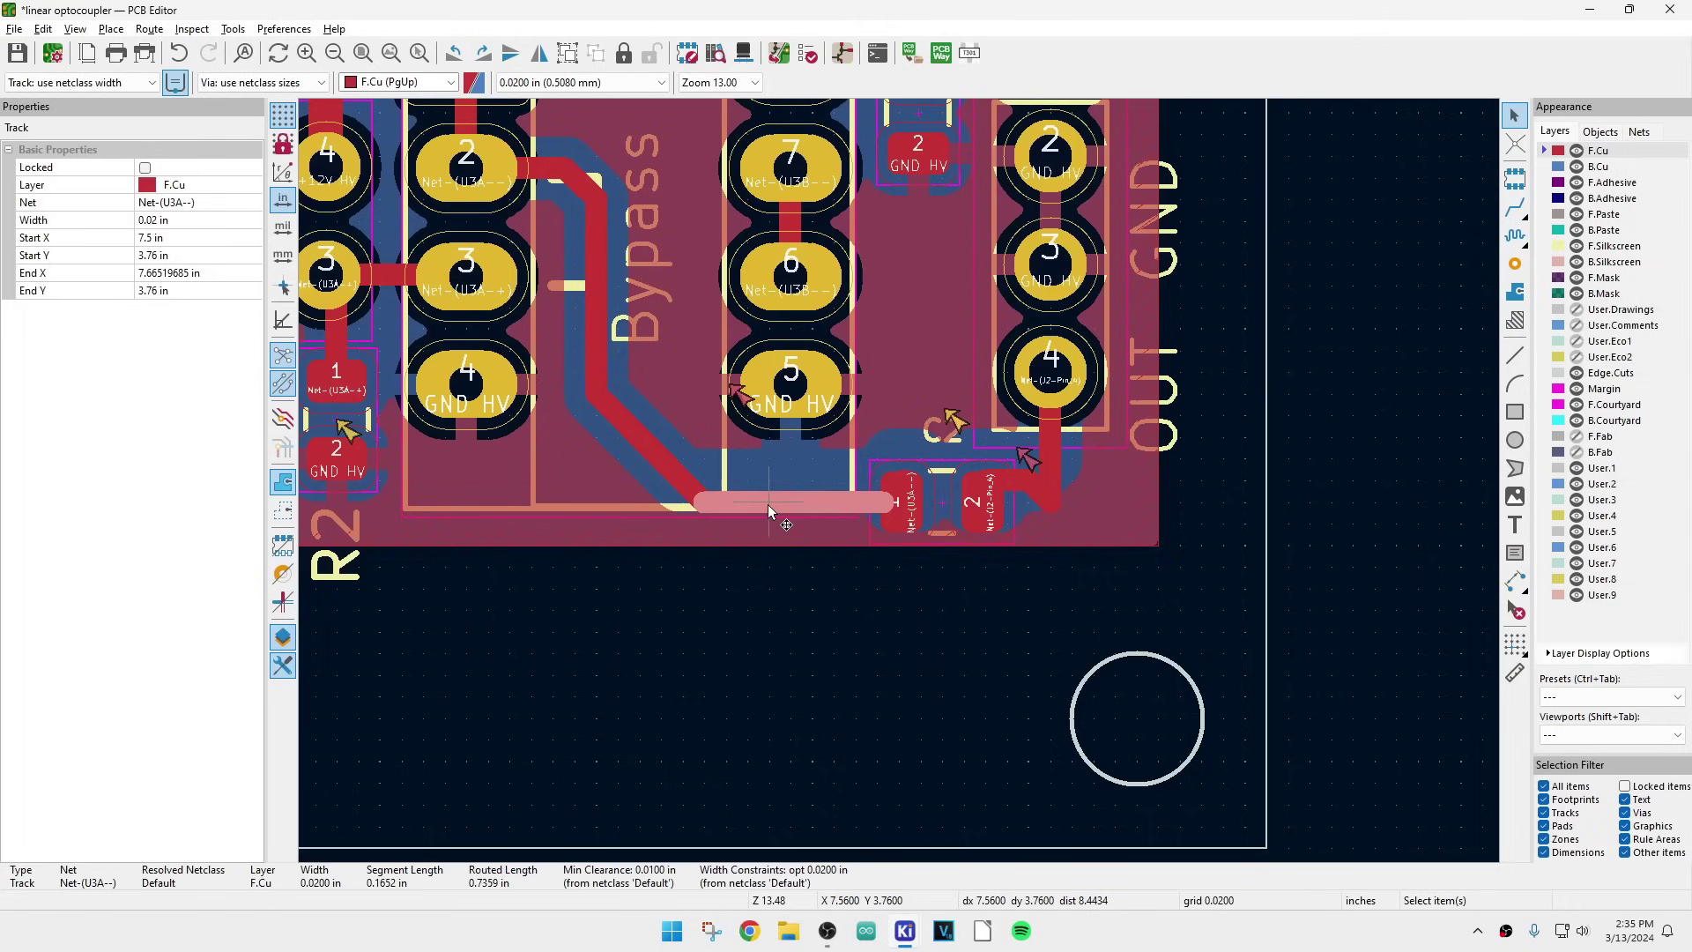
key("u")
key("Delete")
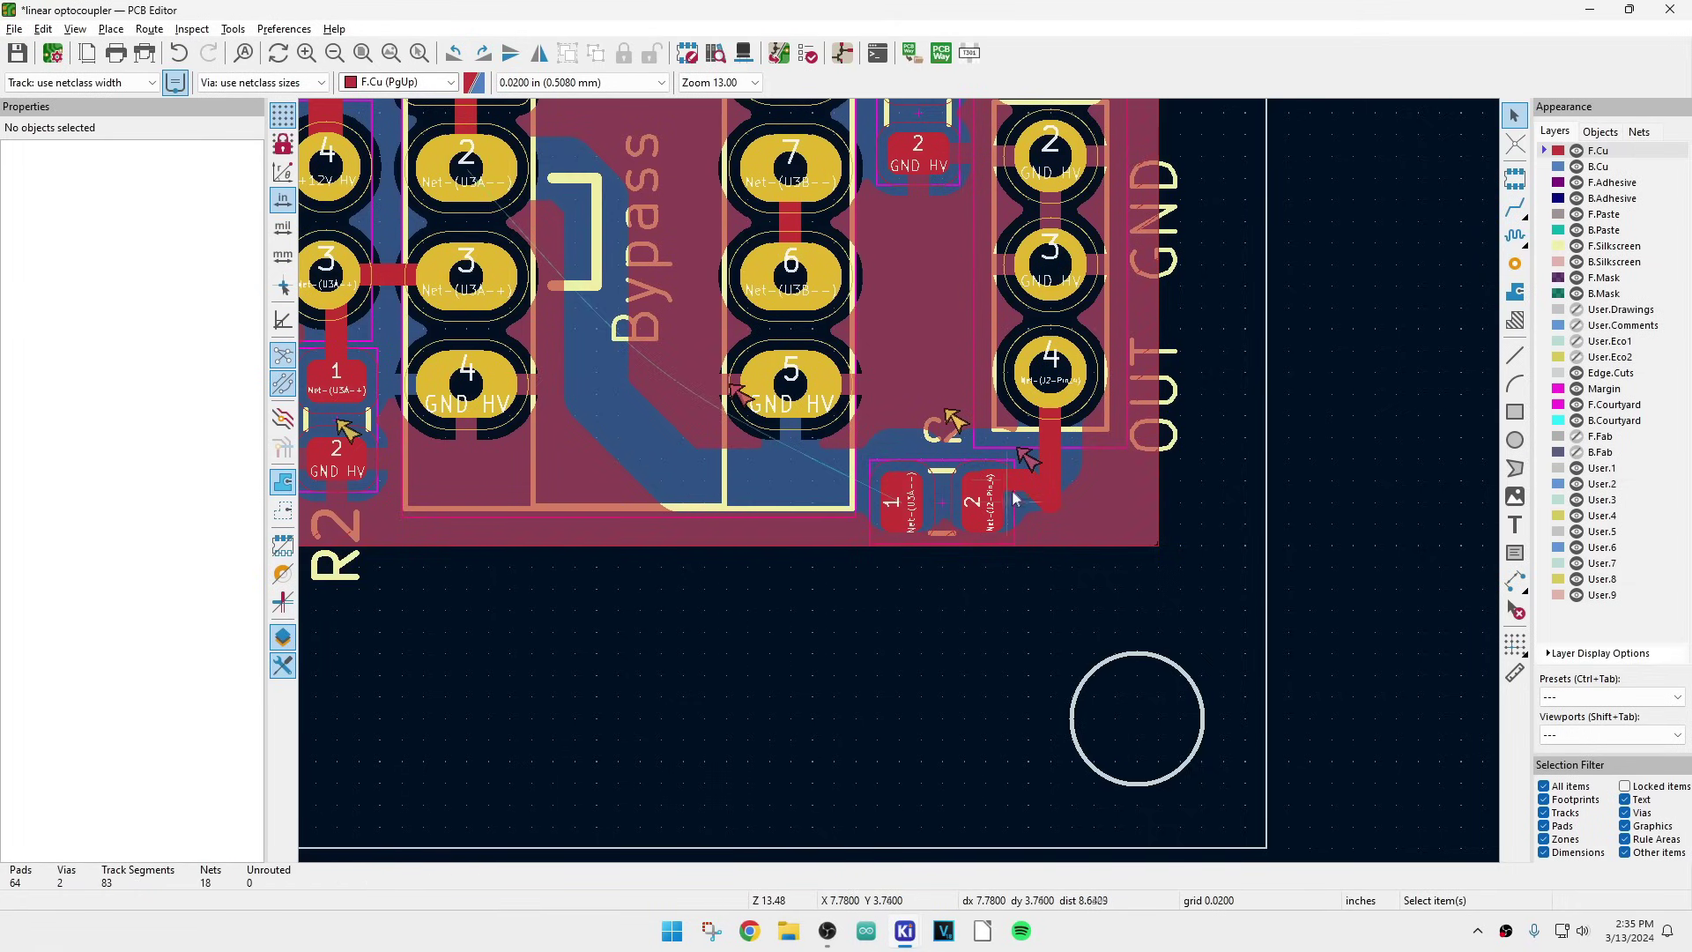
left_click(1029, 494)
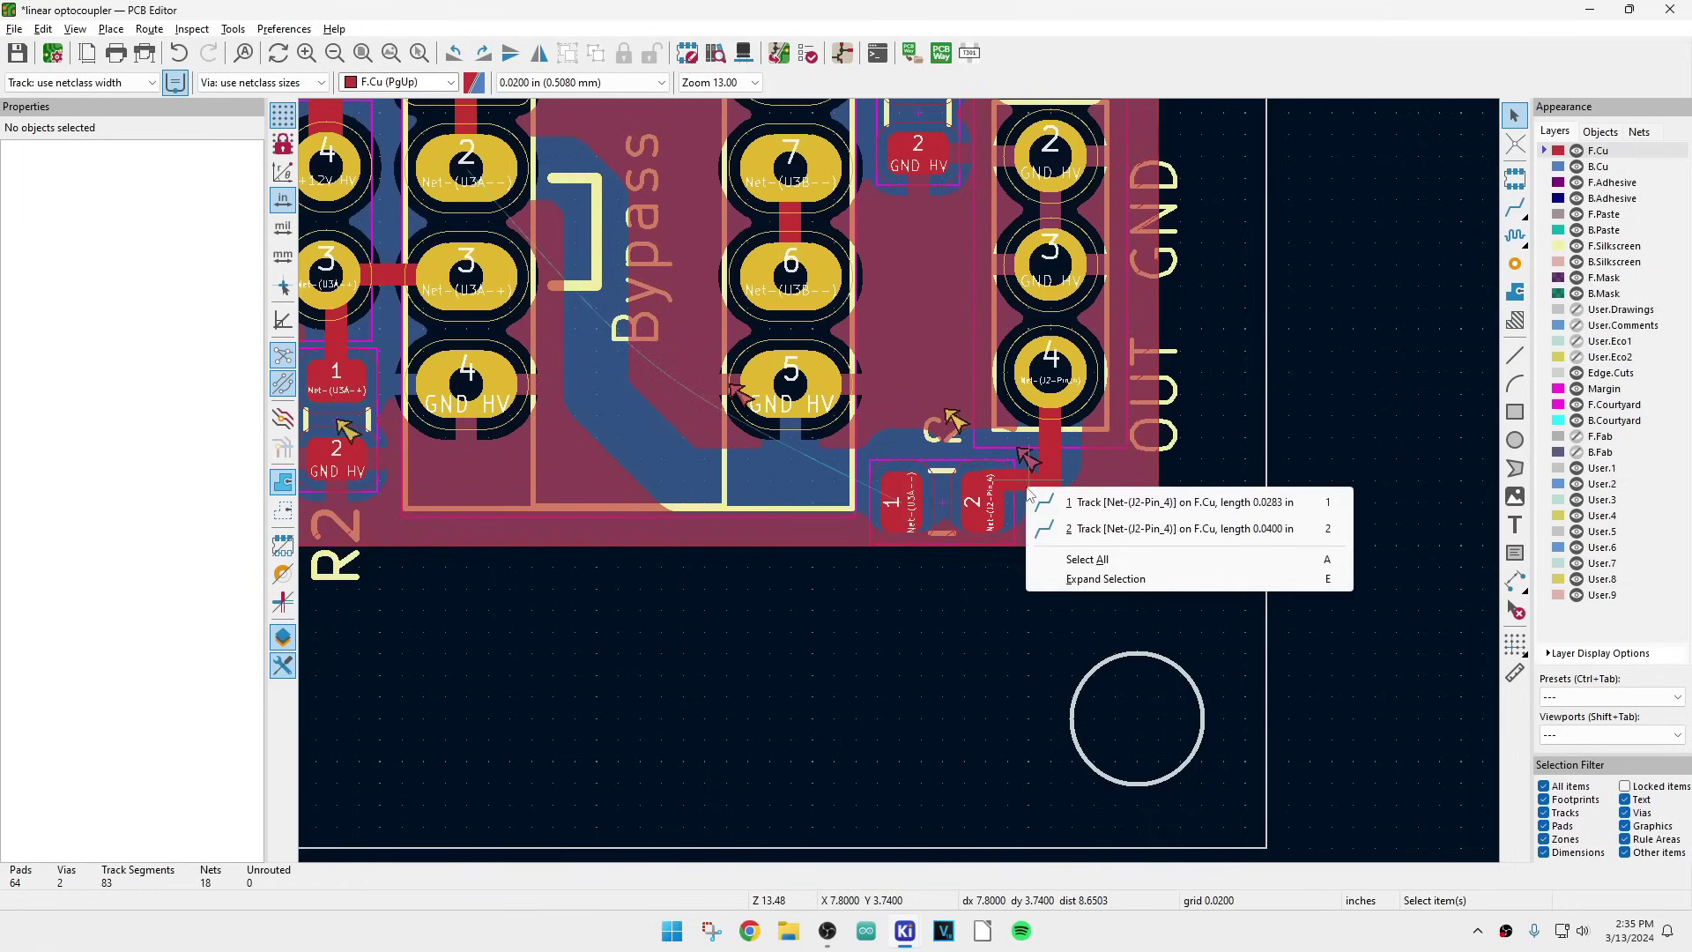
left_click(1076, 502)
key("u")
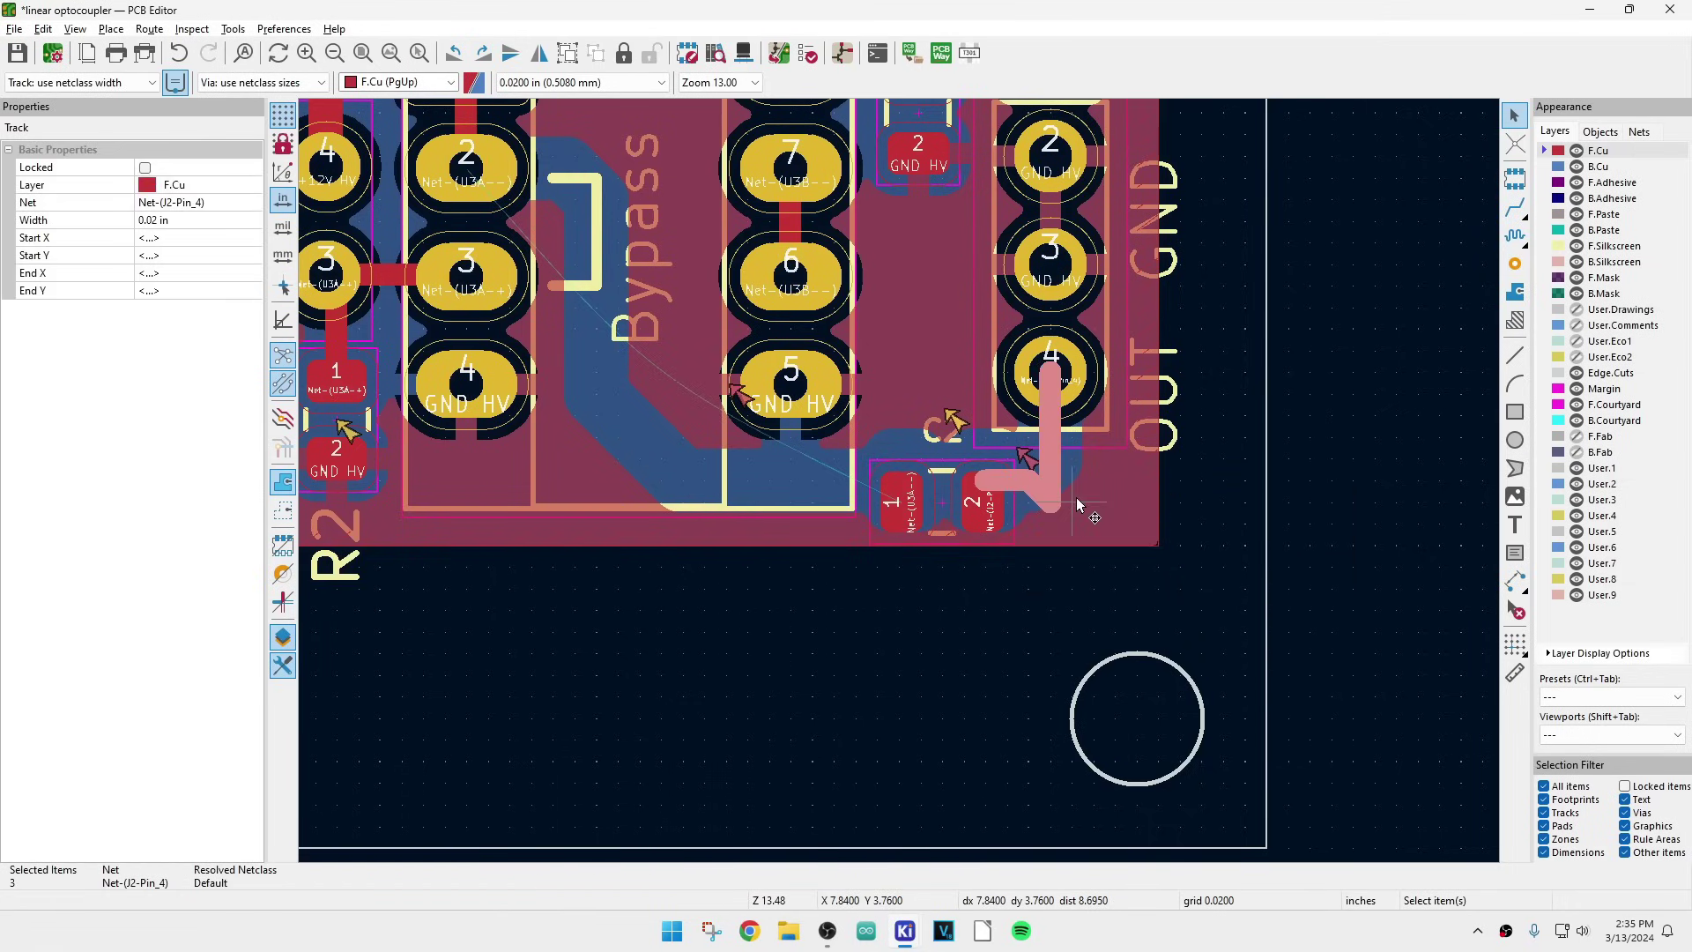
key("Delete")
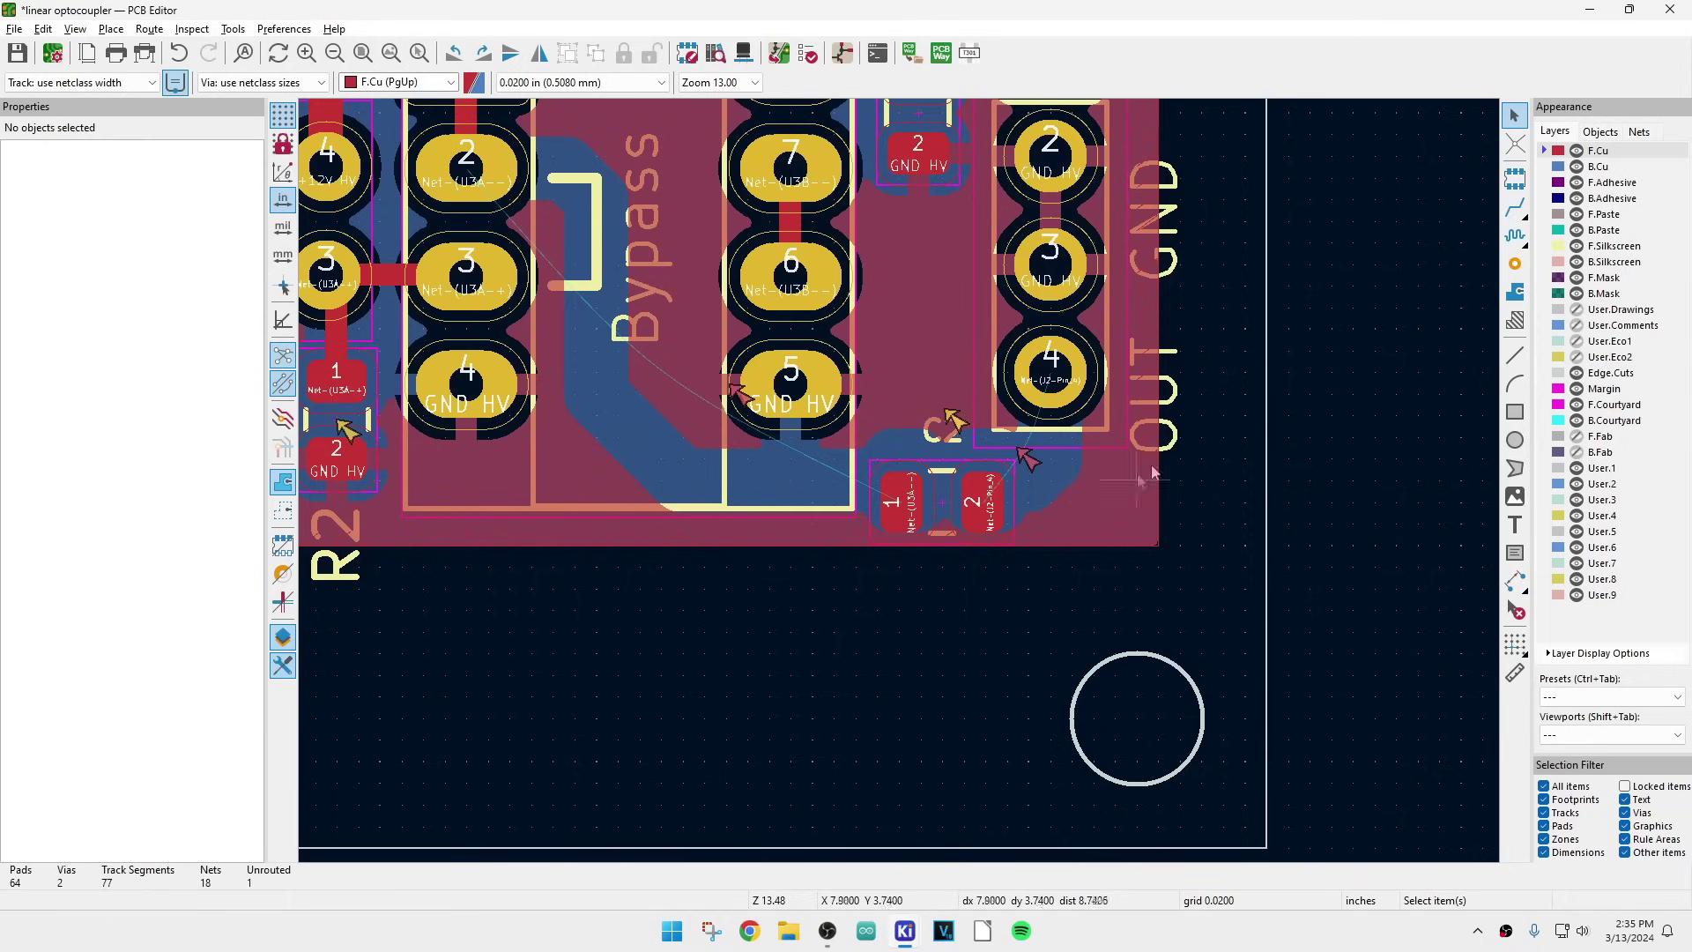
- Route a new front-copper track from U3 pad 2 to C2 pad 1
left_click(1515, 209)
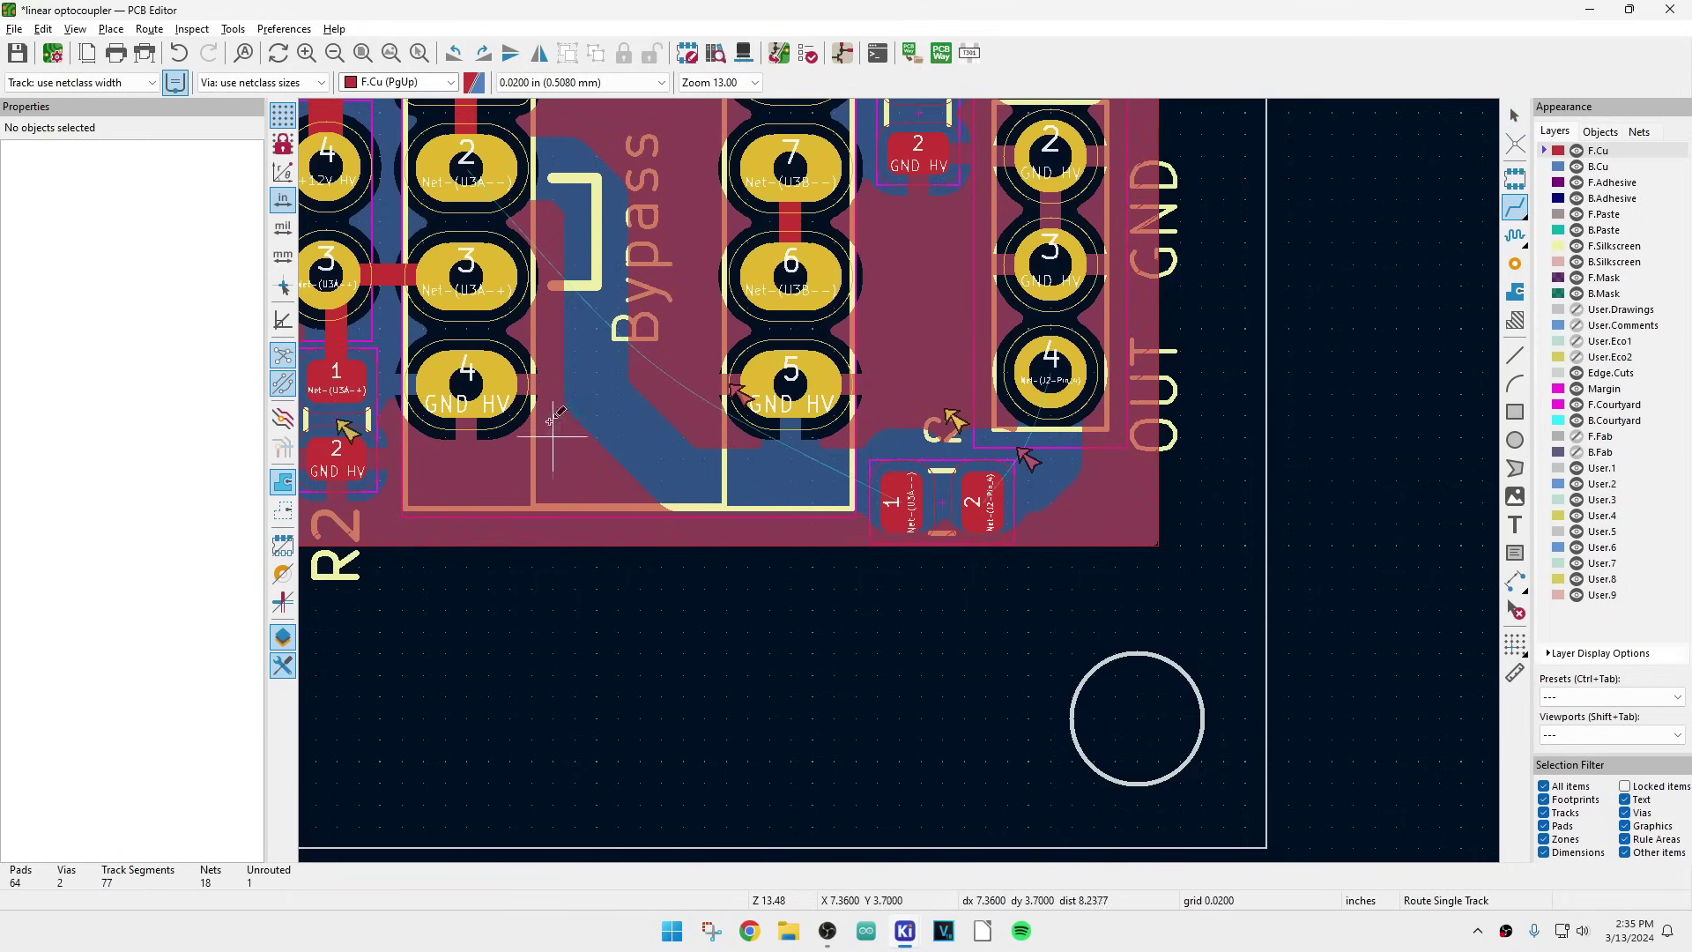
left_click(484, 163)
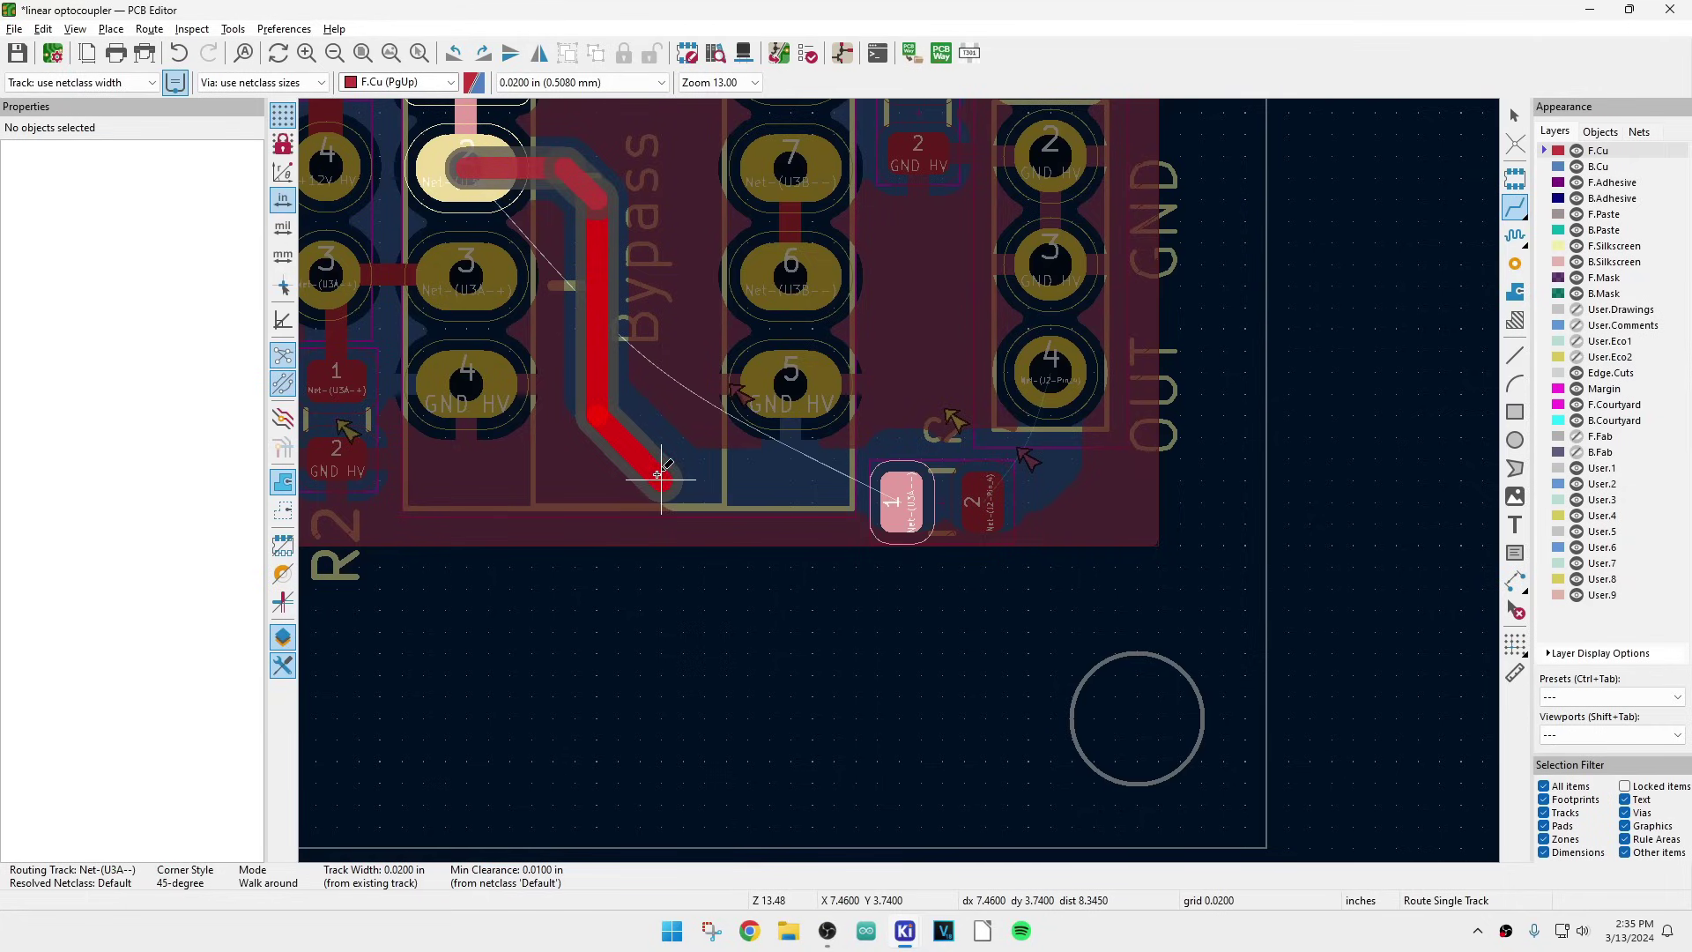
left_click(651, 444)
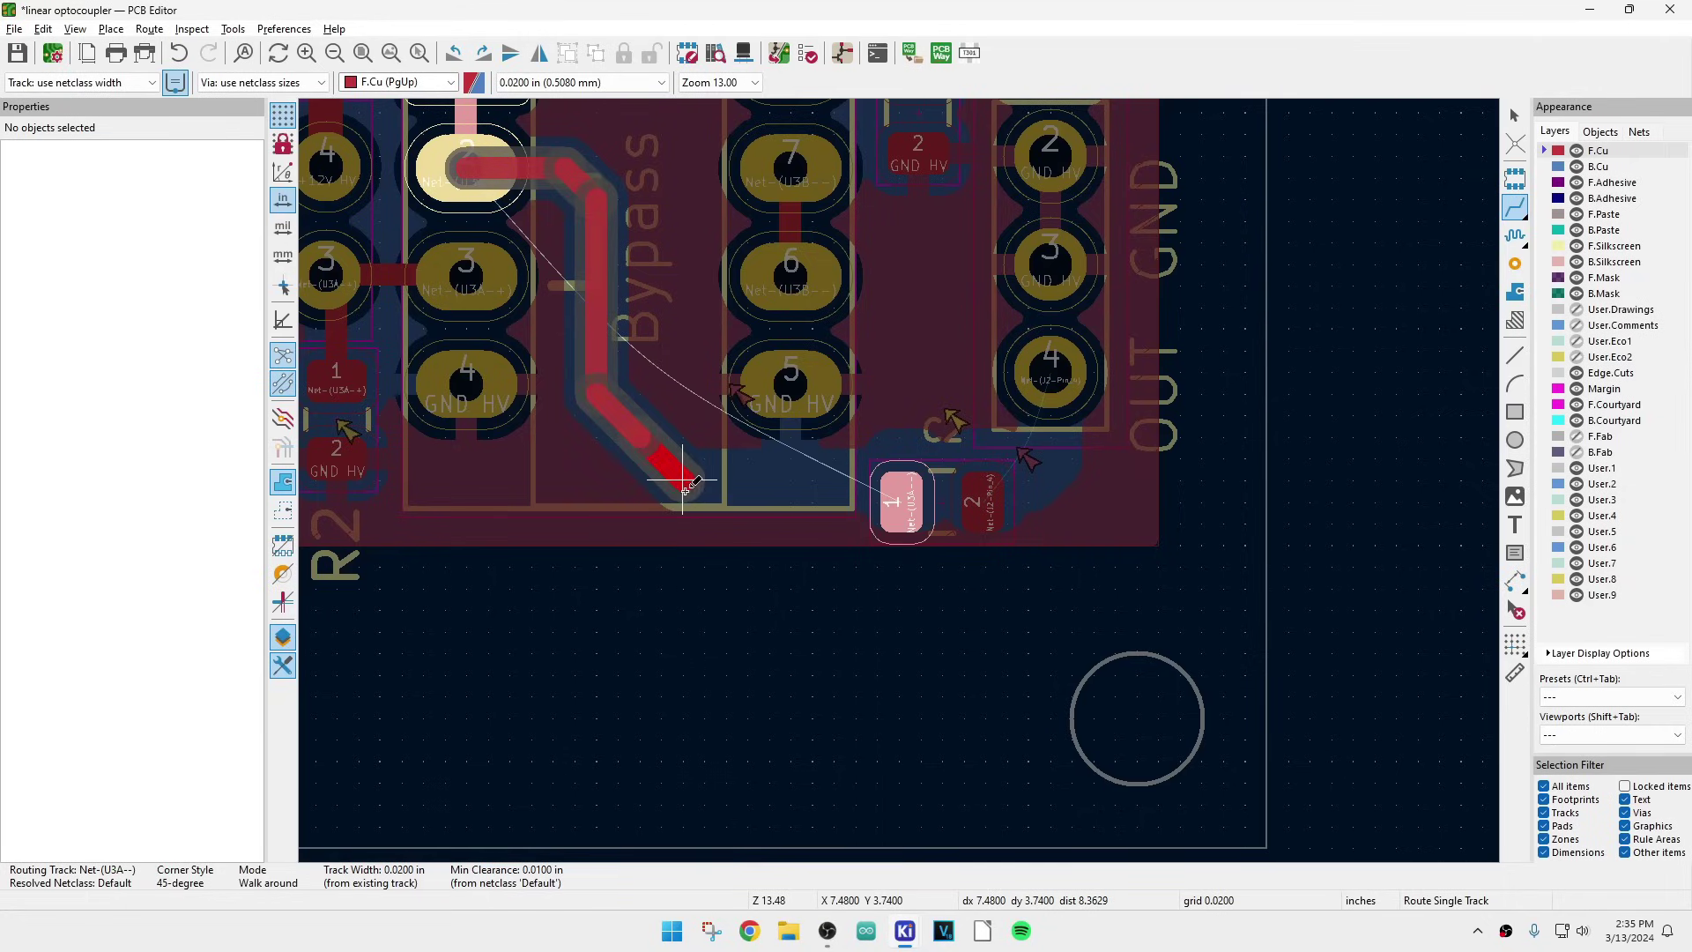
right_click(828, 501)
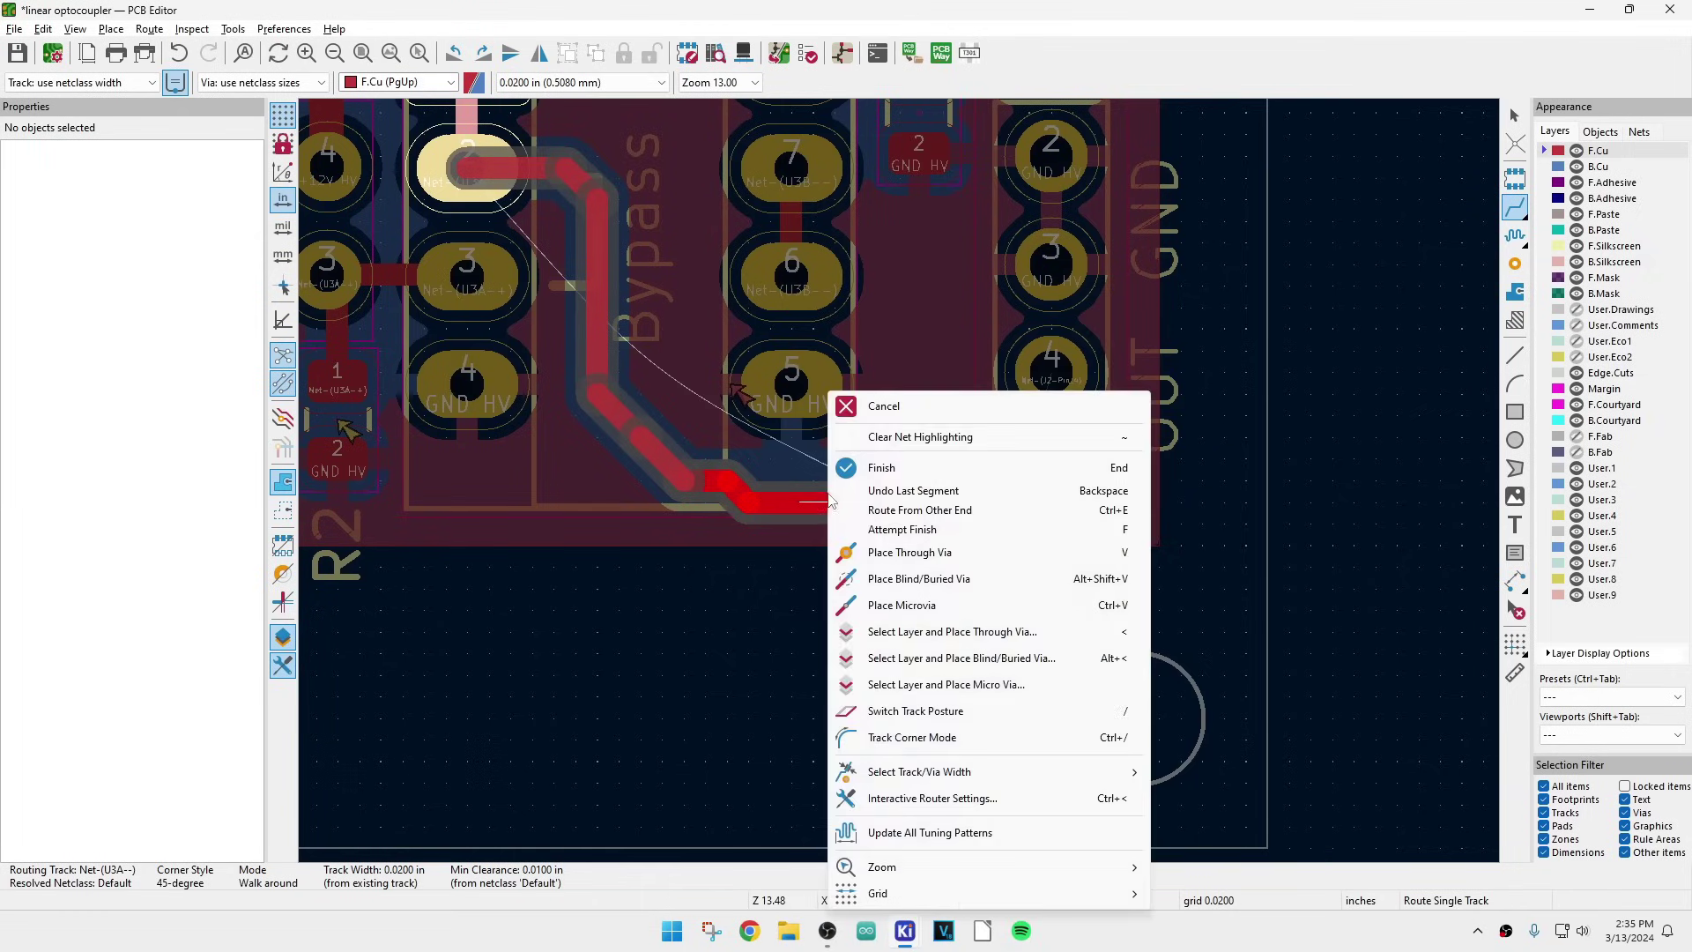
left_click(726, 504)
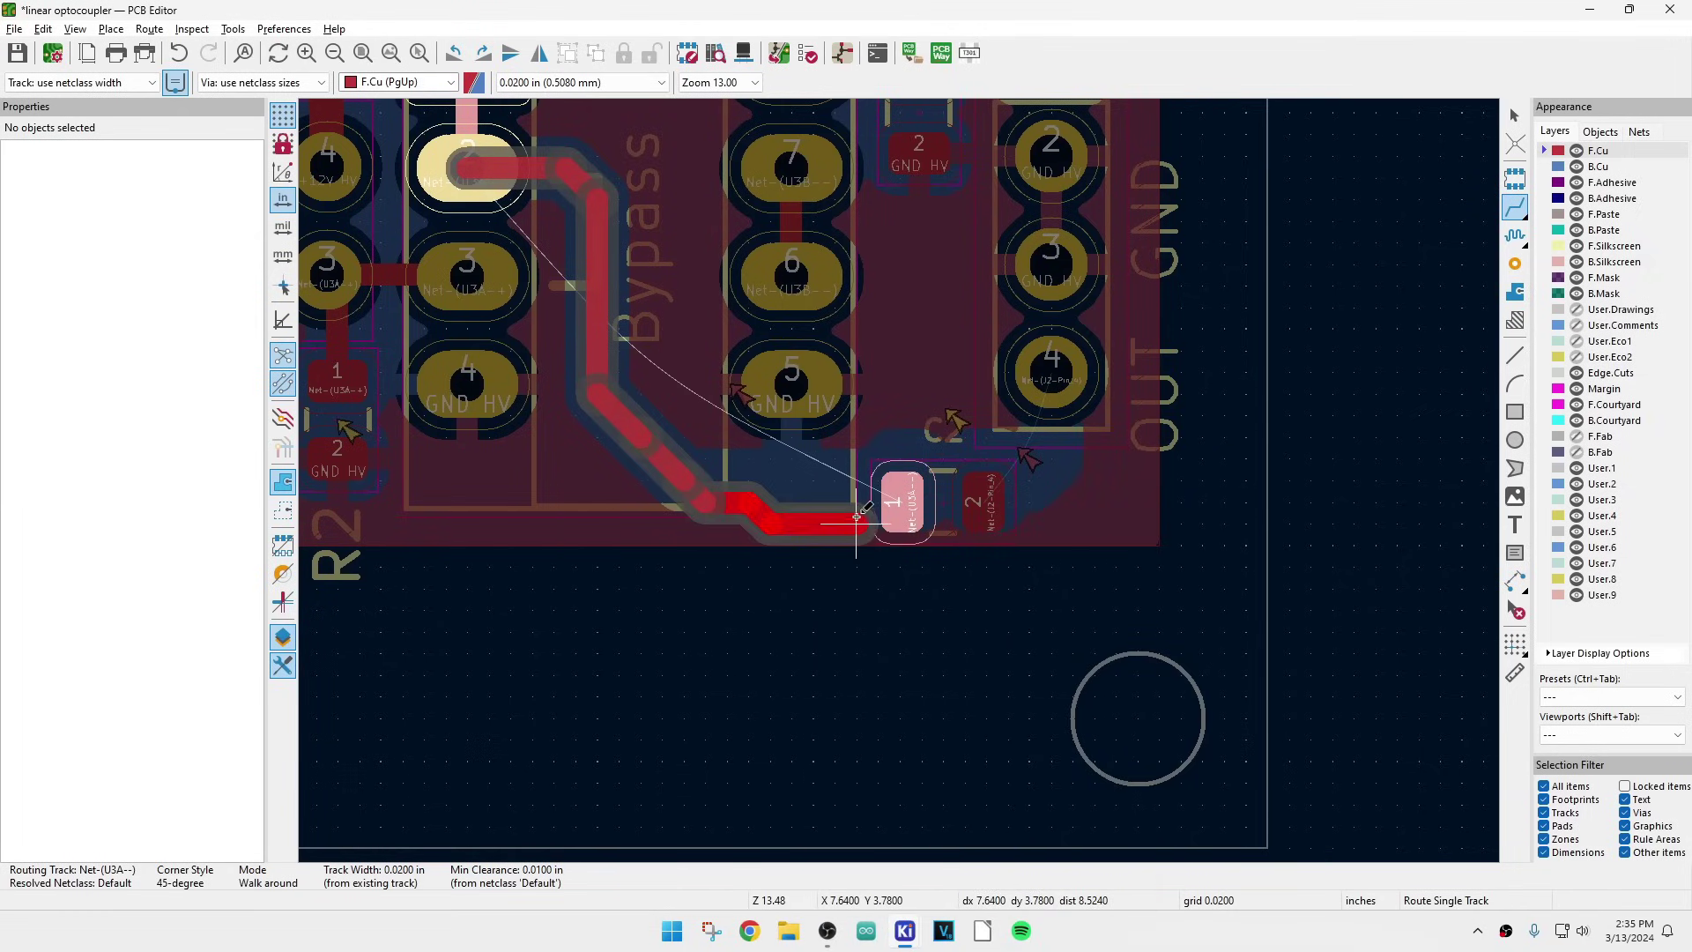
left_click(897, 502)
- Route a track from C2 pad 2 to J2 pin 4 and stop routing
left_click(985, 499)
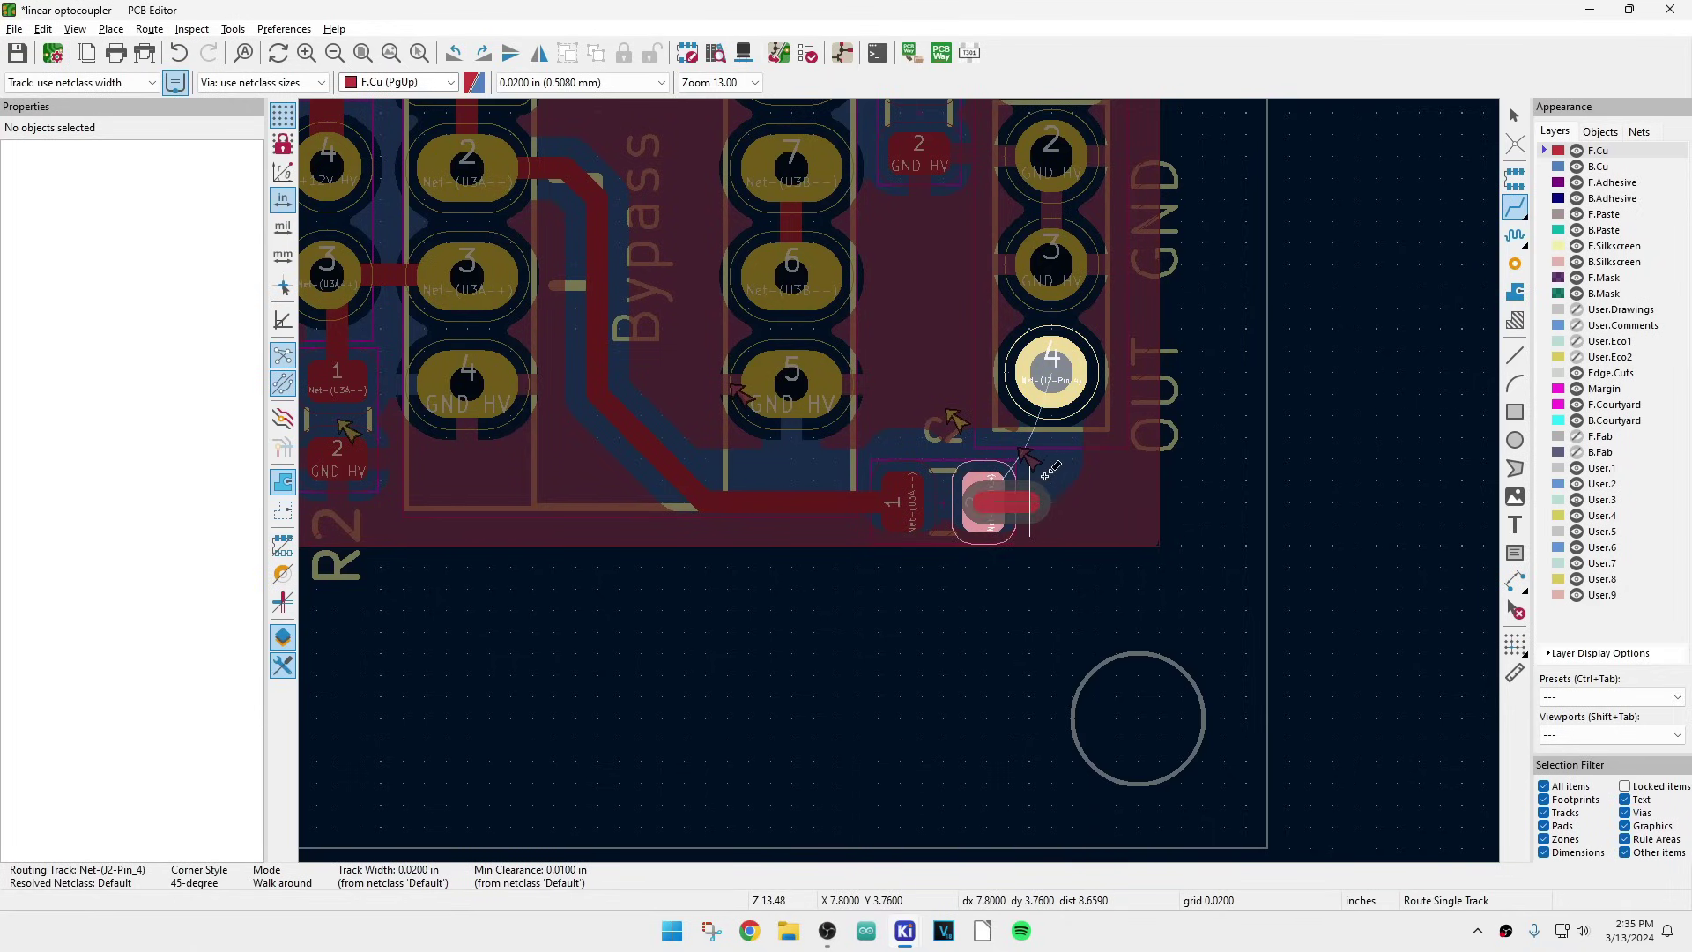
left_click(1051, 388)
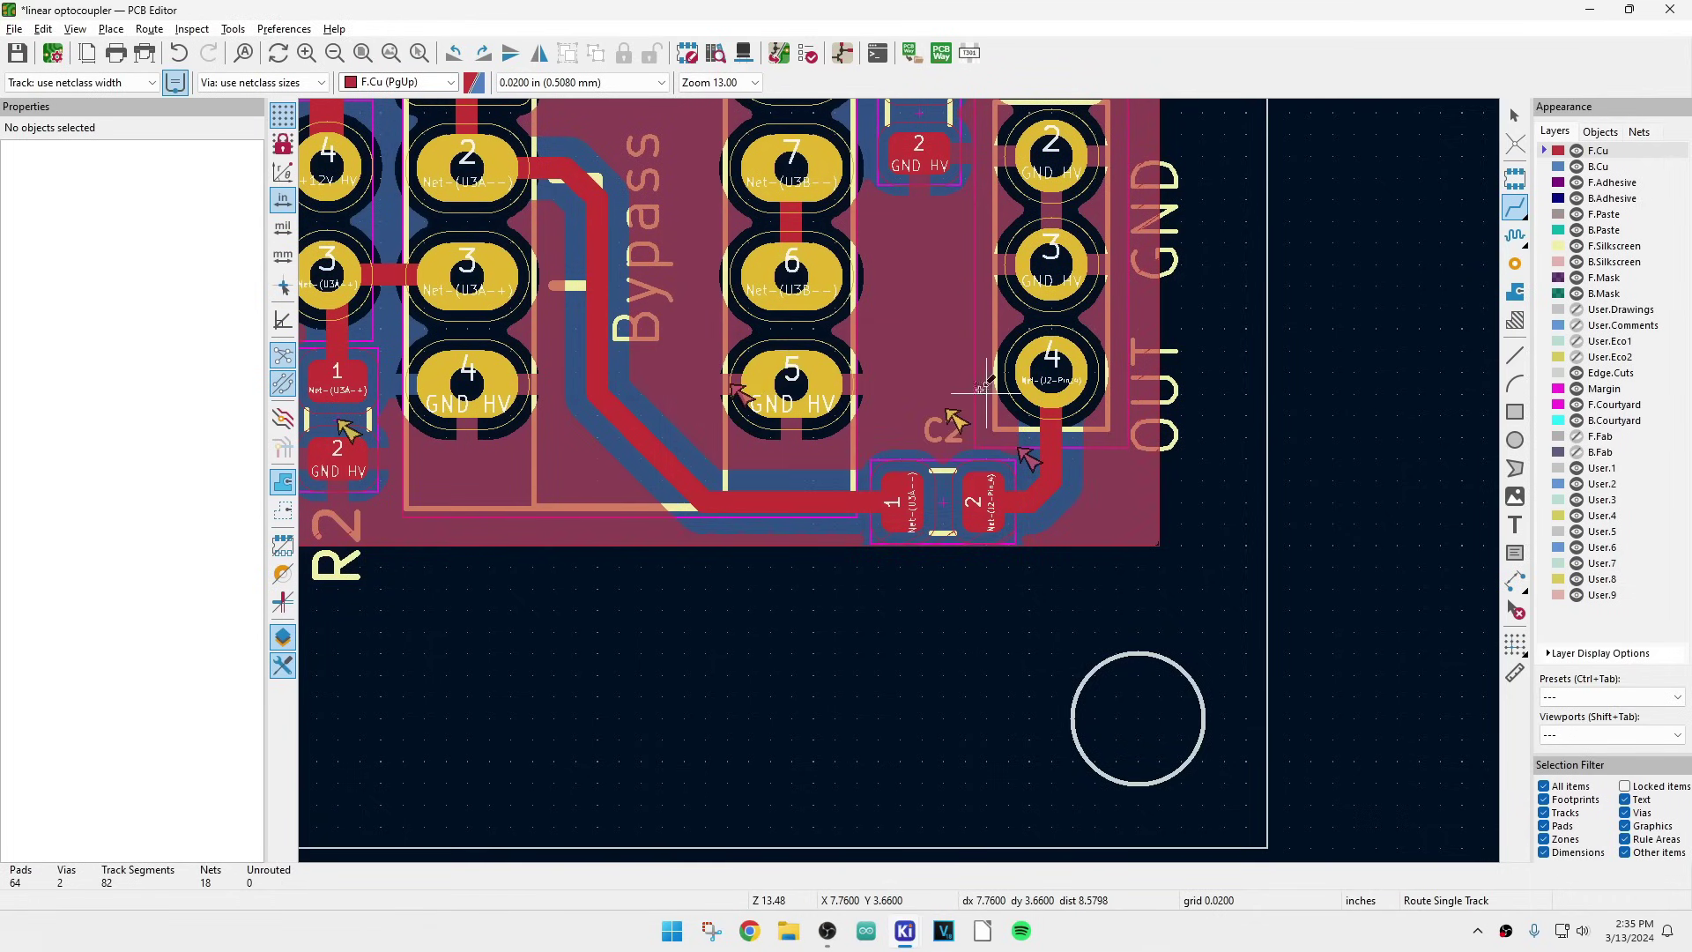
scroll(730, 379, "down", 2)
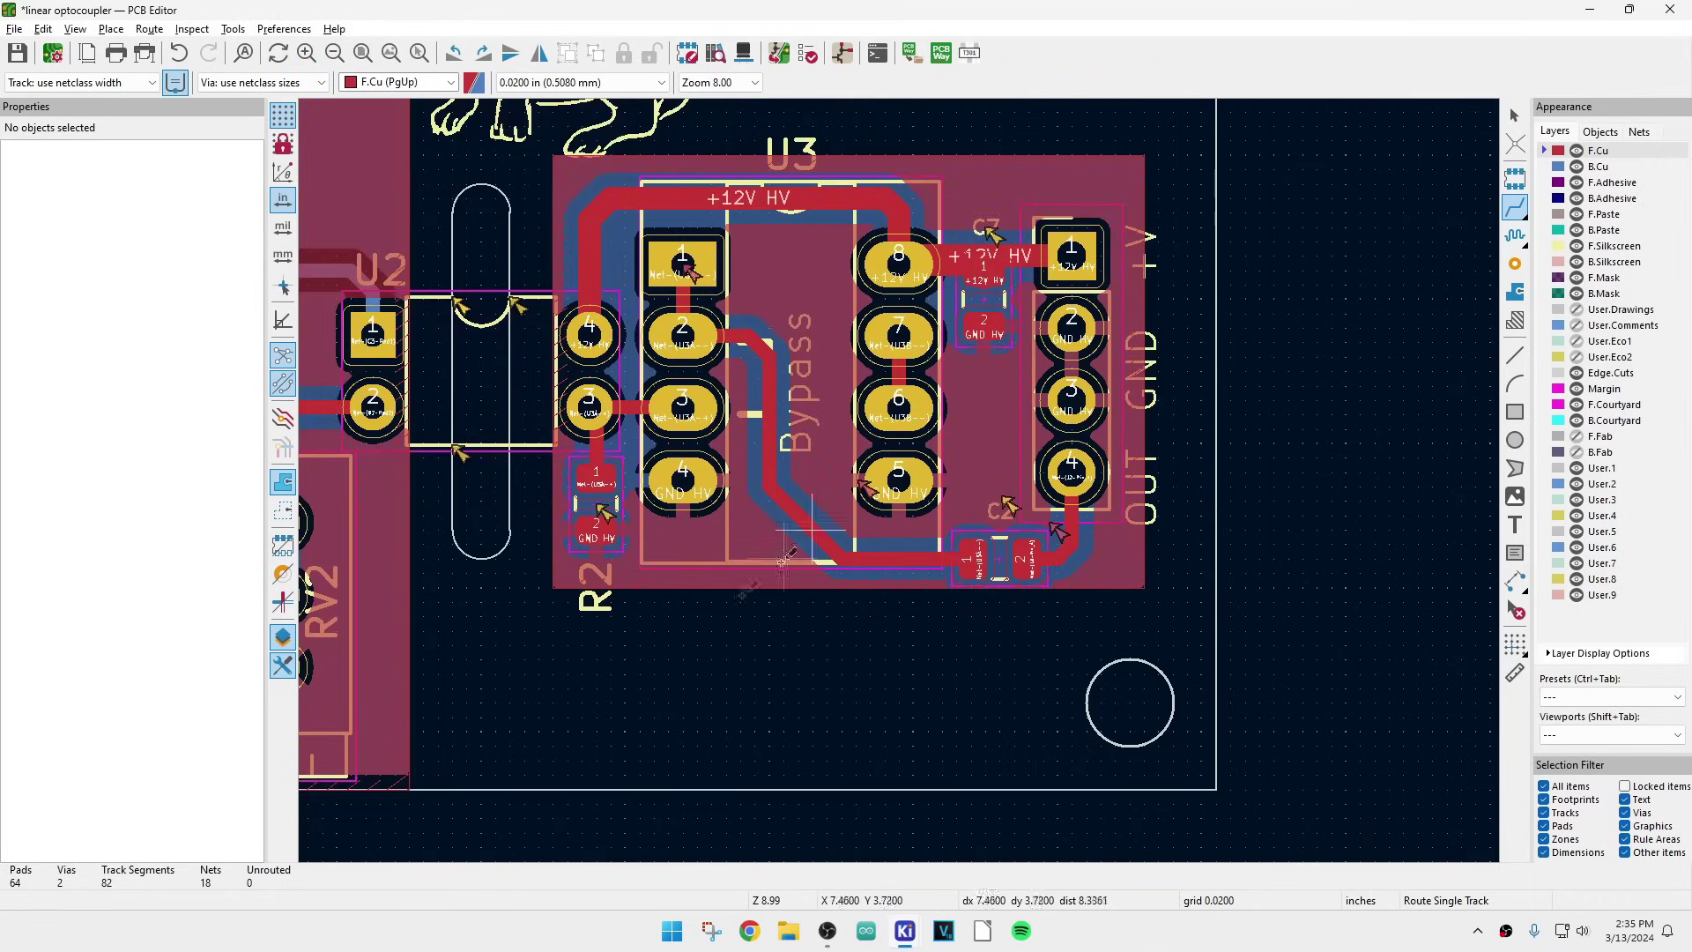
scroll(683, 263, "up", 6)
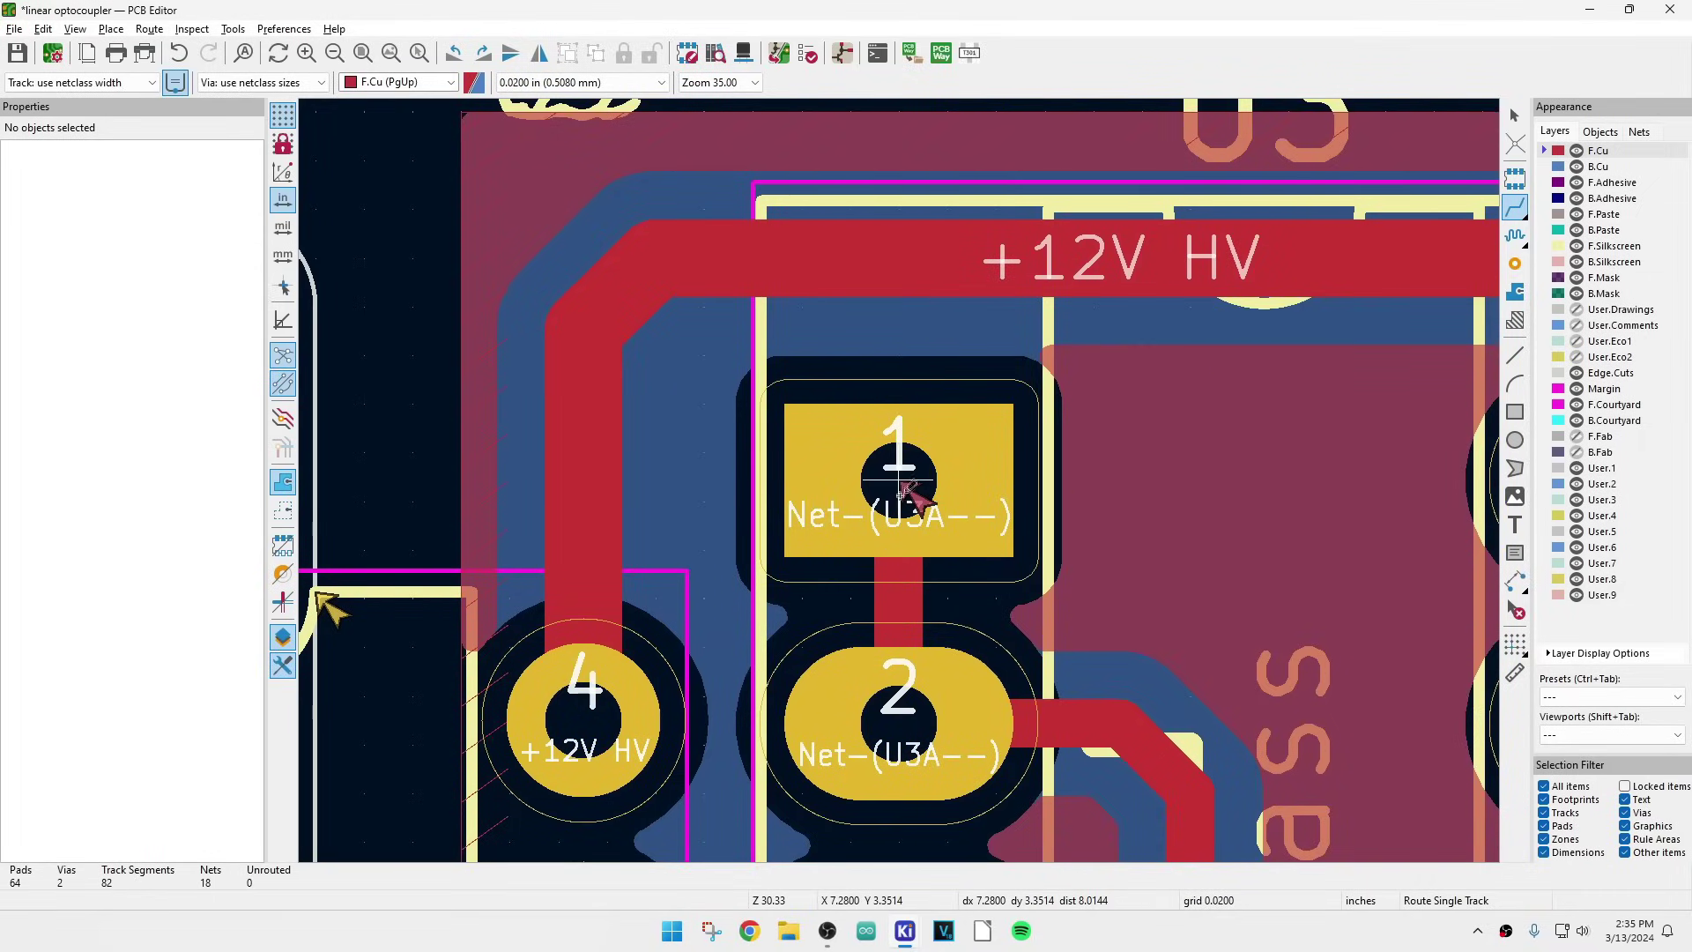
right_click(900, 486)
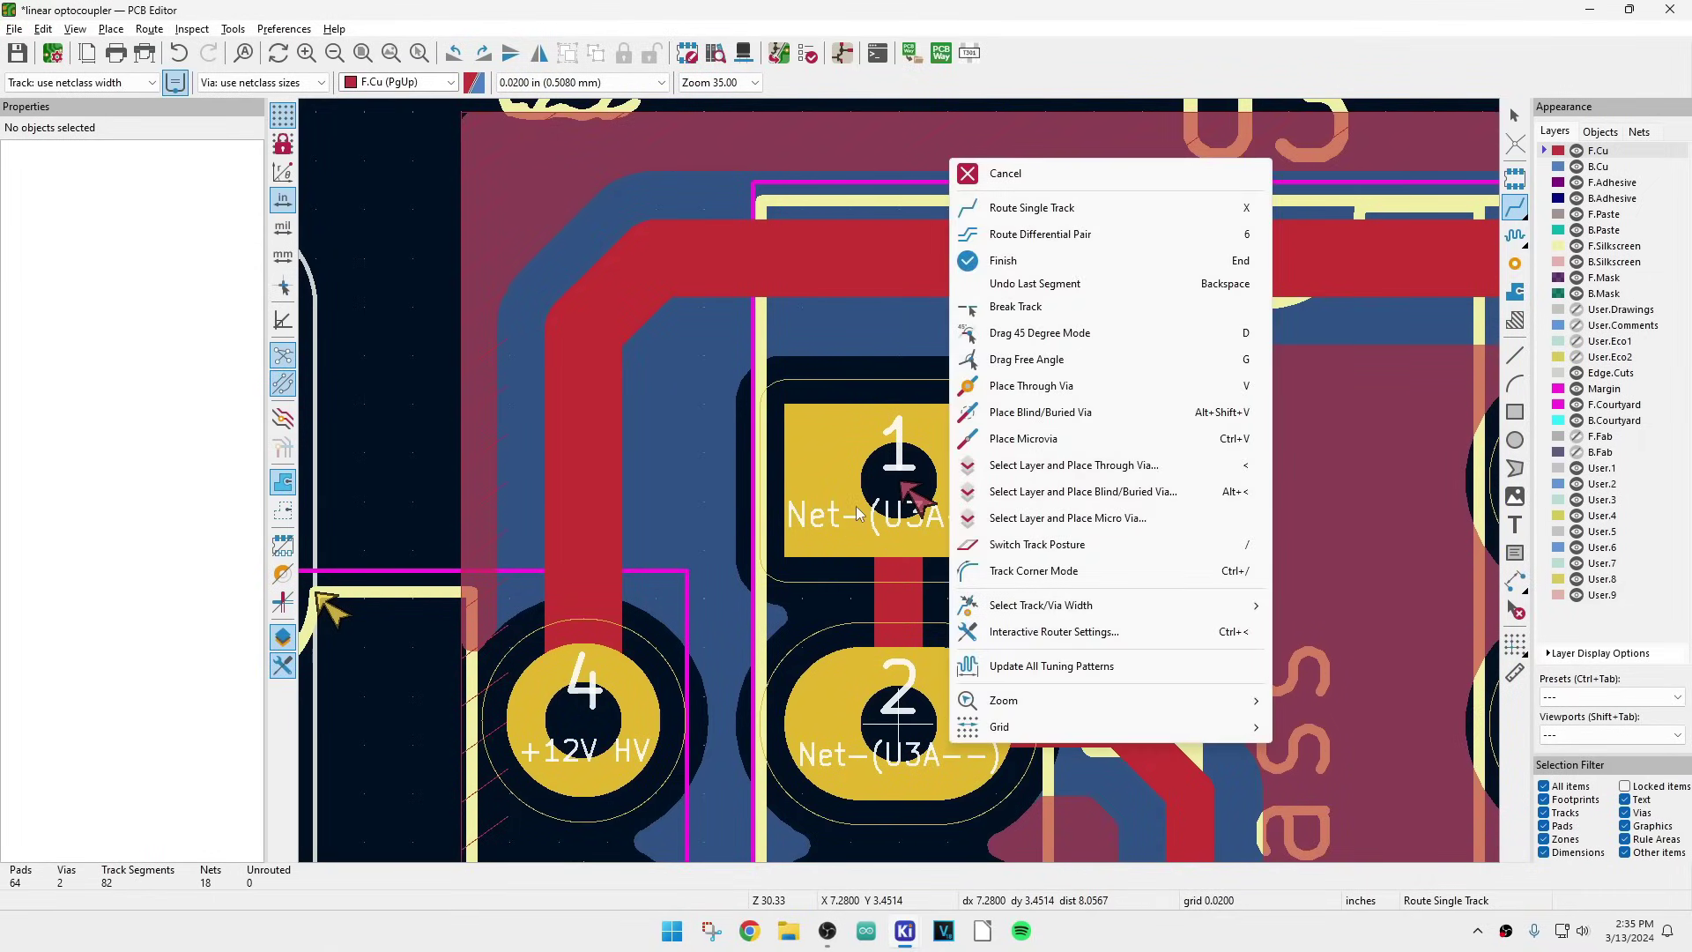
key("Escape")
key("Escape")
scroll(861, 513, "down", 5)
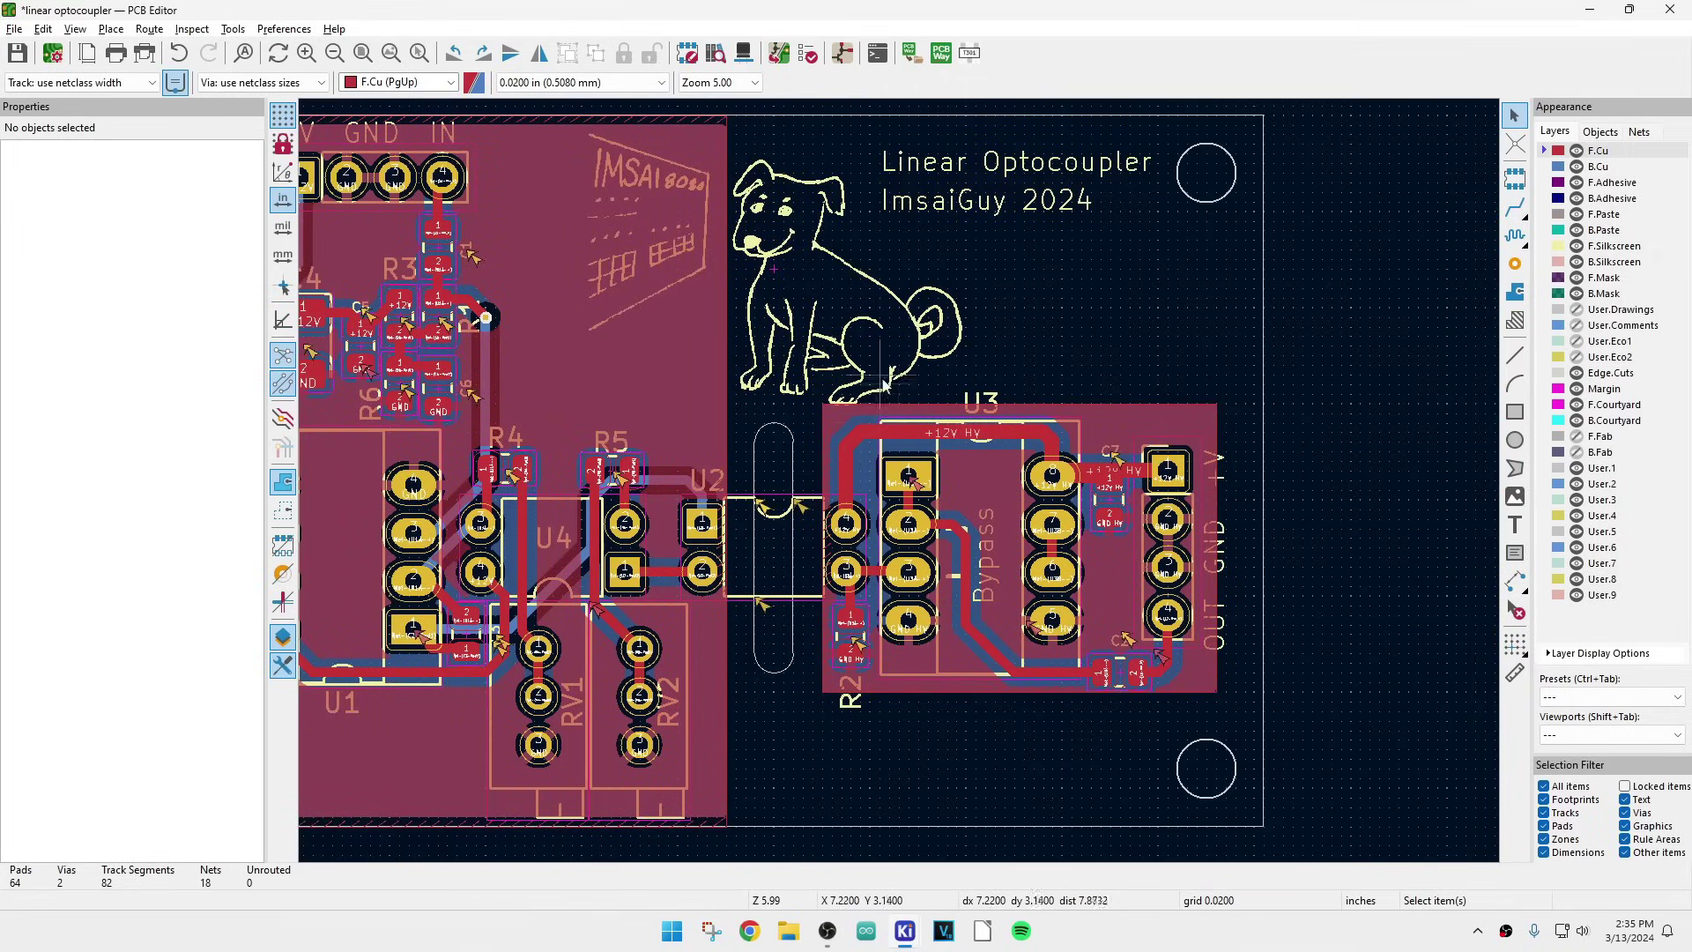
- Run the design rules check and toggle the Errors filter off and back on
left_click(781, 56)
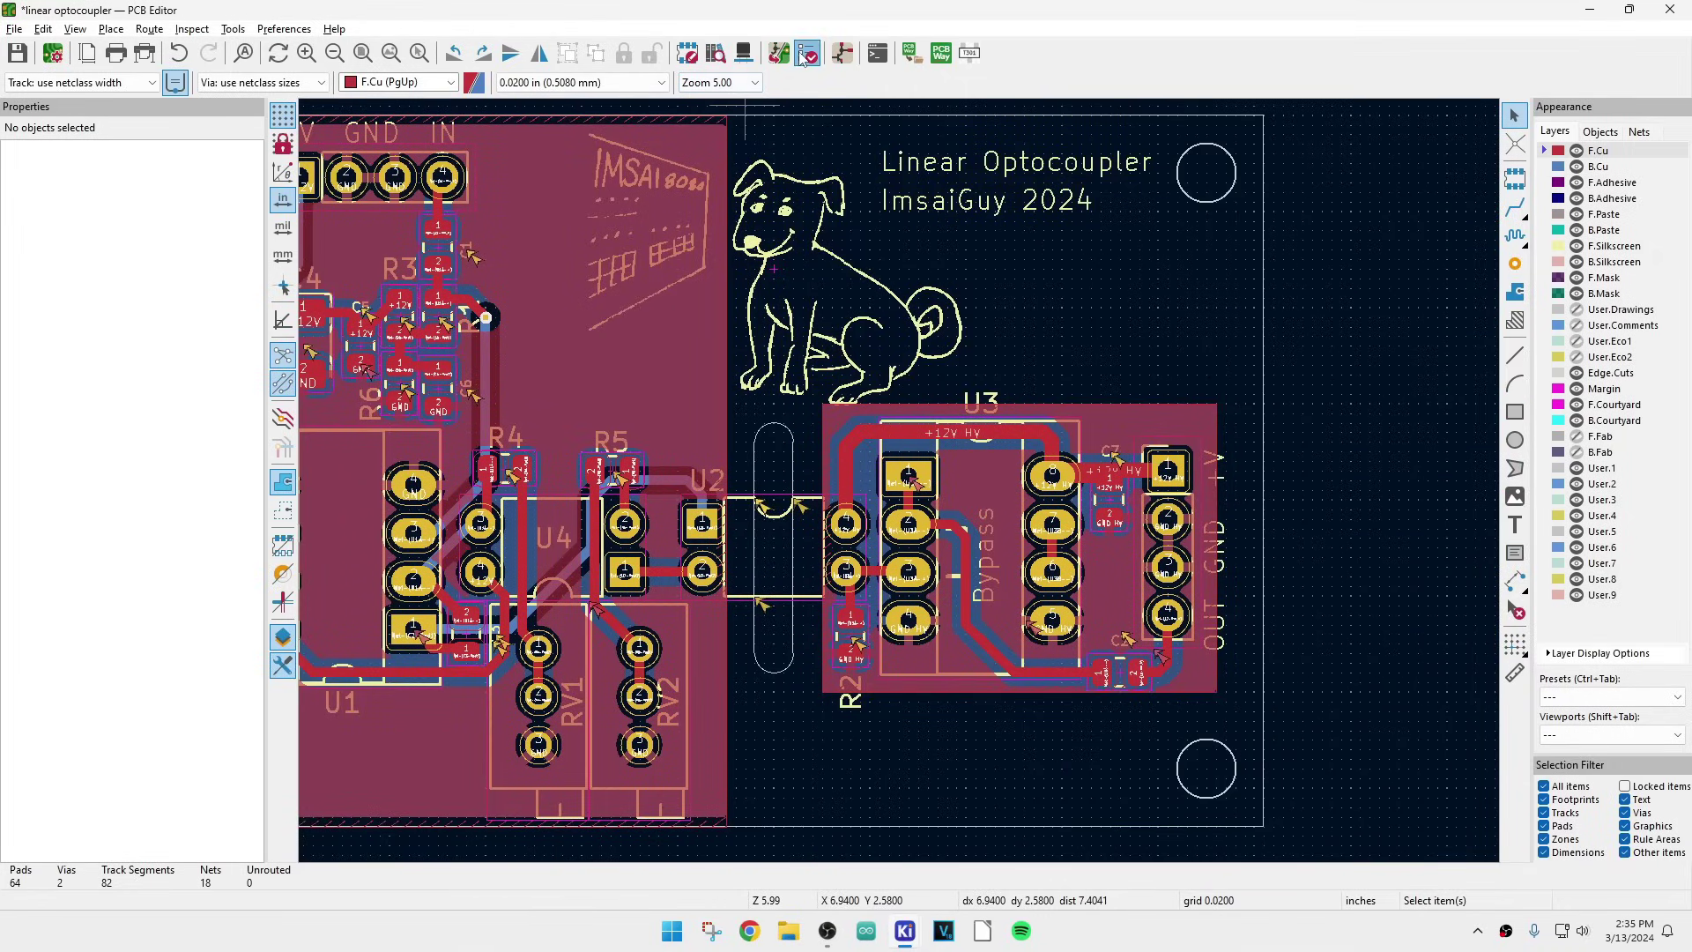
left_click(544, 514)
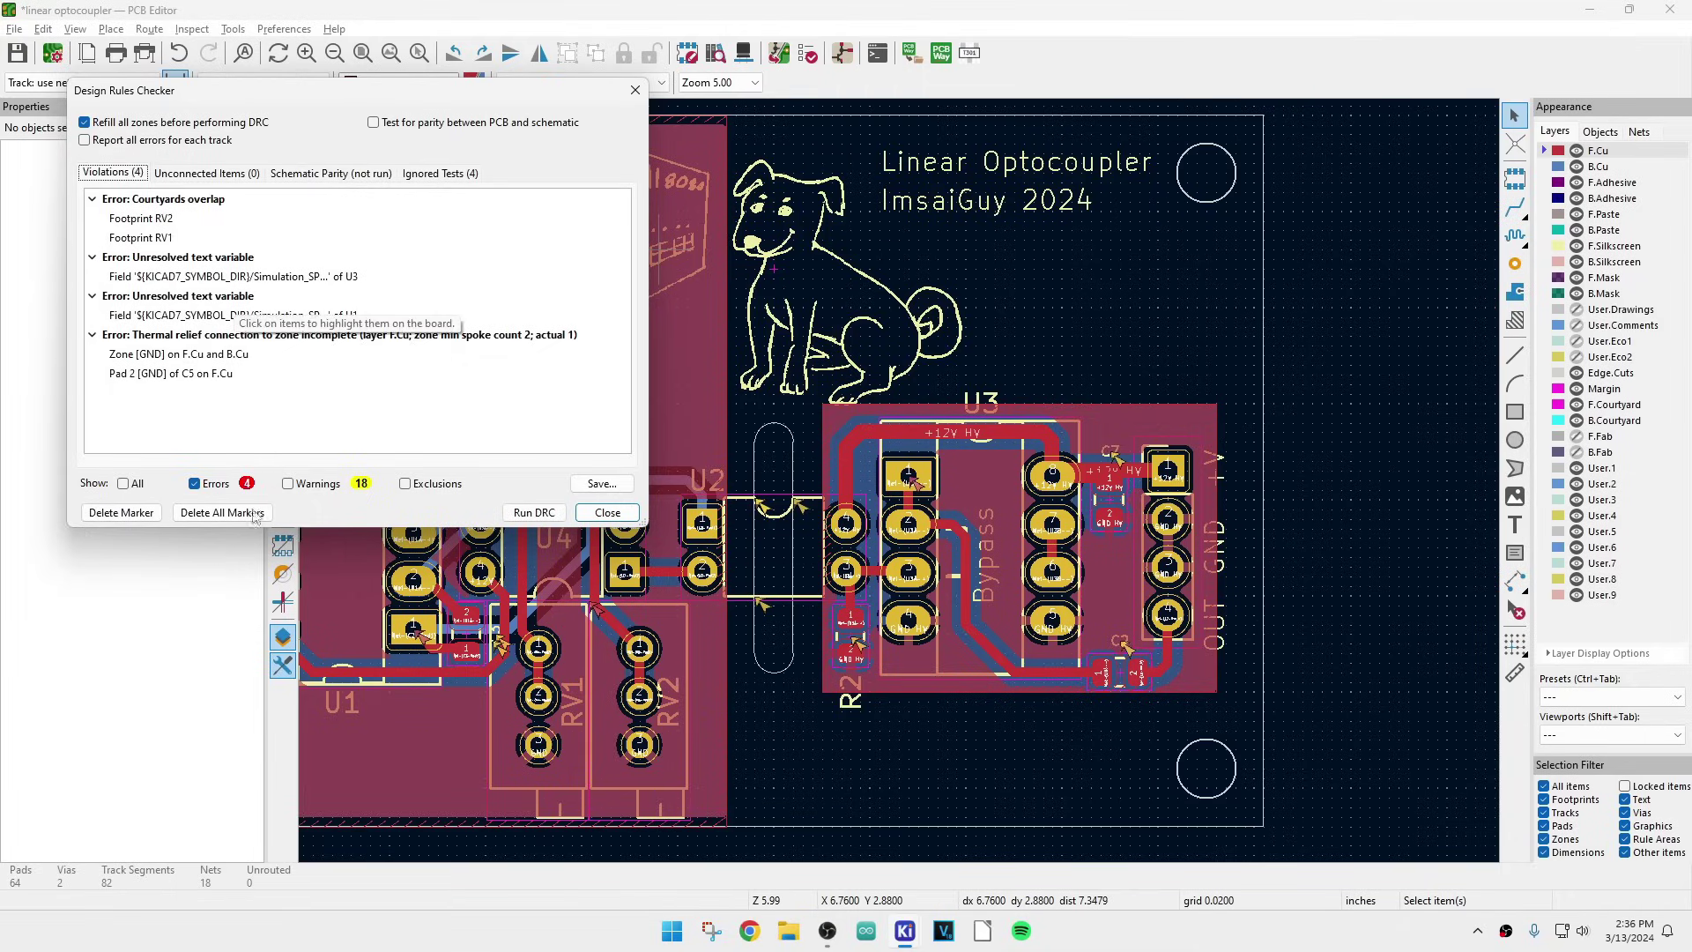
left_click(210, 488)
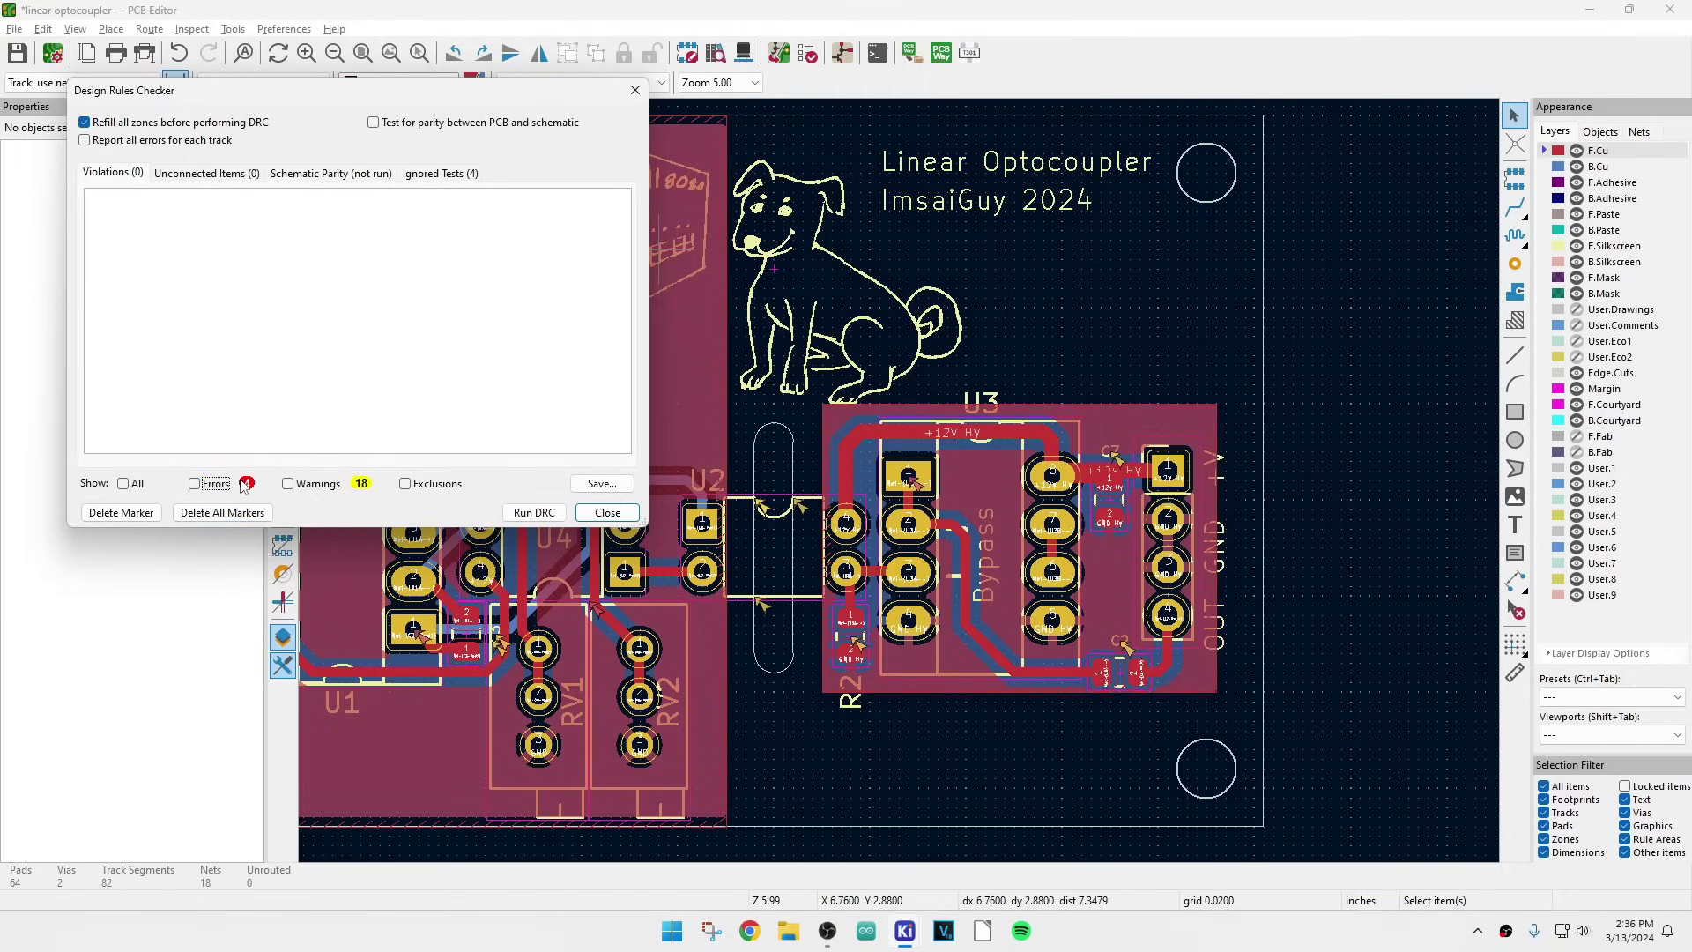
left_click(195, 484)
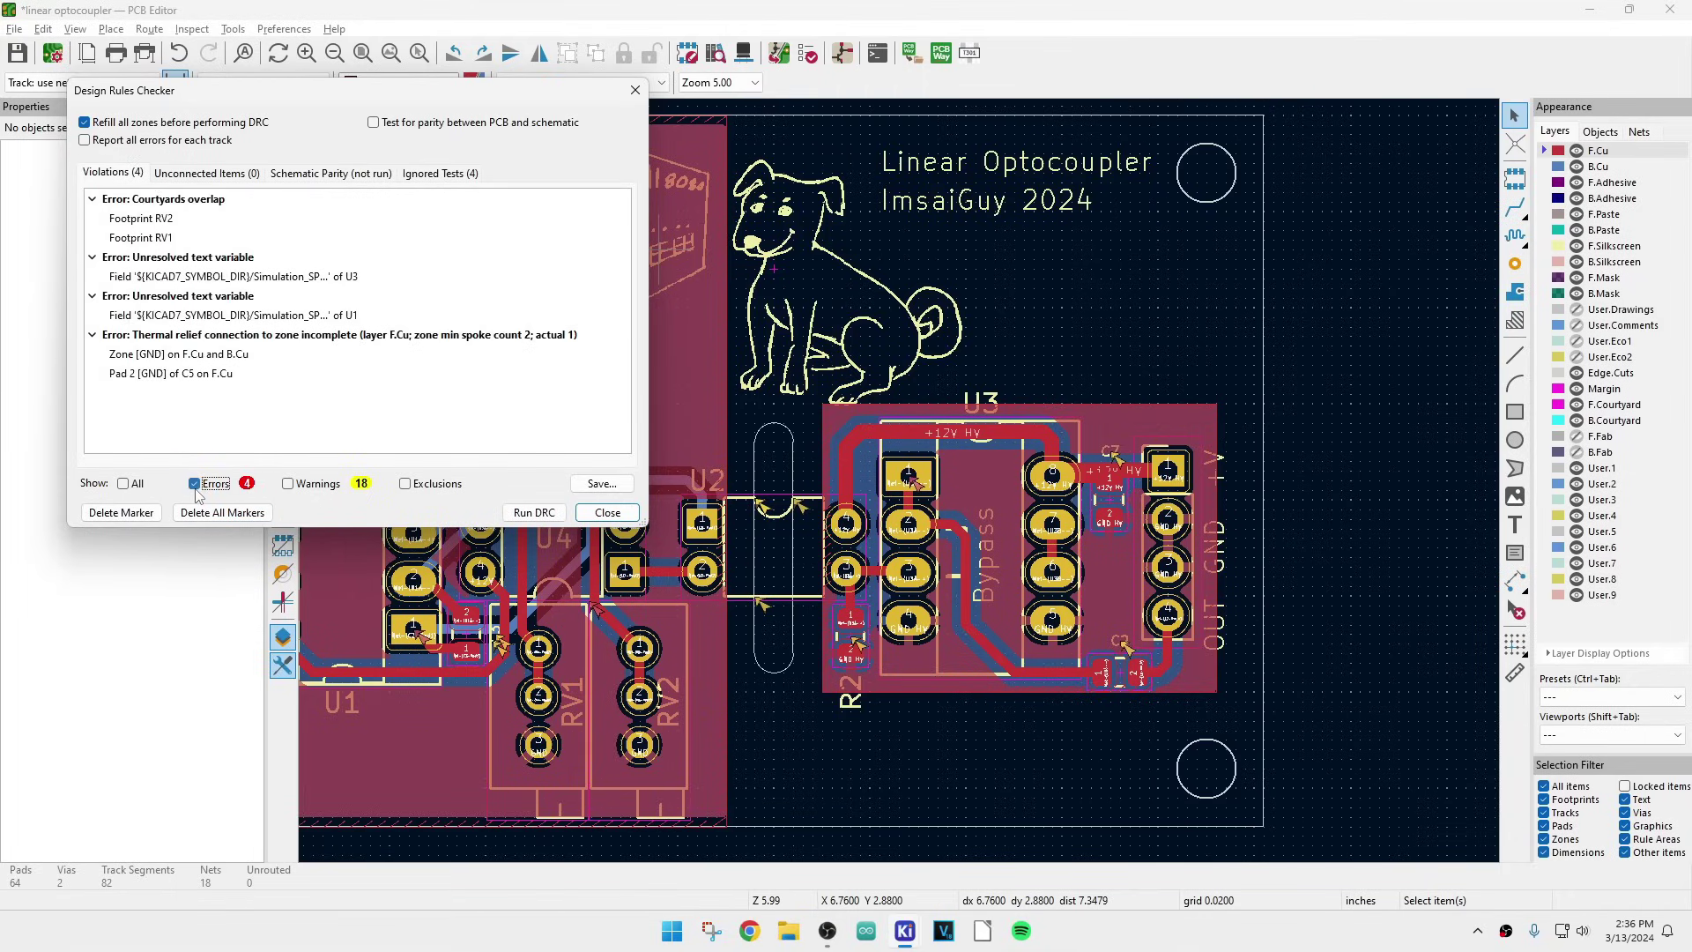
- Highlight RV2, RV1, the GND zone and C5 pad 2 from the violation list
left_click(141, 220)
left_click(154, 238)
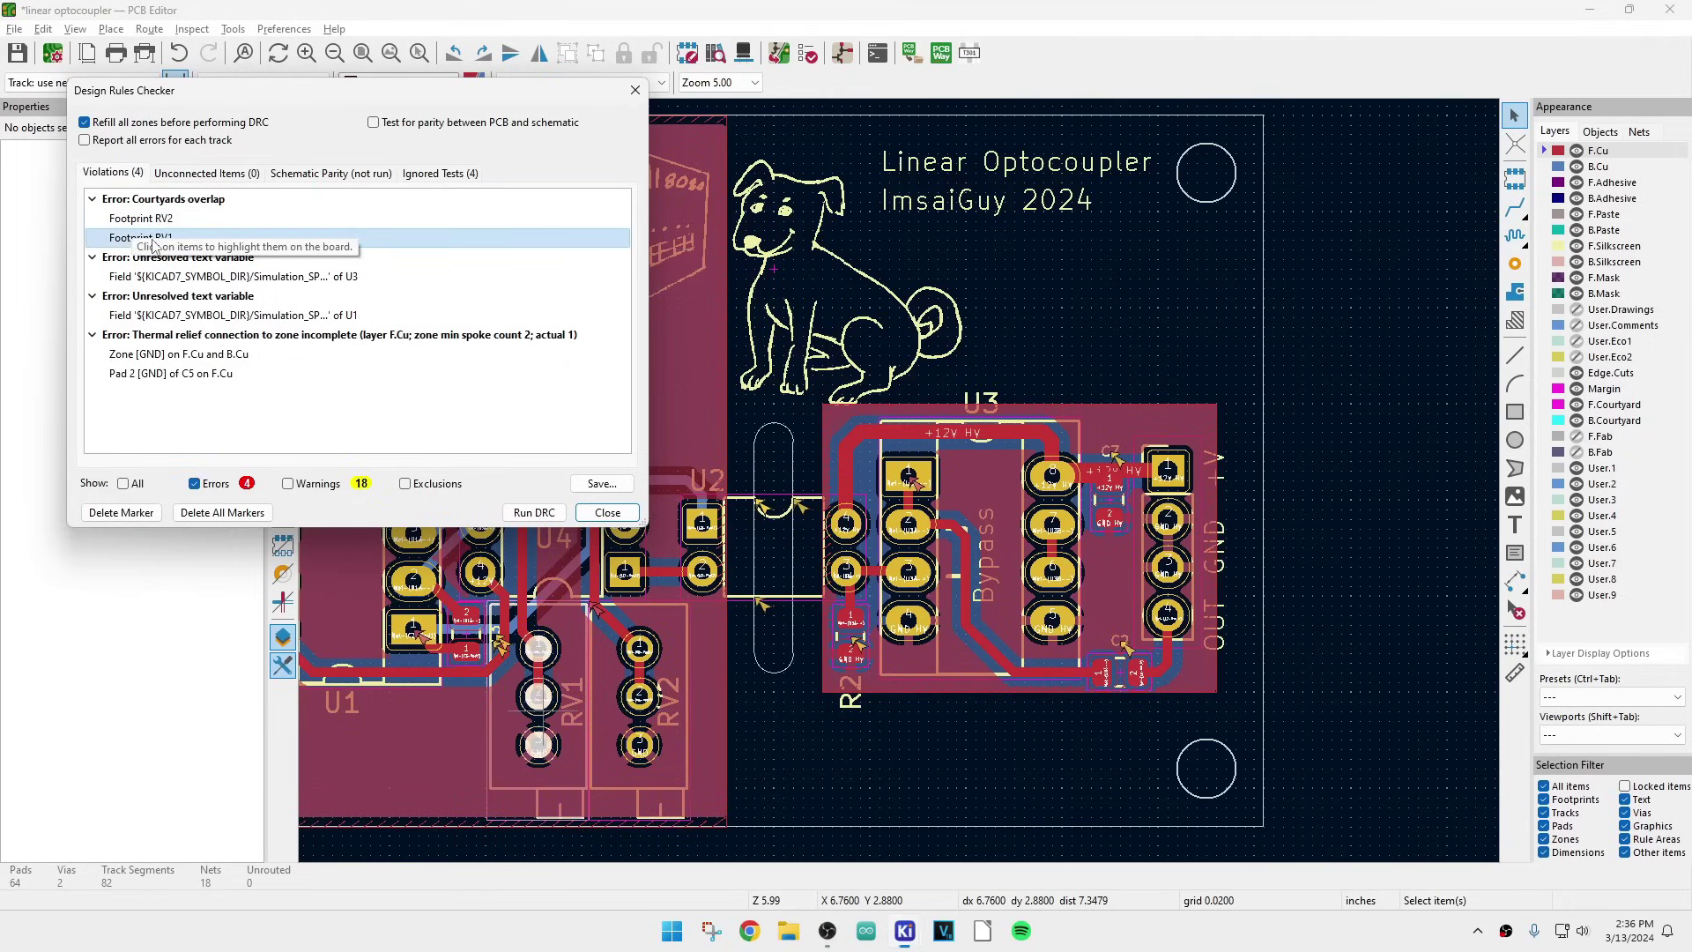
left_click(202, 354)
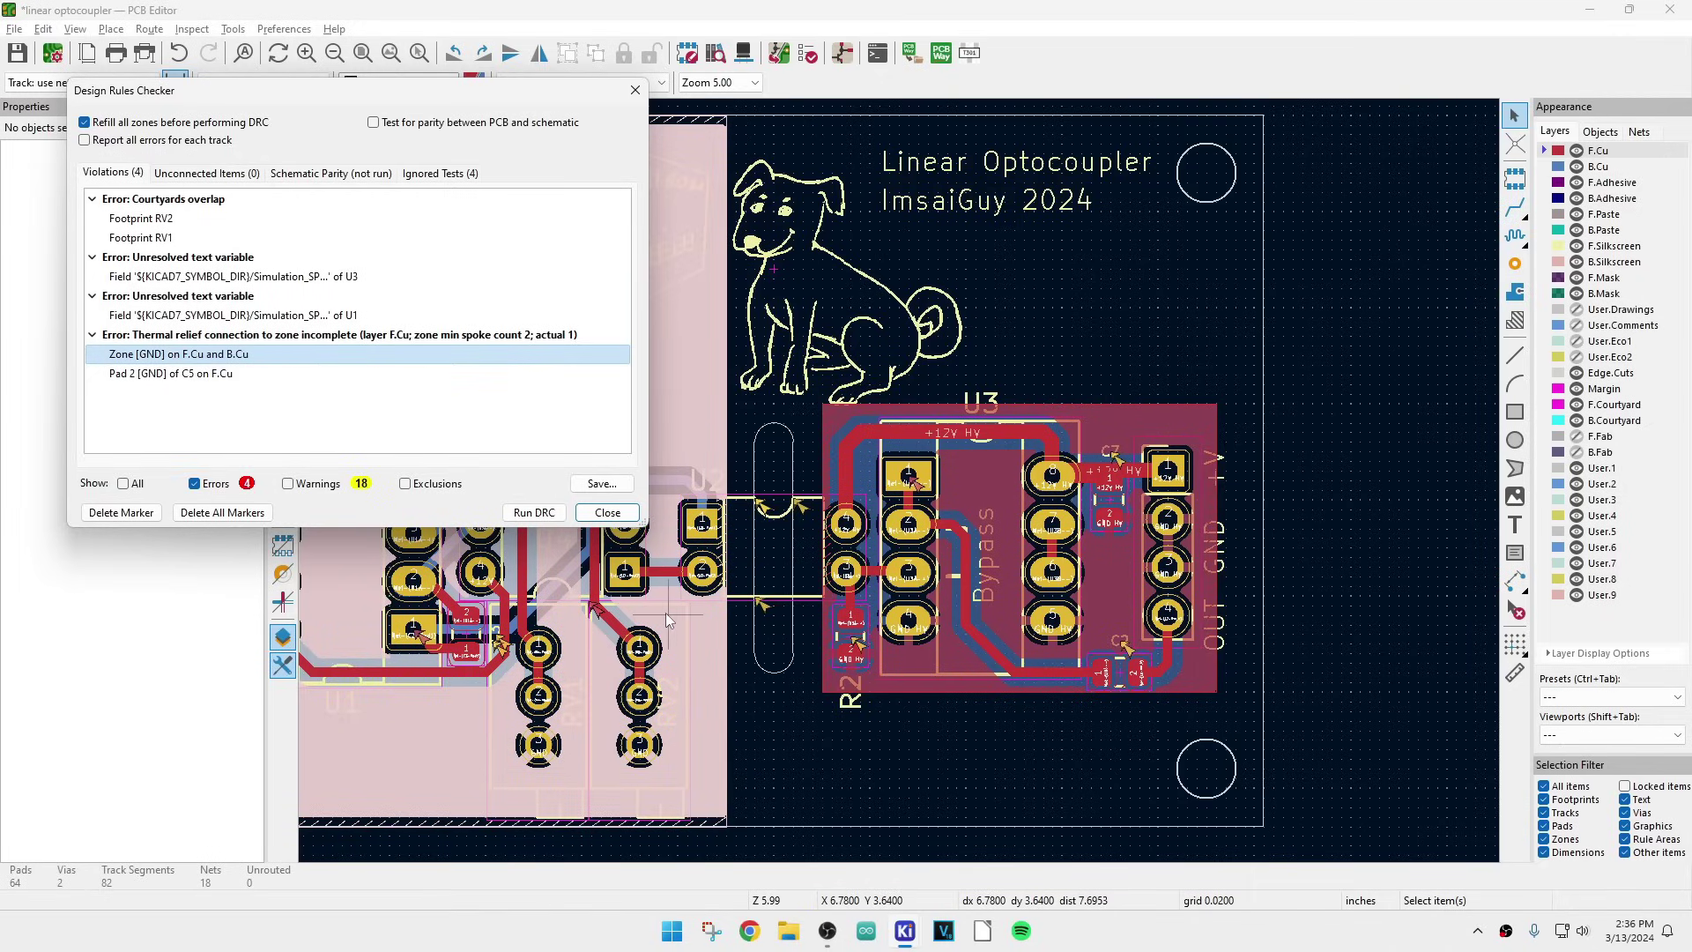
left_click(198, 375)
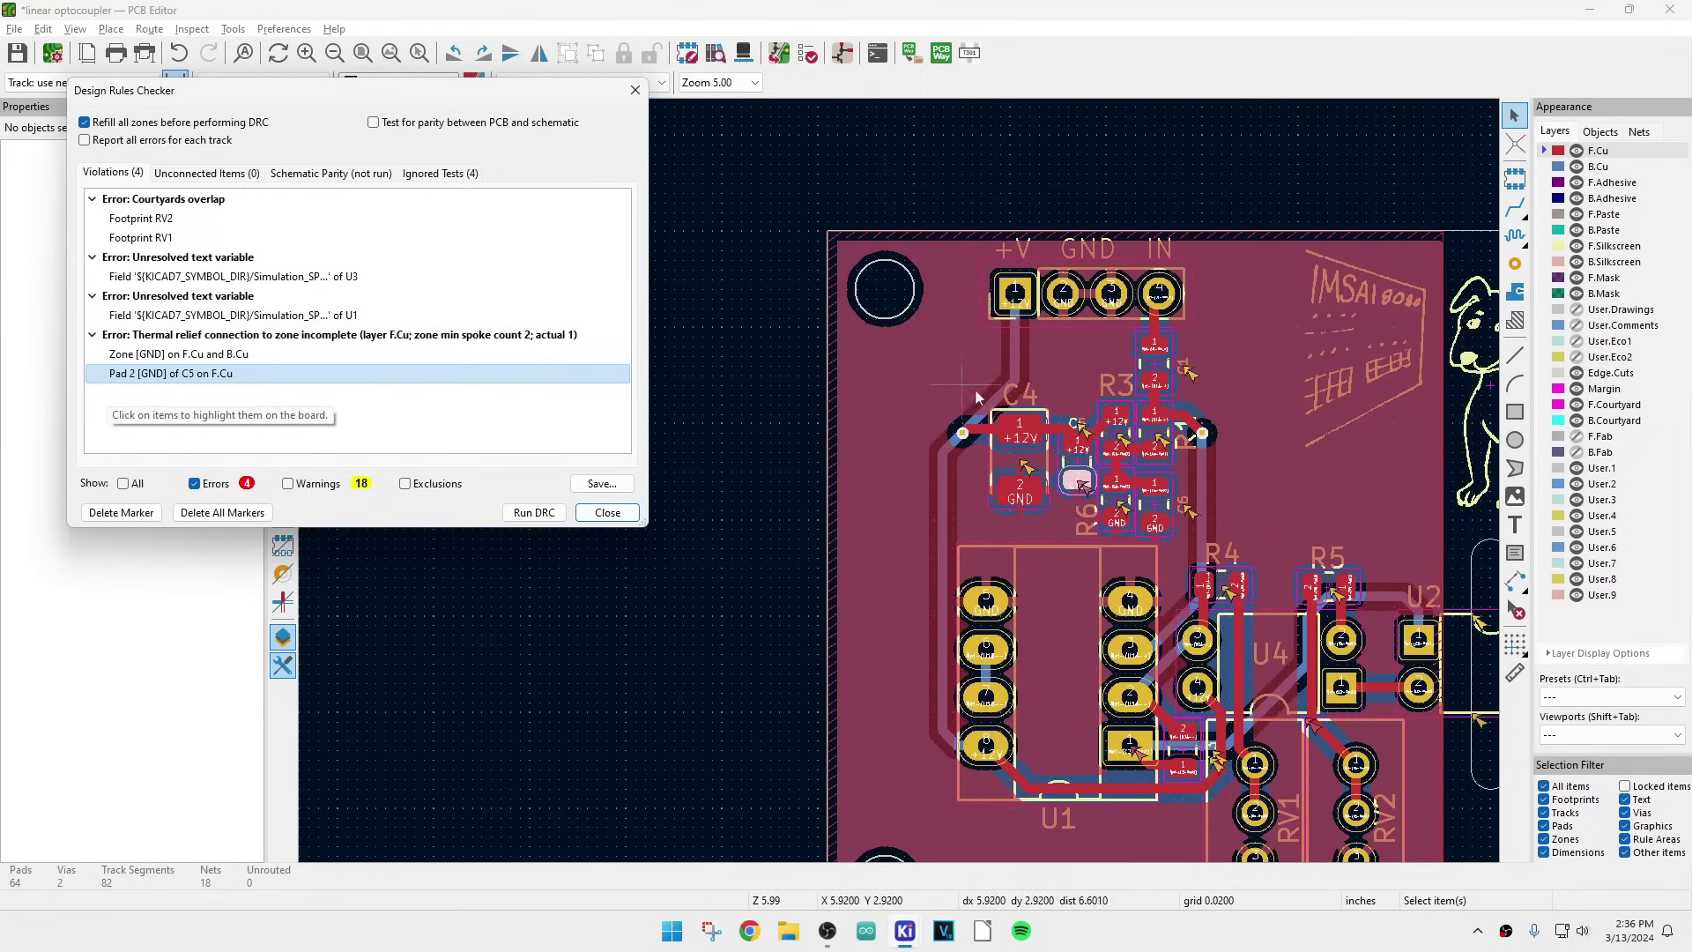
- Zoom in on C5's GND pad 2 and close the design rules checker results
scroll(1079, 476, "up", 2)
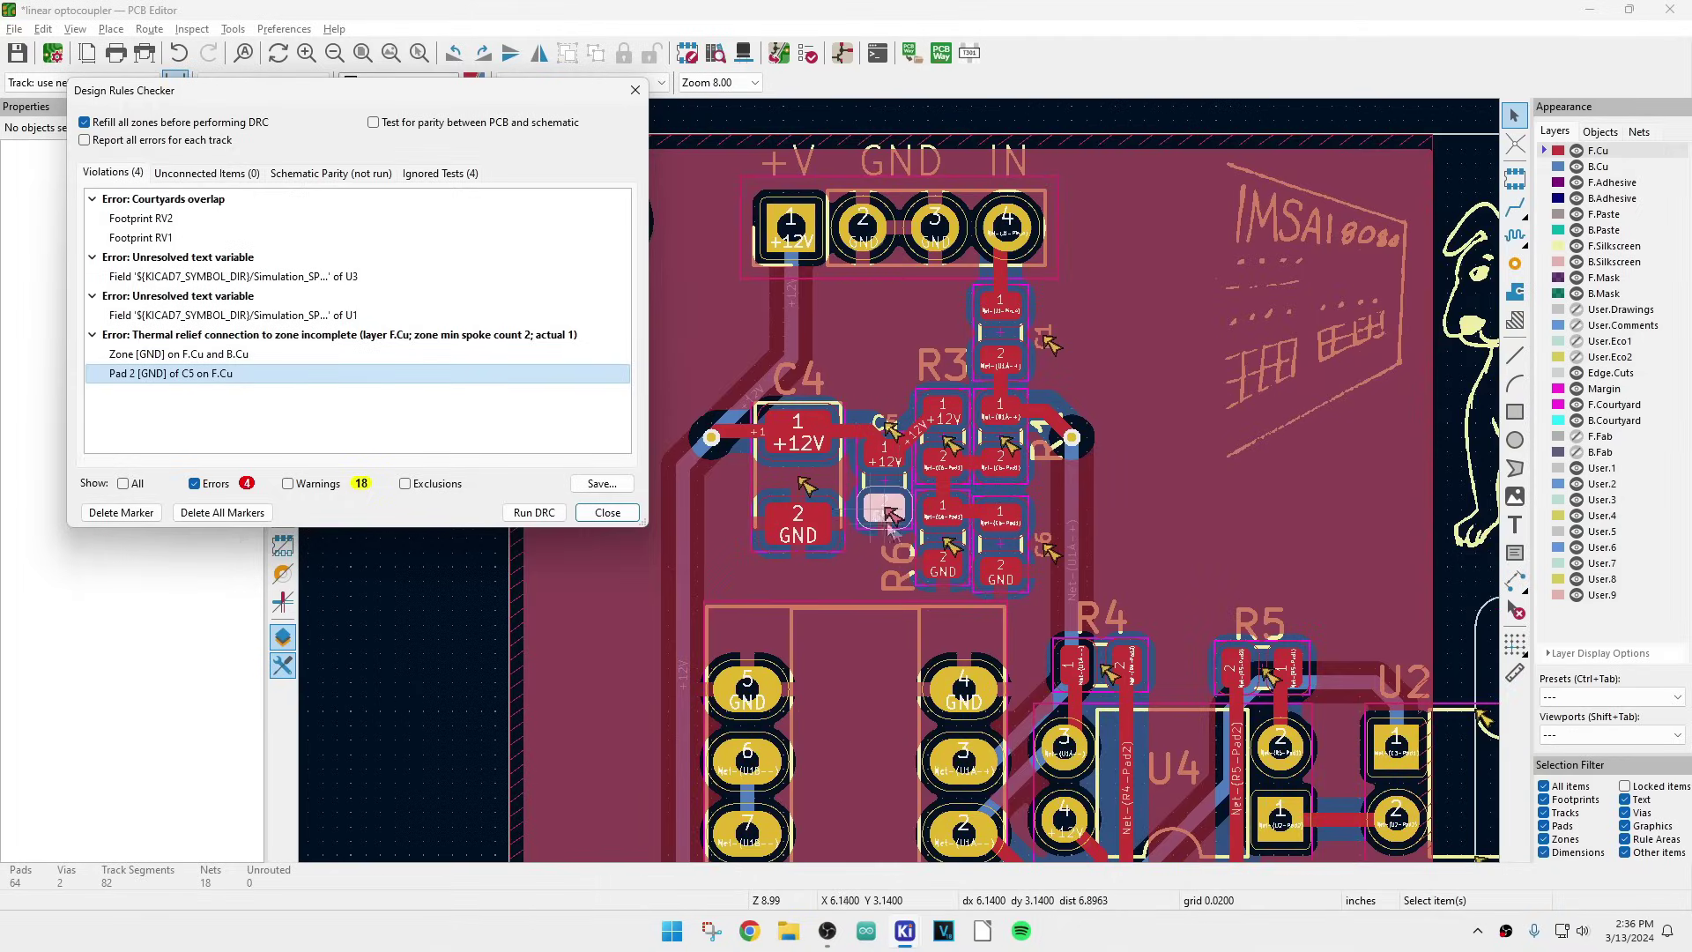
scroll(890, 539, "up", 2)
scroll(901, 481, "up", 2)
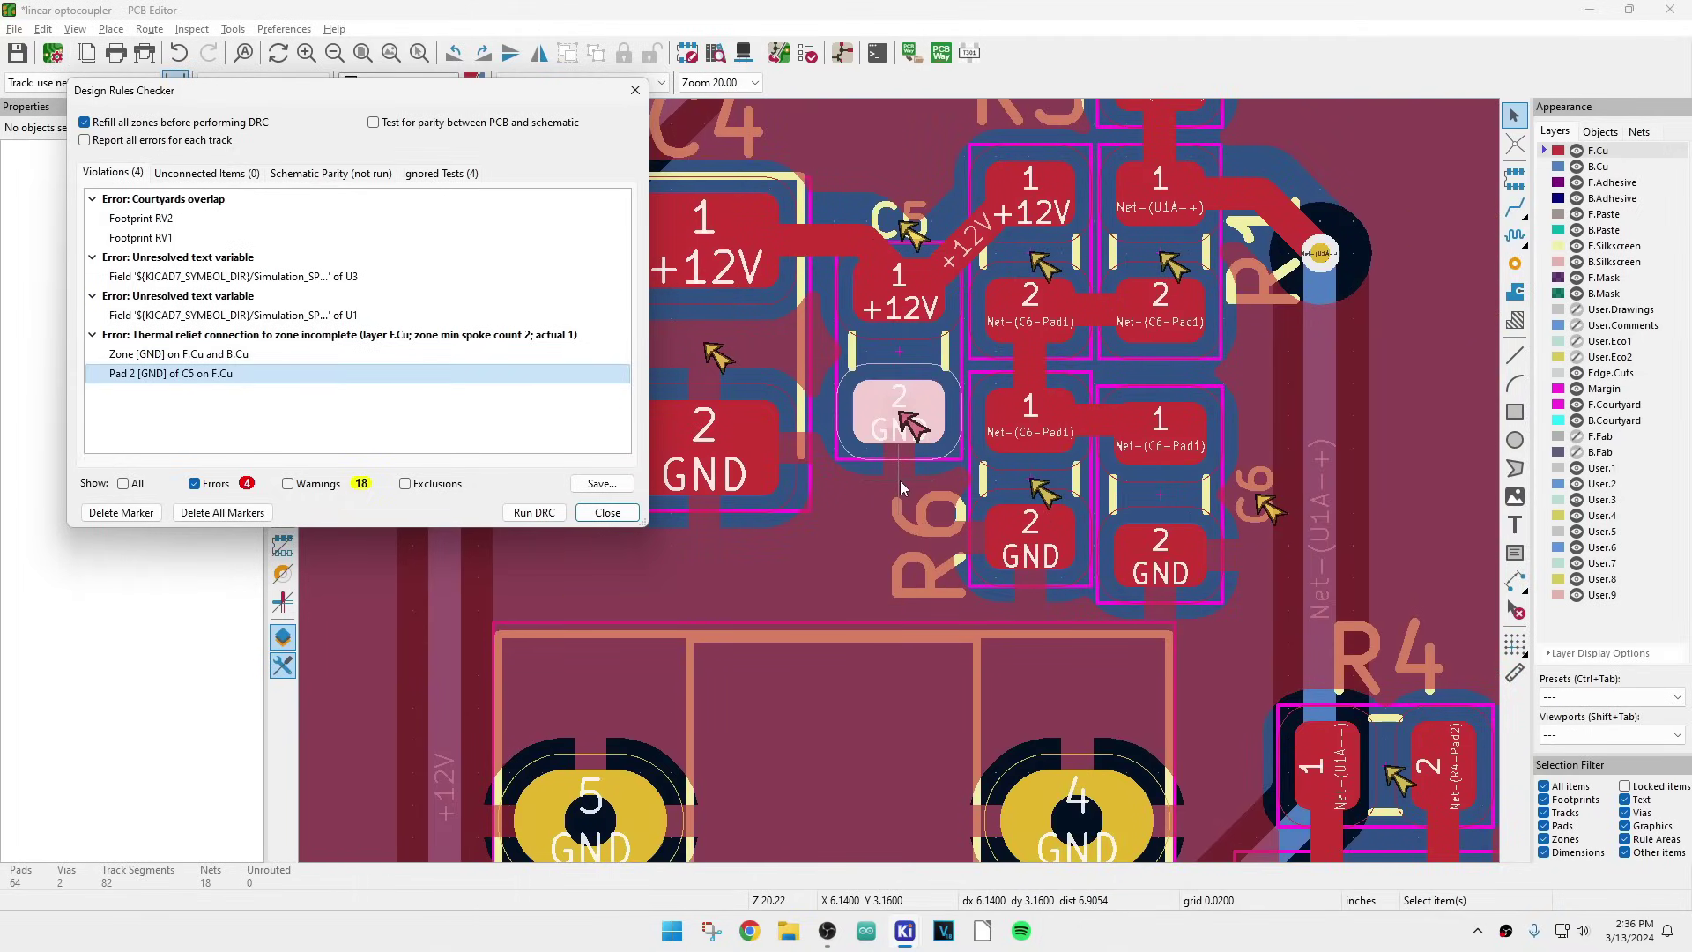
scroll(905, 394, "up", 1)
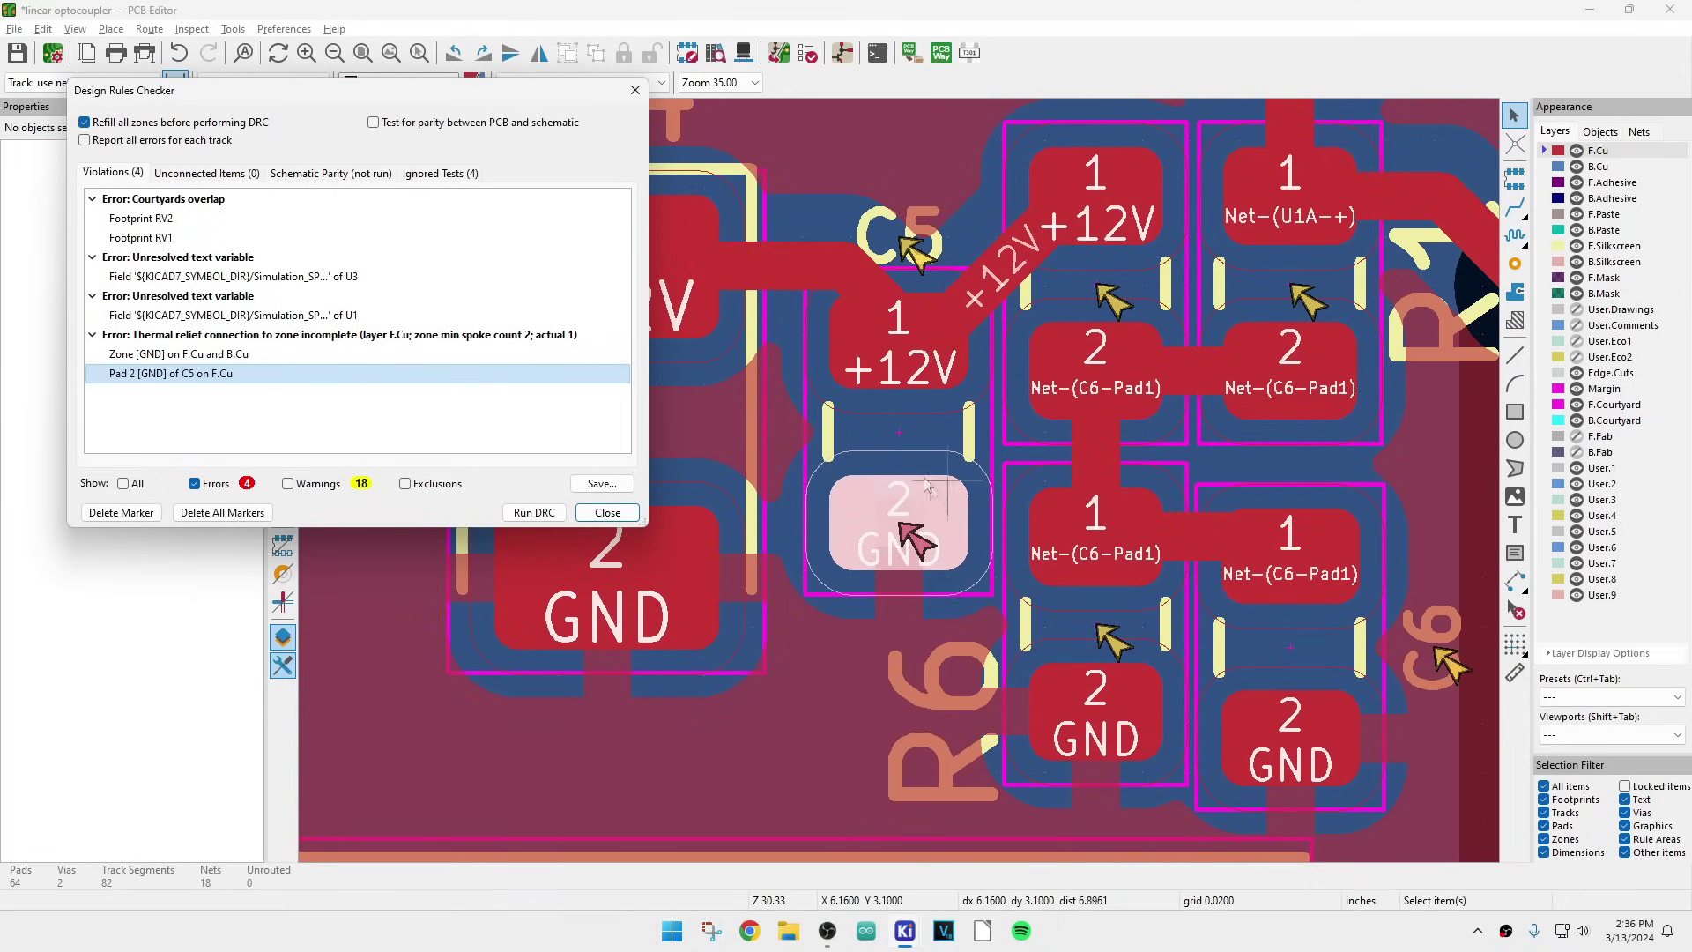
left_click(634, 95)
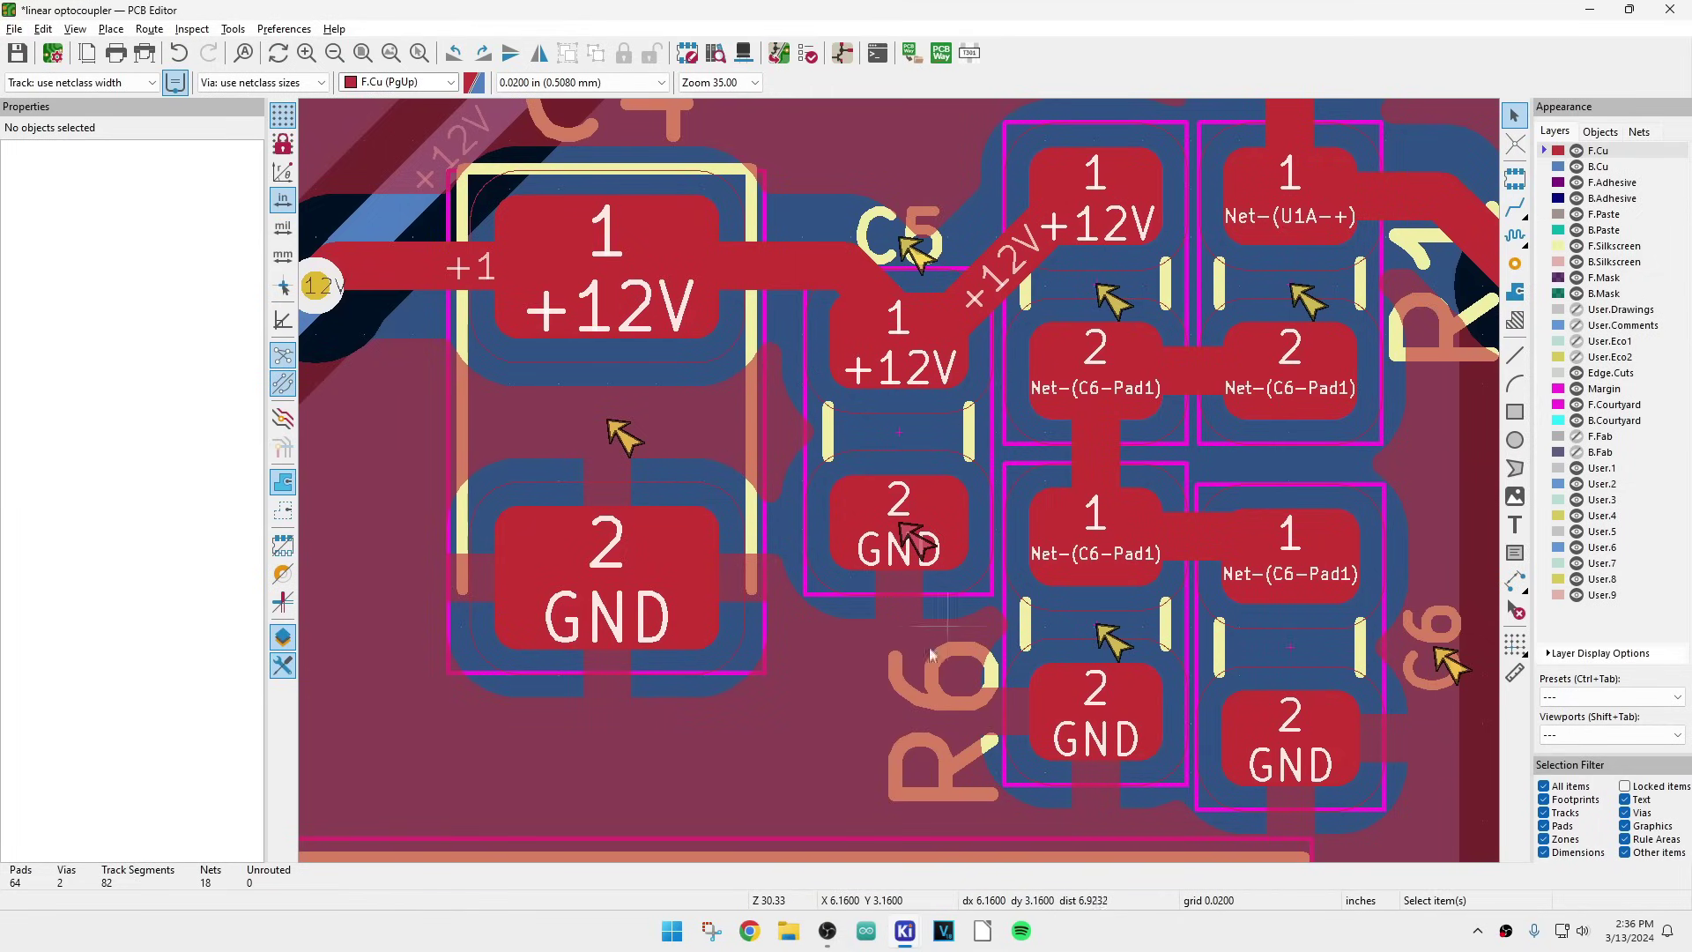
- Drag footprint C4 left to X 6 in and refill all copper zones around it
scroll(900, 488, "down", 2)
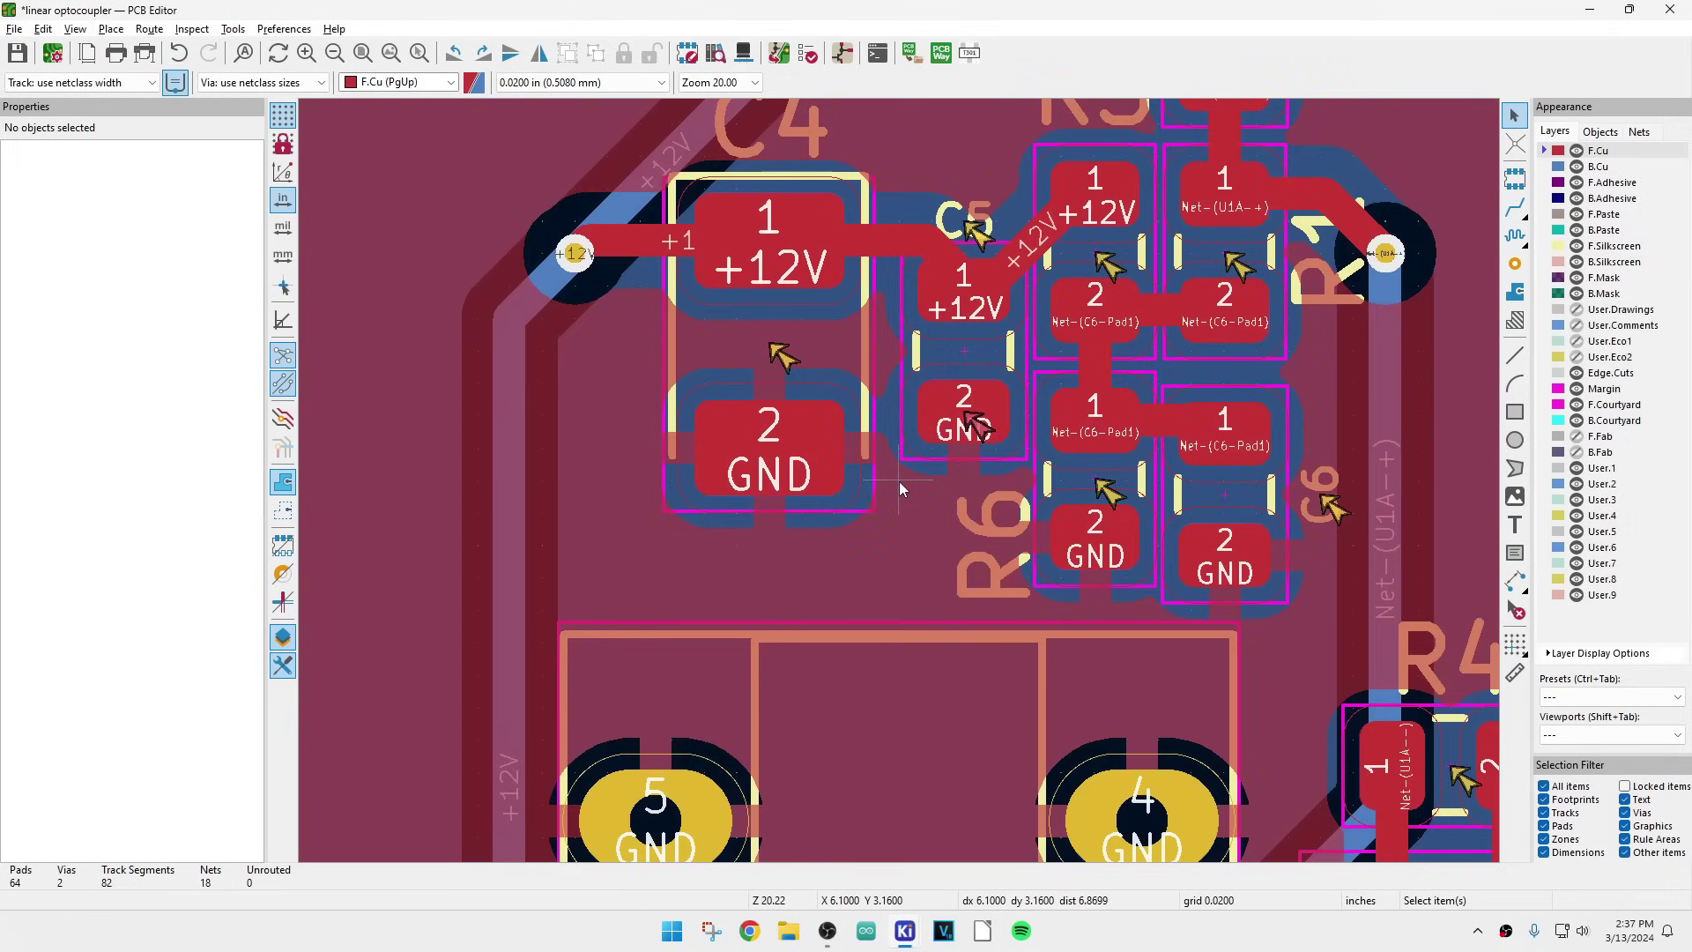
left_click(825, 513)
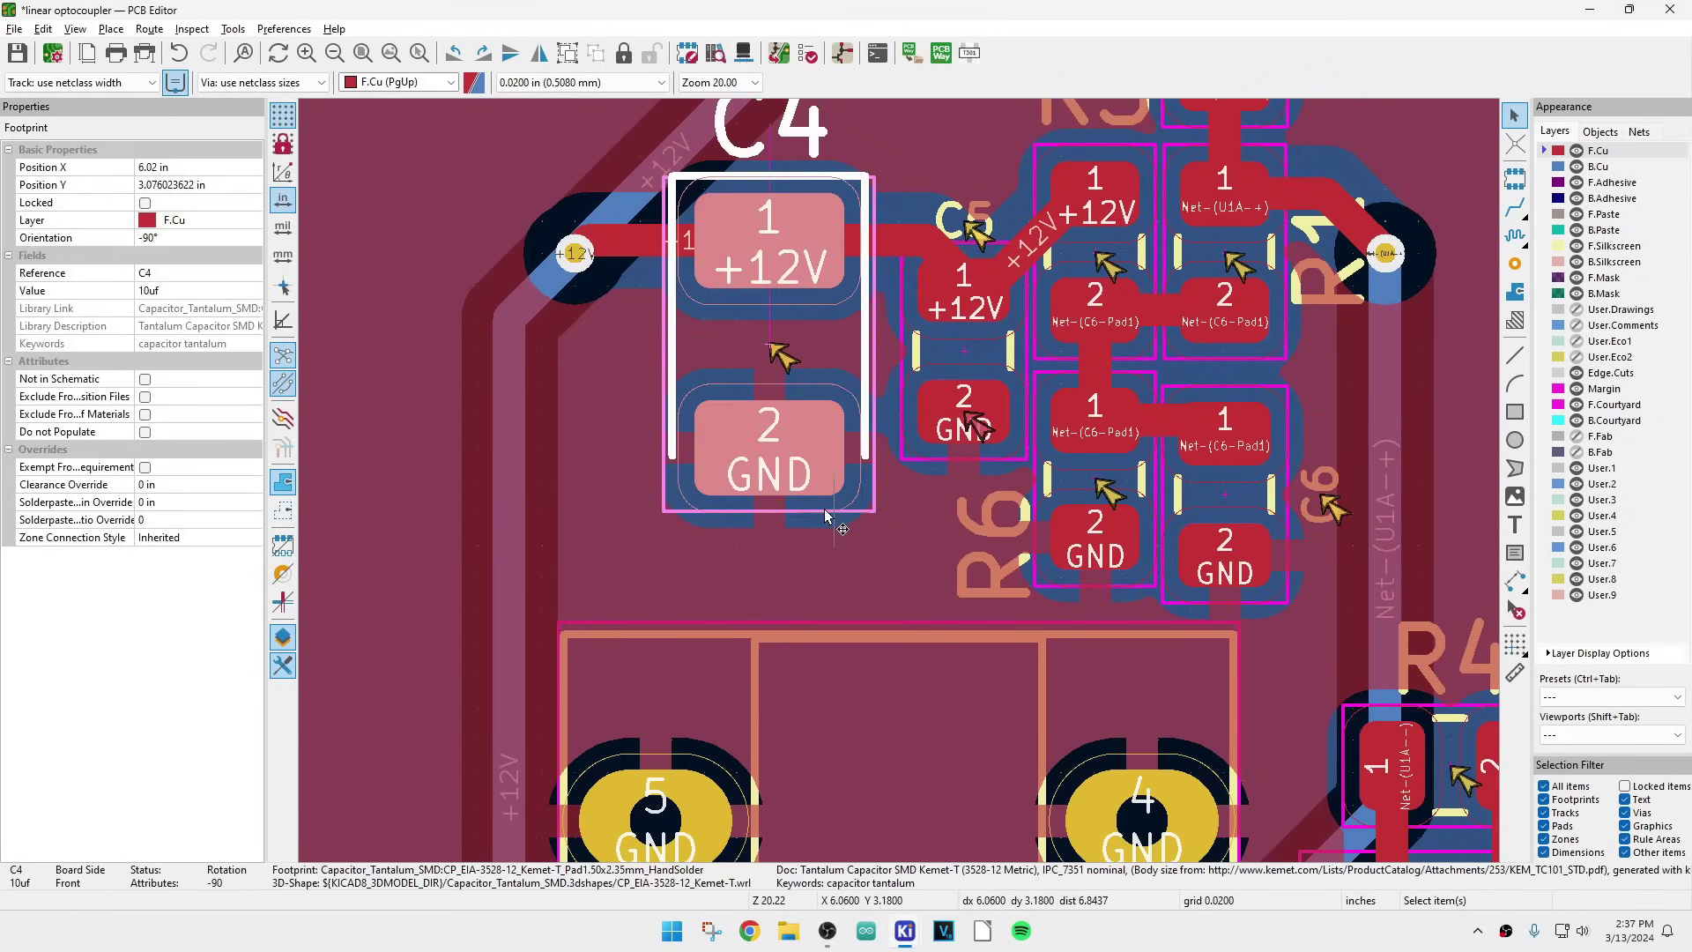
left_click(816, 464)
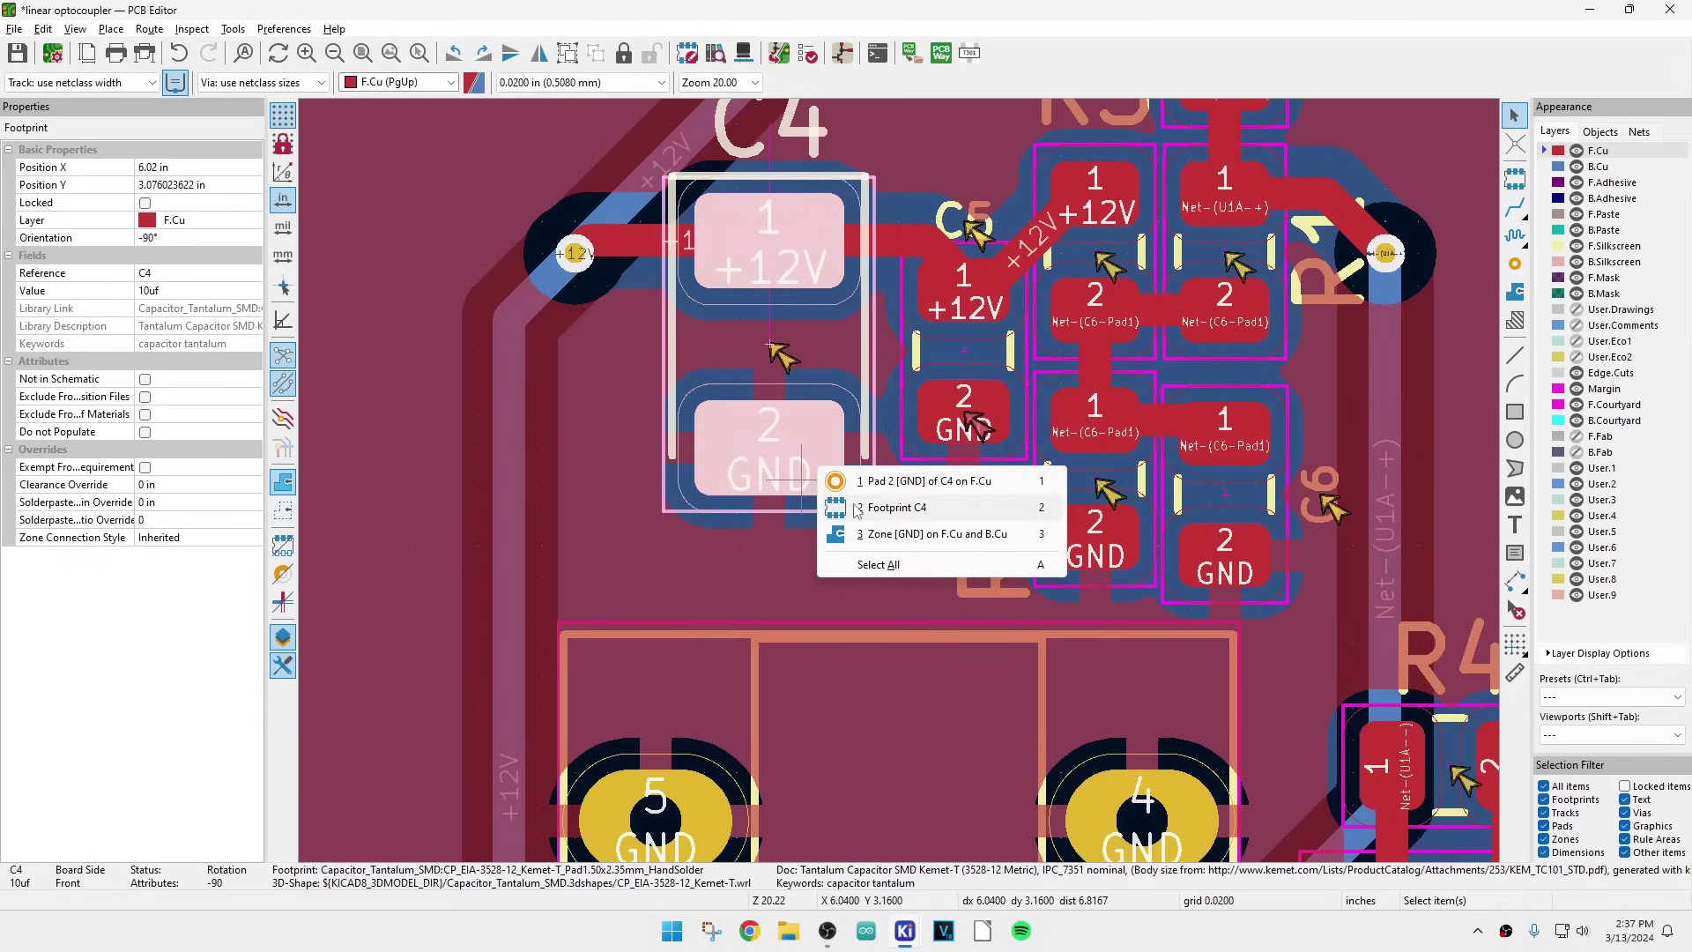
left_click(766, 470)
left_click_drag(766, 469, 728, 451)
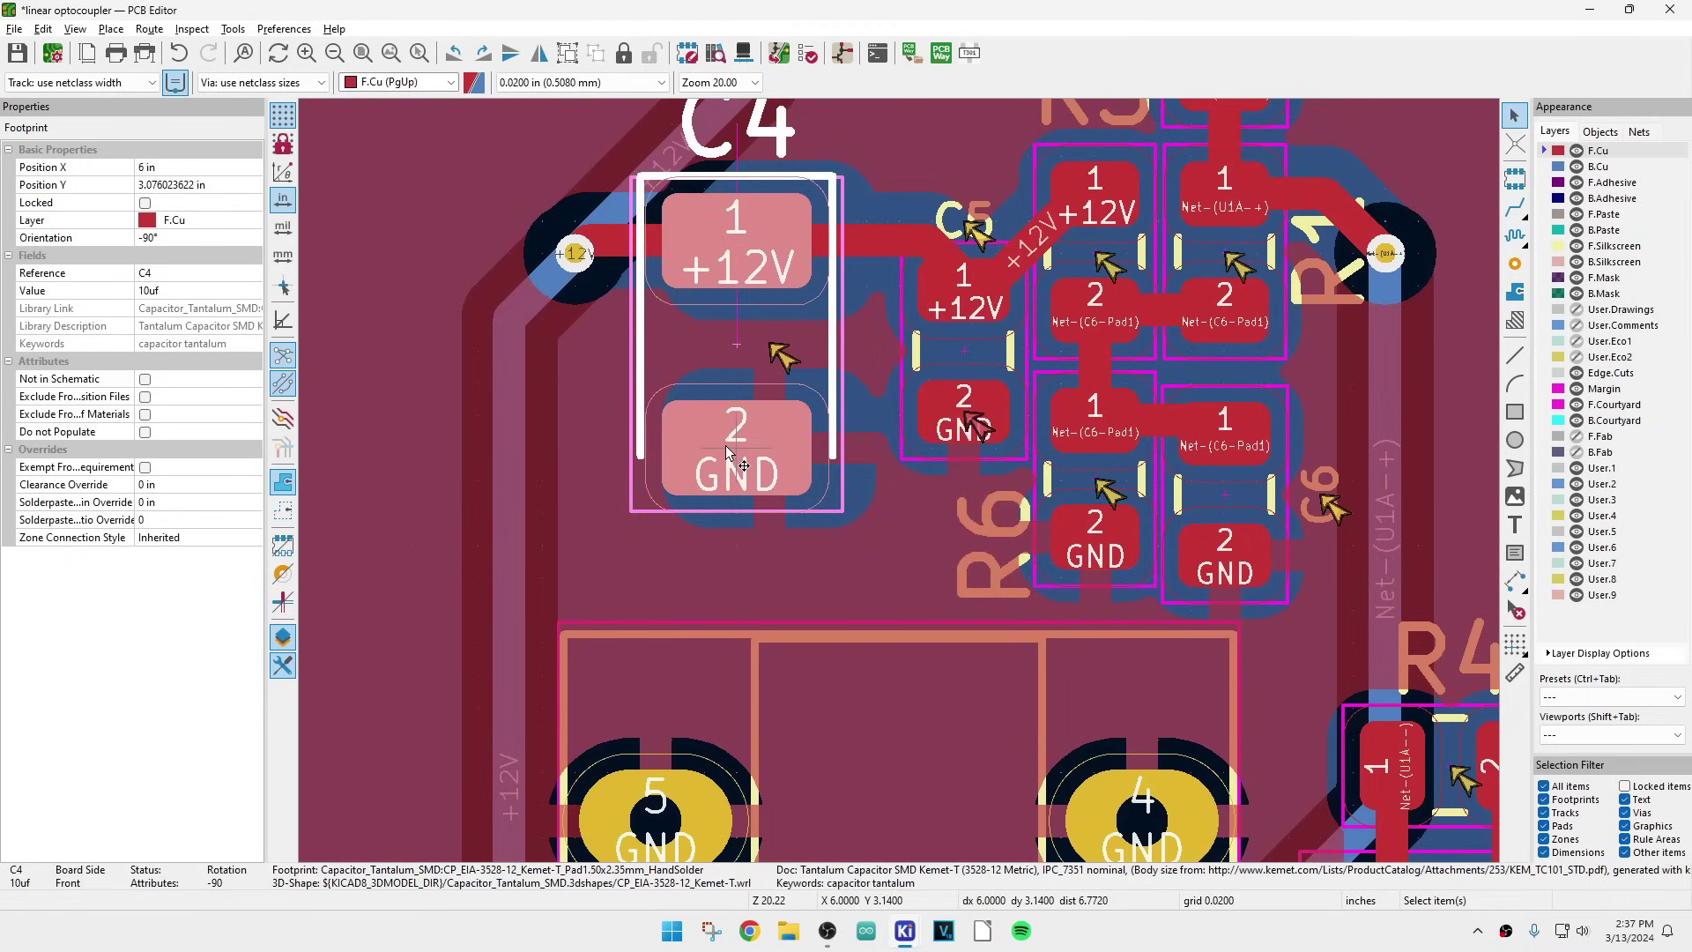
key("b")
scroll(1007, 418, "down", 2)
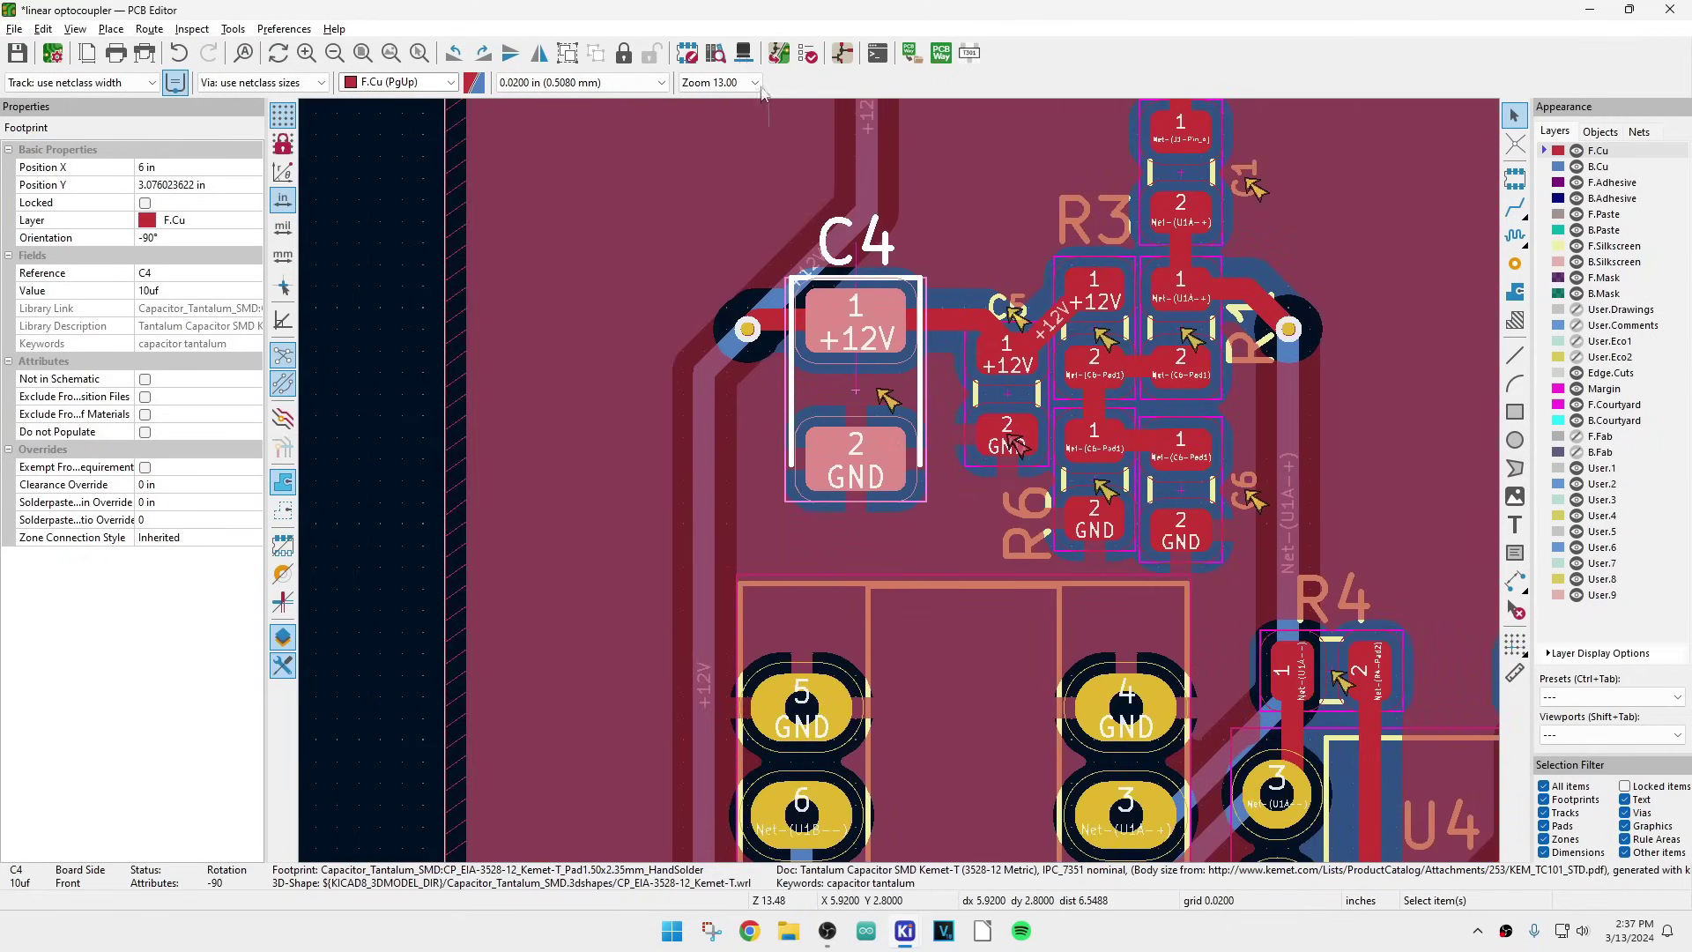
- Rerun DRC to get 3 errors and 18 warnings, review the warnings, and close it
left_click(811, 55)
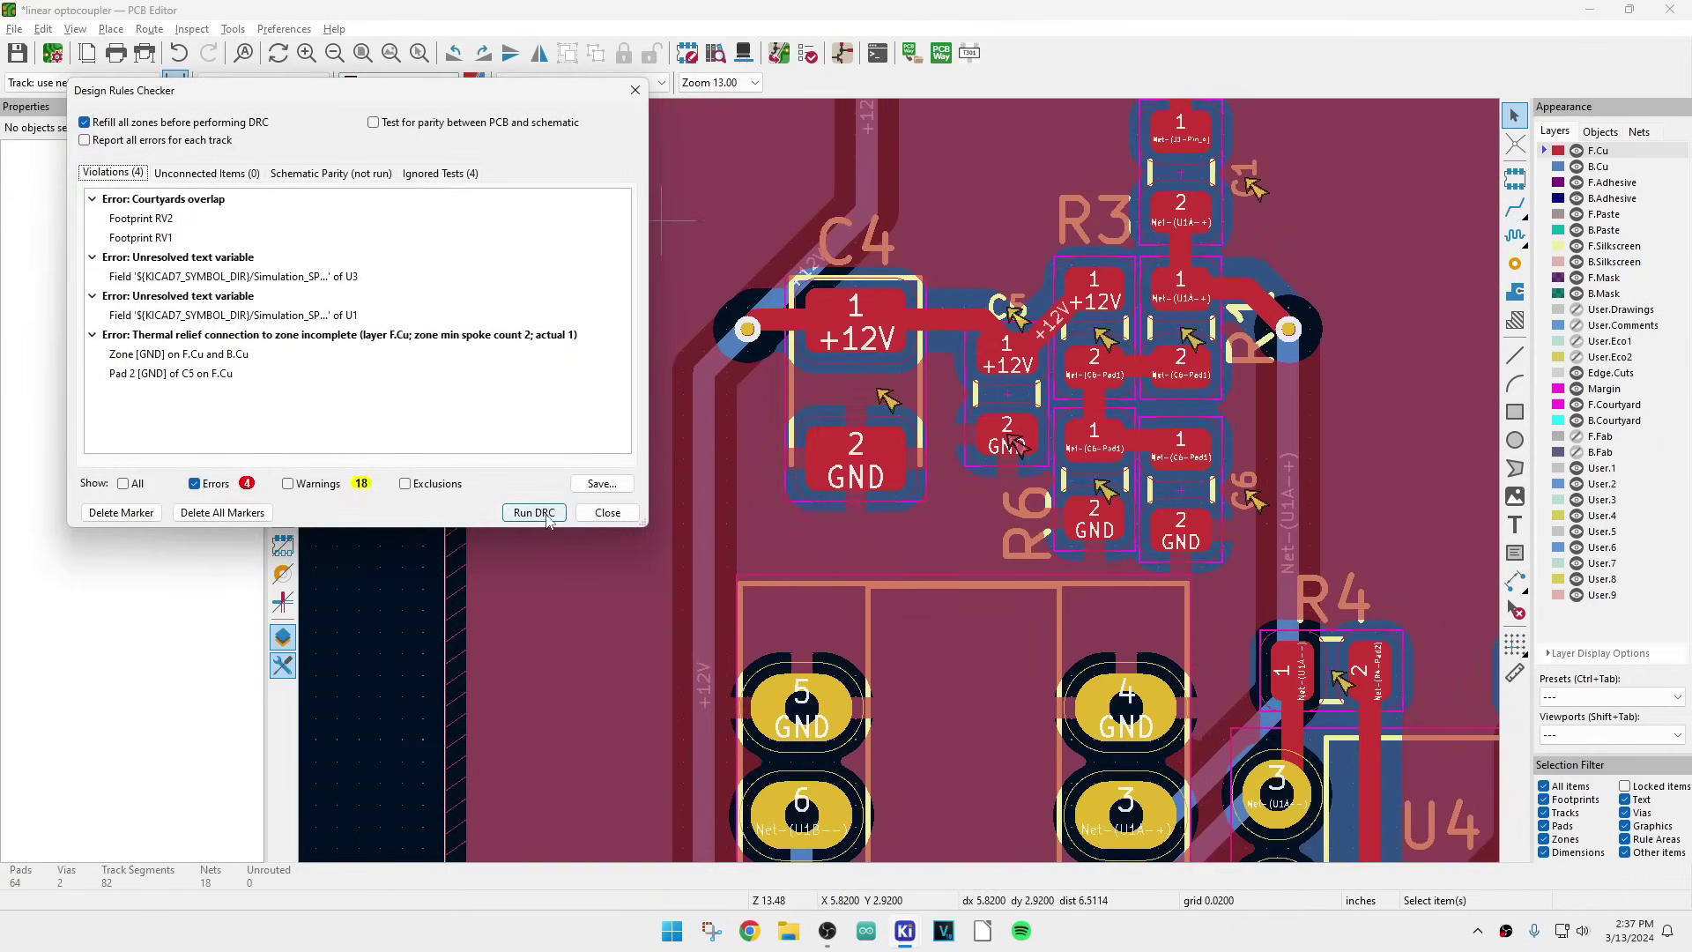
left_click(545, 513)
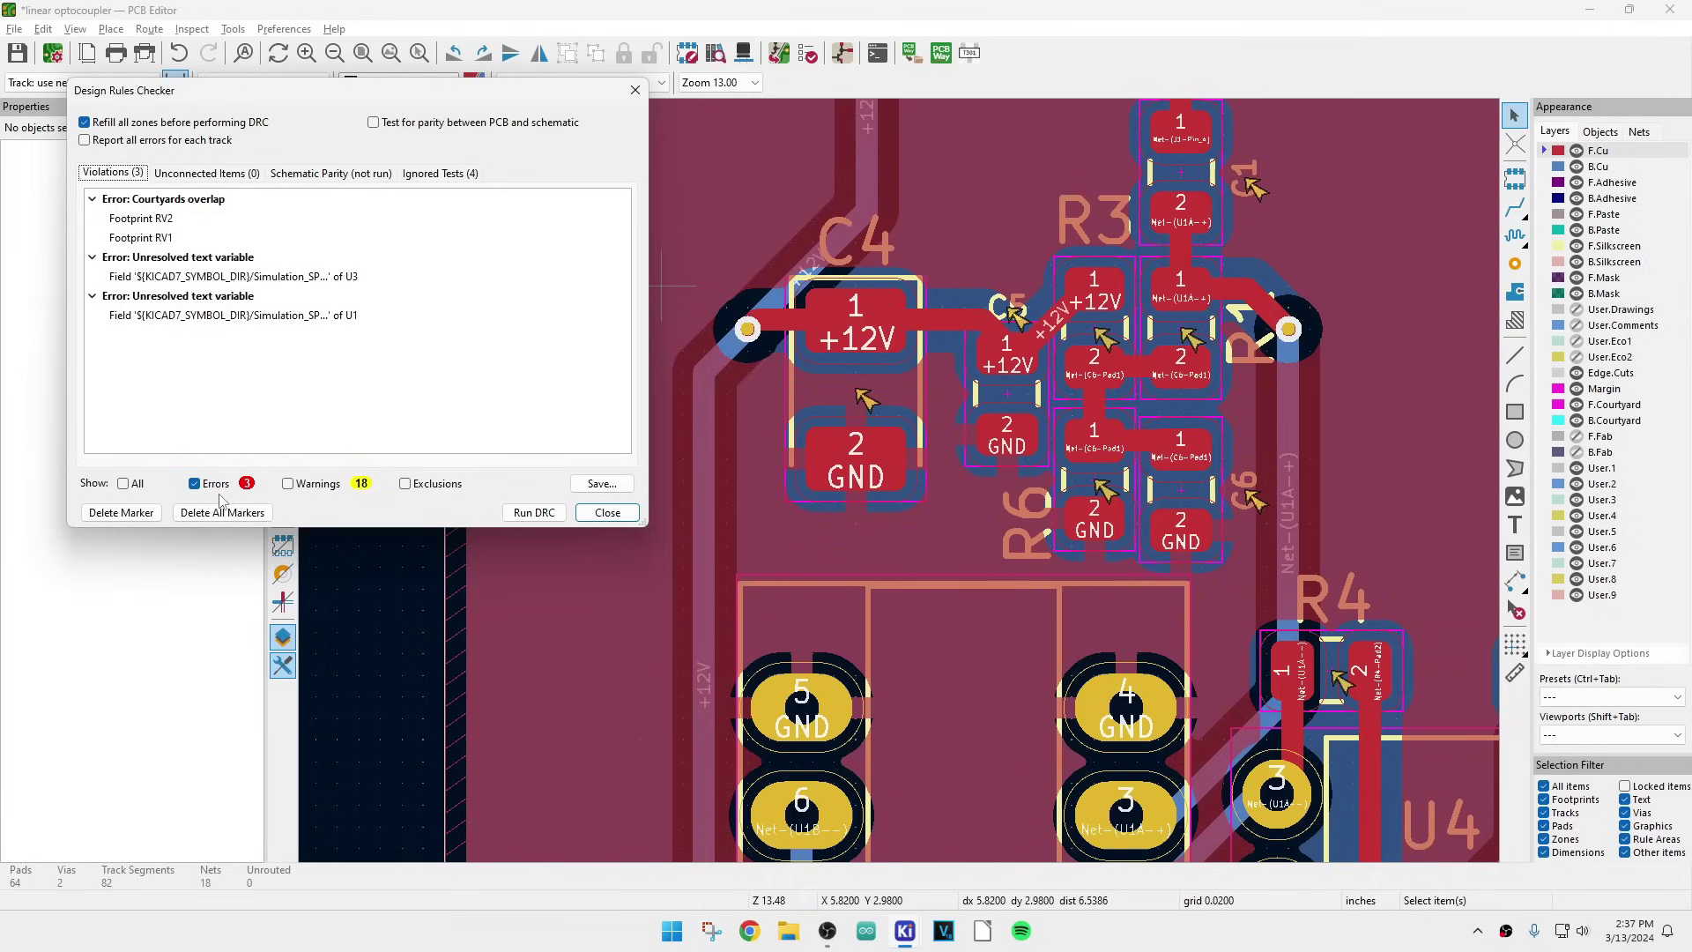
left_click(288, 484)
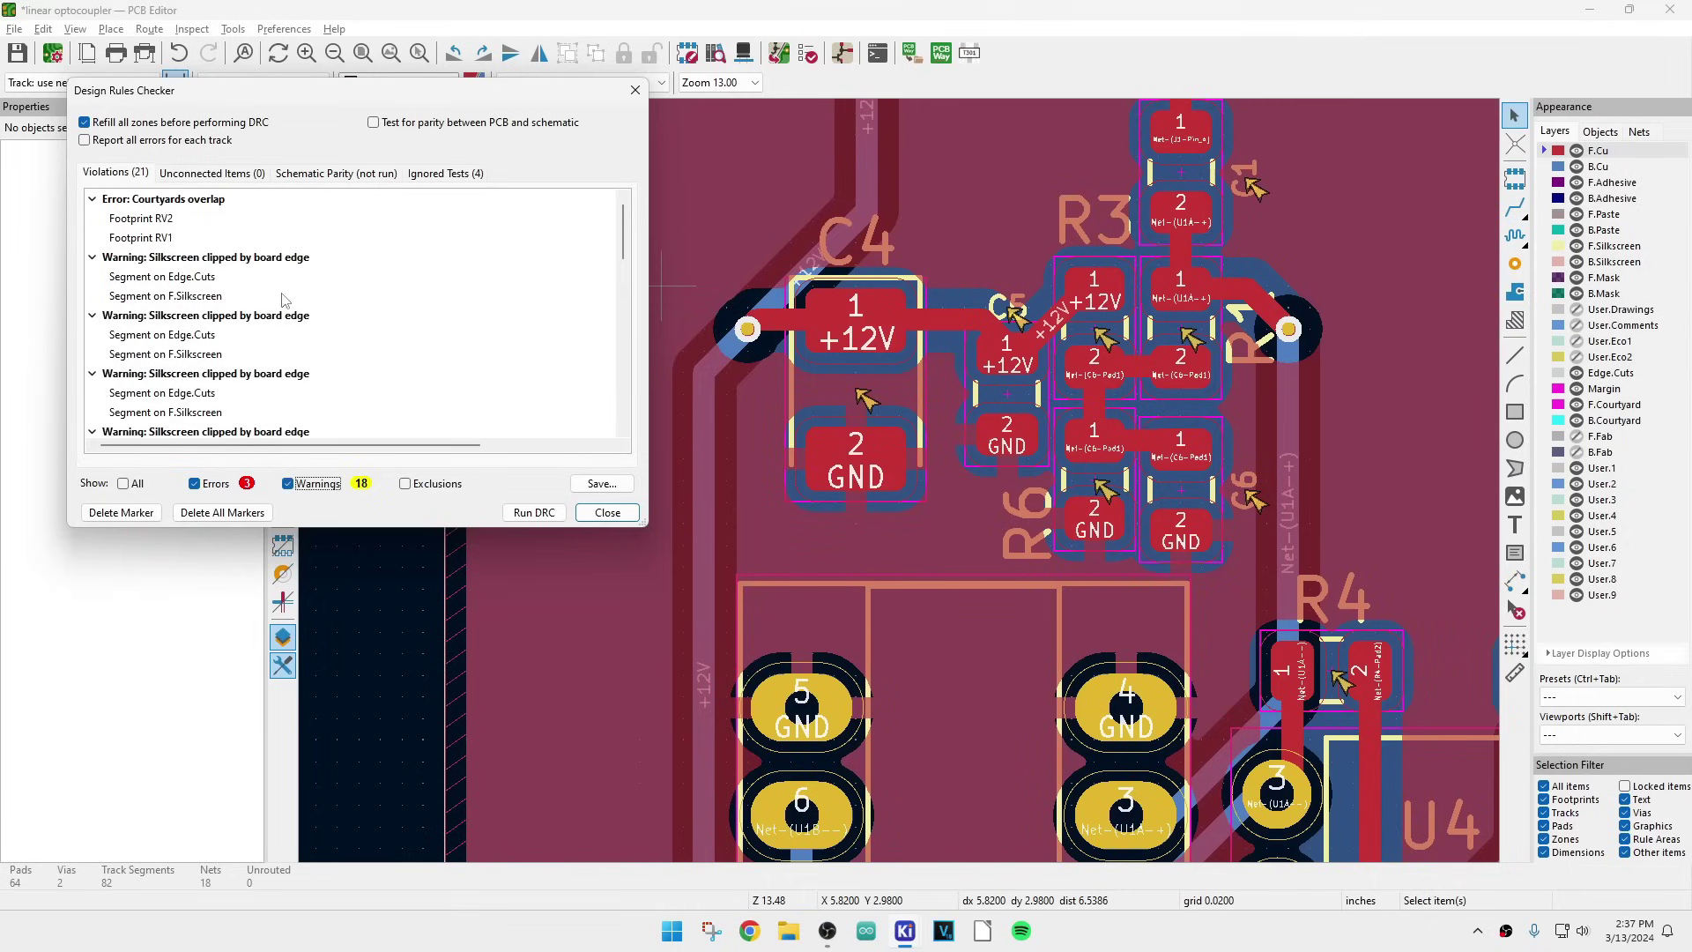
scroll(224, 262, "down", 2)
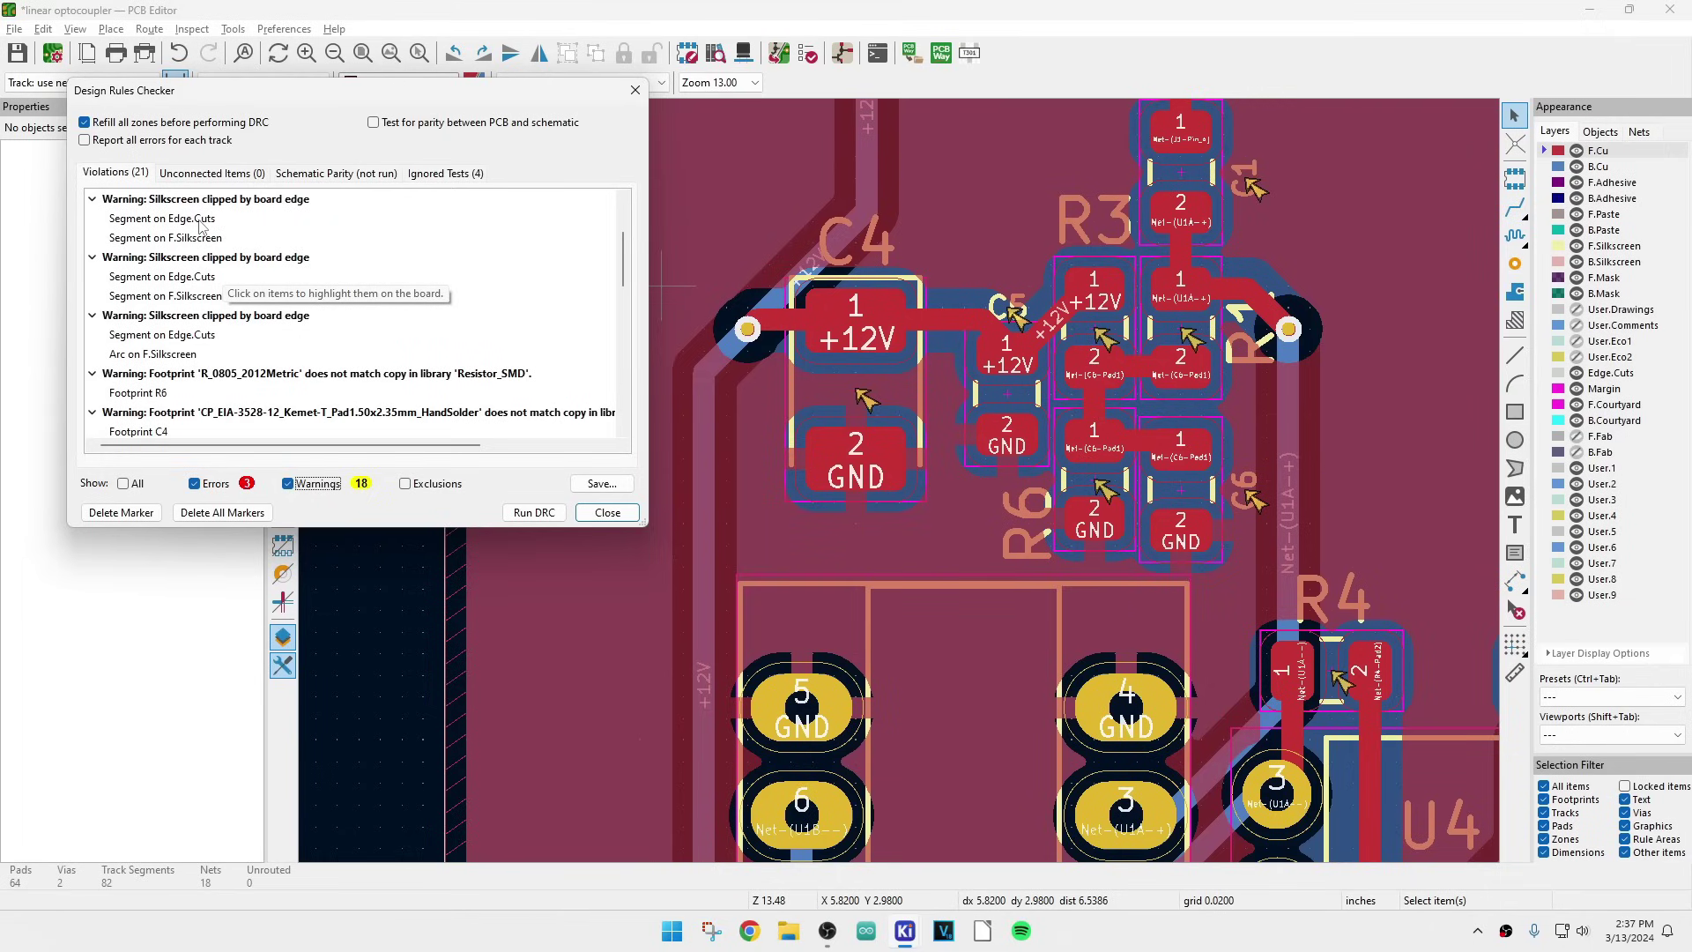
scroll(202, 226, "down", 2)
scroll(202, 226, "down", 2)
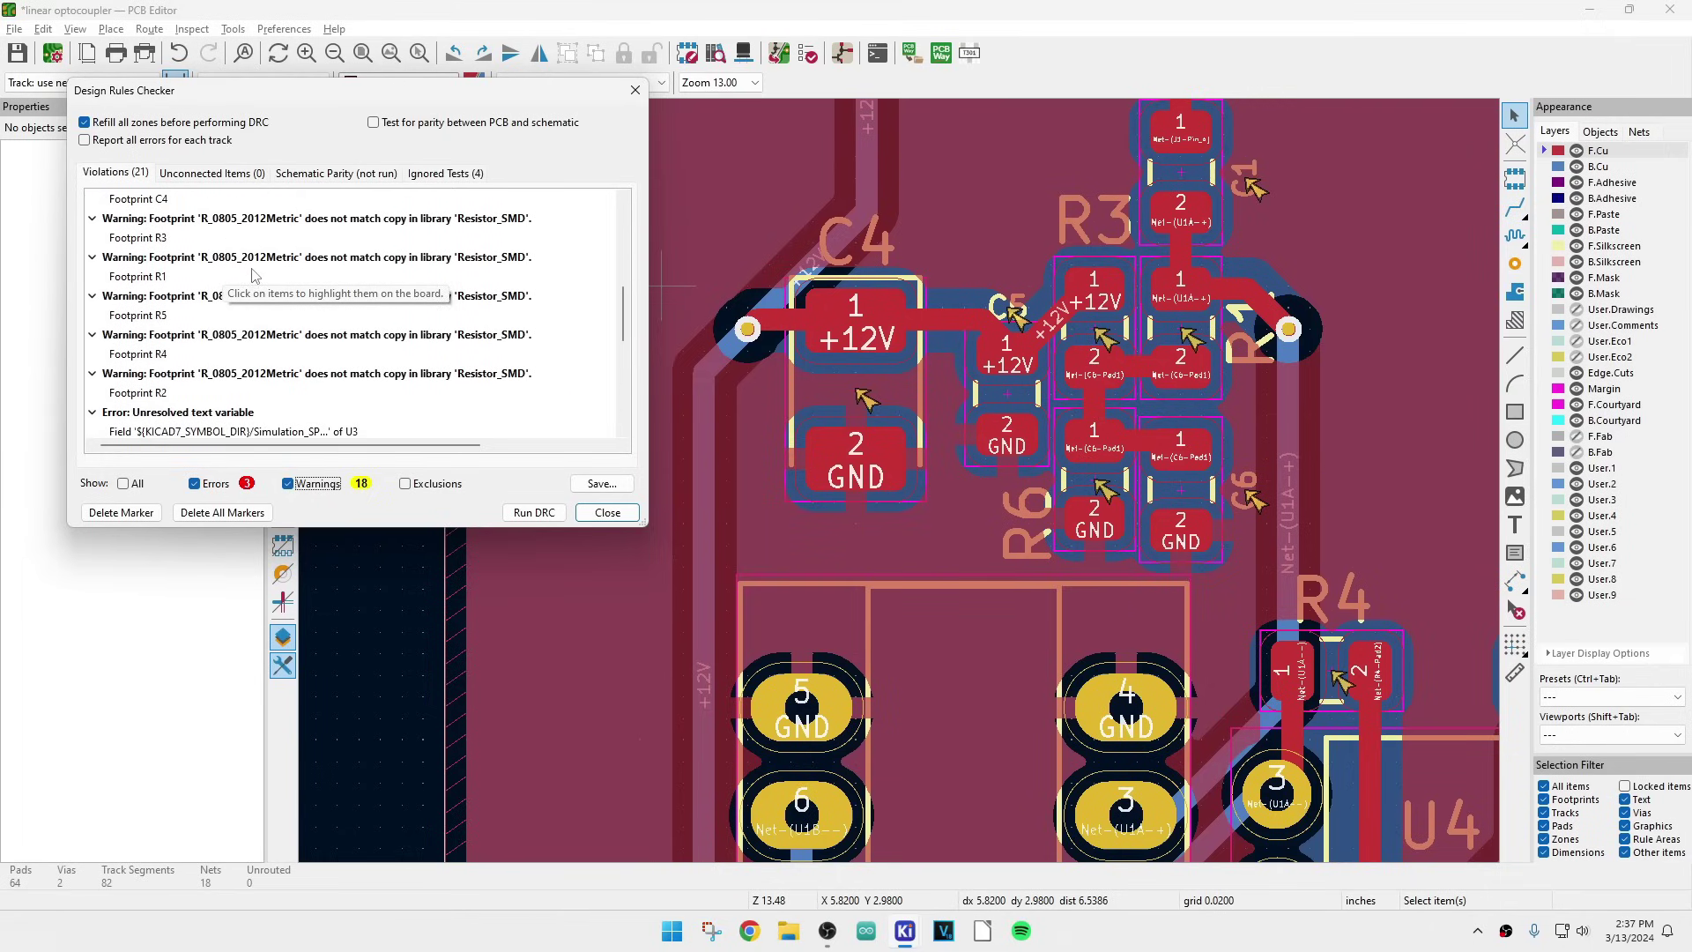
scroll(254, 276, "down", 3)
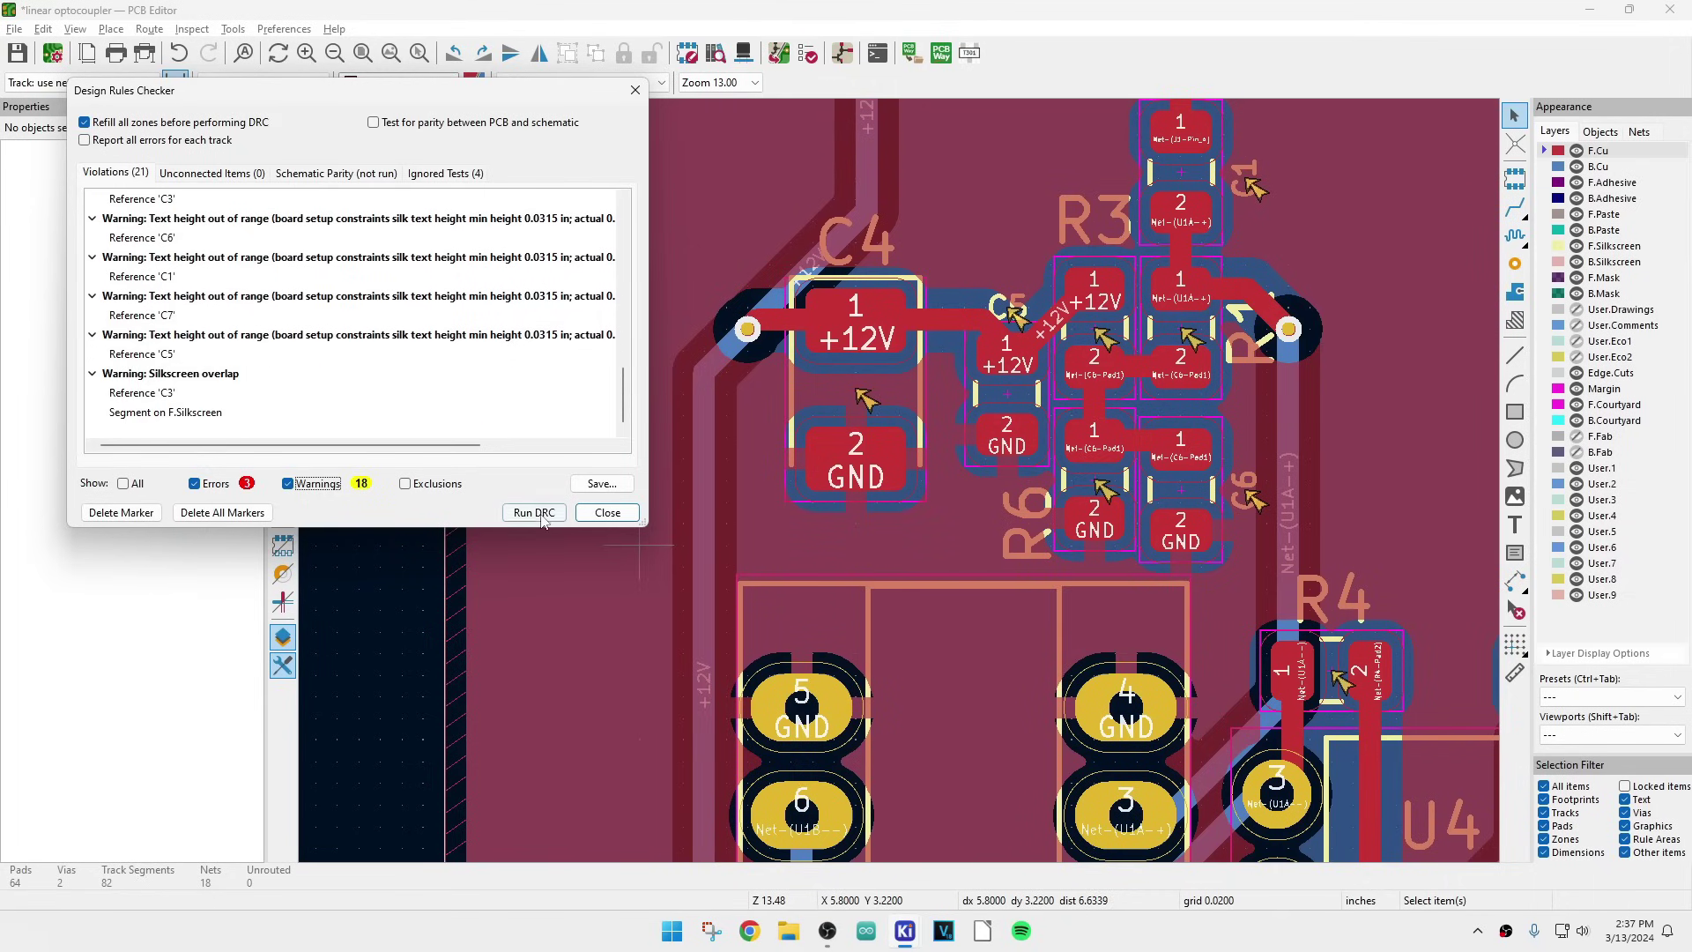
left_click(608, 513)
- Zoom to fit the whole optocoupler board and hide the B.Cu back copper layer
scroll(901, 481, "down", 4)
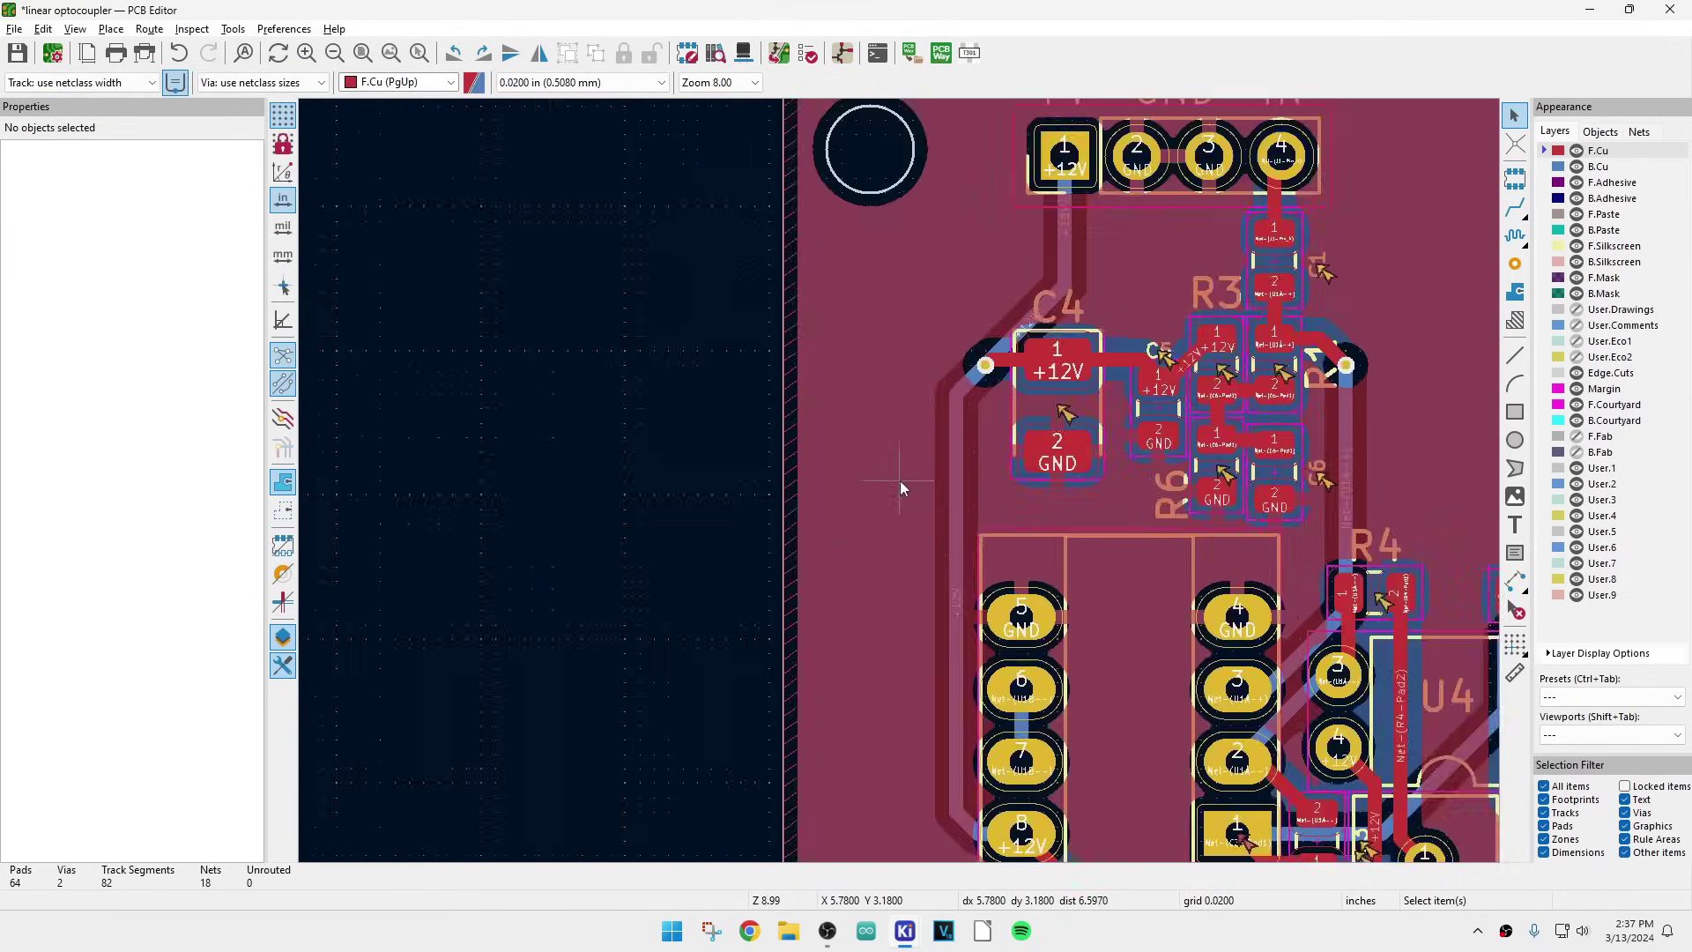
scroll(901, 481, "up", 2)
scroll(901, 481, "down", 2)
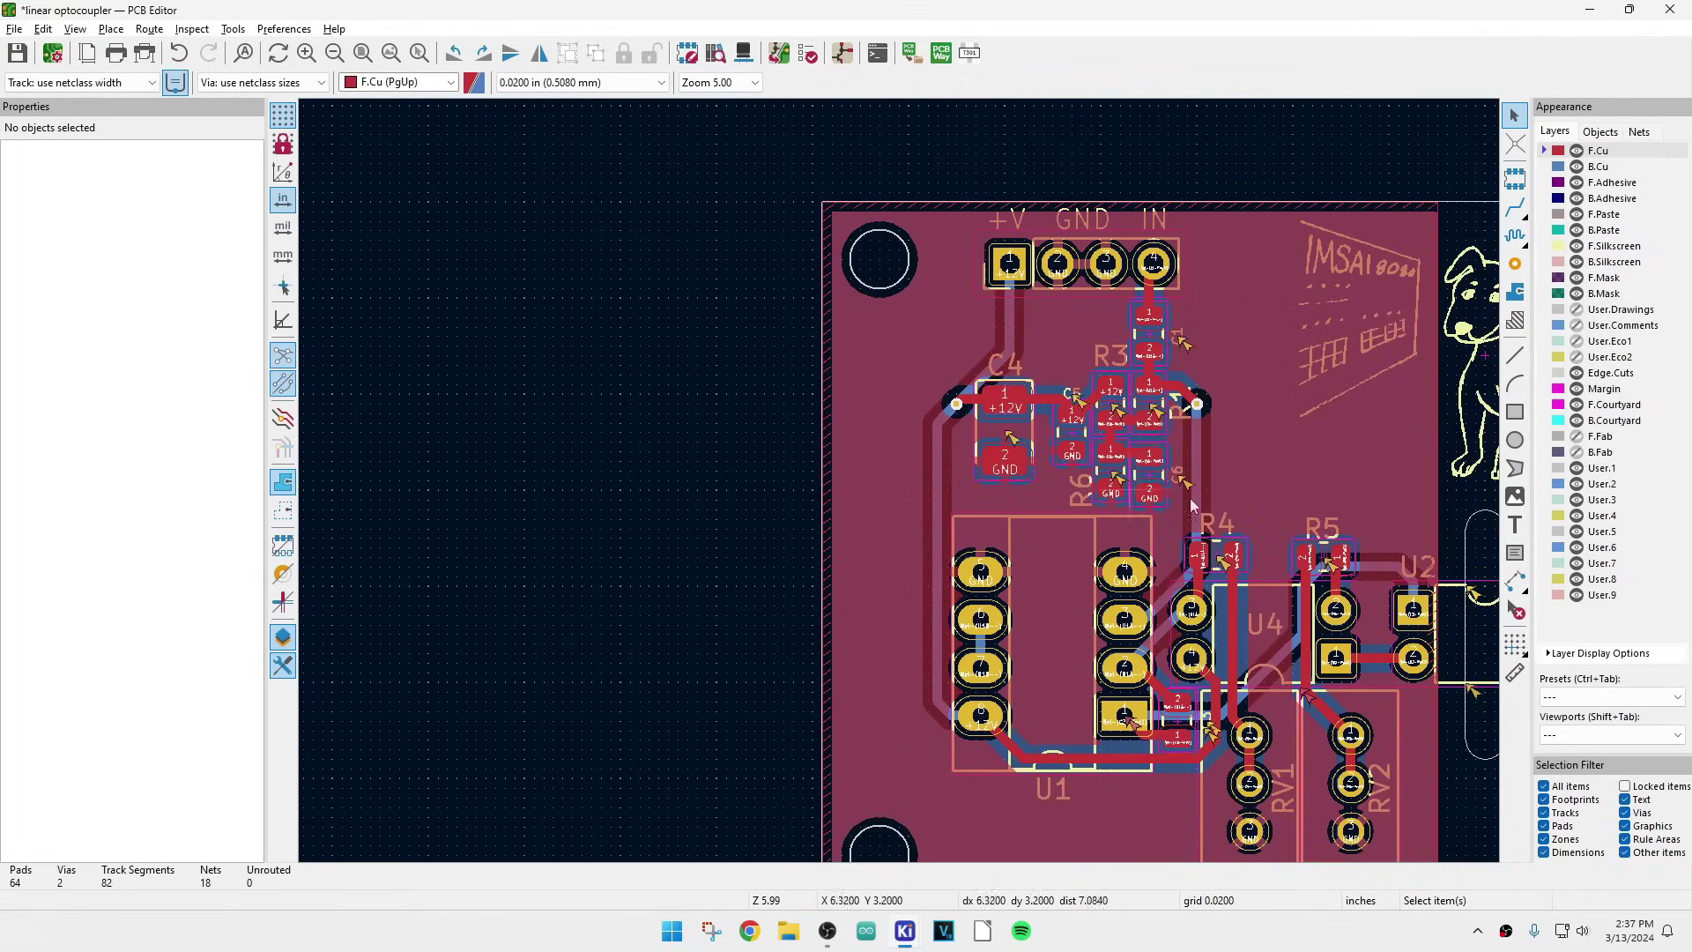
scroll(901, 479, "up", 2)
scroll(849, 523, "up", 1)
scroll(901, 482, "down", 1)
scroll(901, 481, "up", 2)
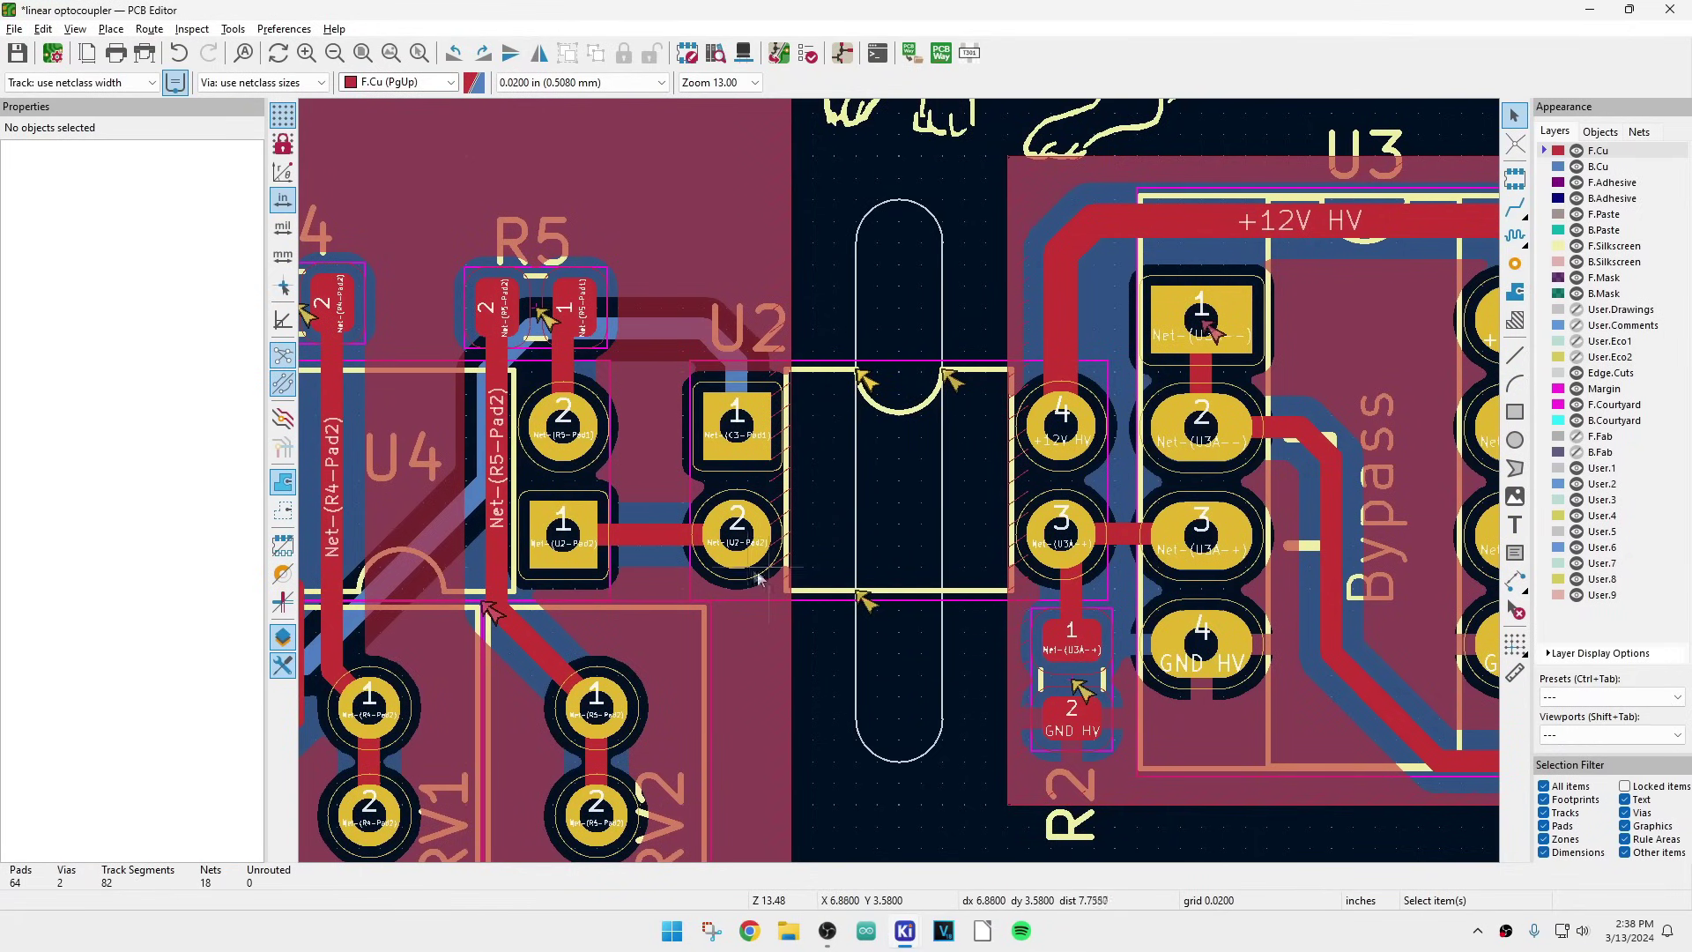
scroll(939, 440, "down", 5)
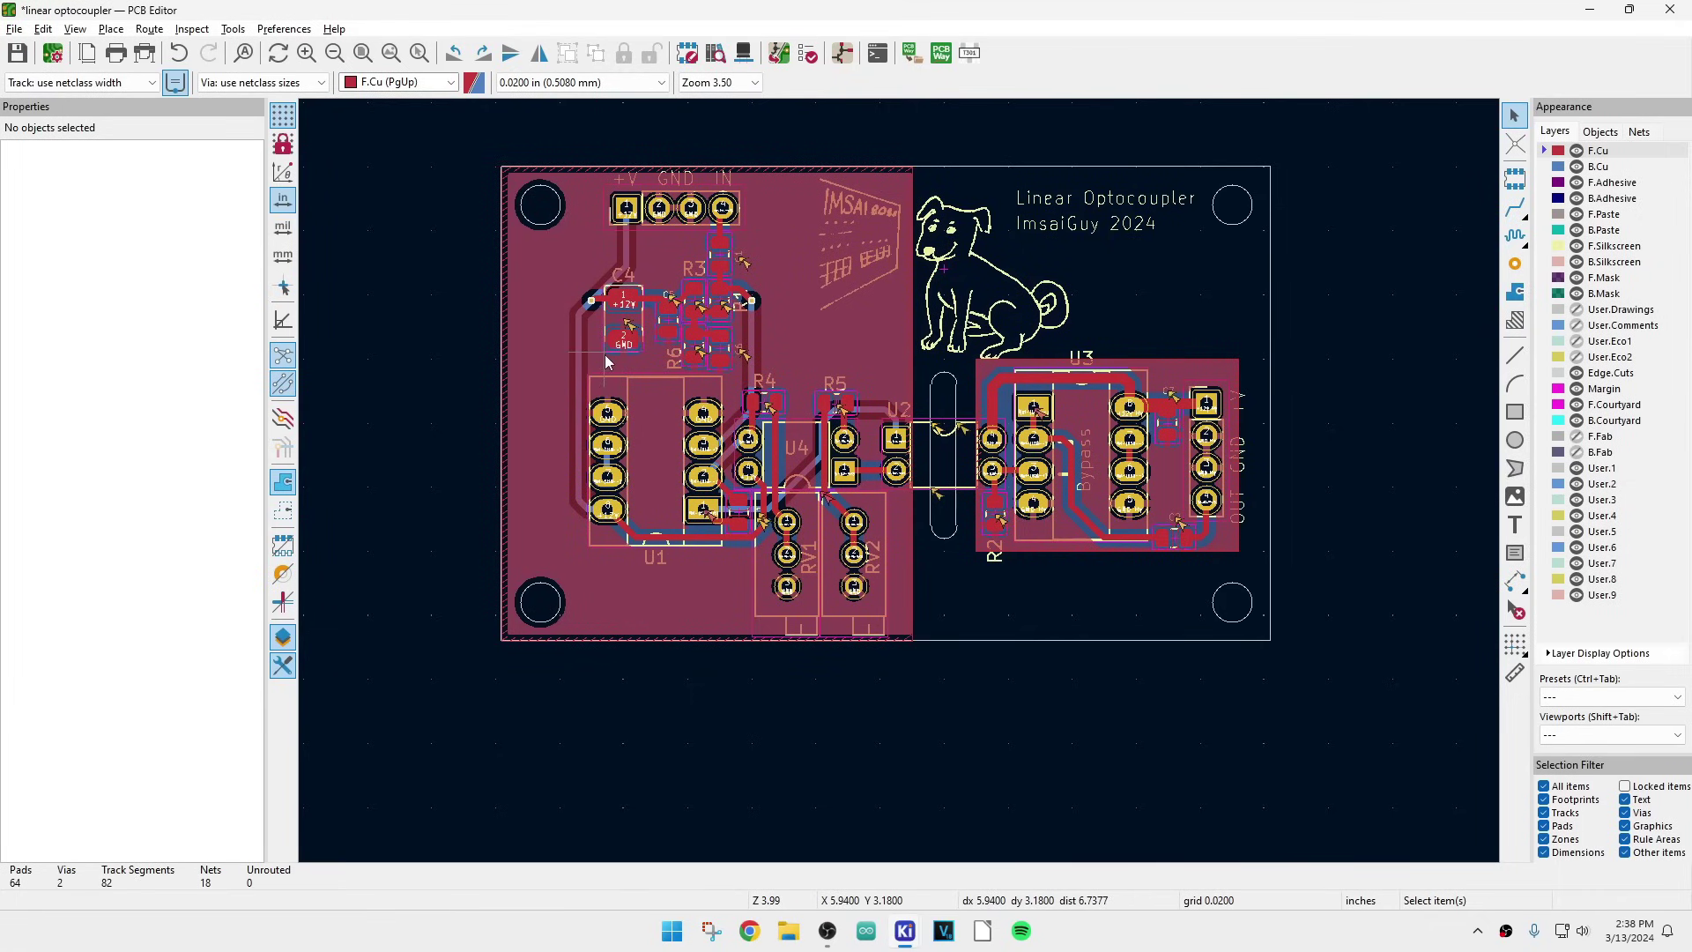
scroll(605, 355, "up", 1)
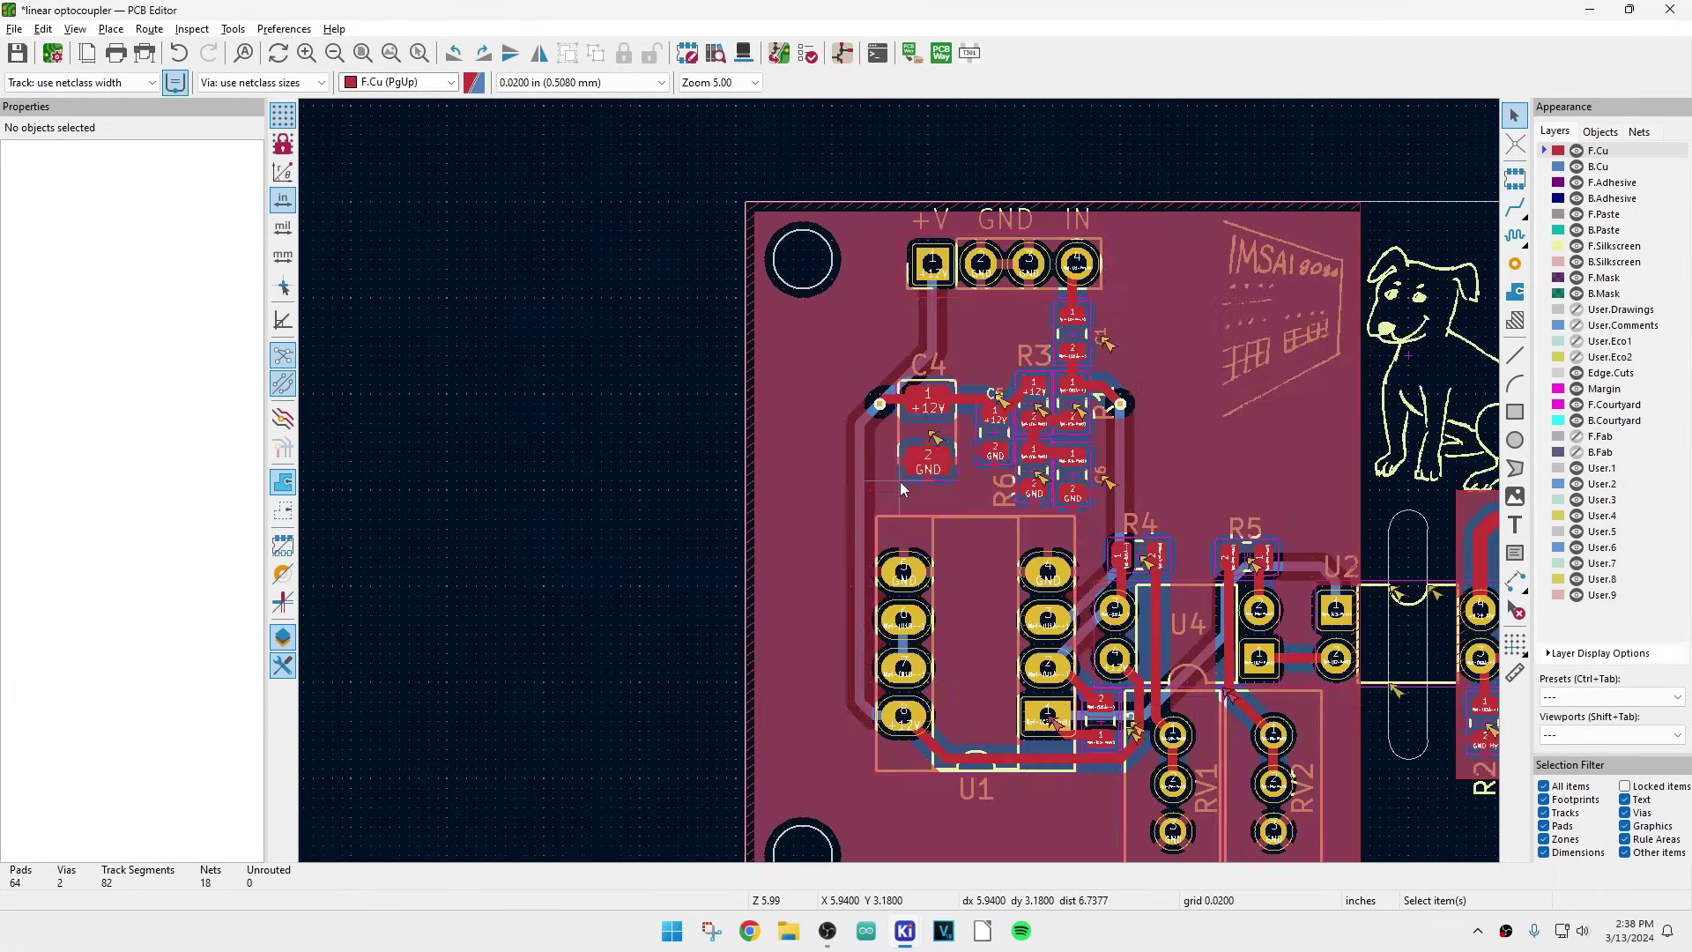
scroll(900, 481, "down", 1)
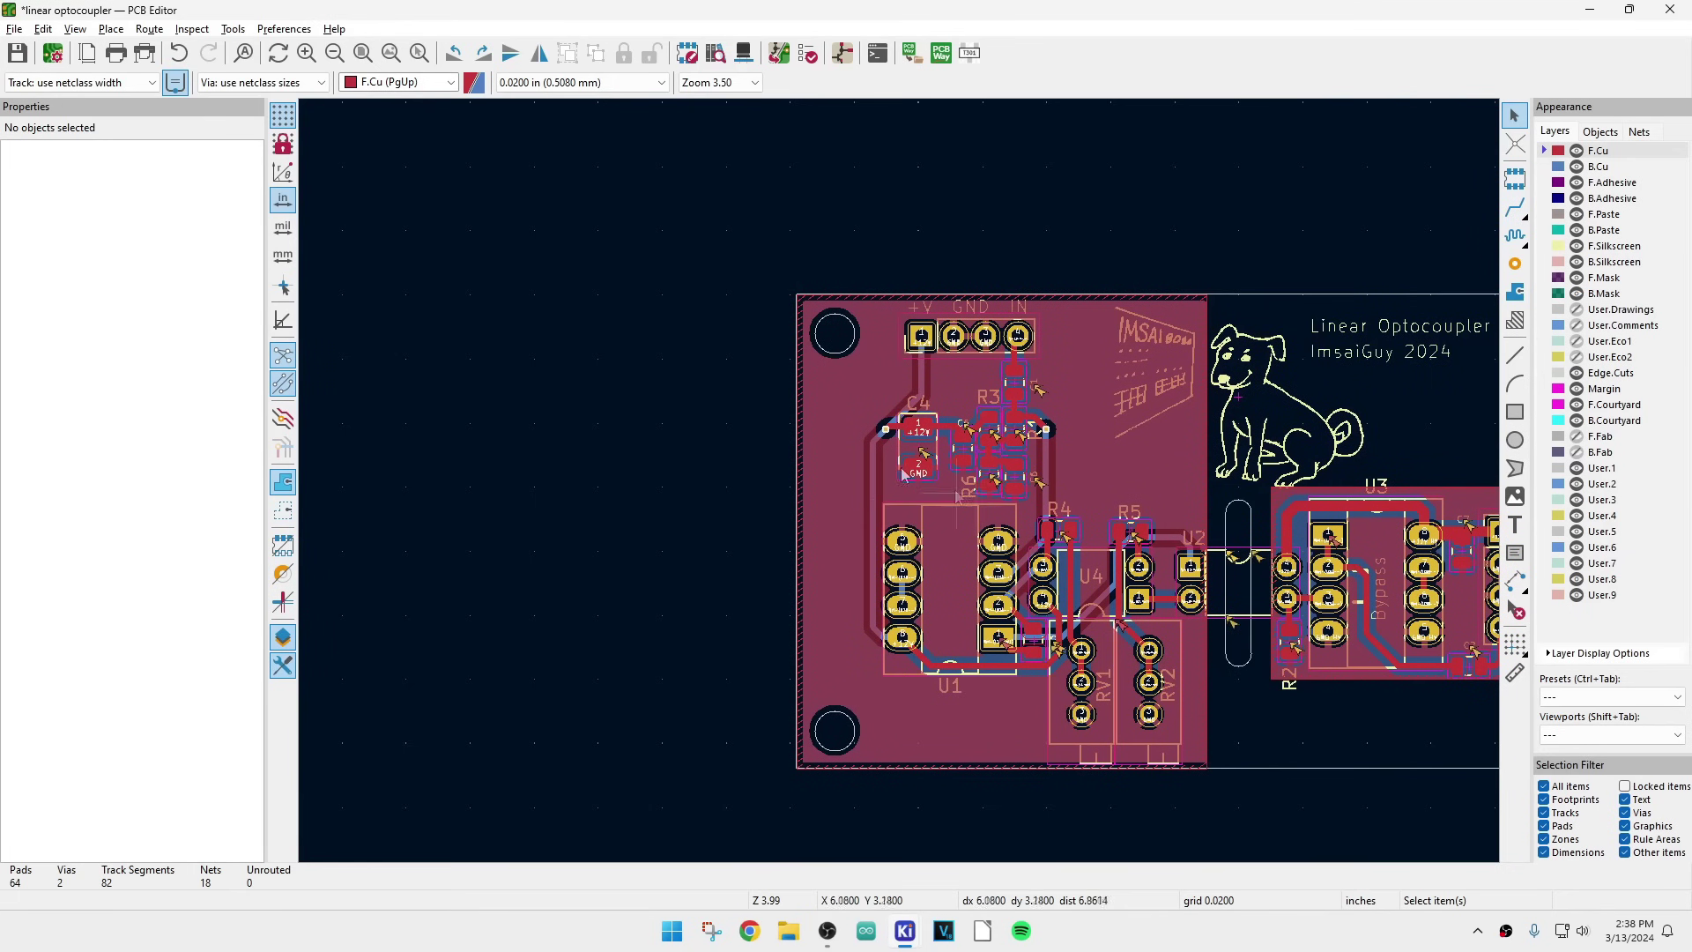
left_click(362, 52)
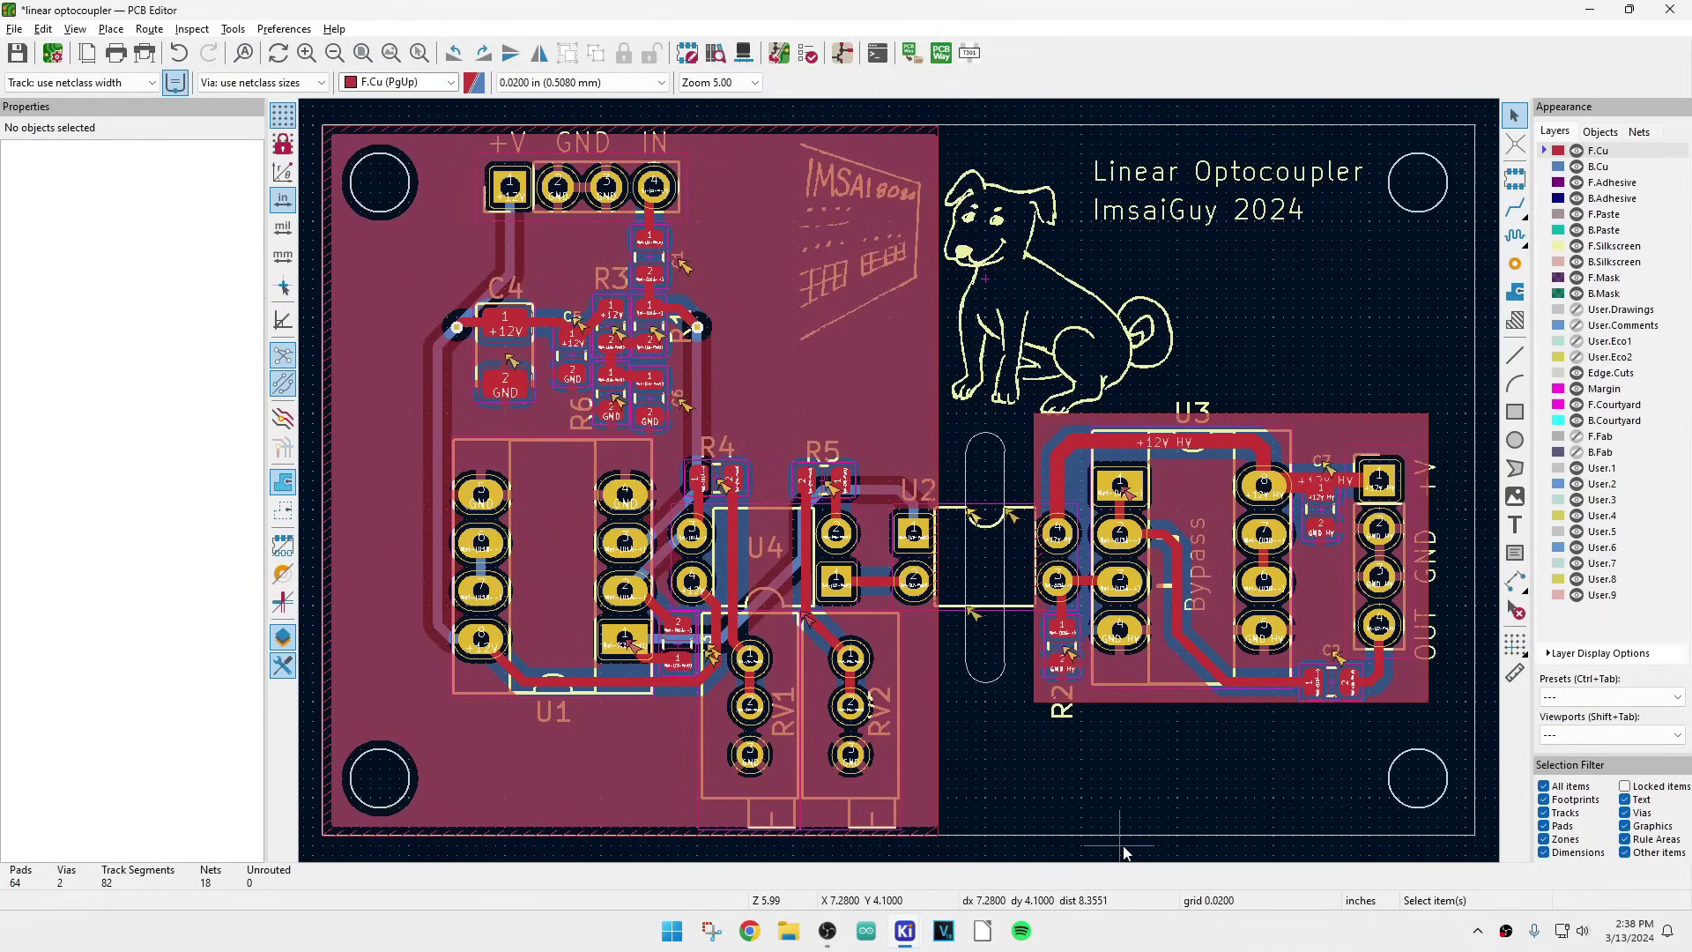
left_click(1576, 167)
- Hide F.Cu and place the C3 reference label horizontally below its pads
left_click(1577, 151)
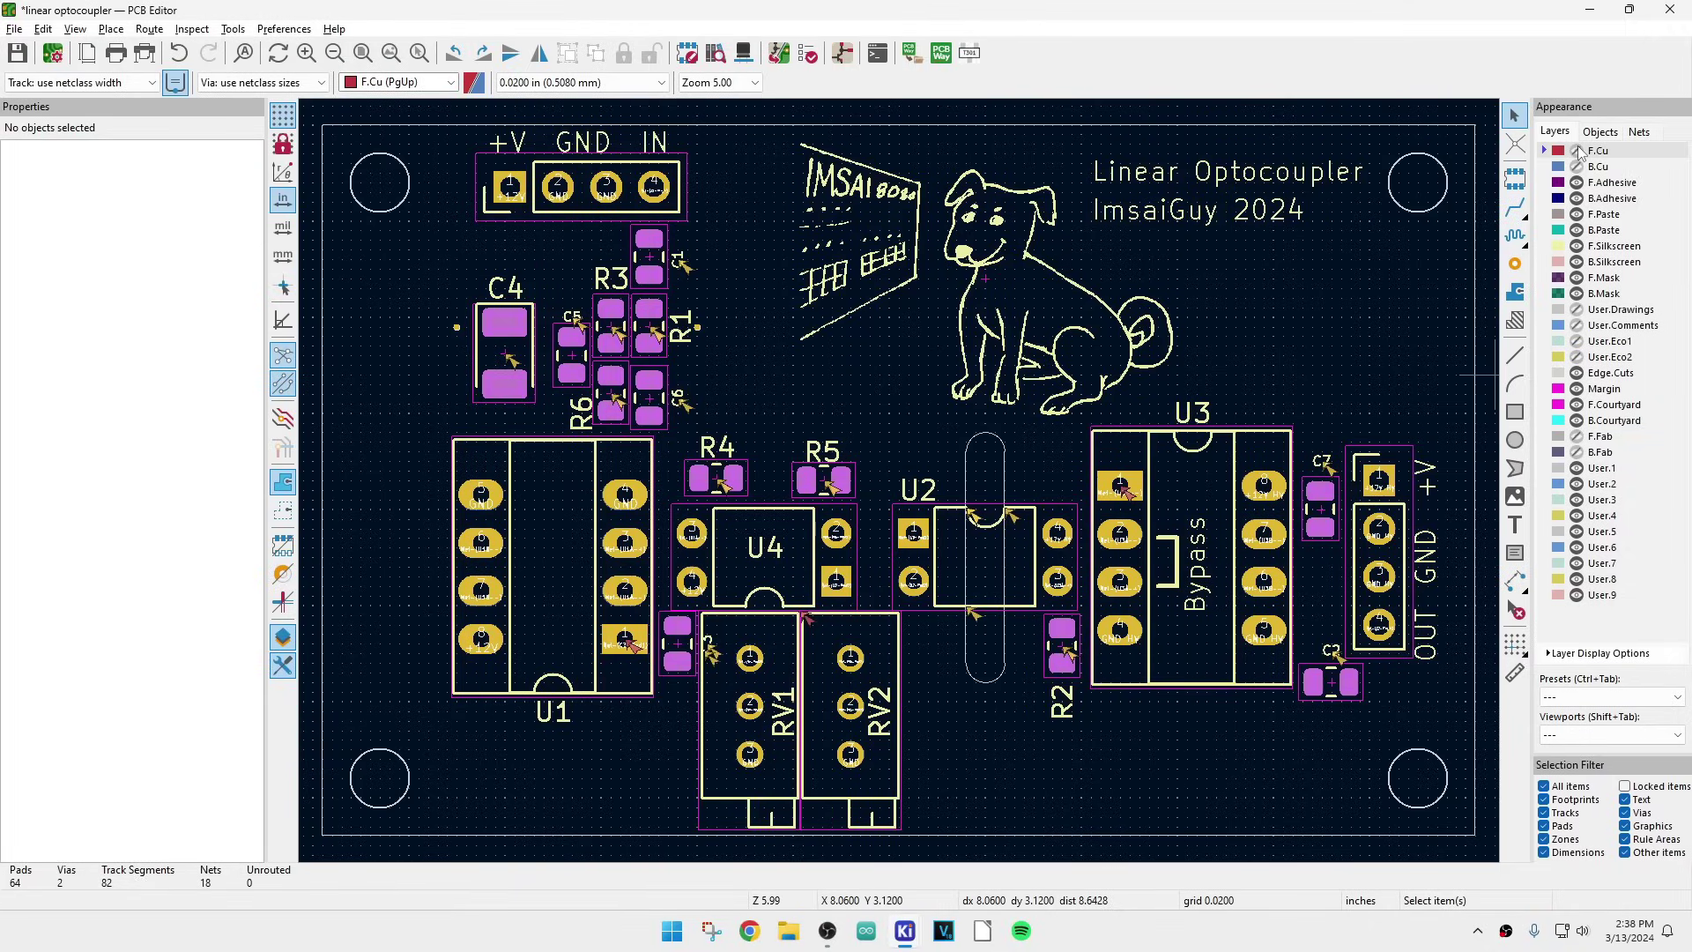
scroll(705, 647, "up", 5)
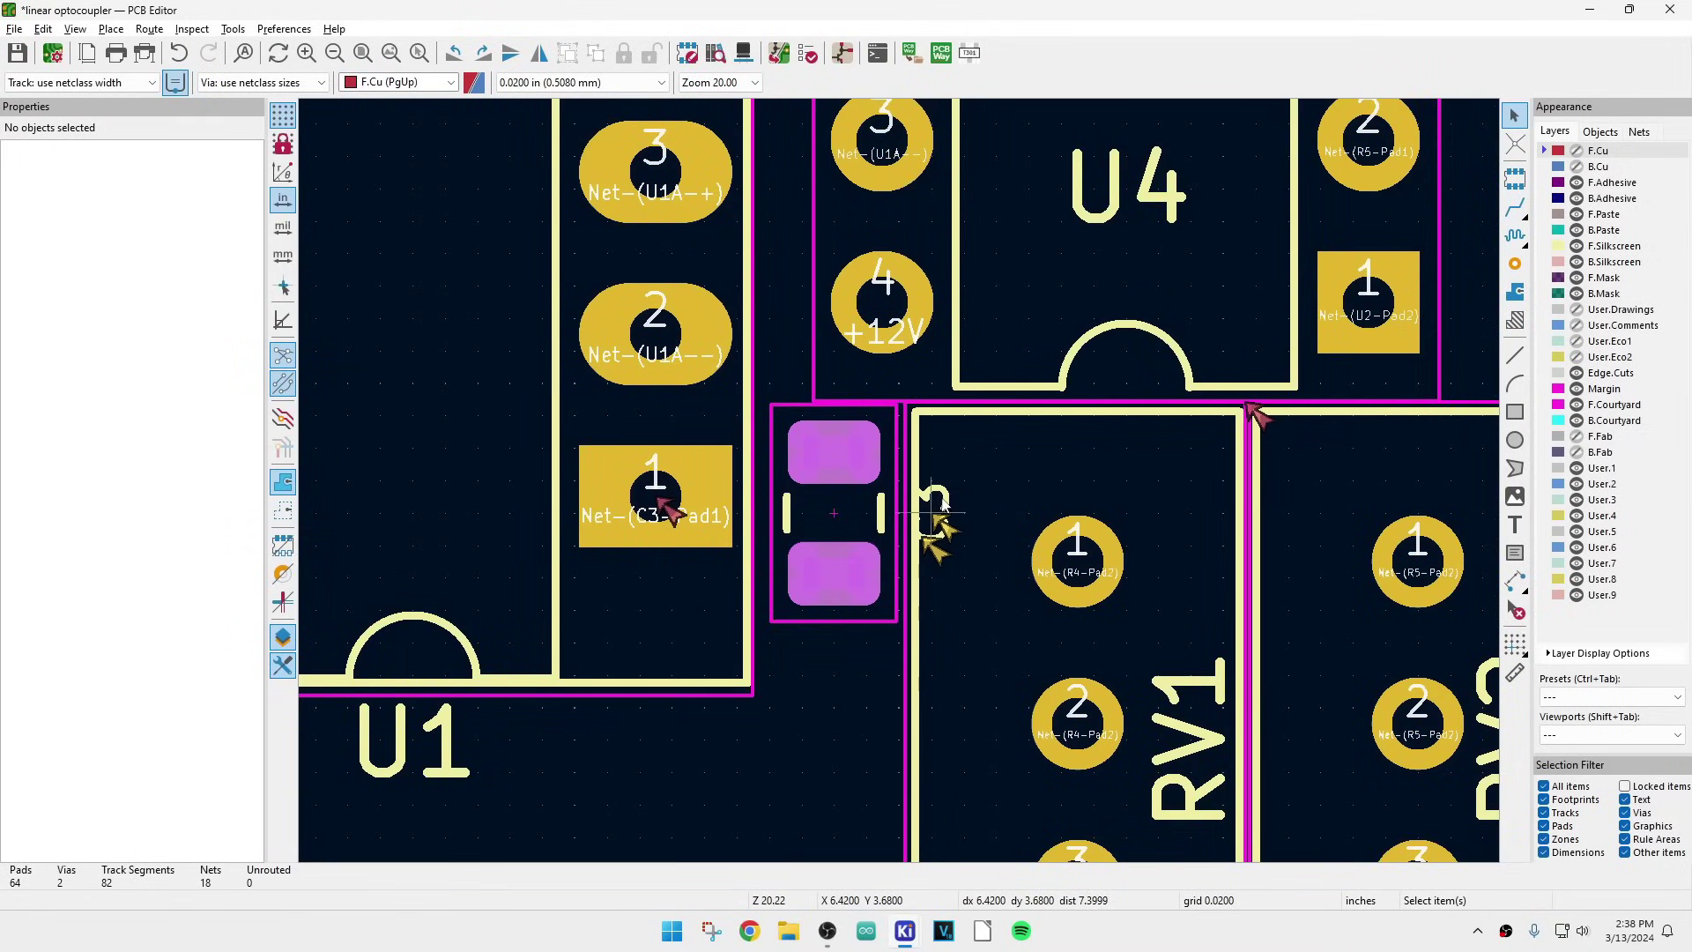
left_click(936, 506)
left_click_drag(936, 507, 842, 674)
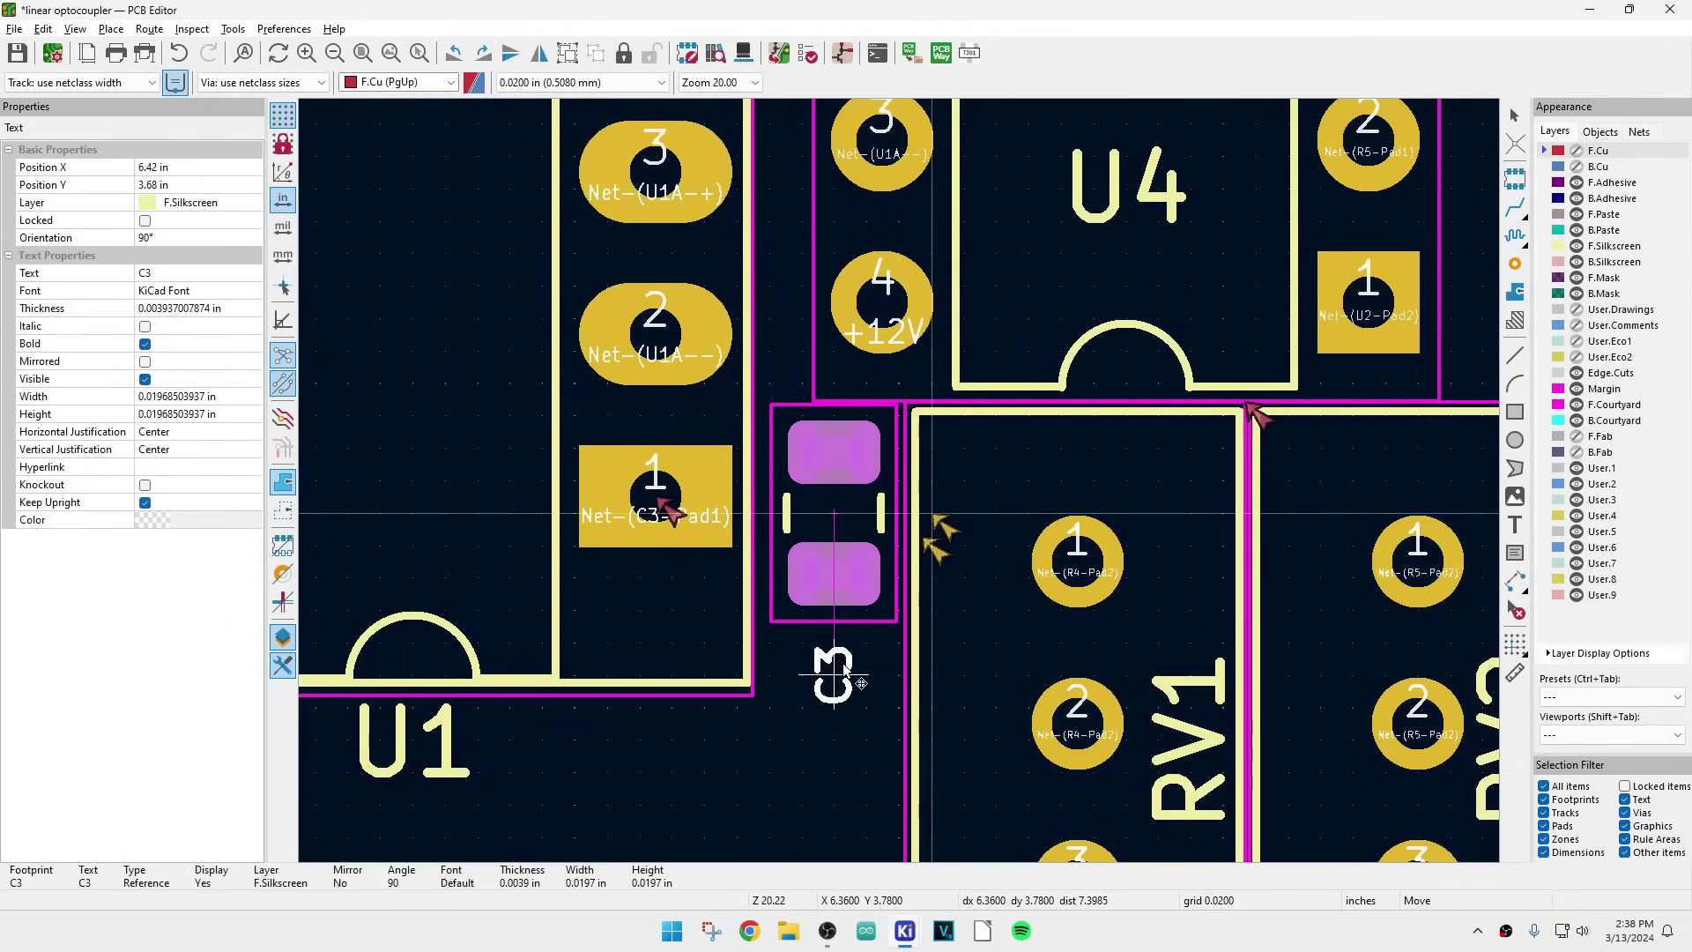
key("r")
left_click(847, 666)
- Make B.Silkscreen the active working layer
scroll(848, 676, "down", 5)
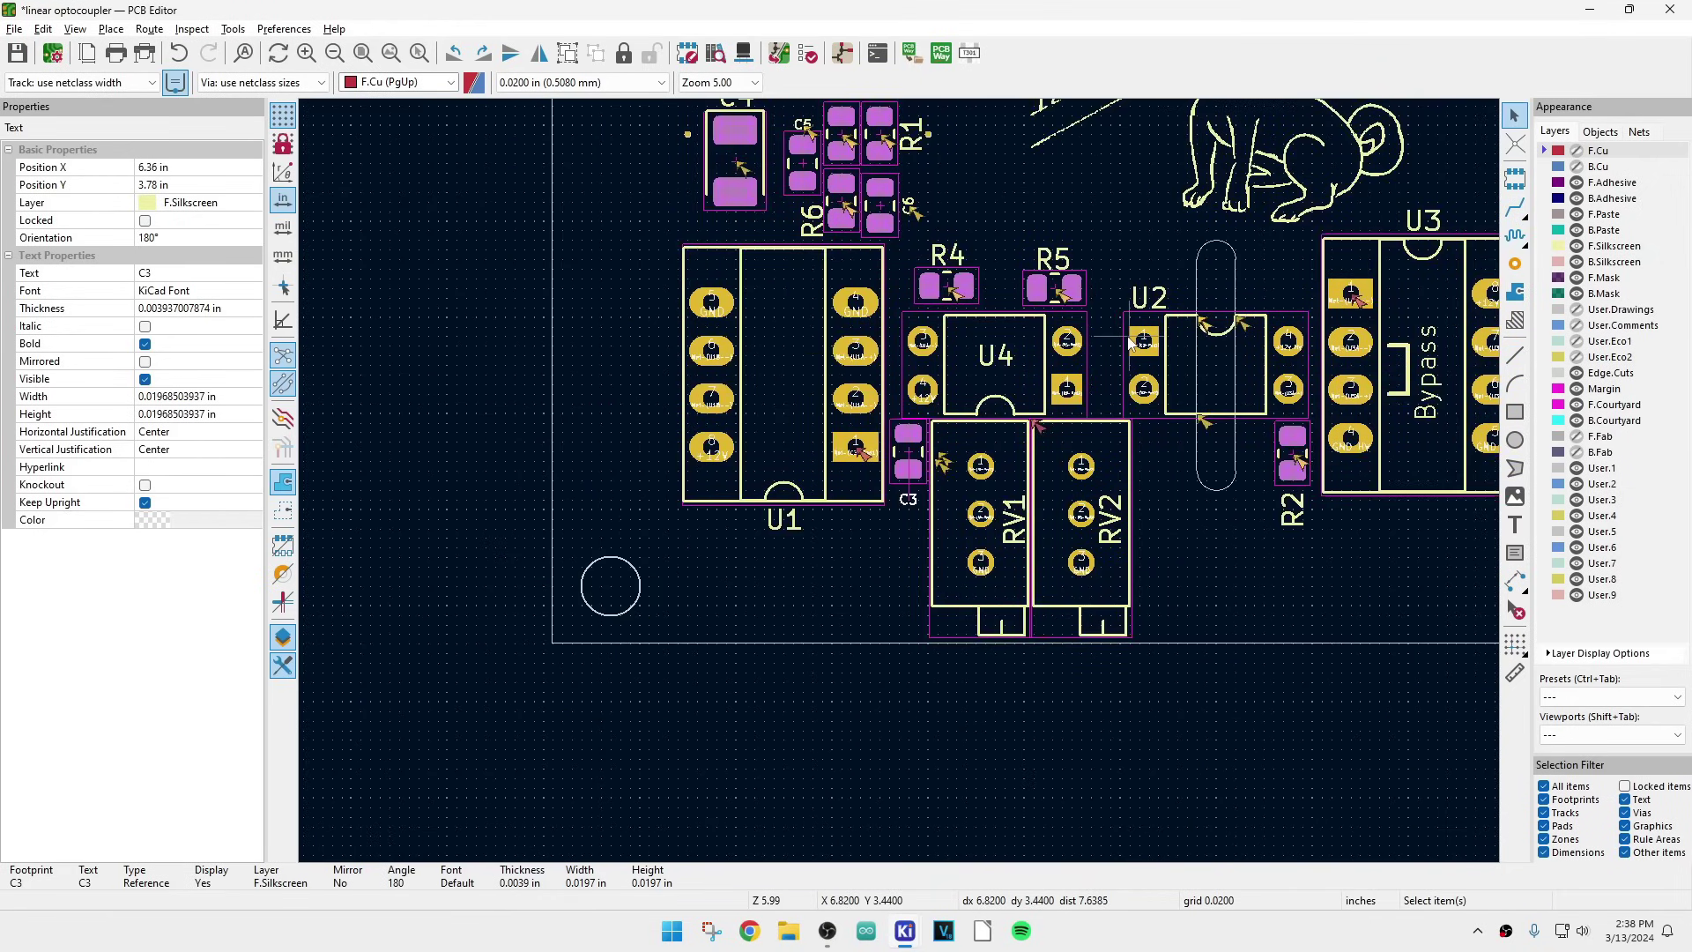
scroll(1130, 343, "down", 3)
scroll(802, 452, "up", 5)
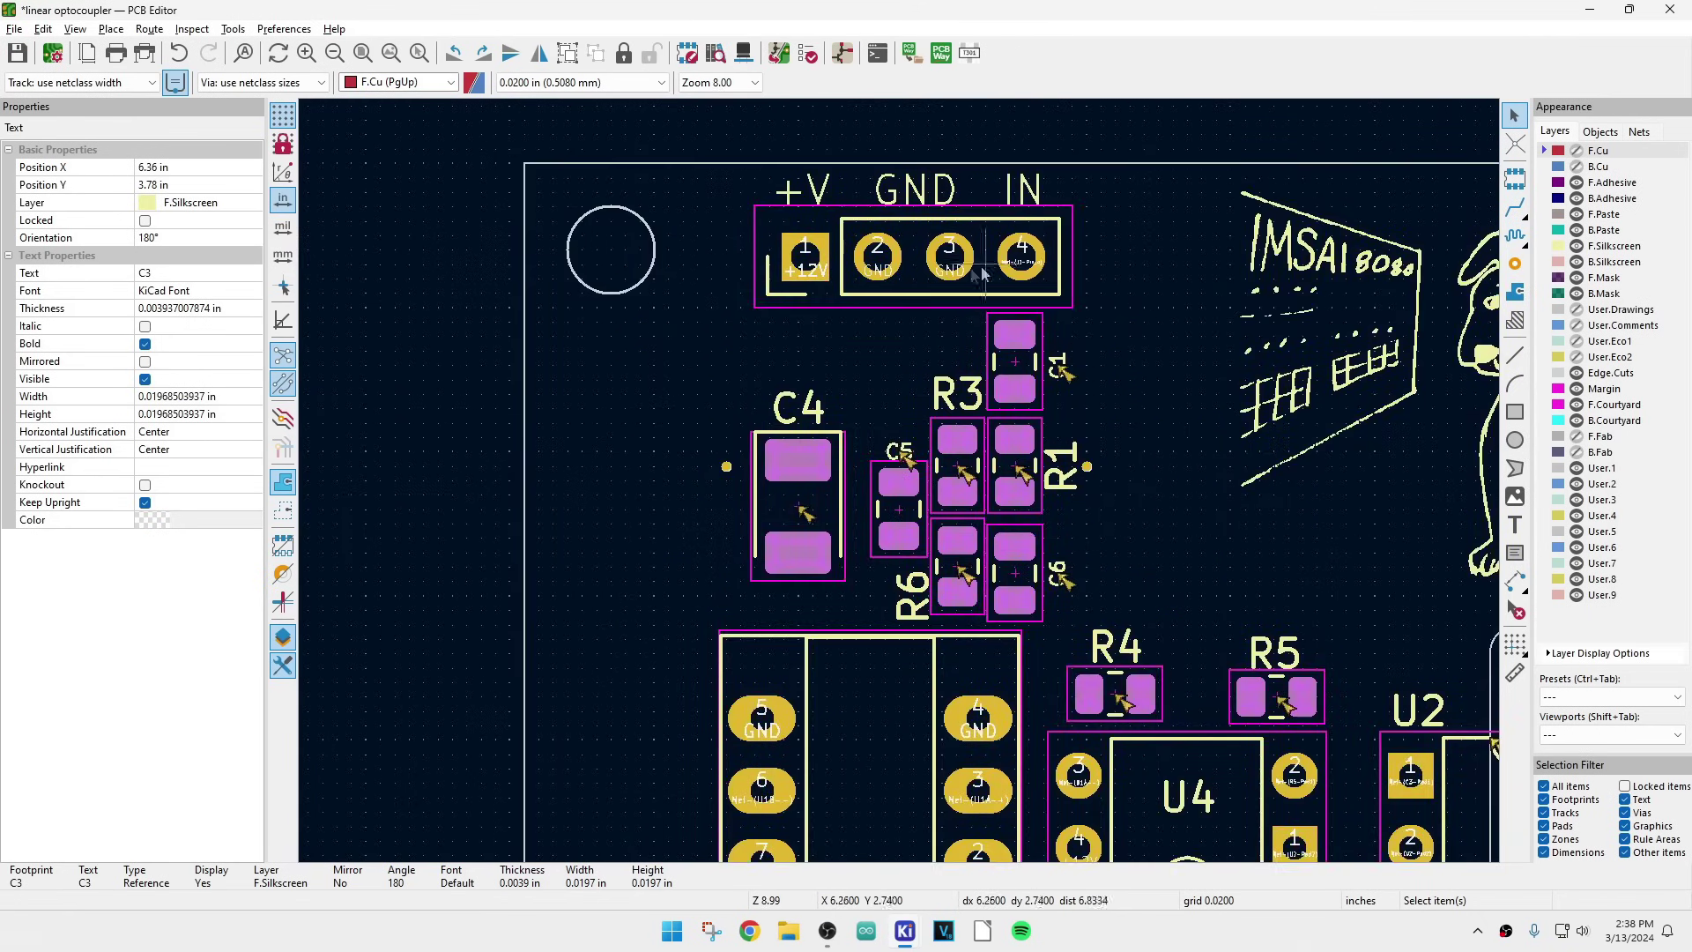
scroll(901, 481, "down", 3)
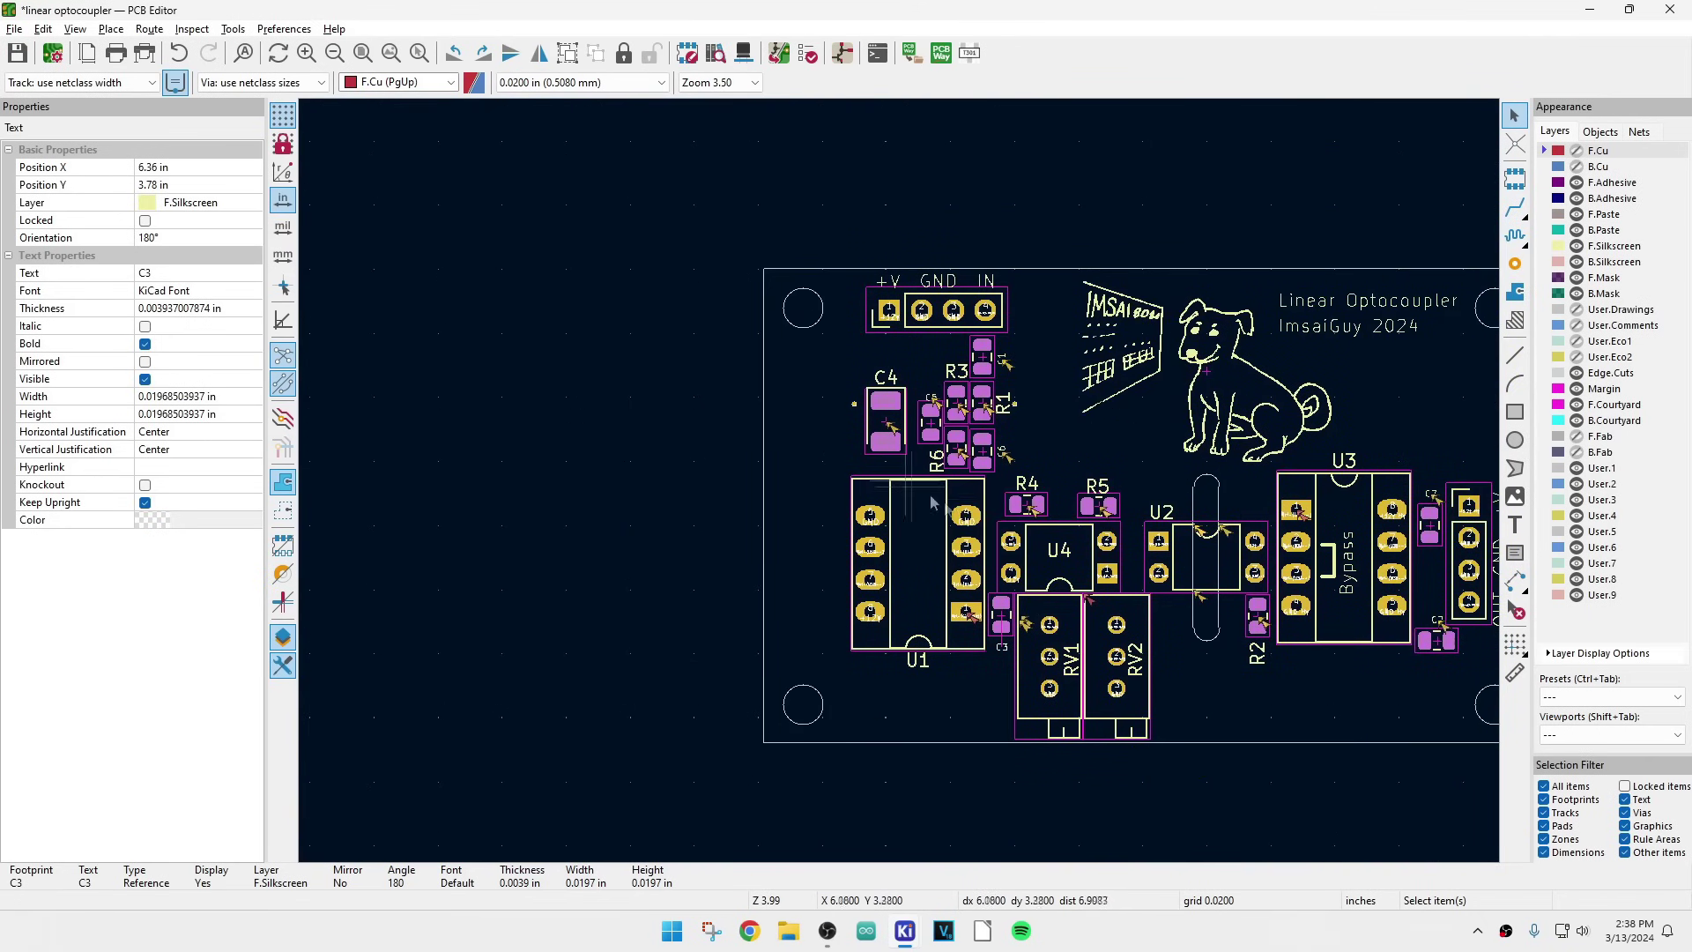
scroll(1089, 575, "up", 2)
scroll(1037, 639, "down", 1)
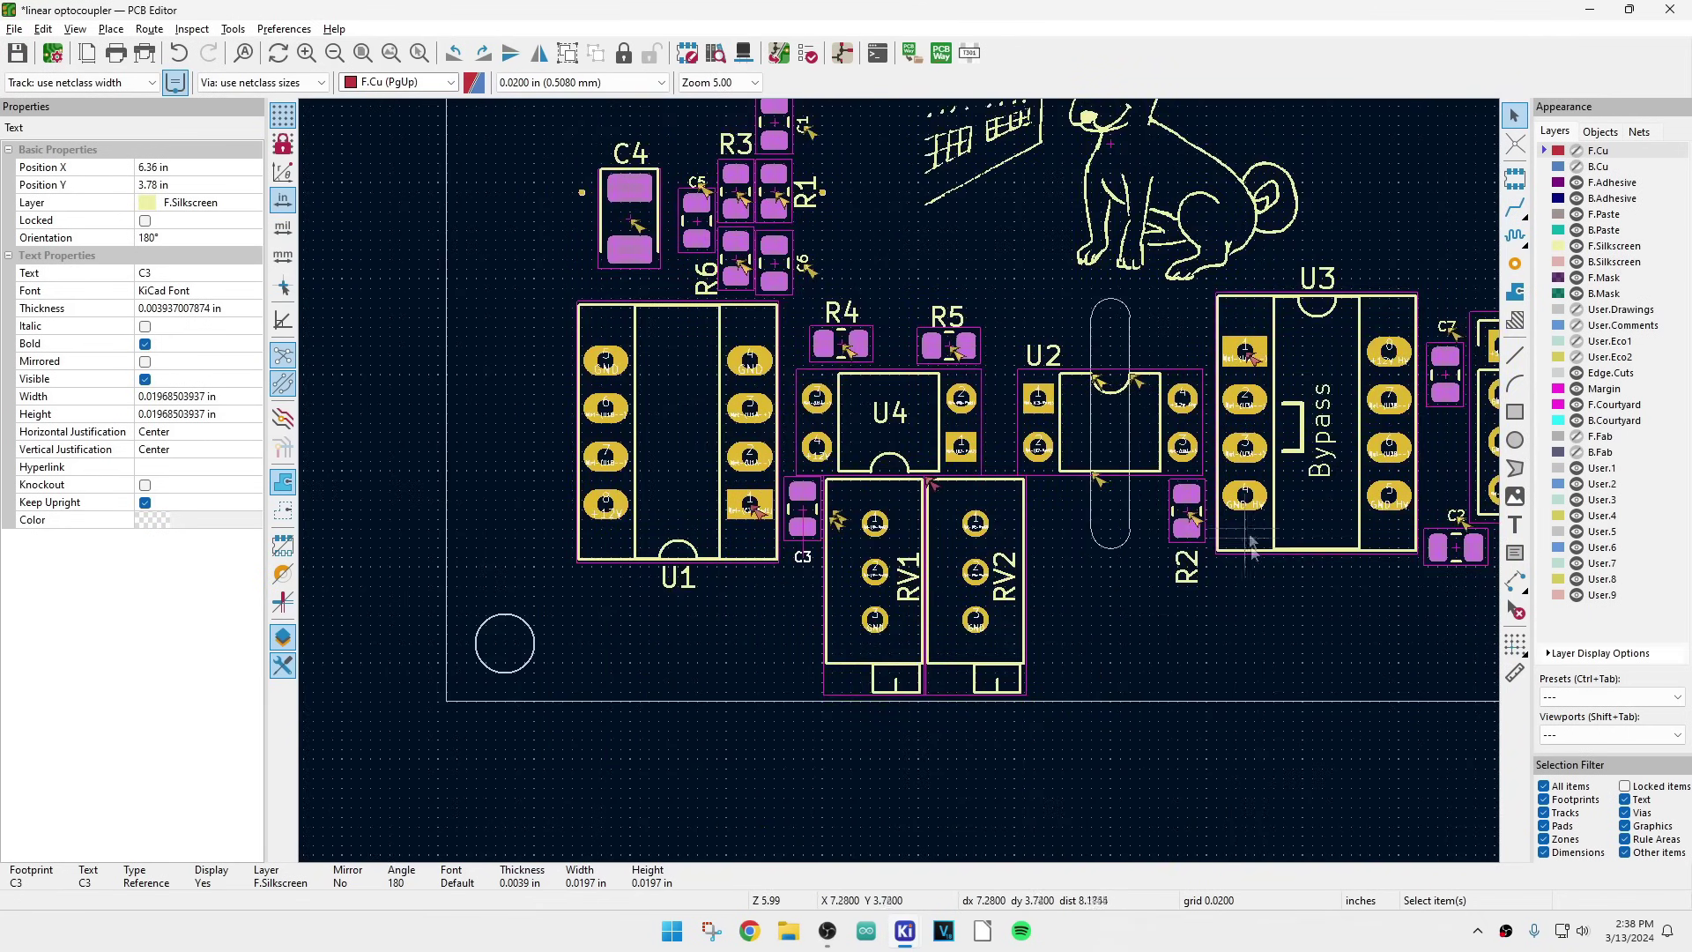
scroll(1251, 529, "down", 1)
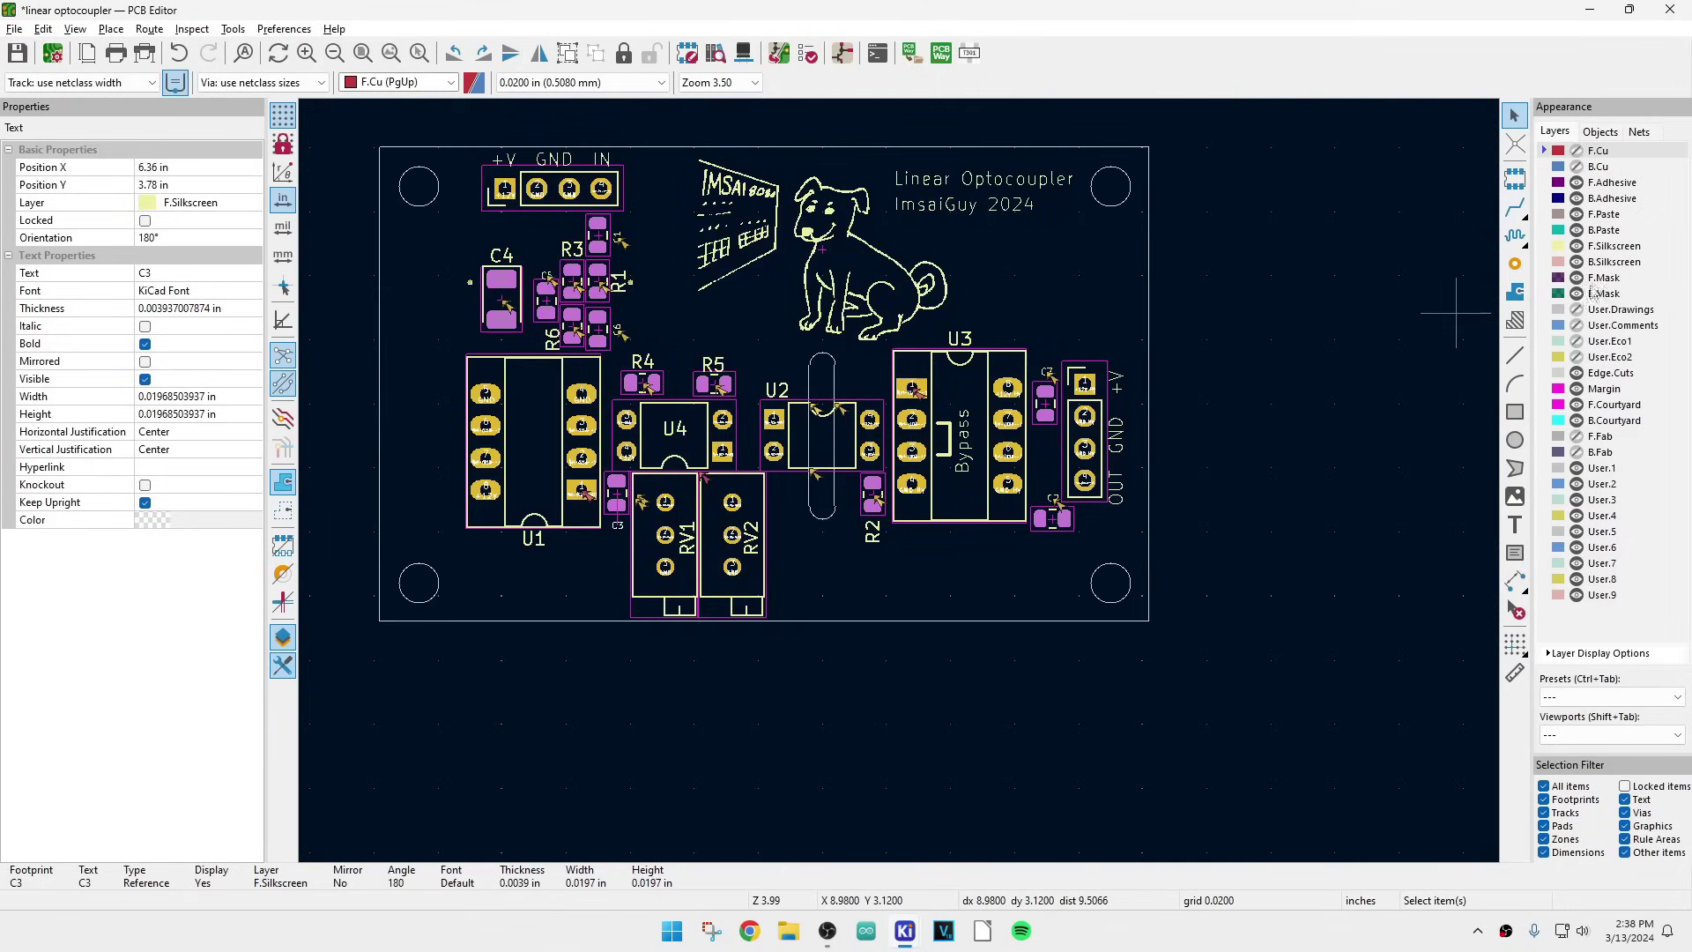
left_click(1602, 277)
- Hide the F.Paste, B.Courtyard and User.2 layers, then show front copper again
left_click(1608, 245)
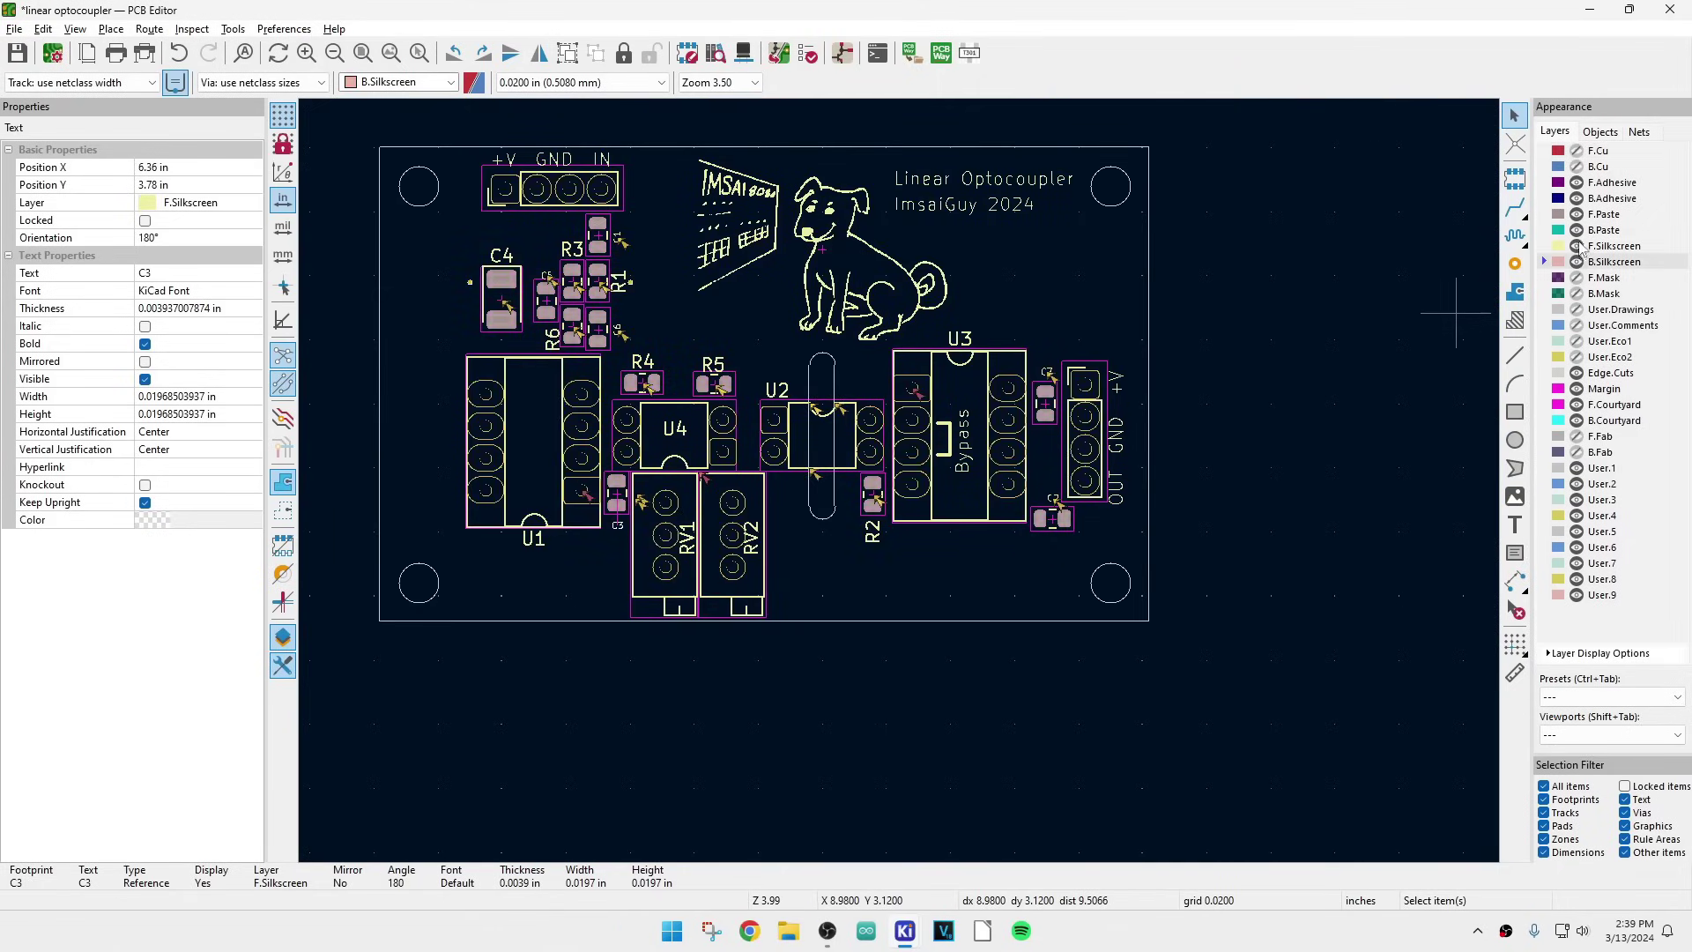
left_click(1608, 261)
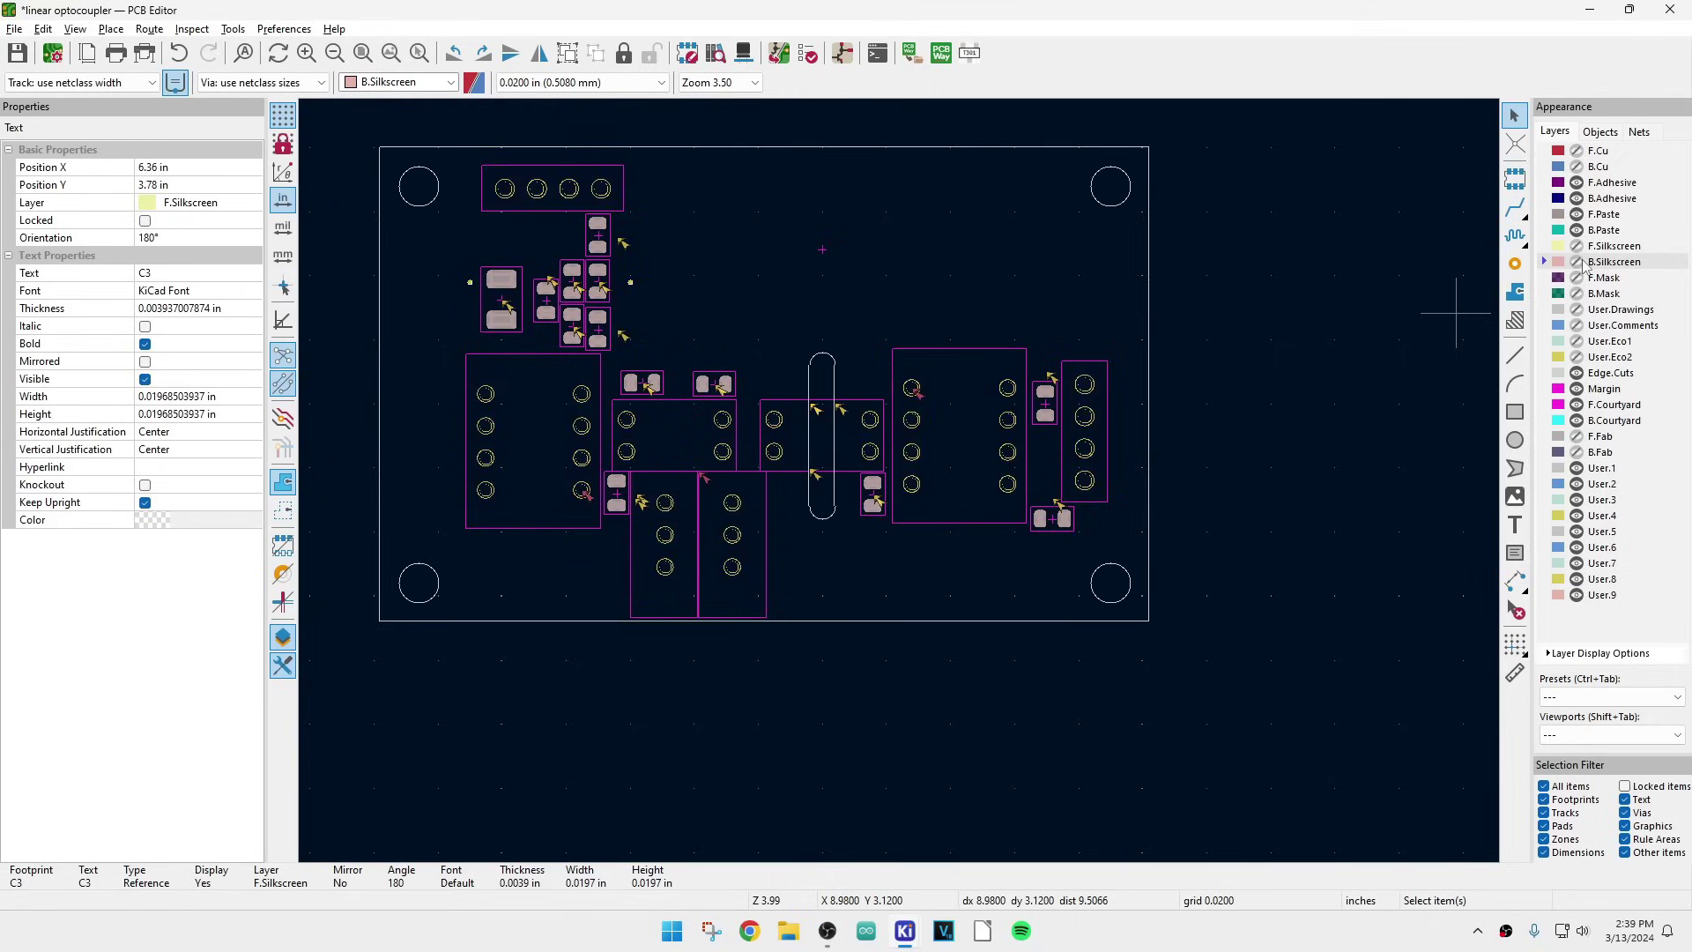
left_click(1581, 214)
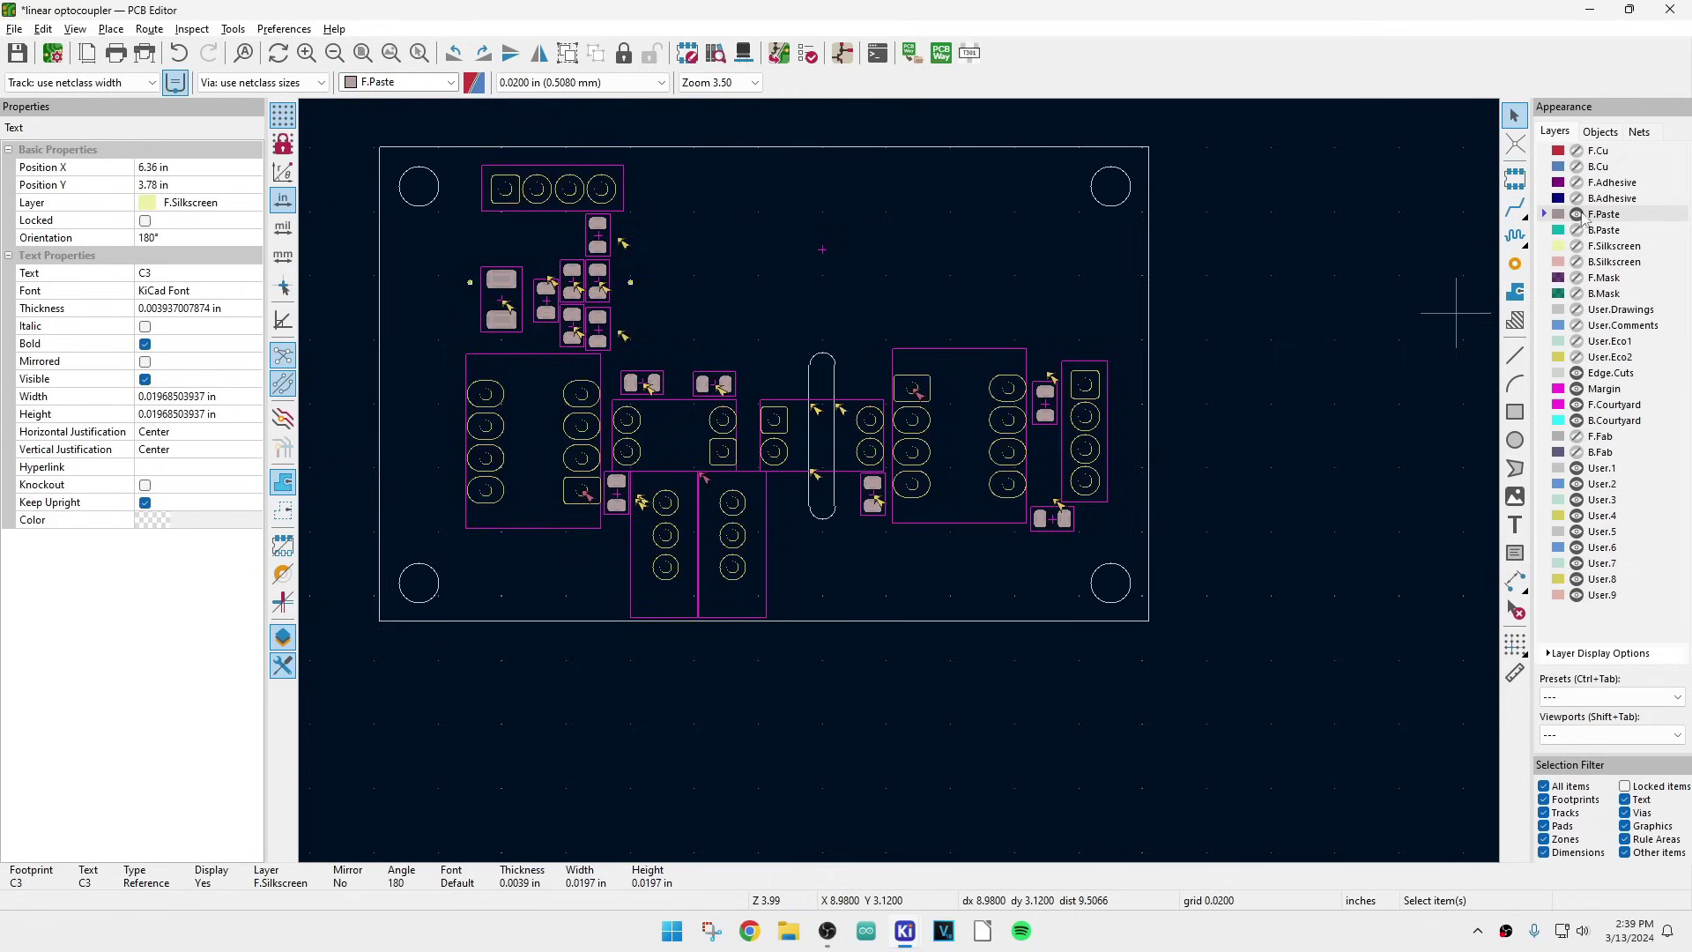
left_click(1577, 213)
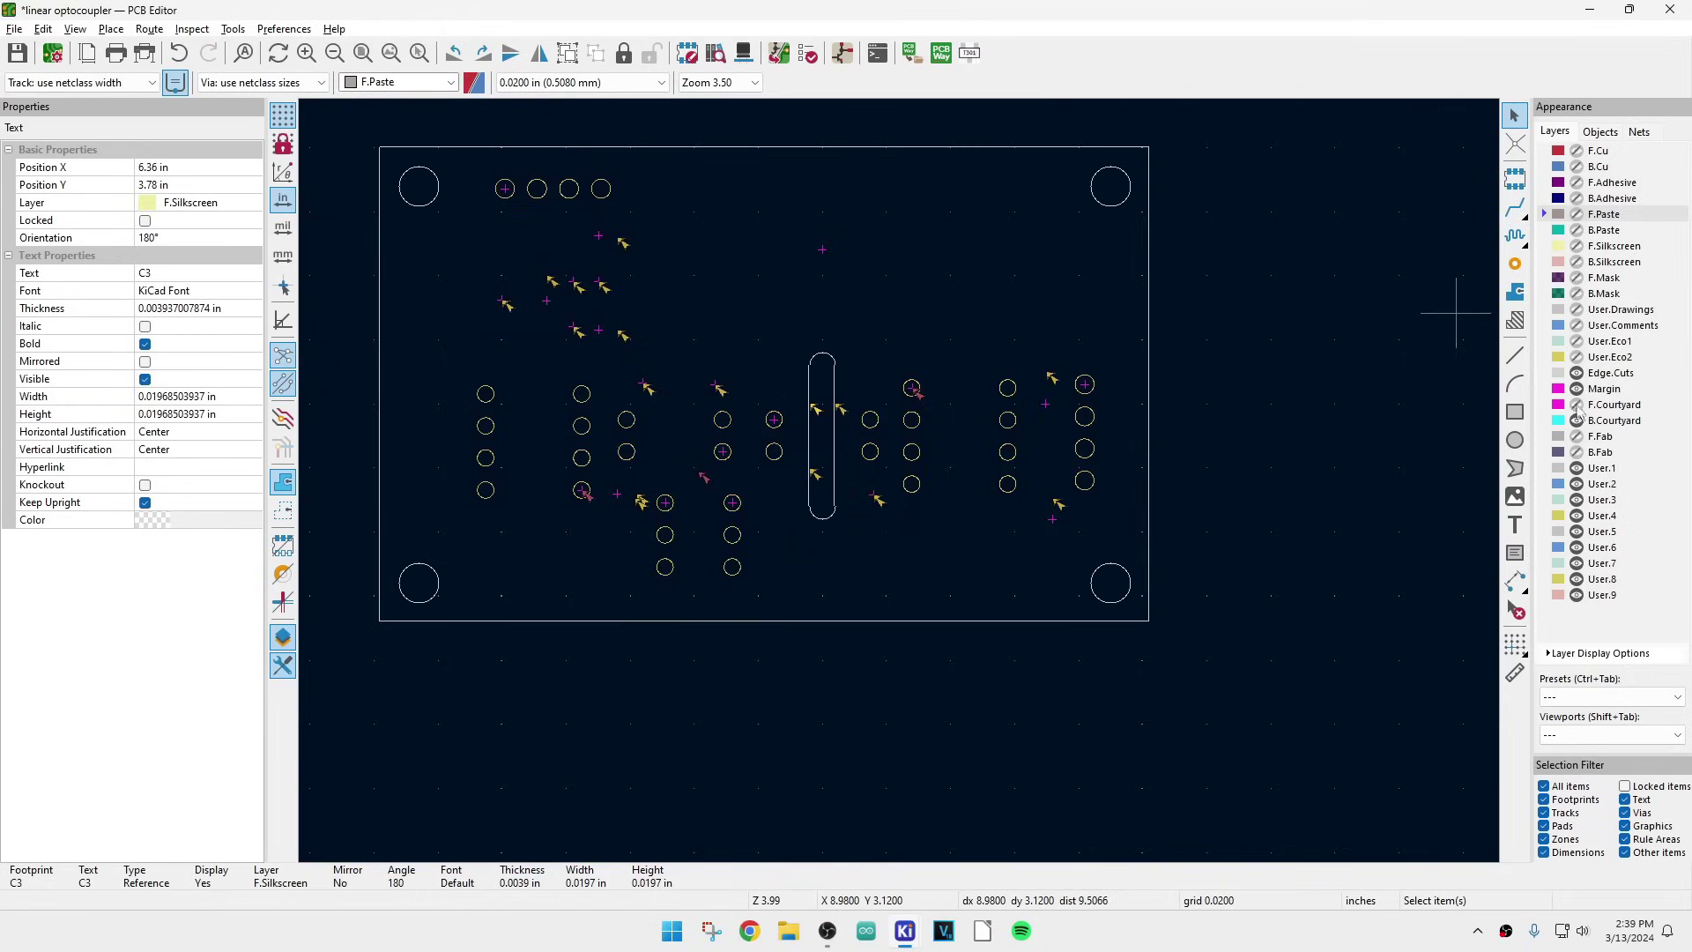
left_click(1578, 421)
left_click(1576, 484)
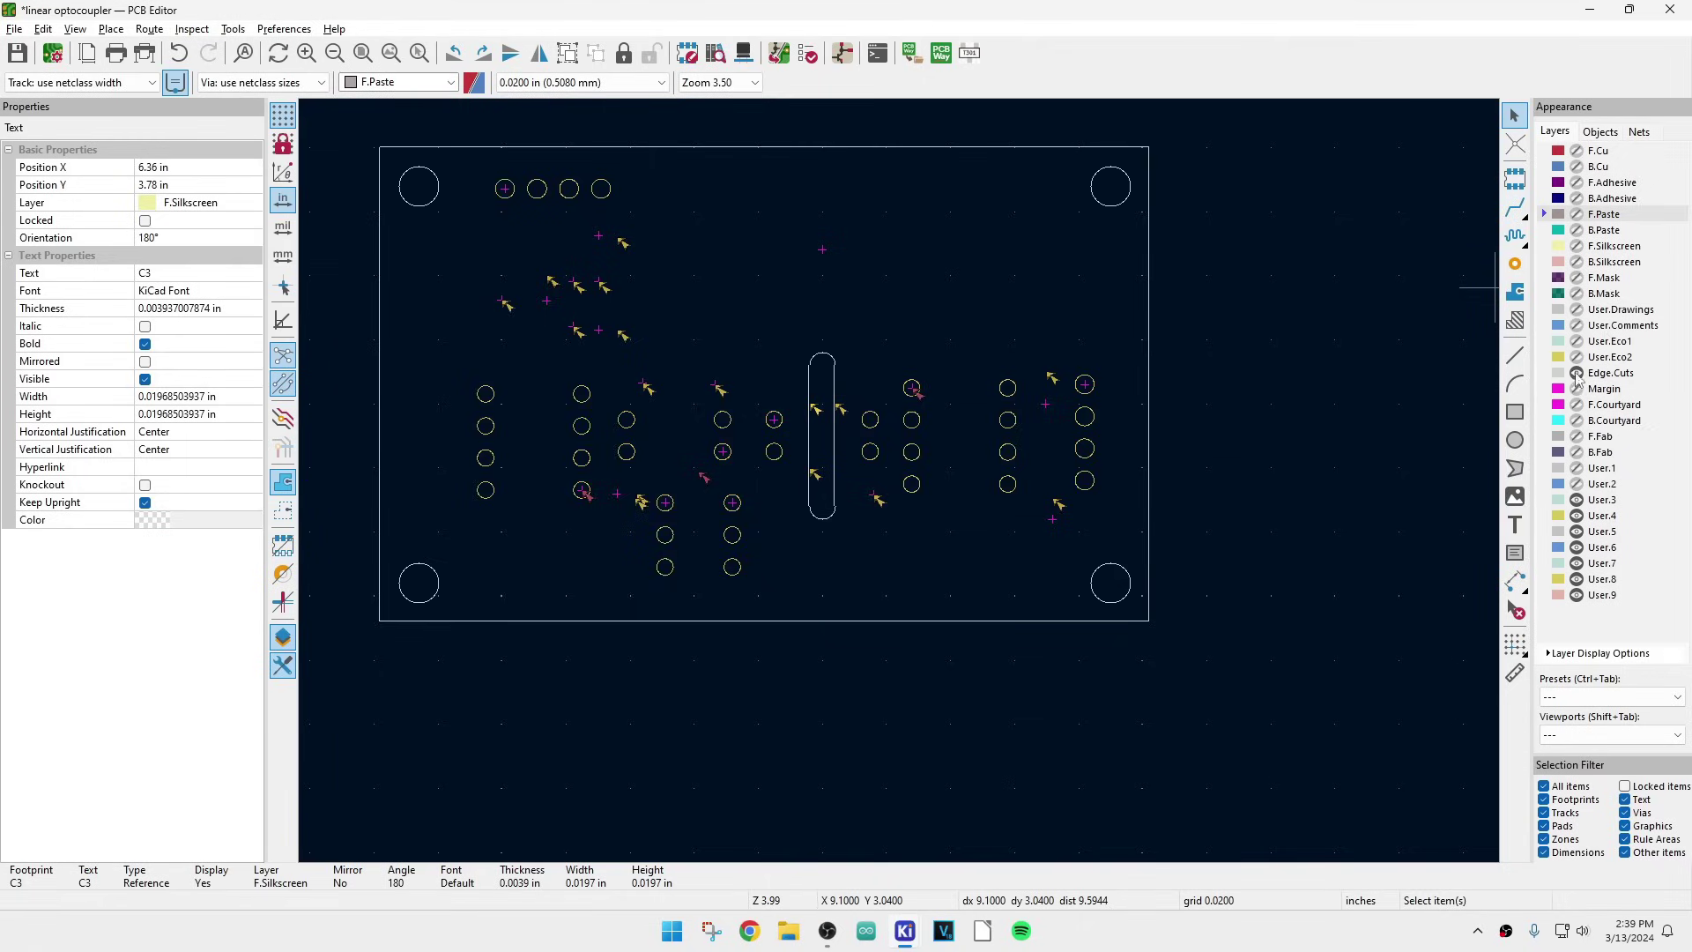
left_click(1576, 372)
left_click(1576, 373)
left_click(1576, 151)
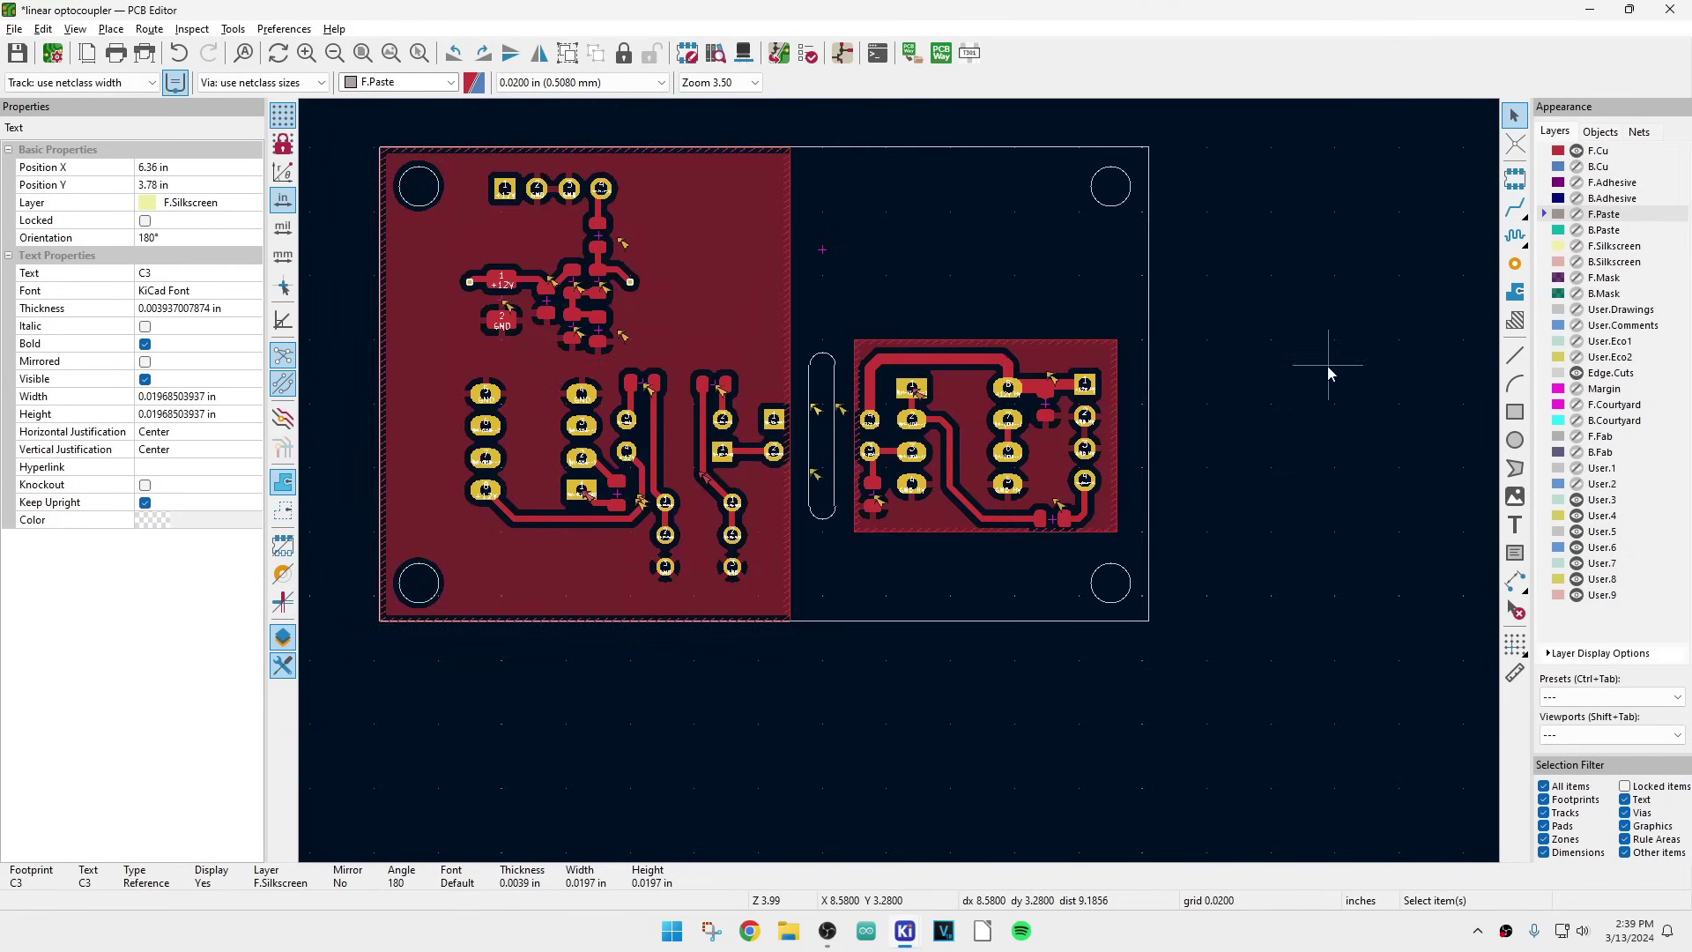
- Zoom around the front copper to inspect its pours and +12V and +12V HV tracks
scroll(900, 482, "up", 10)
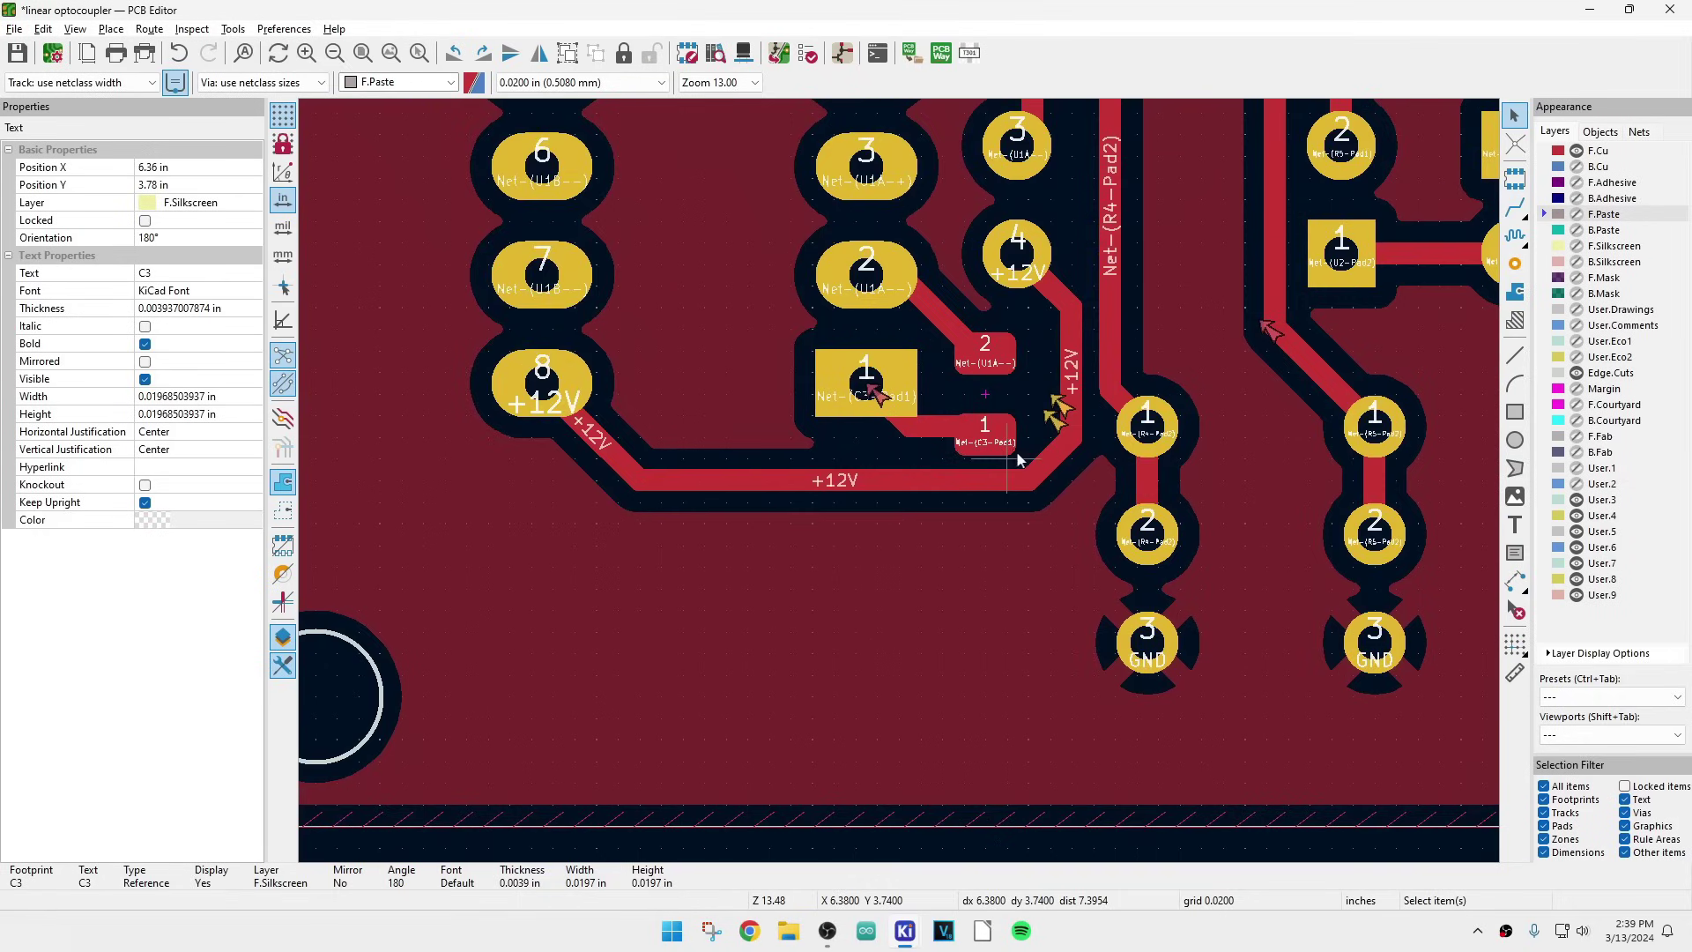
scroll(901, 484, "down", 8)
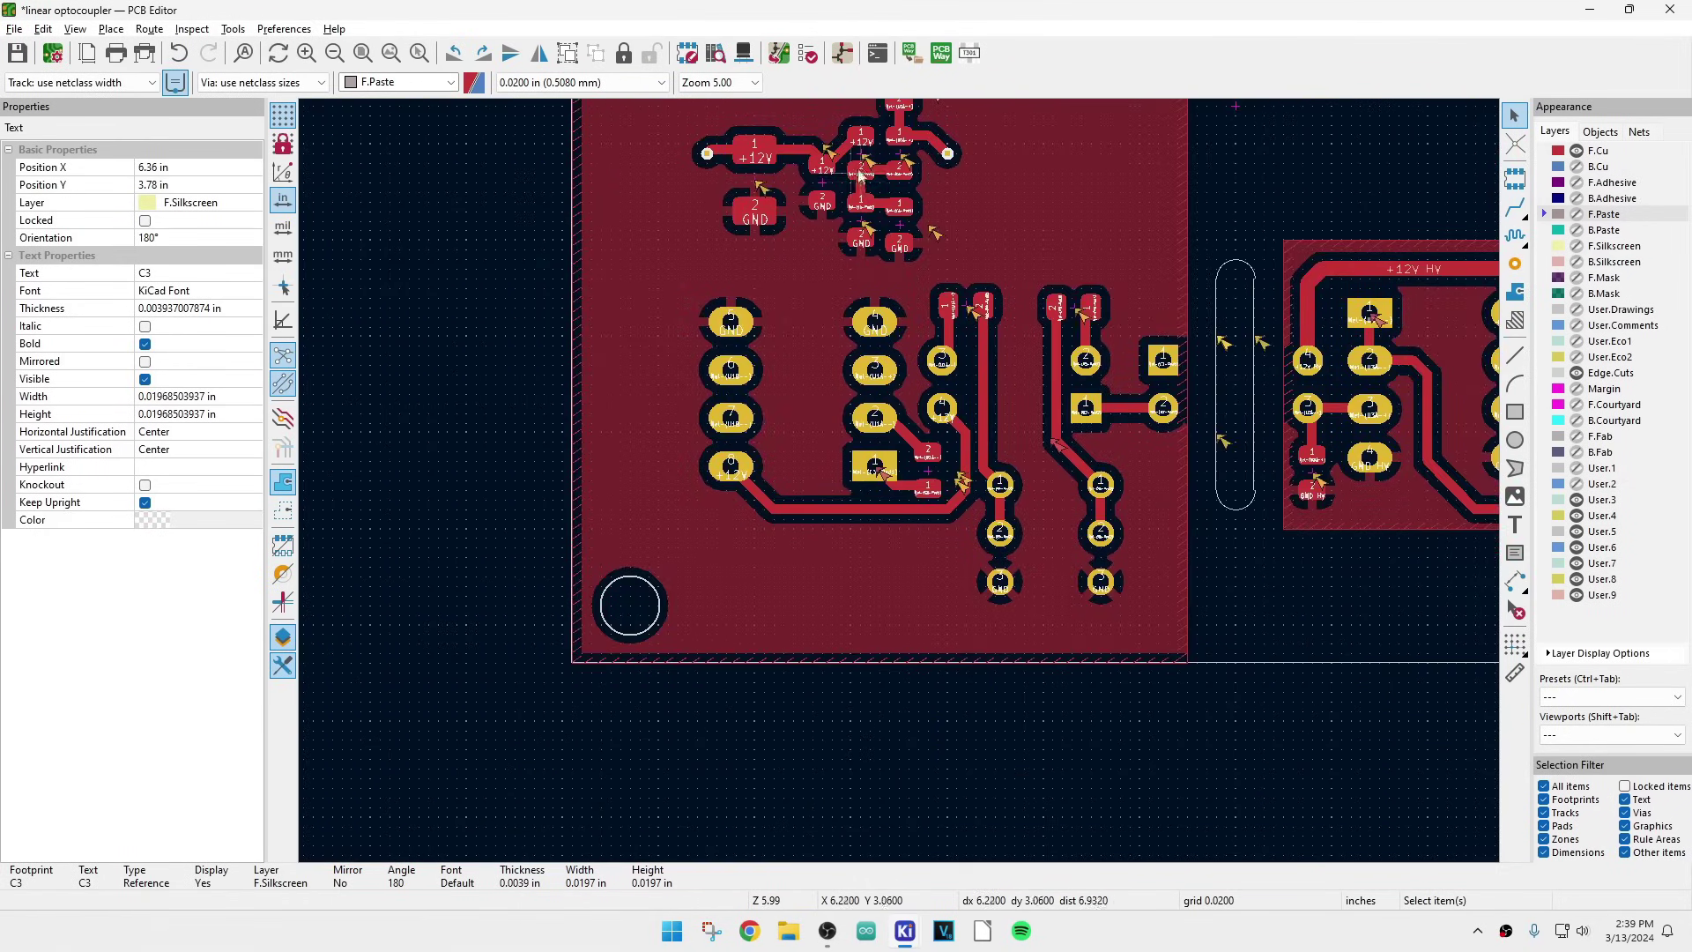
scroll(863, 172, "up", 1)
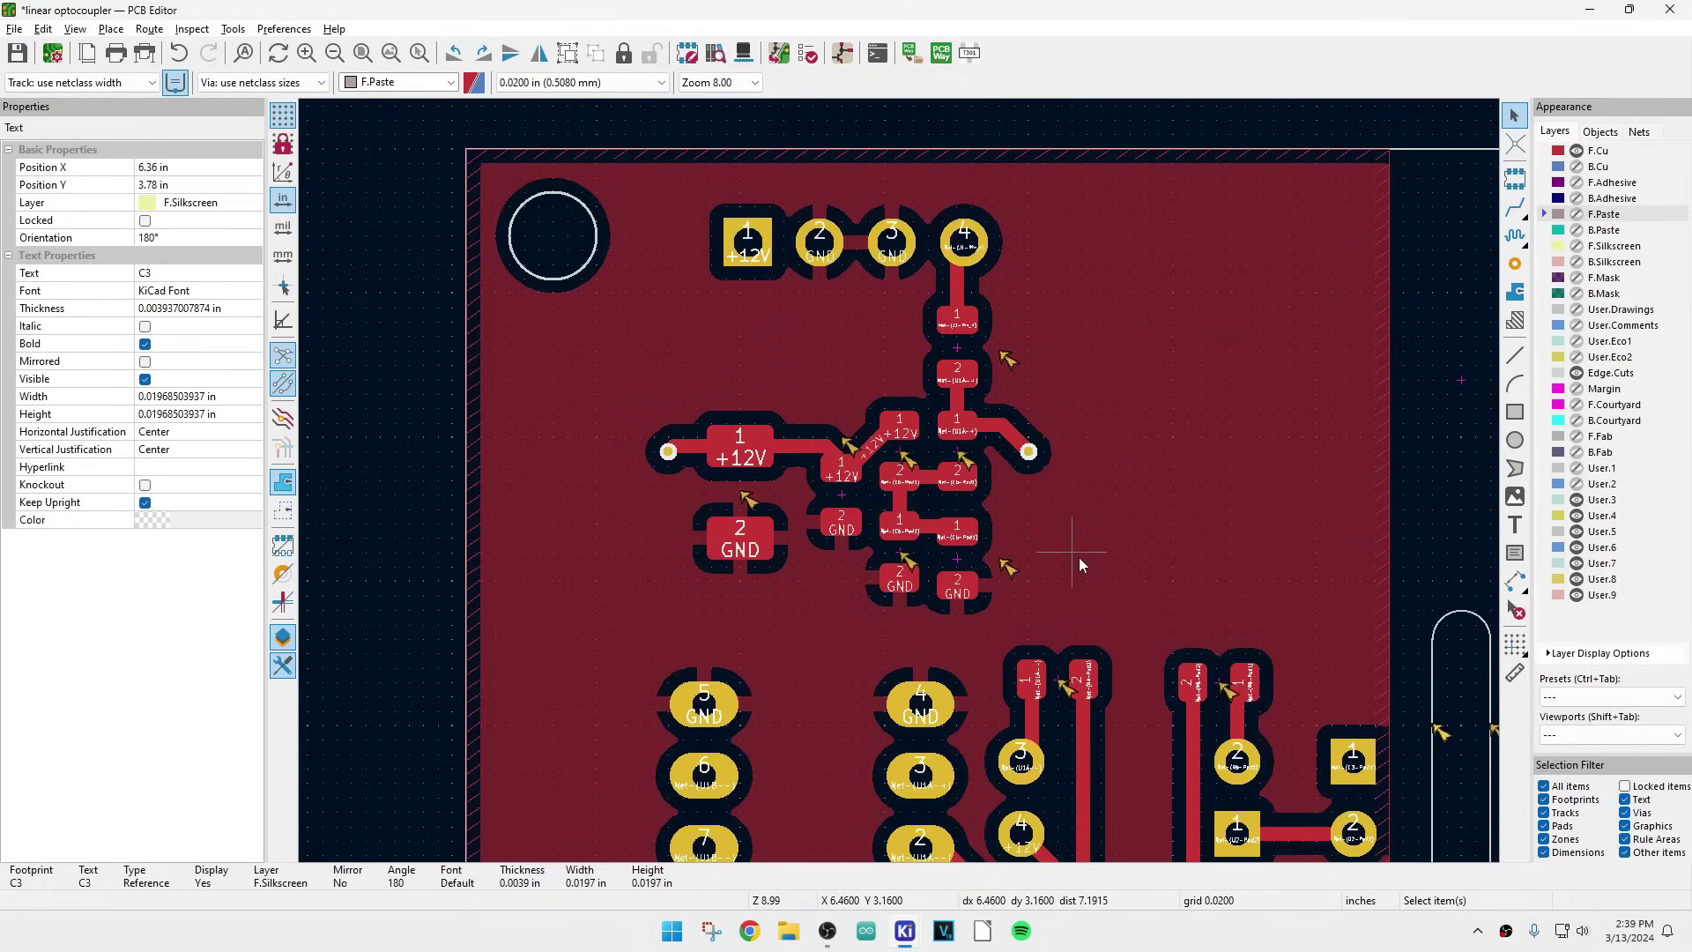
scroll(886, 557, "down", 3)
scroll(1186, 626, "up", 3)
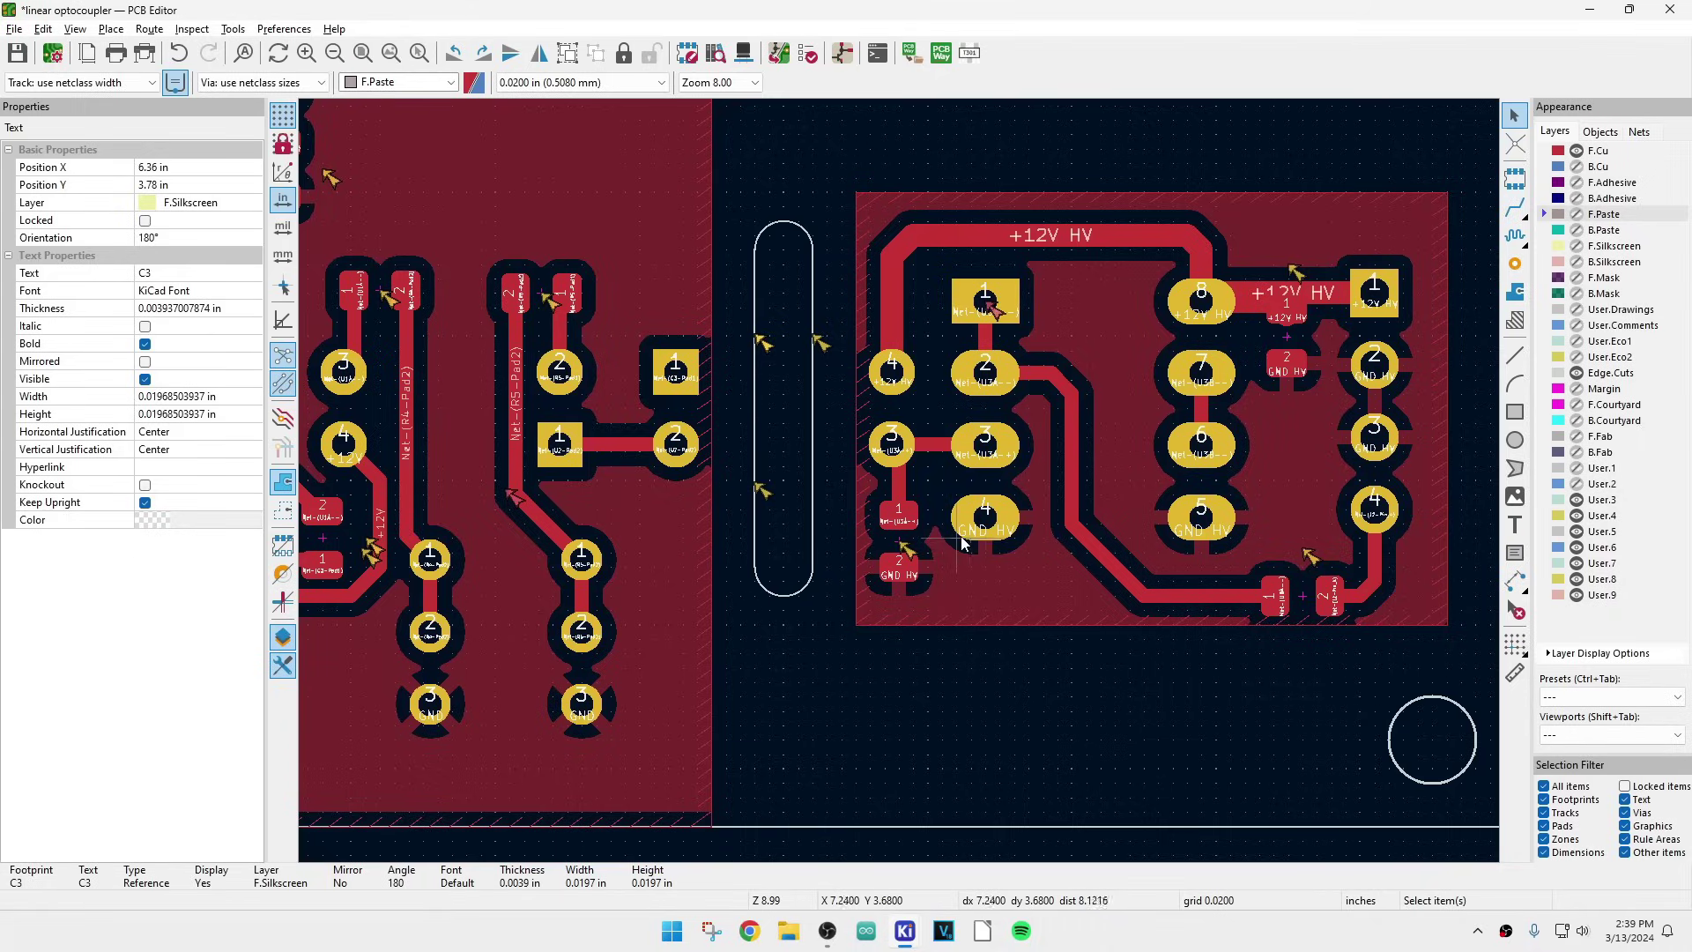
- Show only B.Cu to inspect back tracks and ground pours, then restore front copper
left_click(1577, 151)
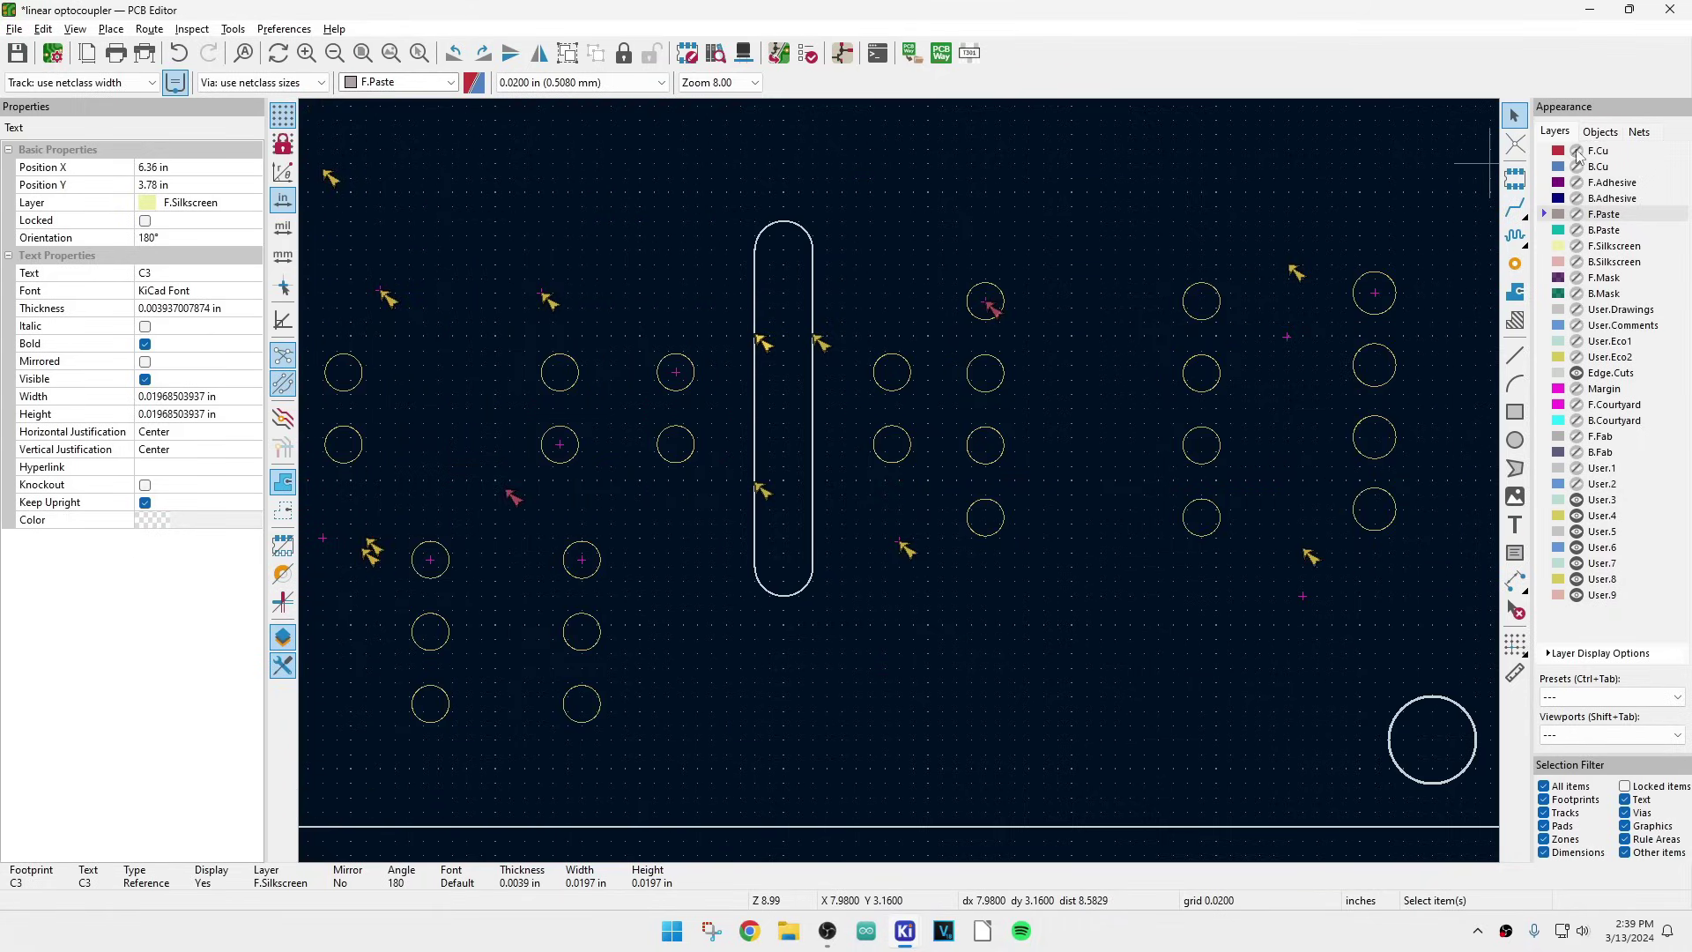
left_click(1577, 167)
scroll(900, 487, "down", 5)
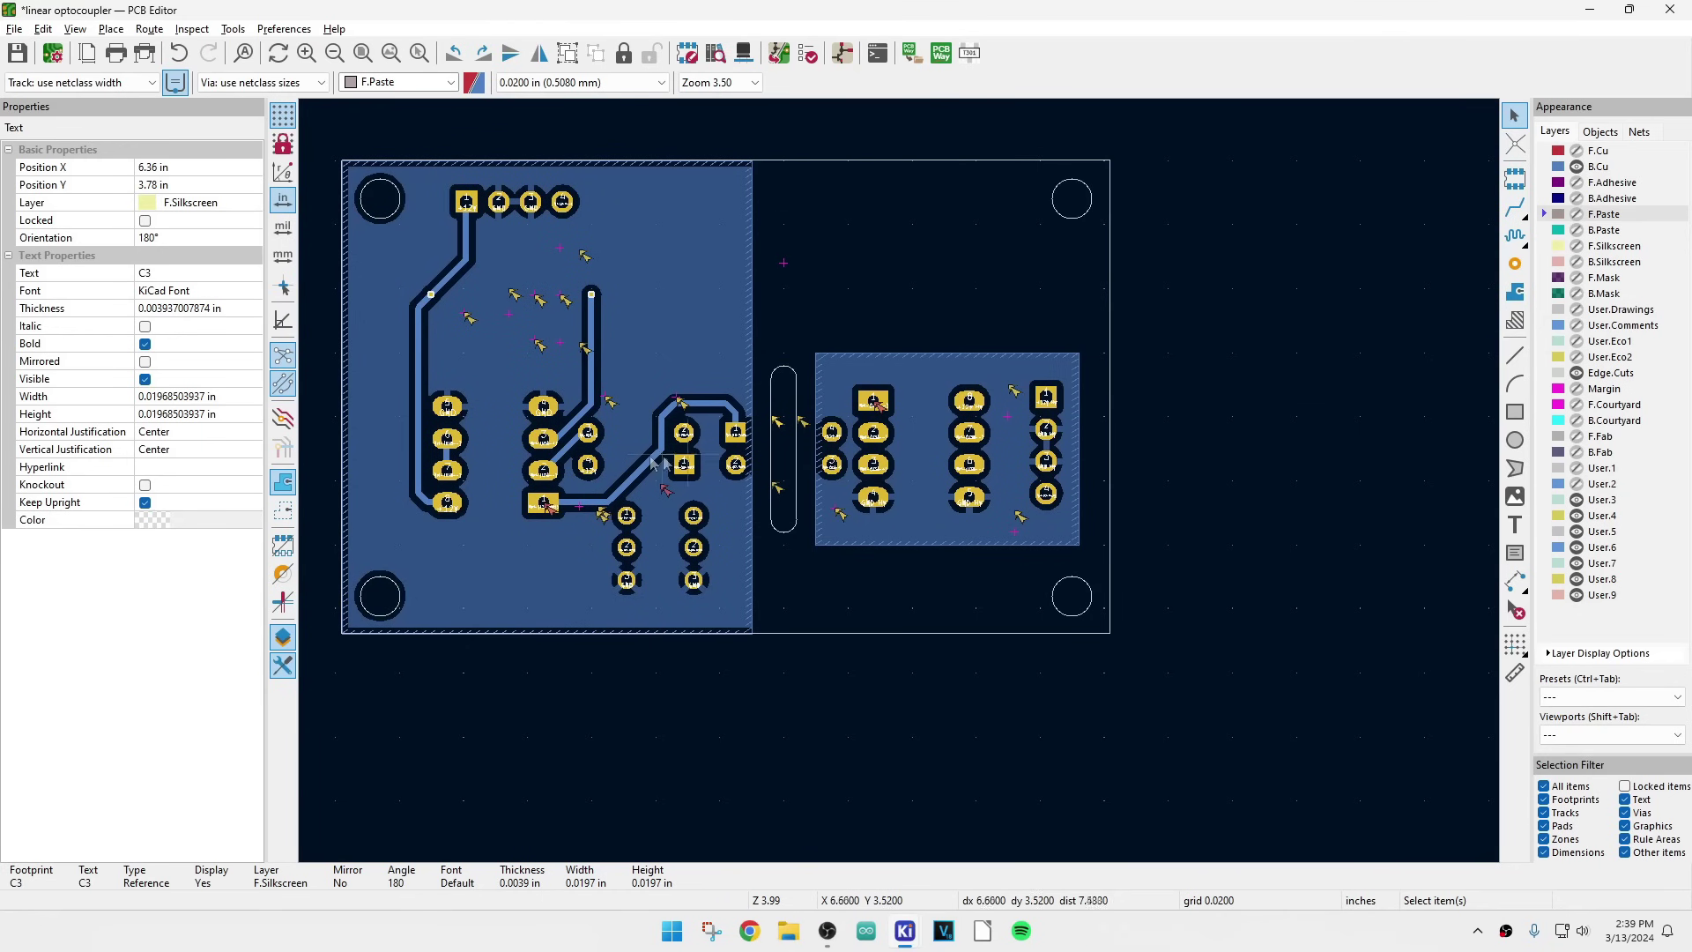
scroll(901, 487, "up", 3)
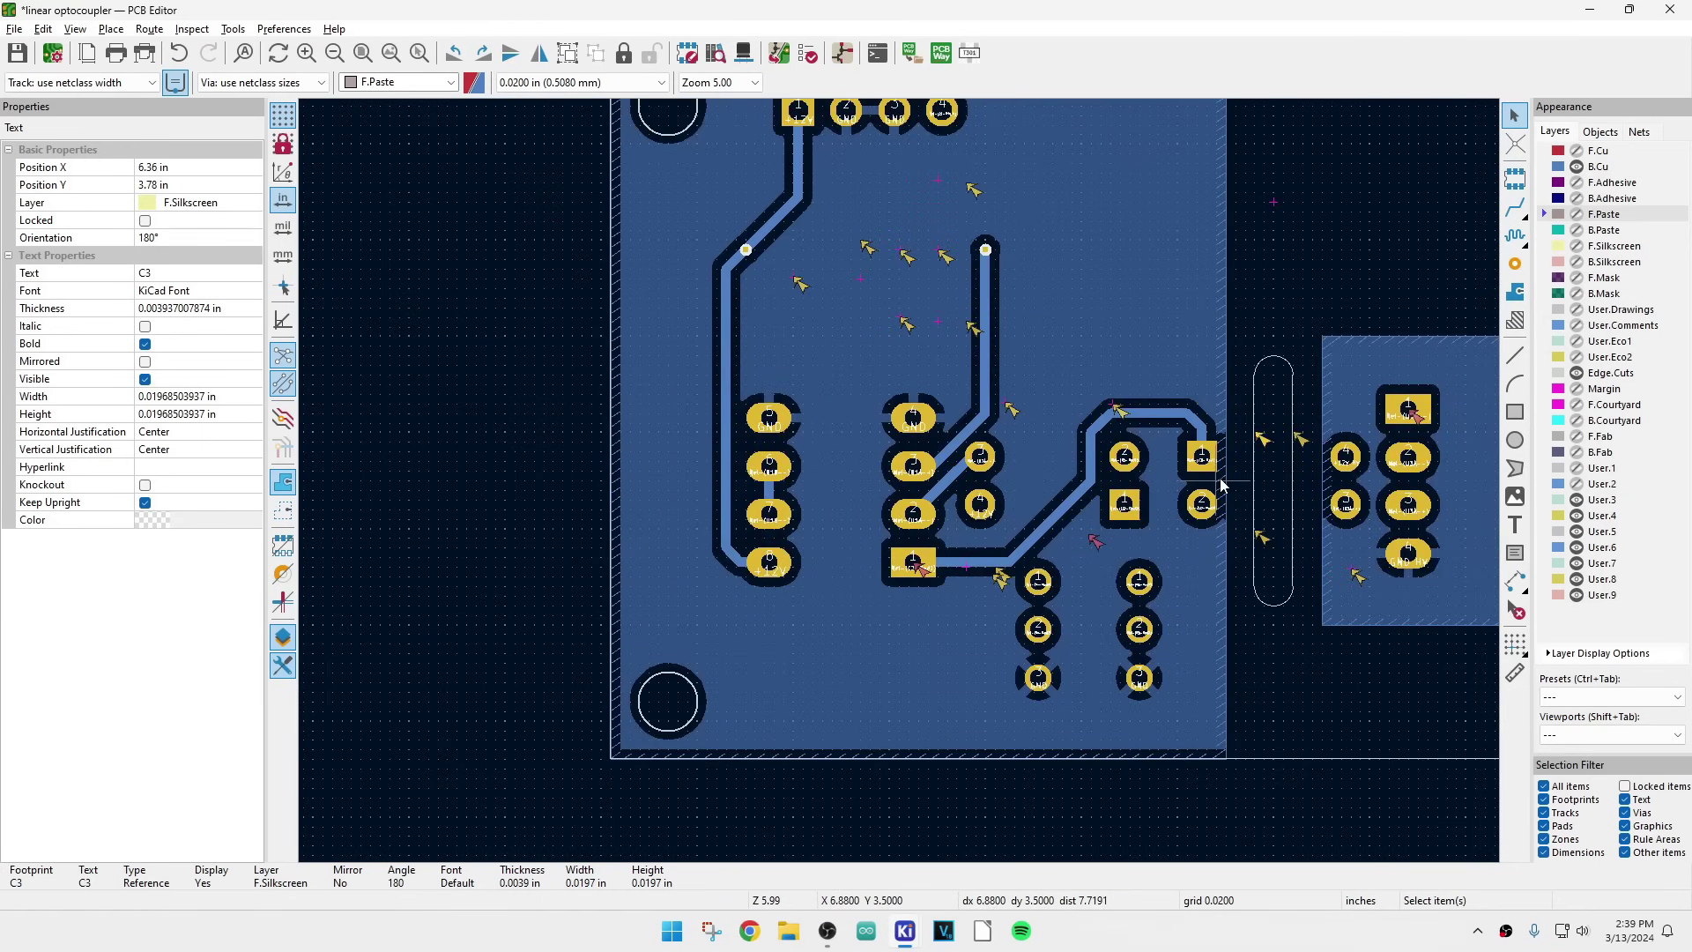
scroll(1058, 501, "up", 3)
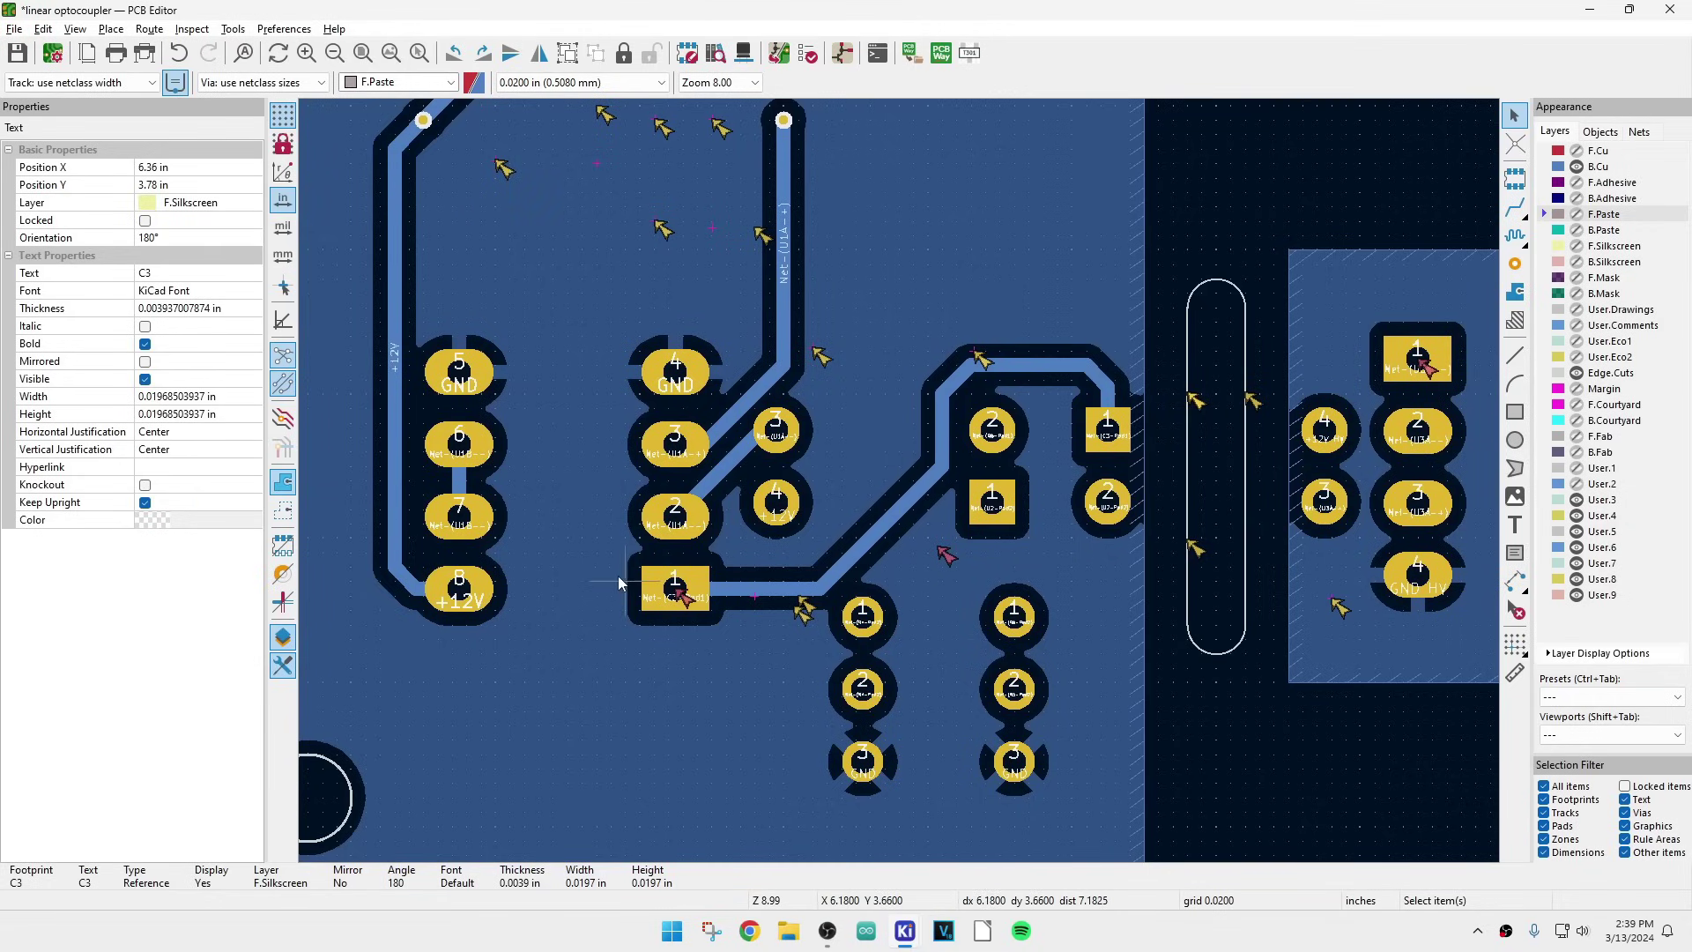
scroll(721, 595, "down", 2)
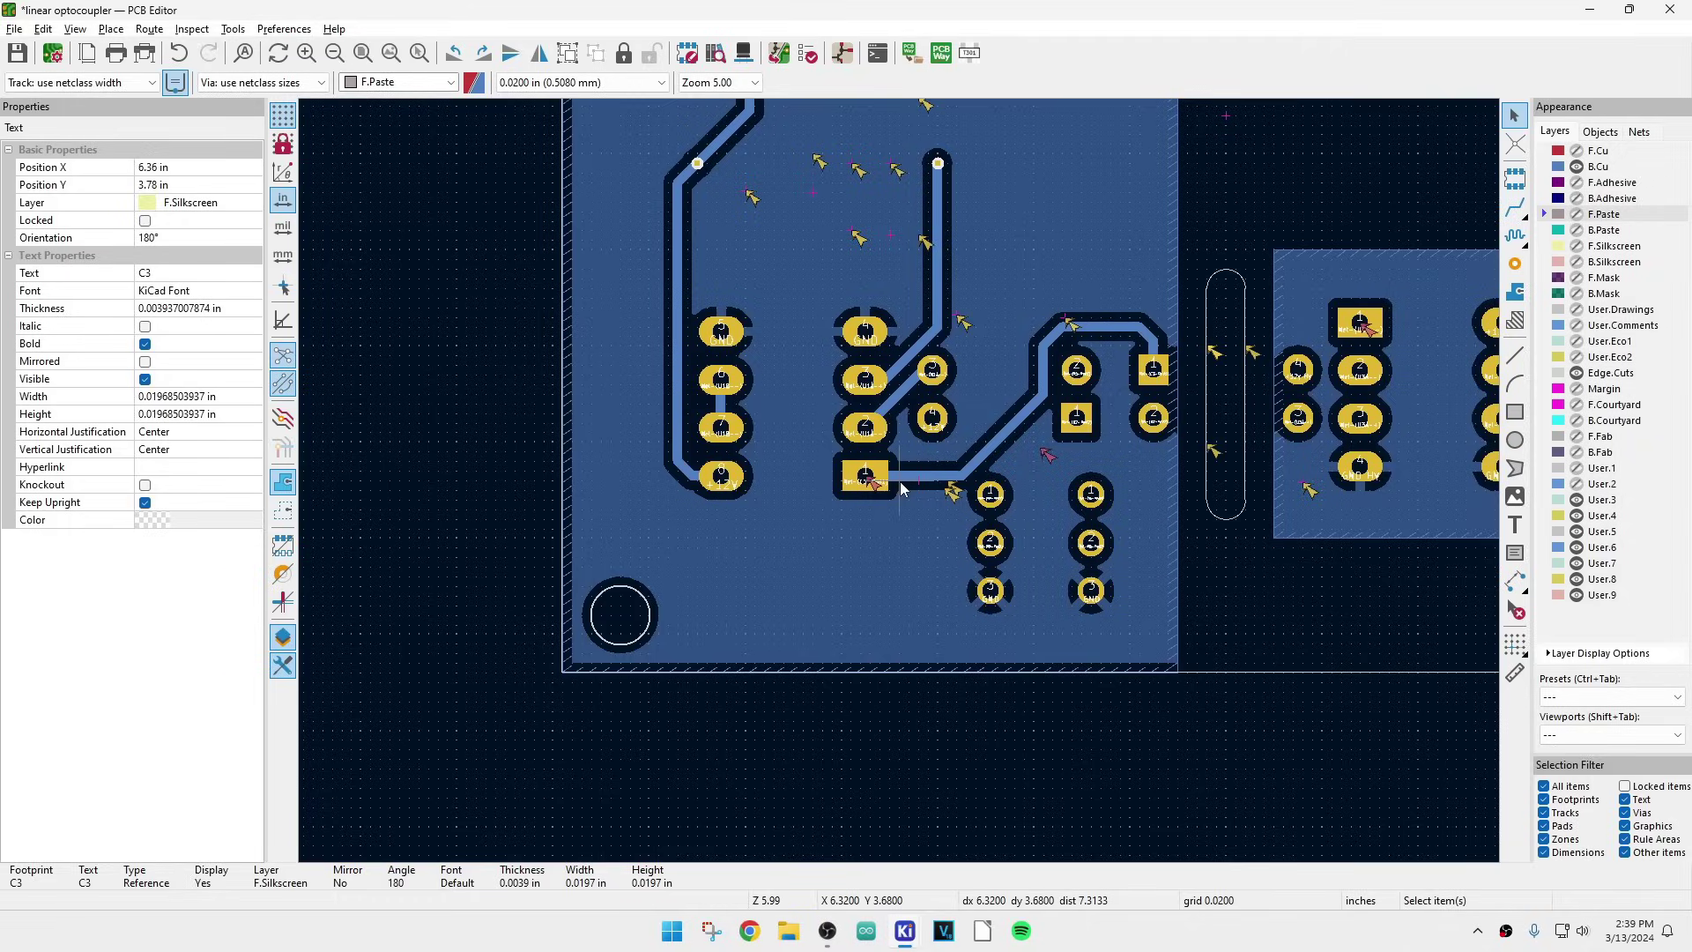
scroll(900, 481, "down", 2)
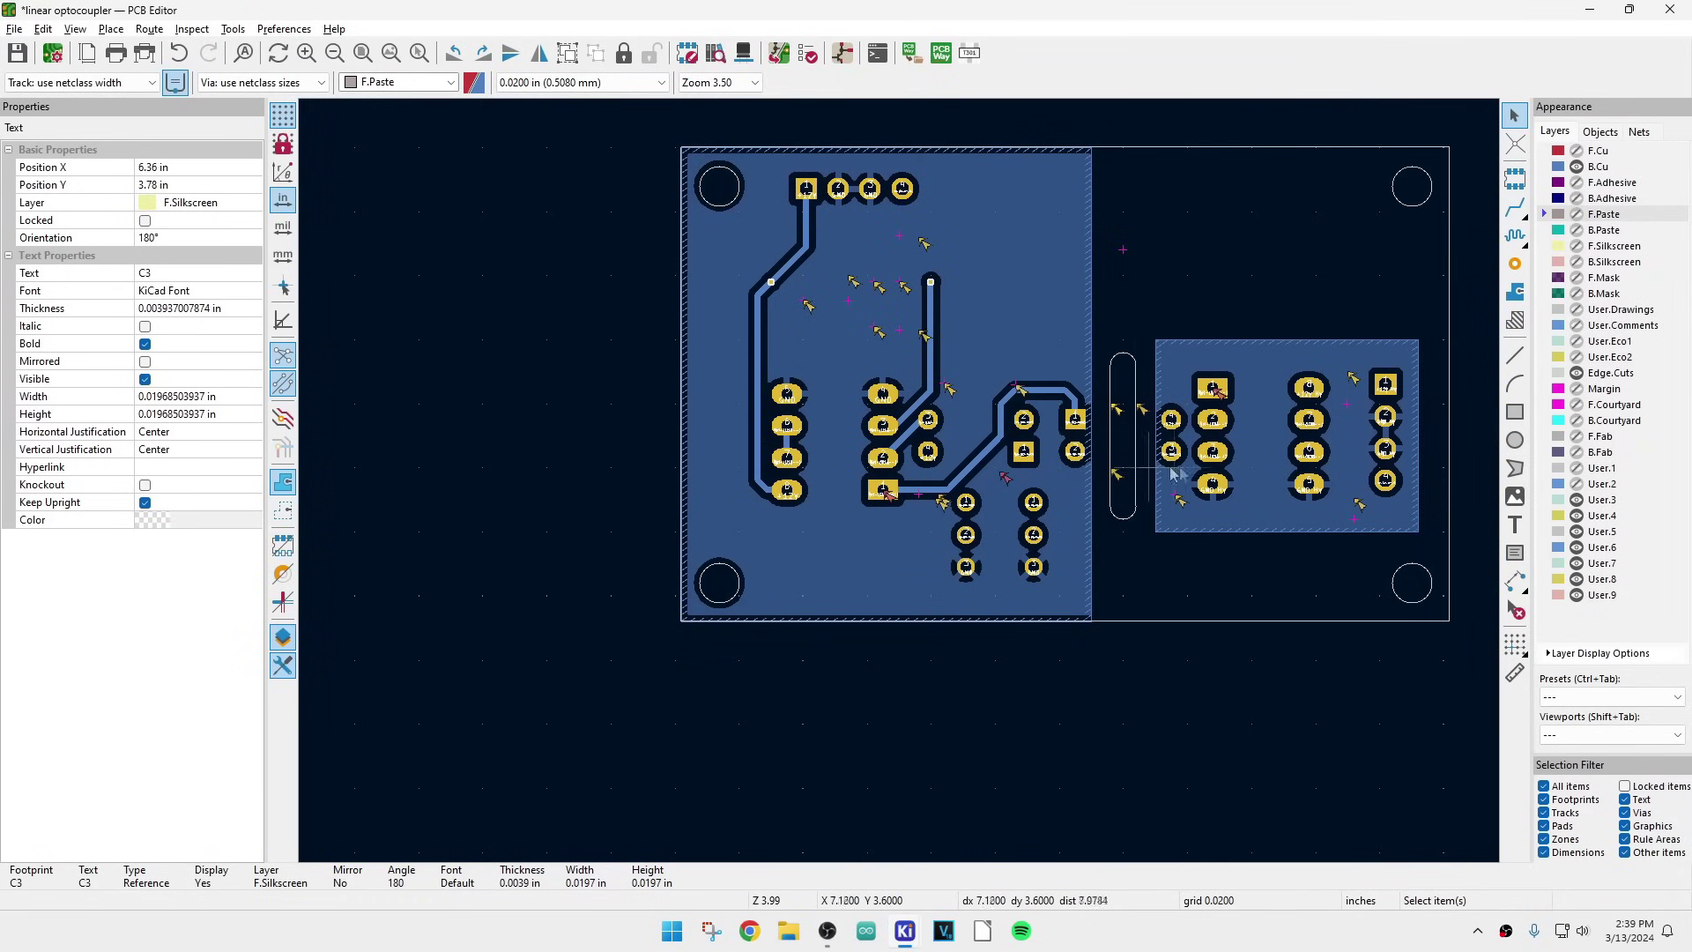
scroll(1257, 452, "up", 1)
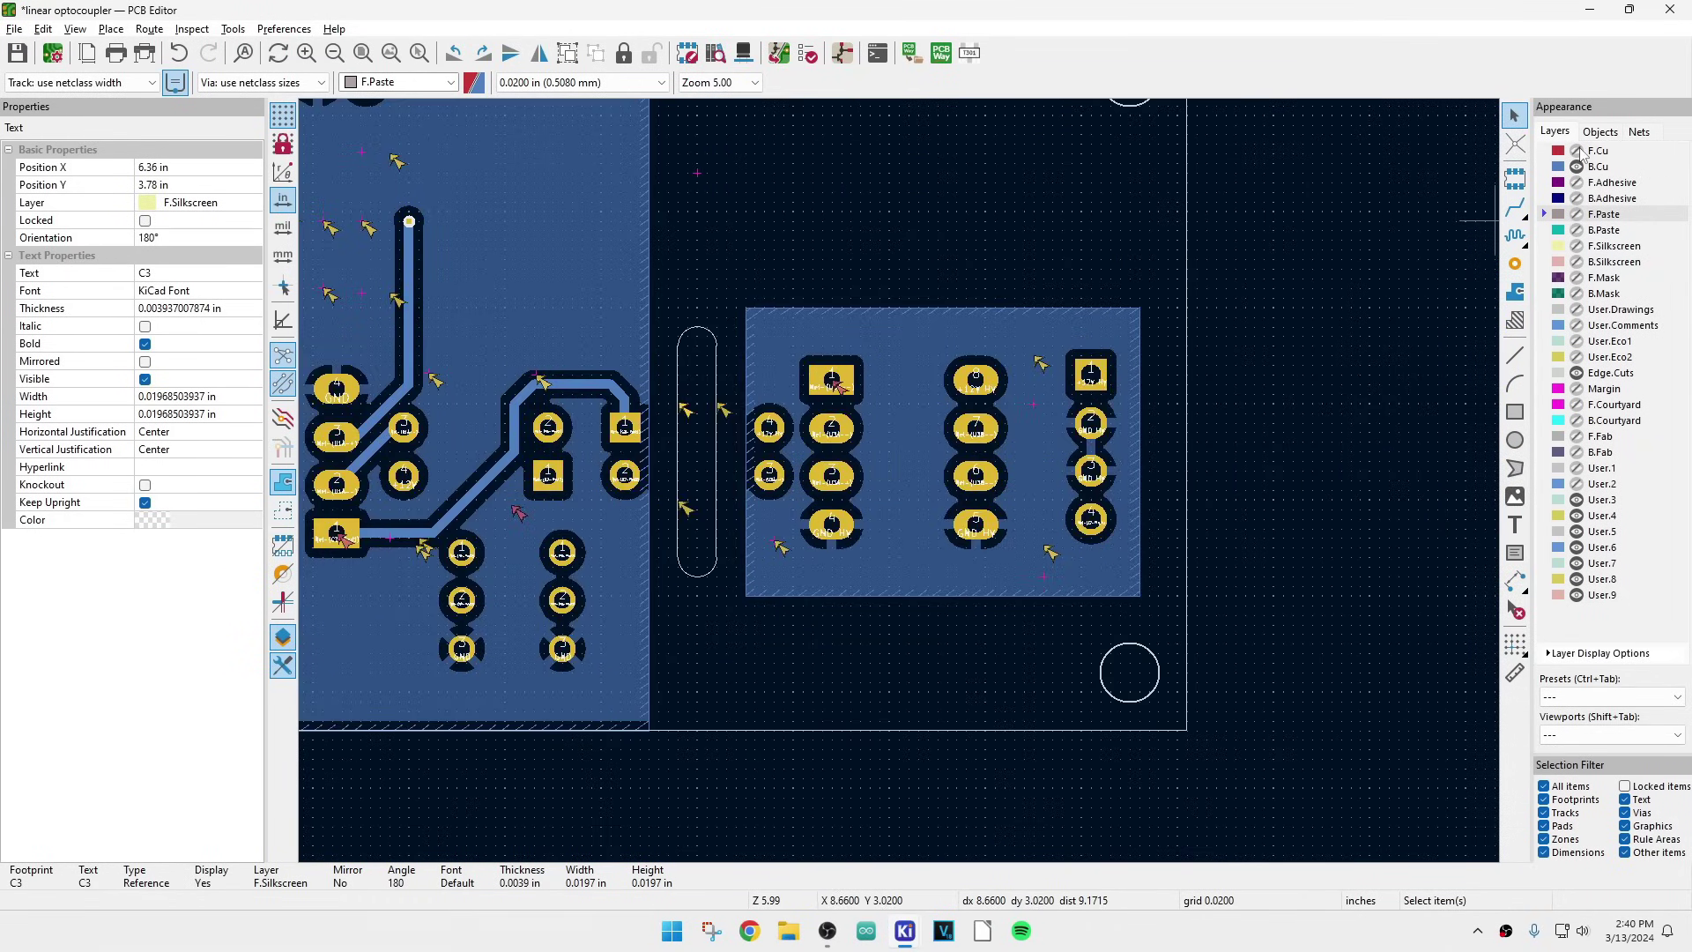
left_click(1576, 150)
- Fit the whole board in view and make the F.Silkscreen layer visible
scroll(1378, 384, "down", 1)
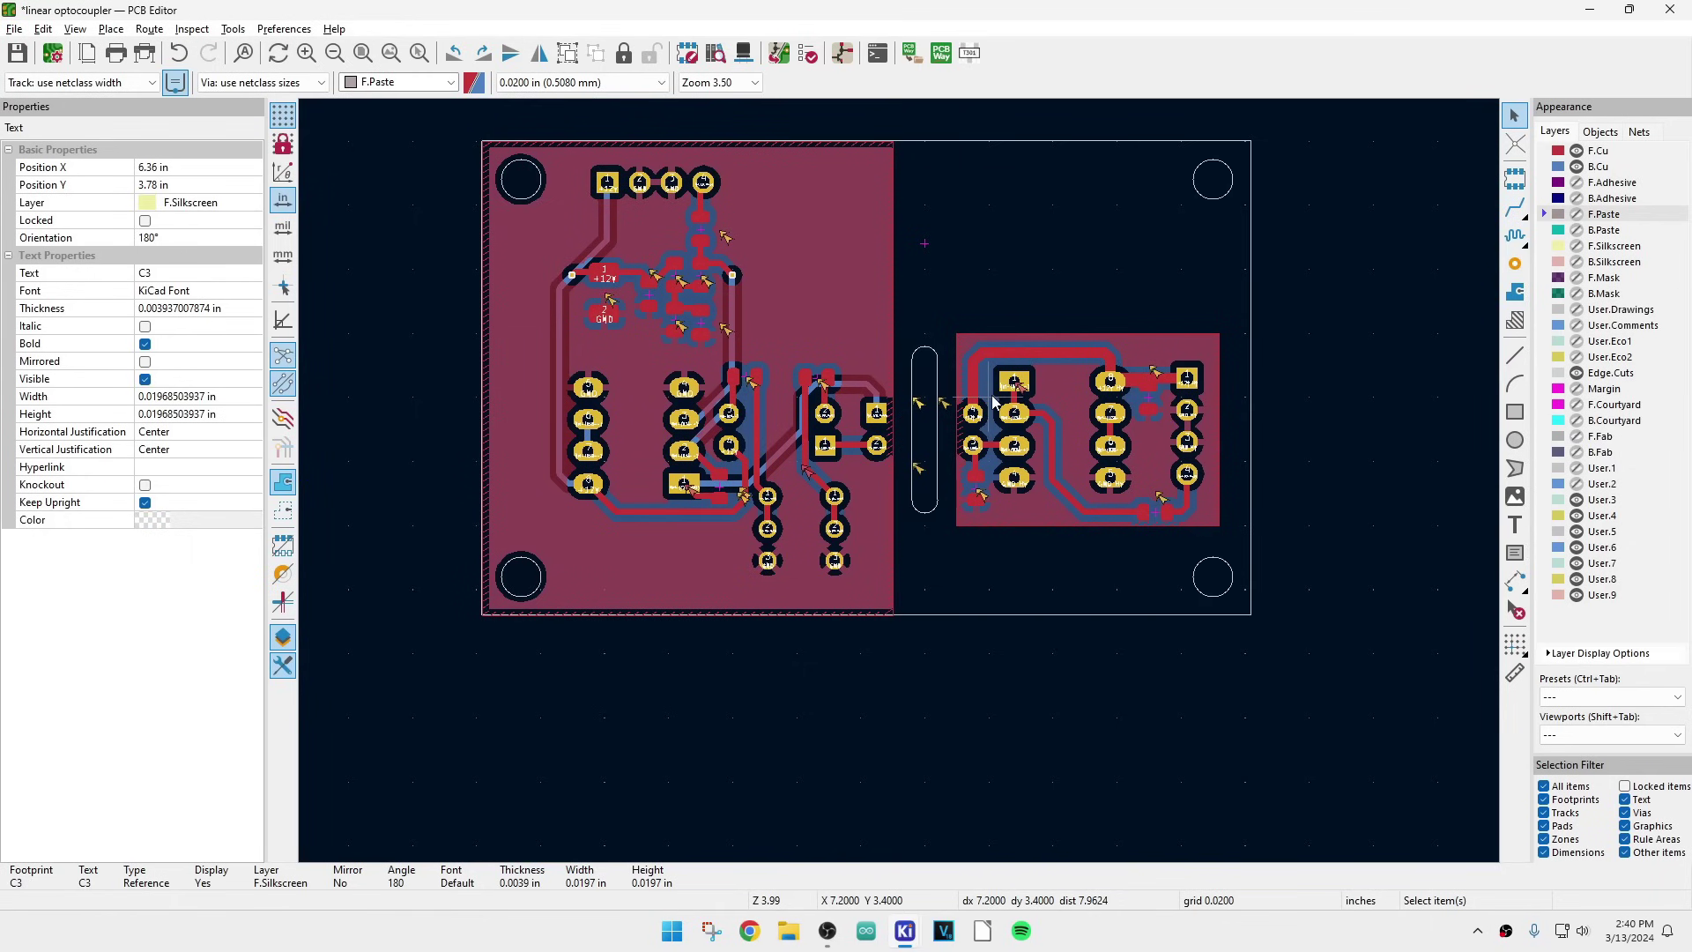
scroll(636, 299, "up", 2)
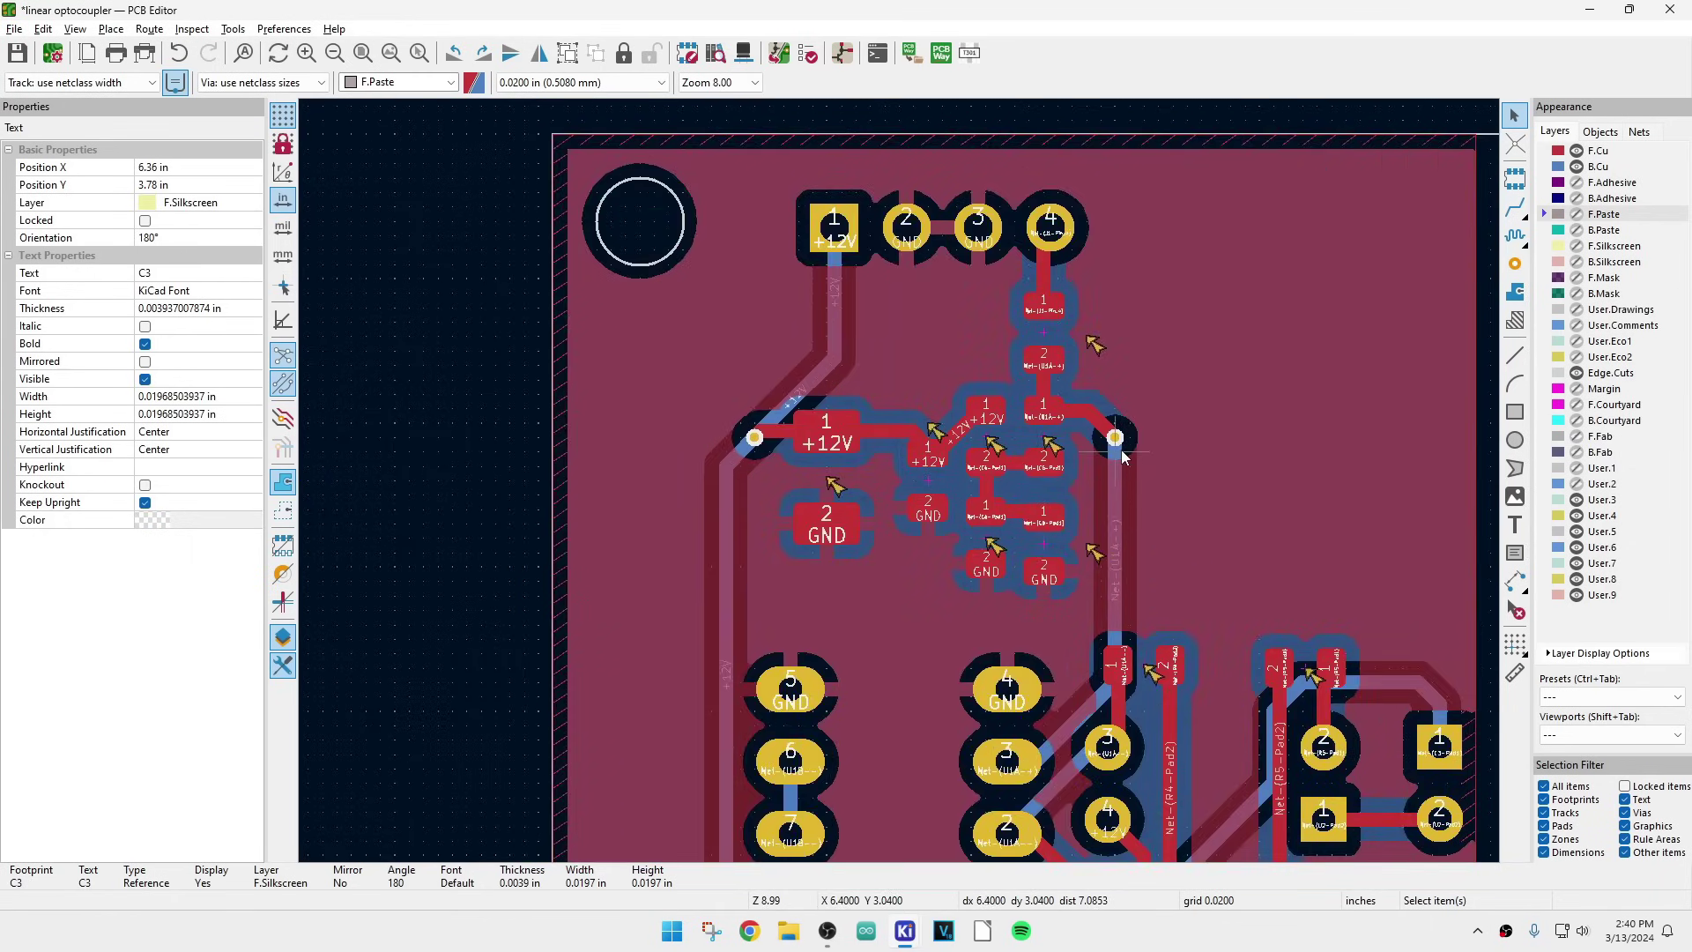
scroll(900, 481, "down", 2)
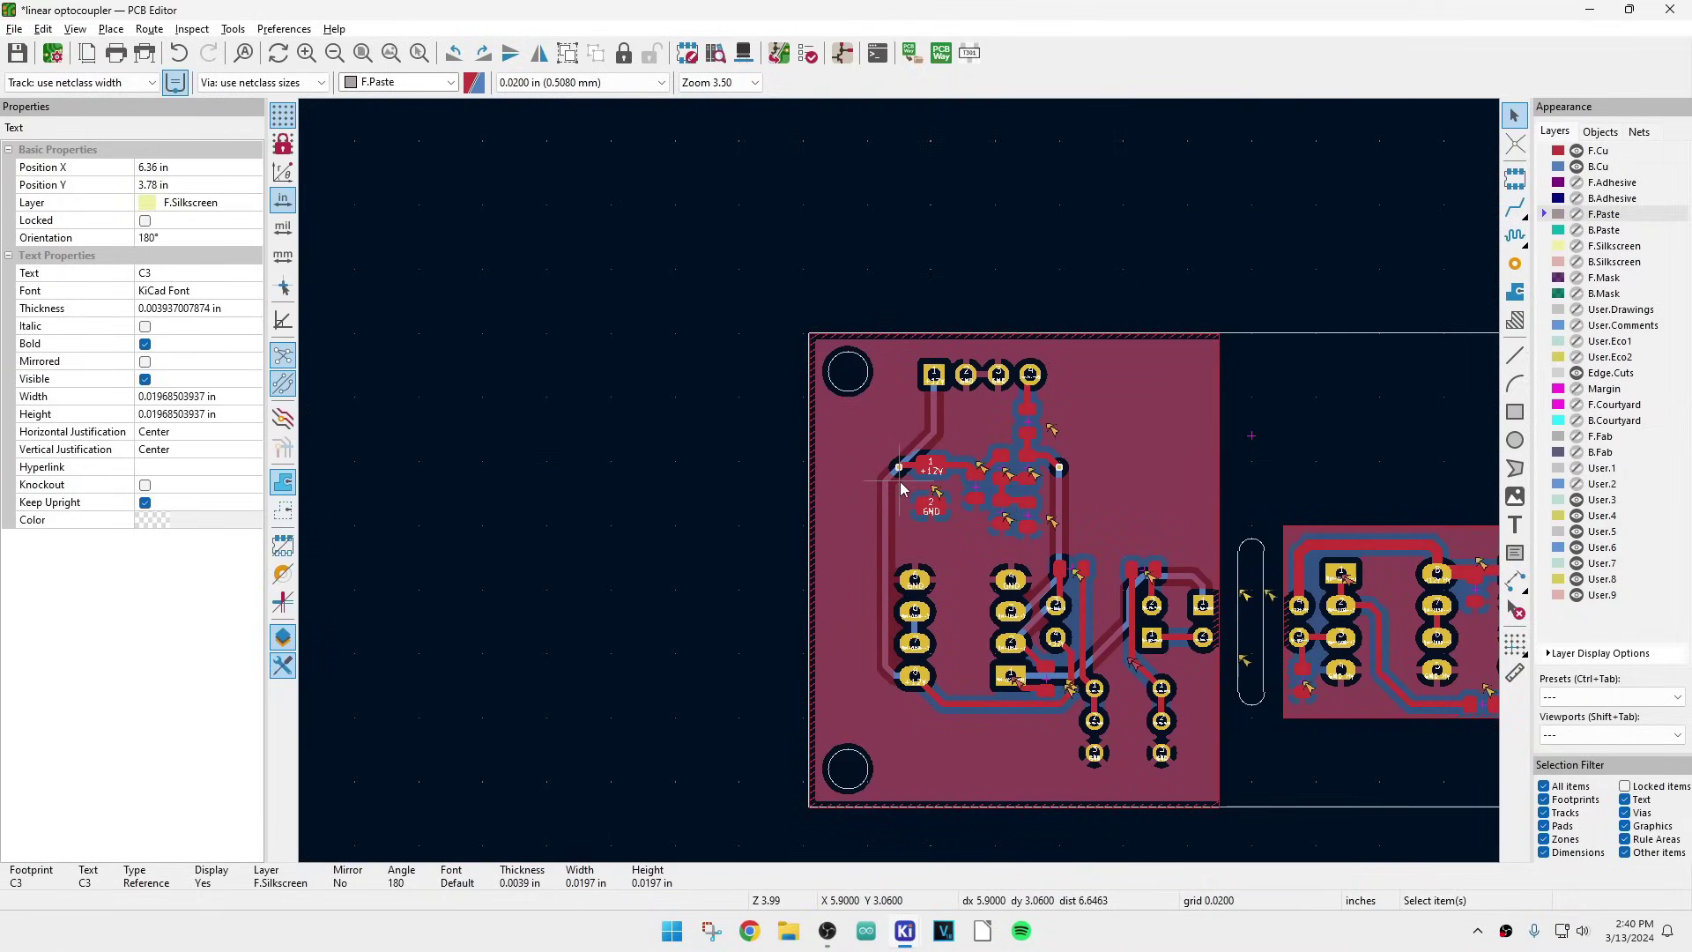
scroll(901, 490, "down", 1)
scroll(1270, 607, "up", 1)
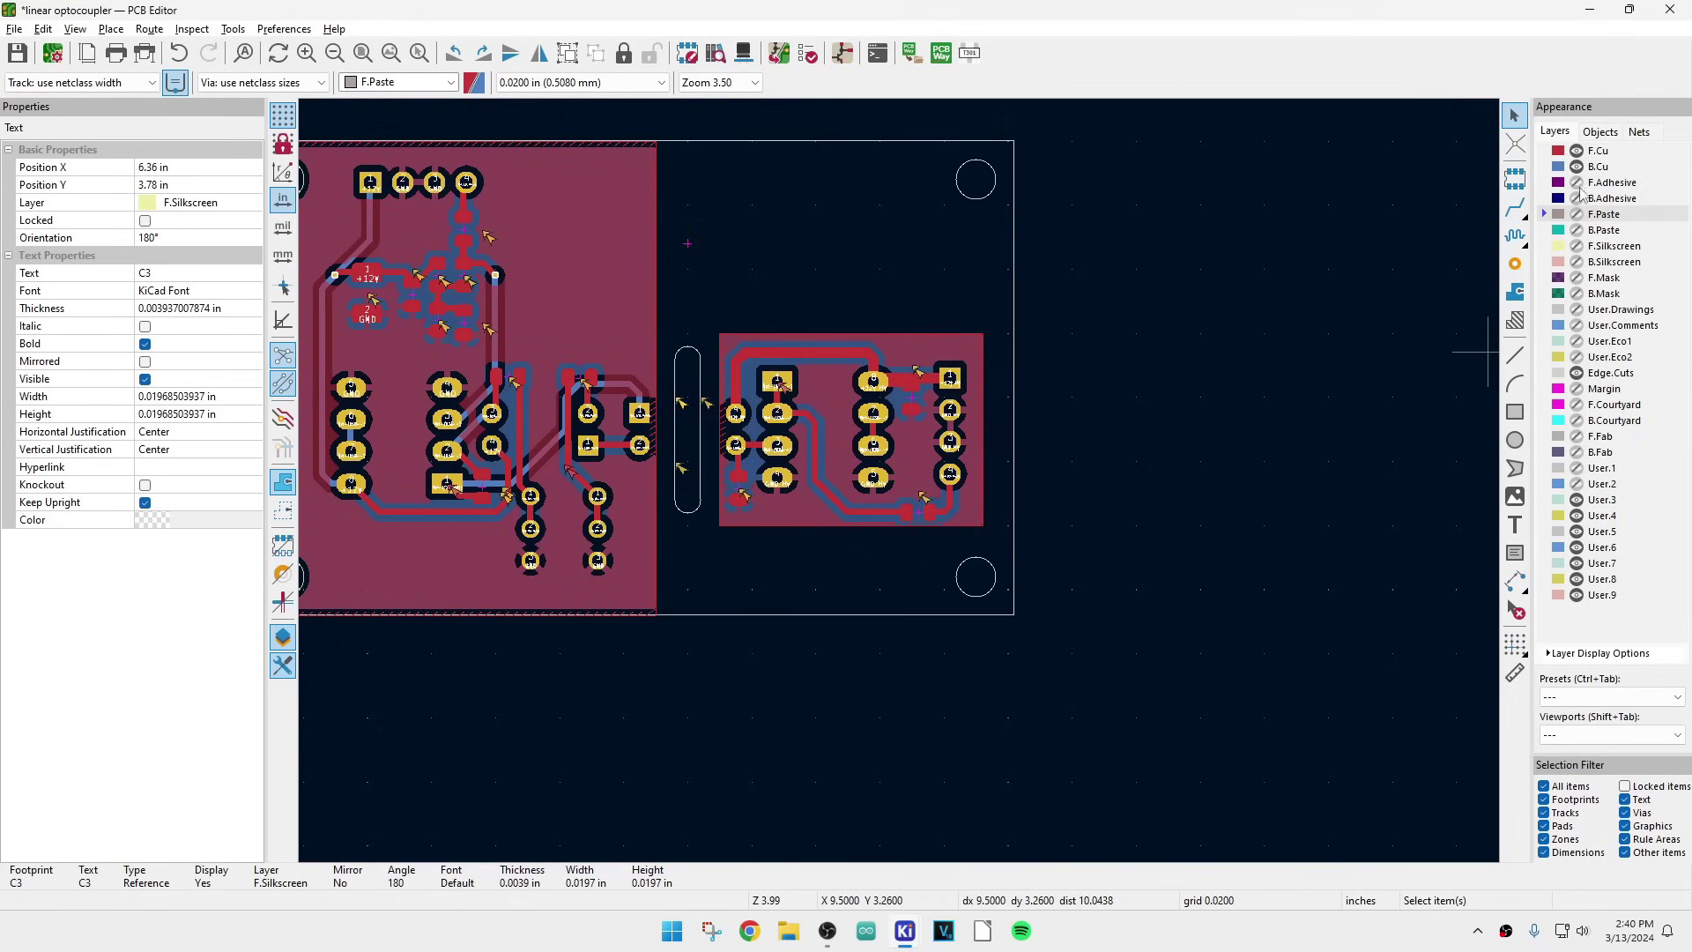
scroll(899, 481, "down", 1)
scroll(899, 483, "down", 1)
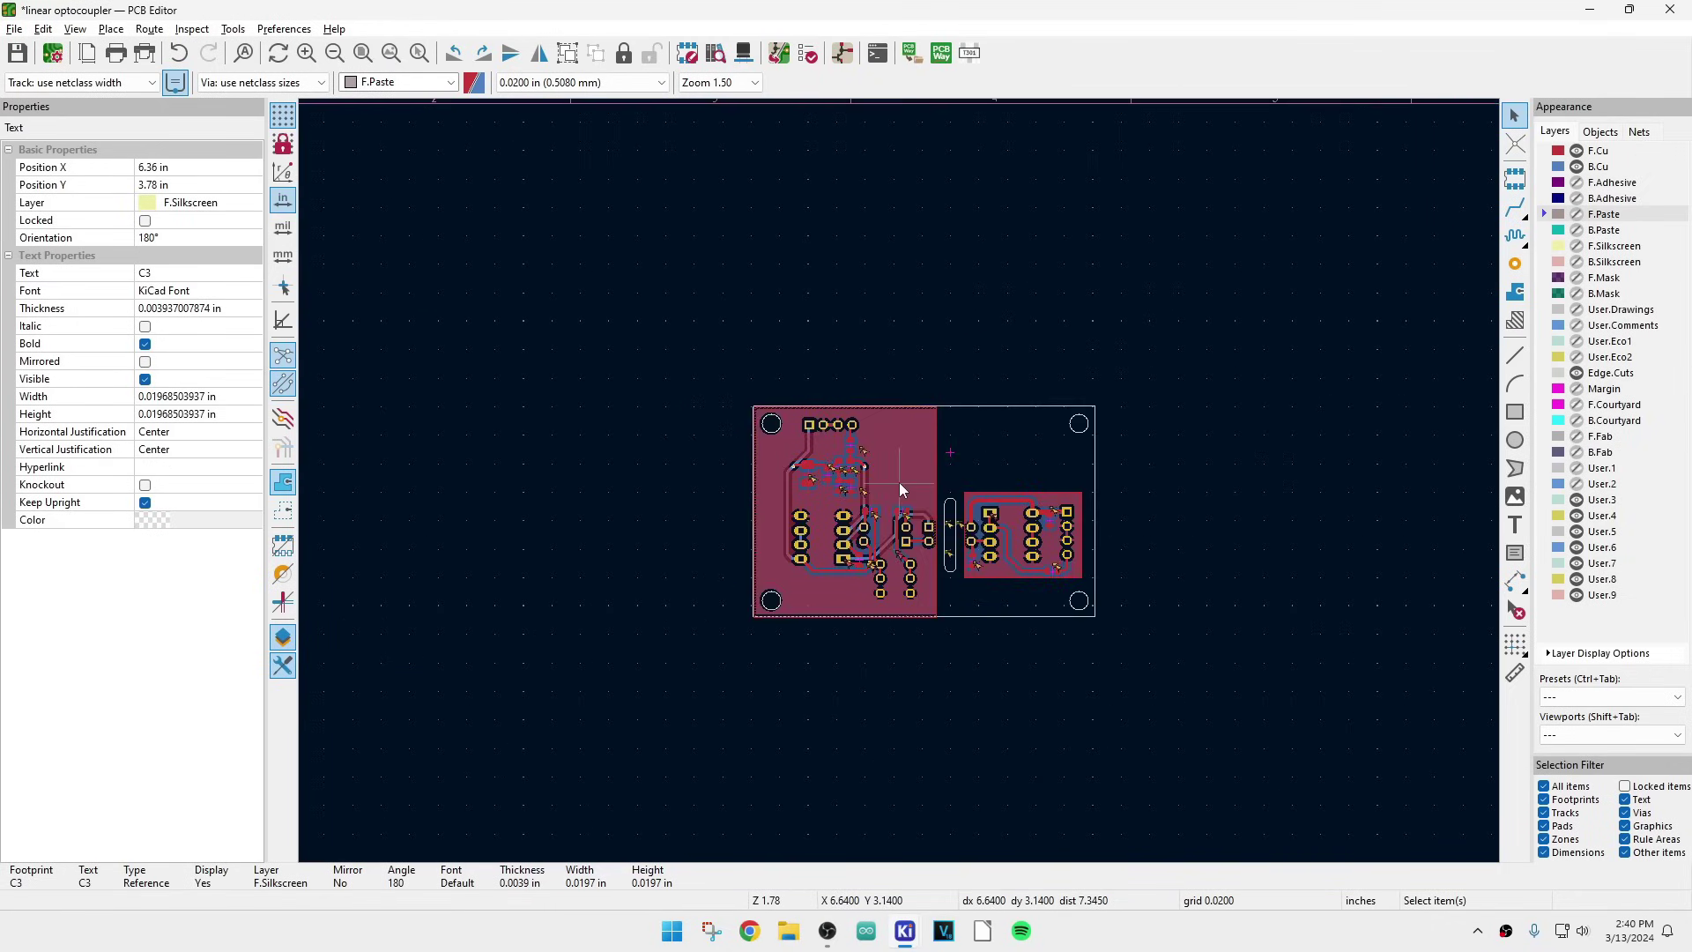
scroll(899, 482, "up", 1)
left_click(362, 53)
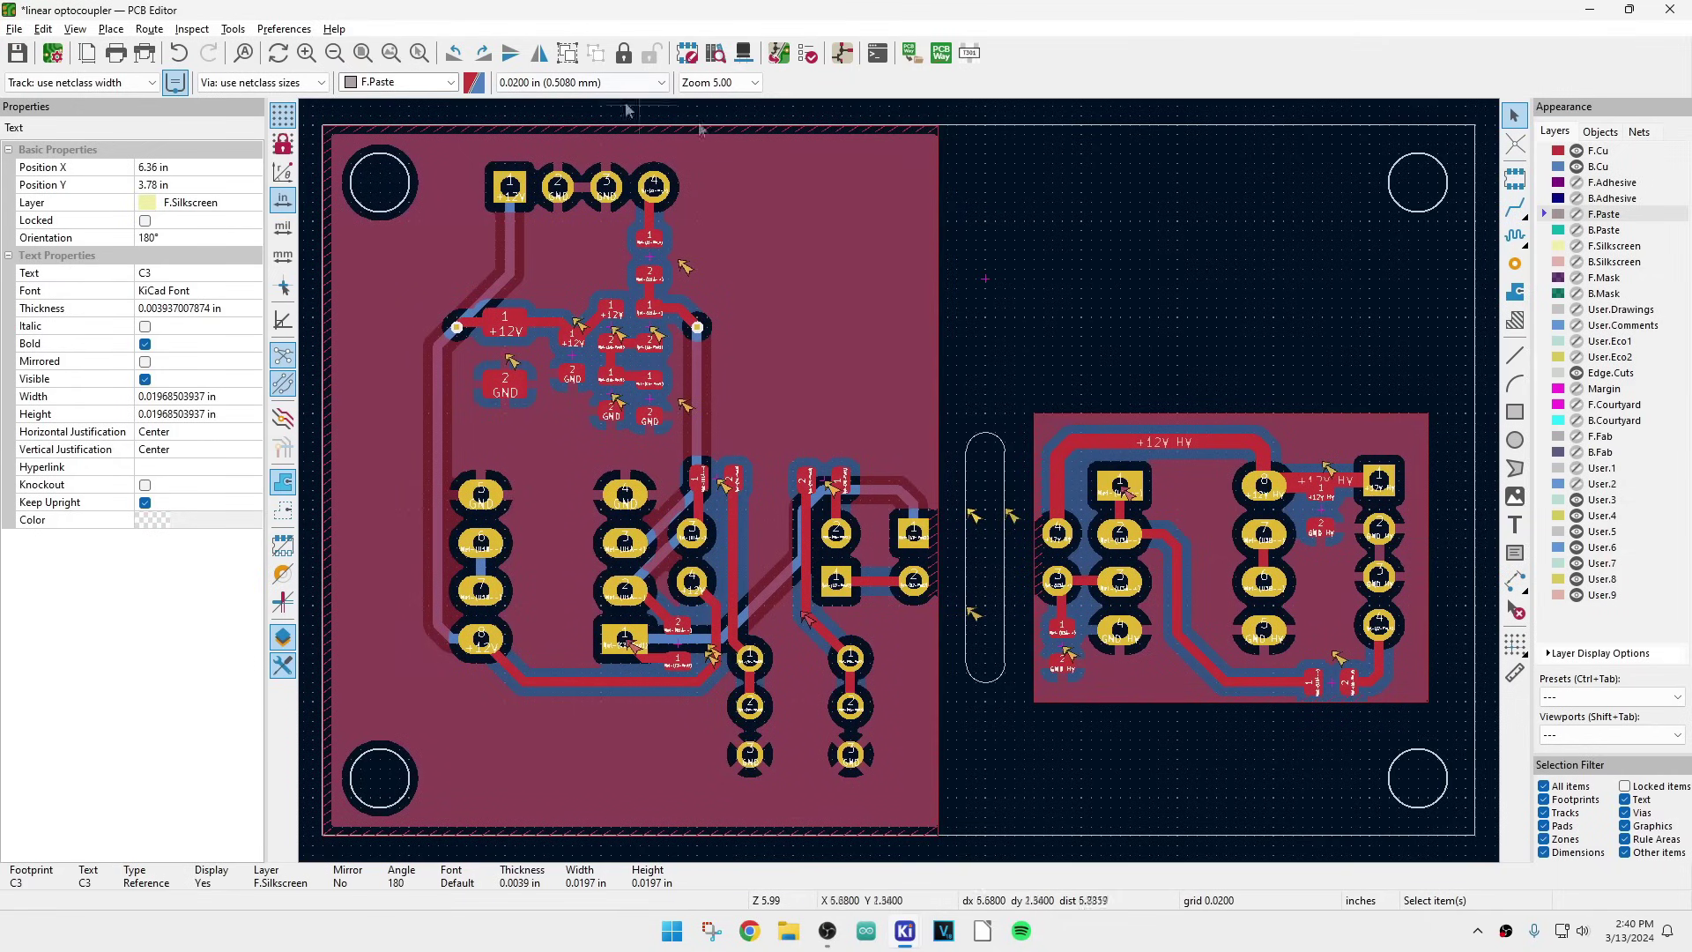
left_click(1576, 246)
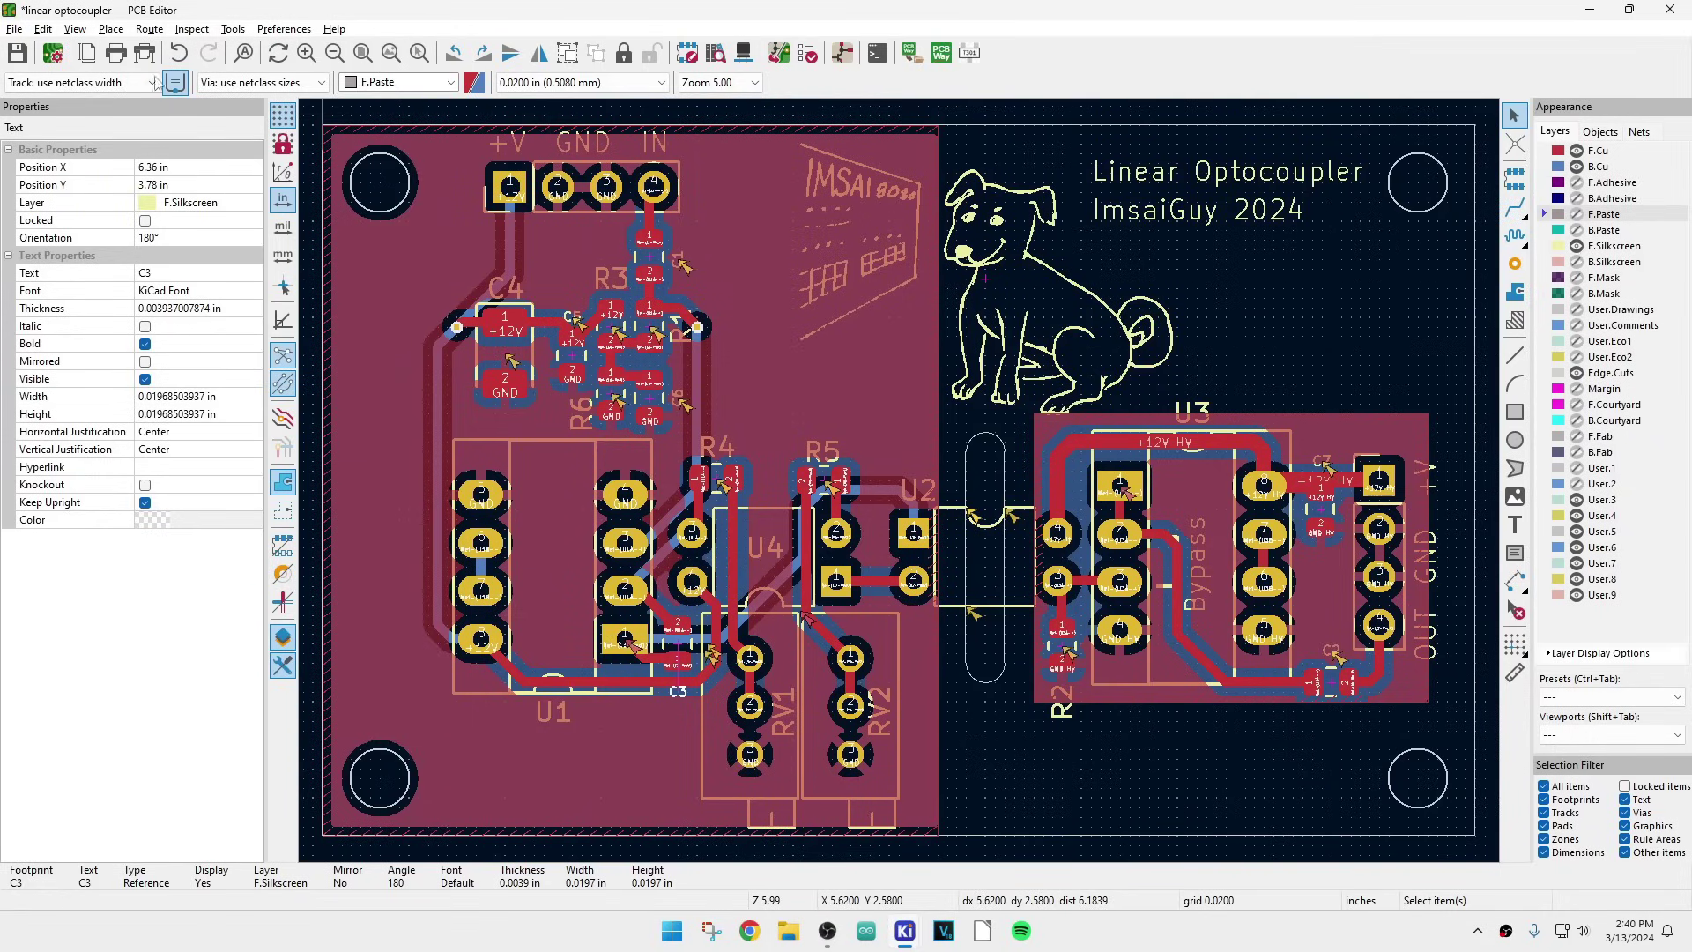
left_click(75, 30)
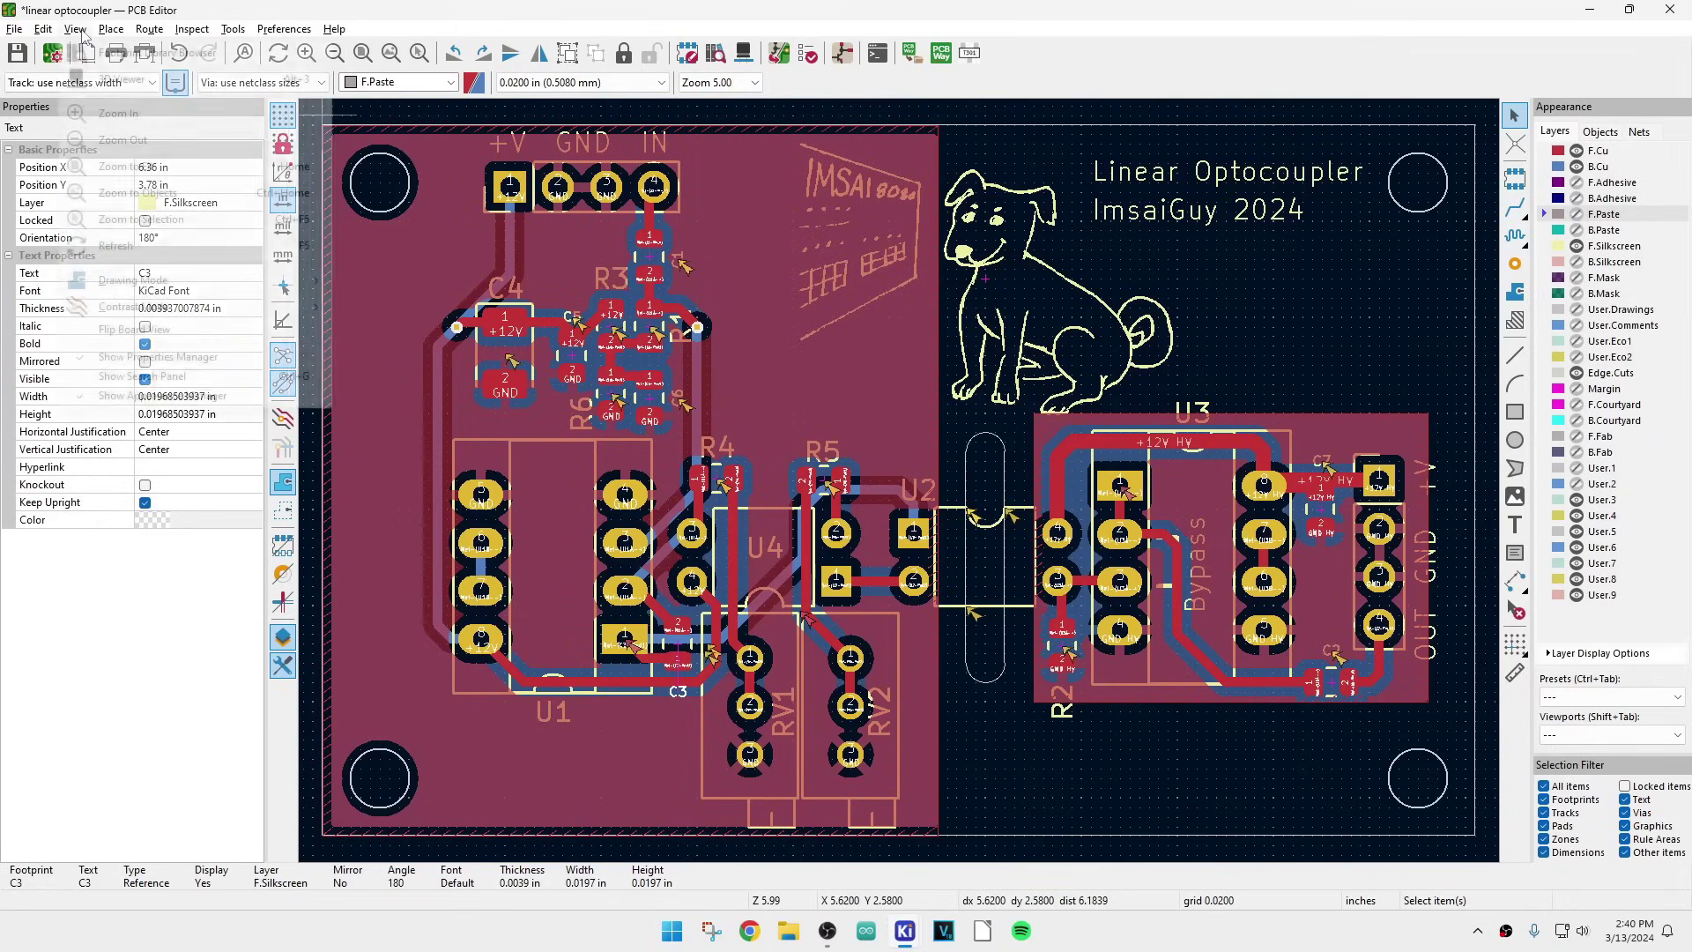
- View the board in the 3D Viewer from underside to angled top, then close it
left_click(104, 86)
left_click_drag(837, 696, 800, 283)
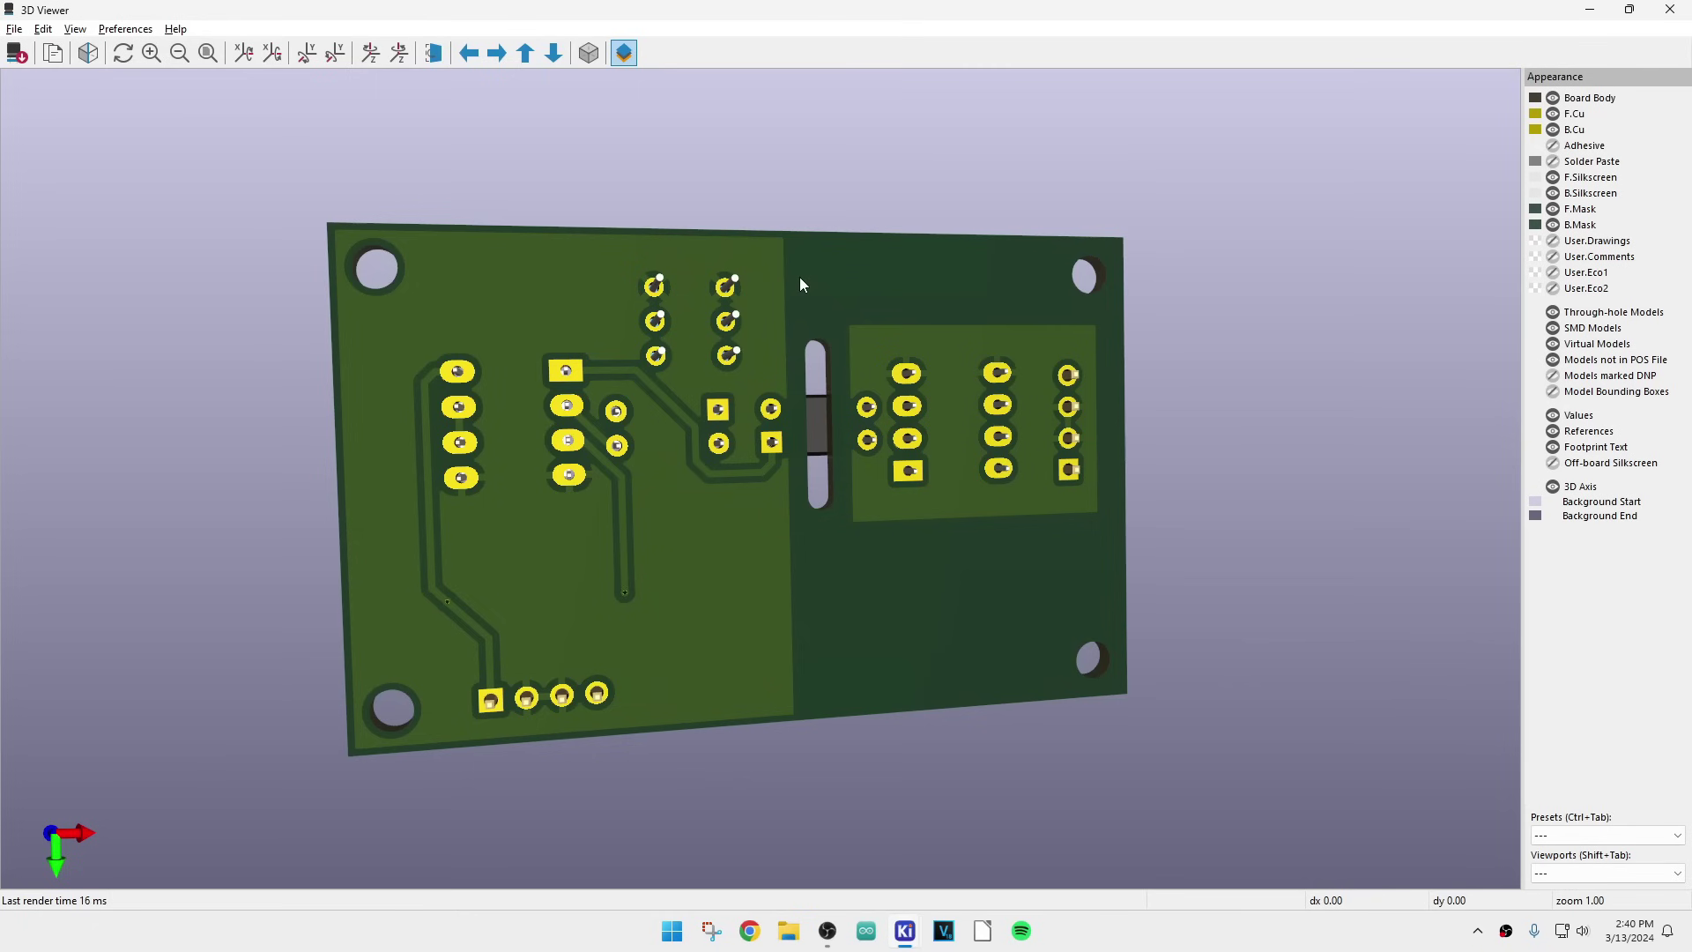
left_click_drag(800, 284, 982, 722)
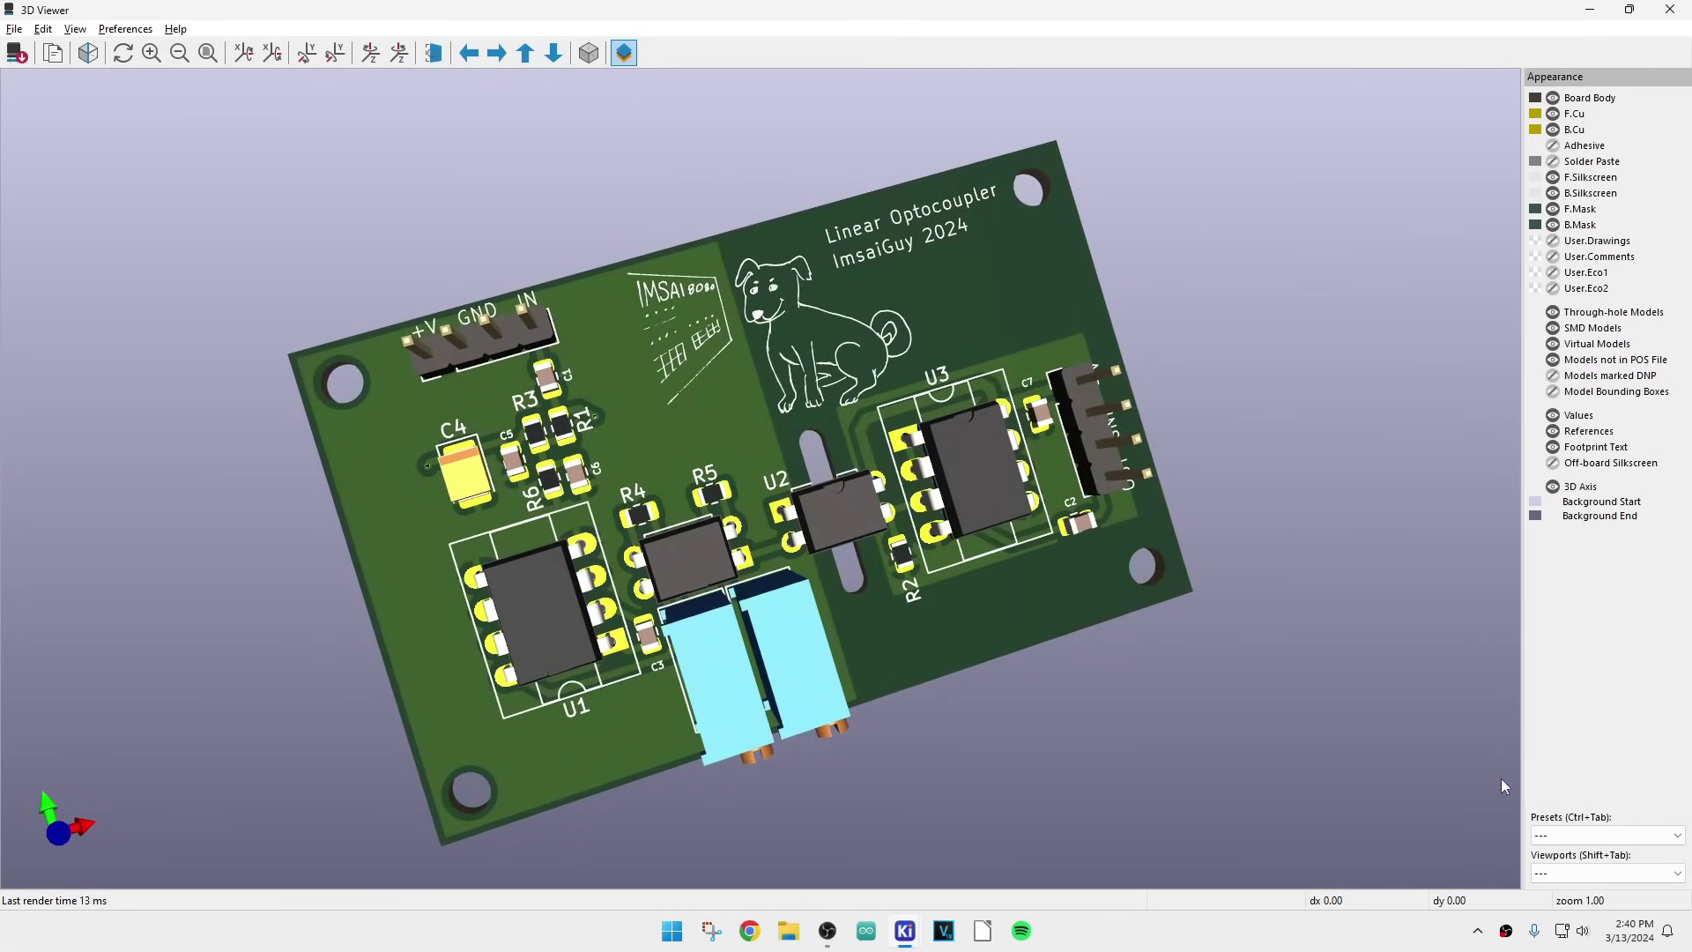
left_click(1669, 9)
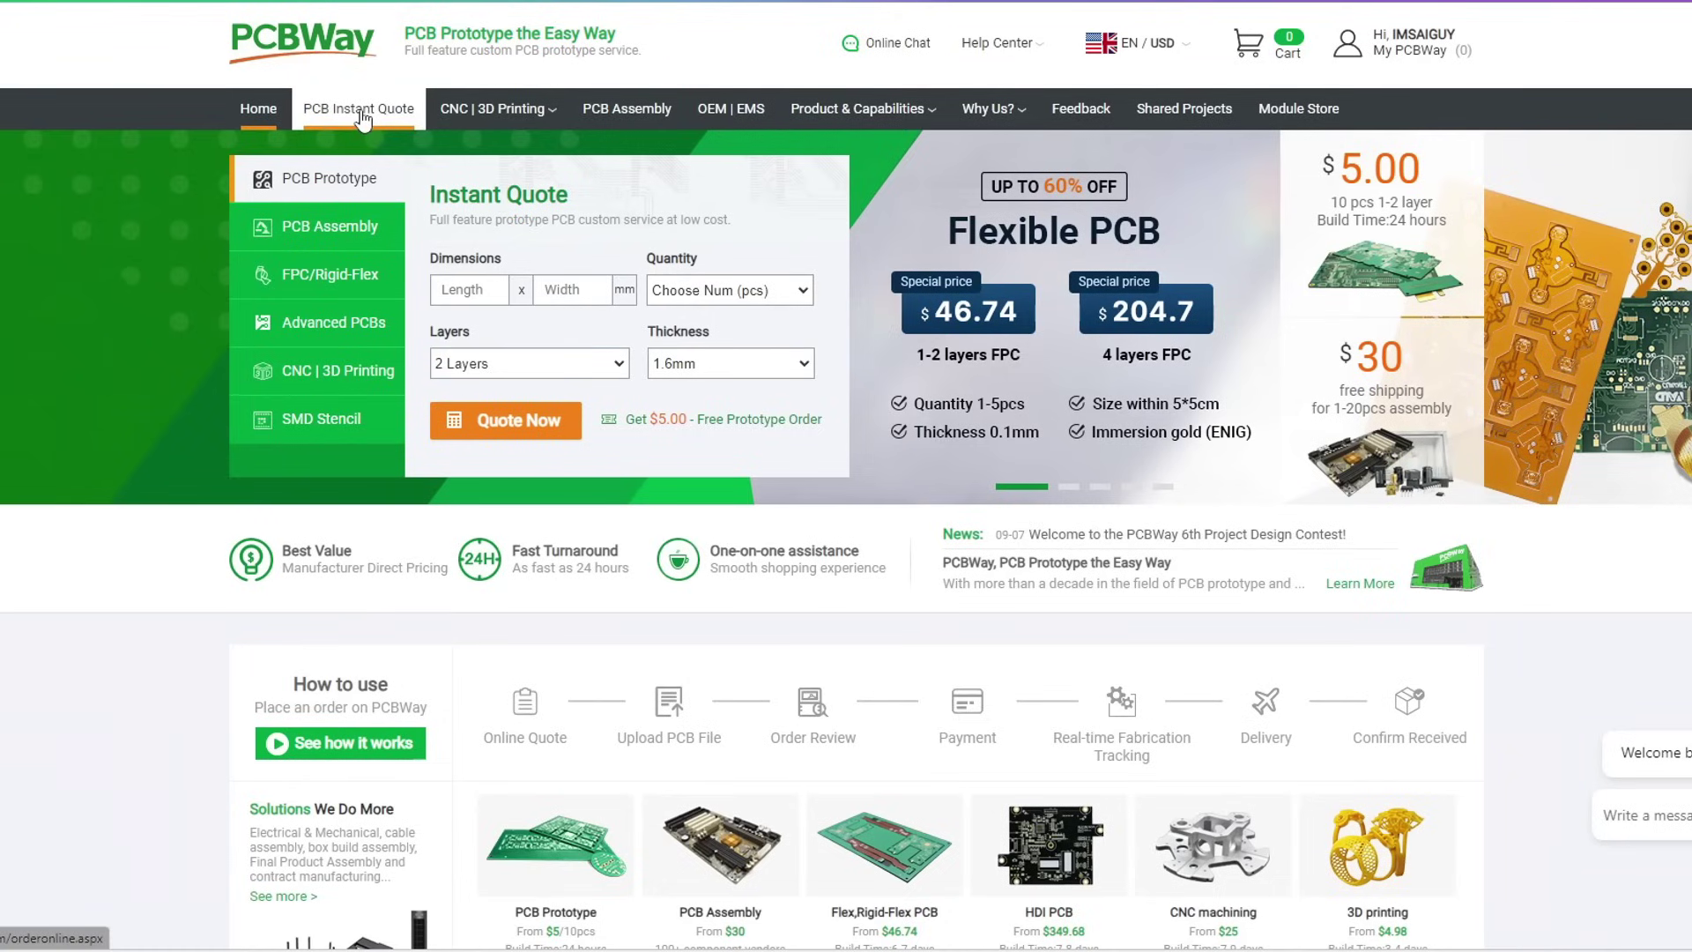
- Open the quick-order PCB quote form (default 5 boards, $25.16 total), then the online Gerber viewer
left_click(361, 113)
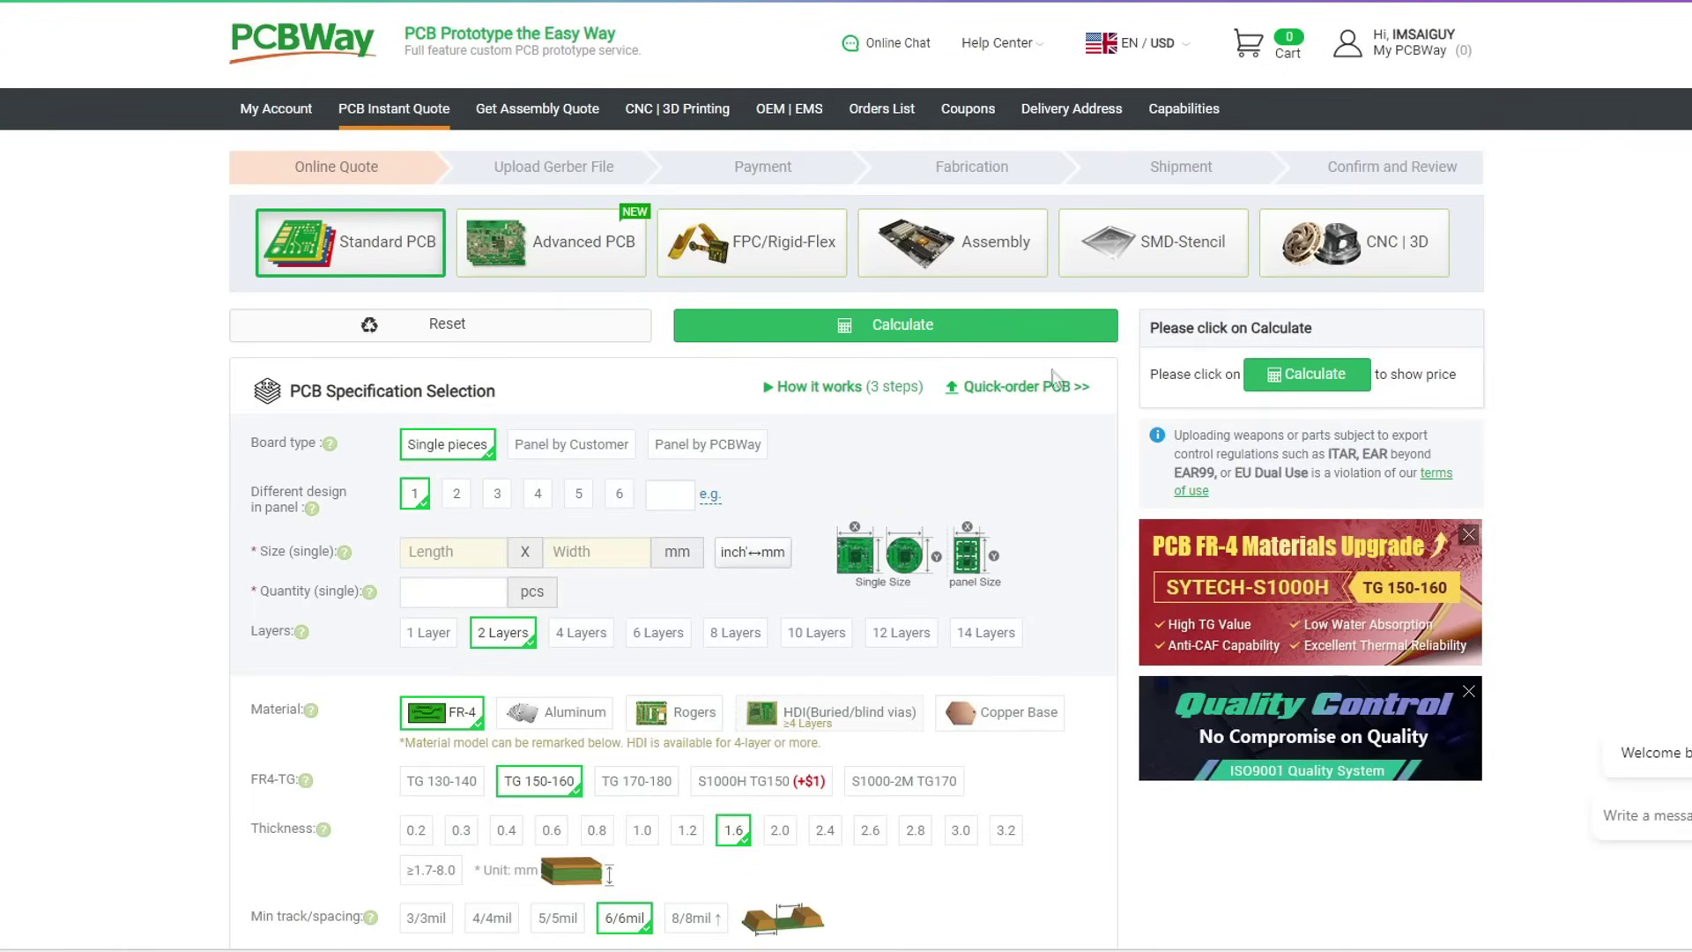
left_click(1003, 392)
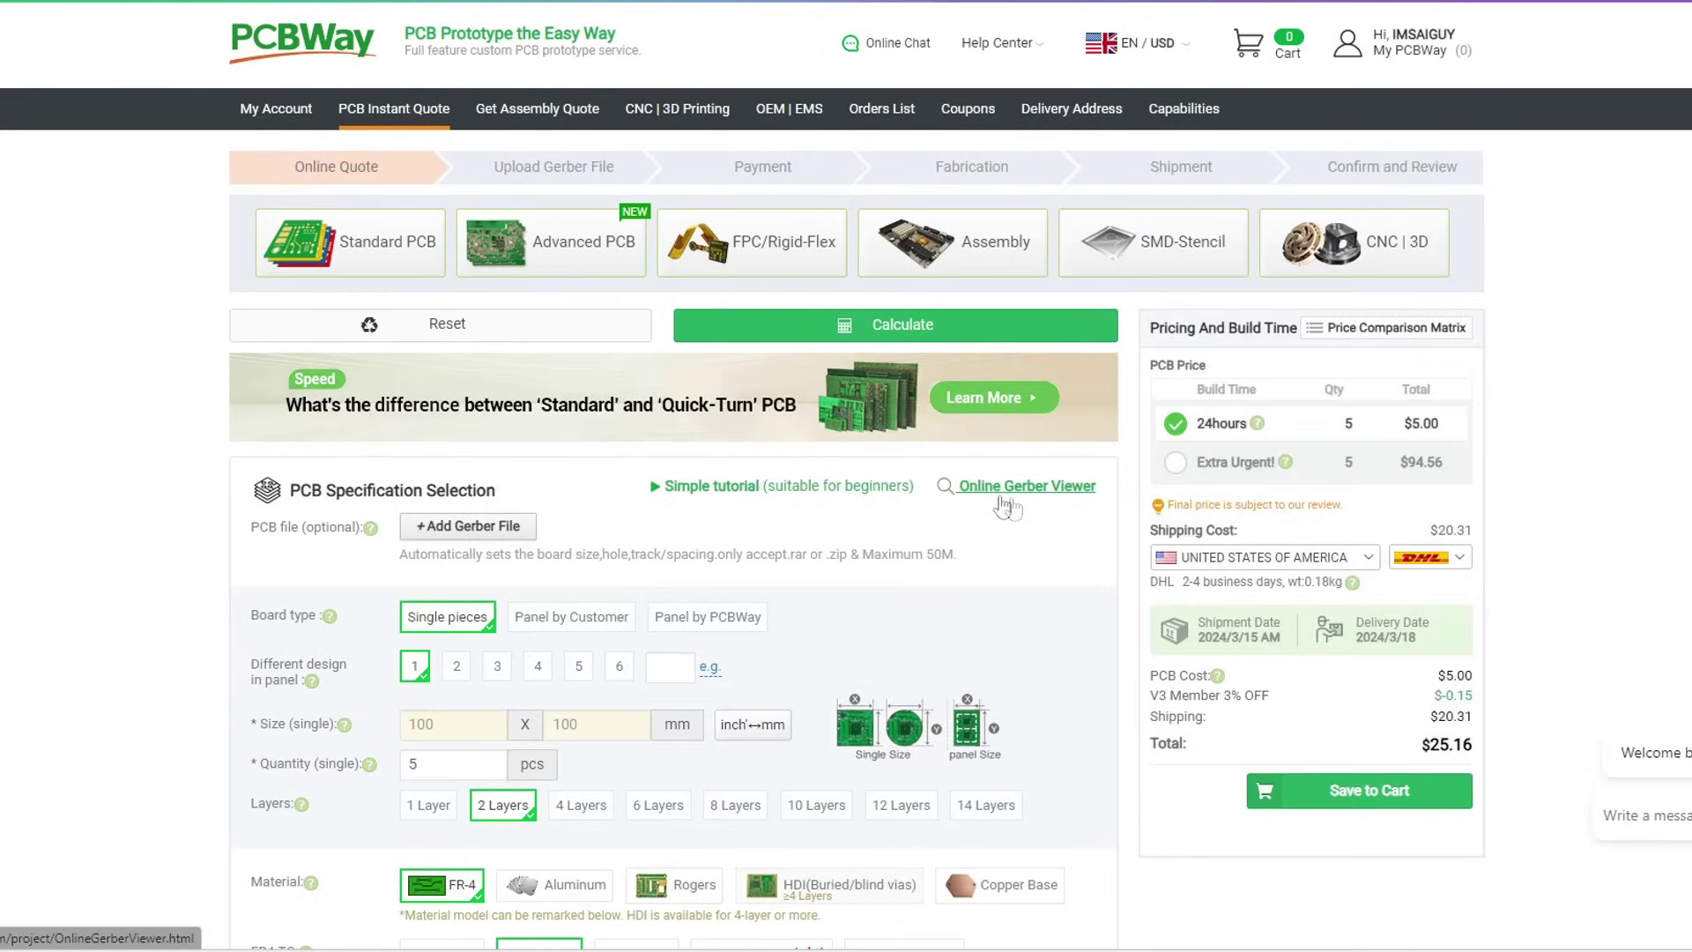
left_click(1015, 488)
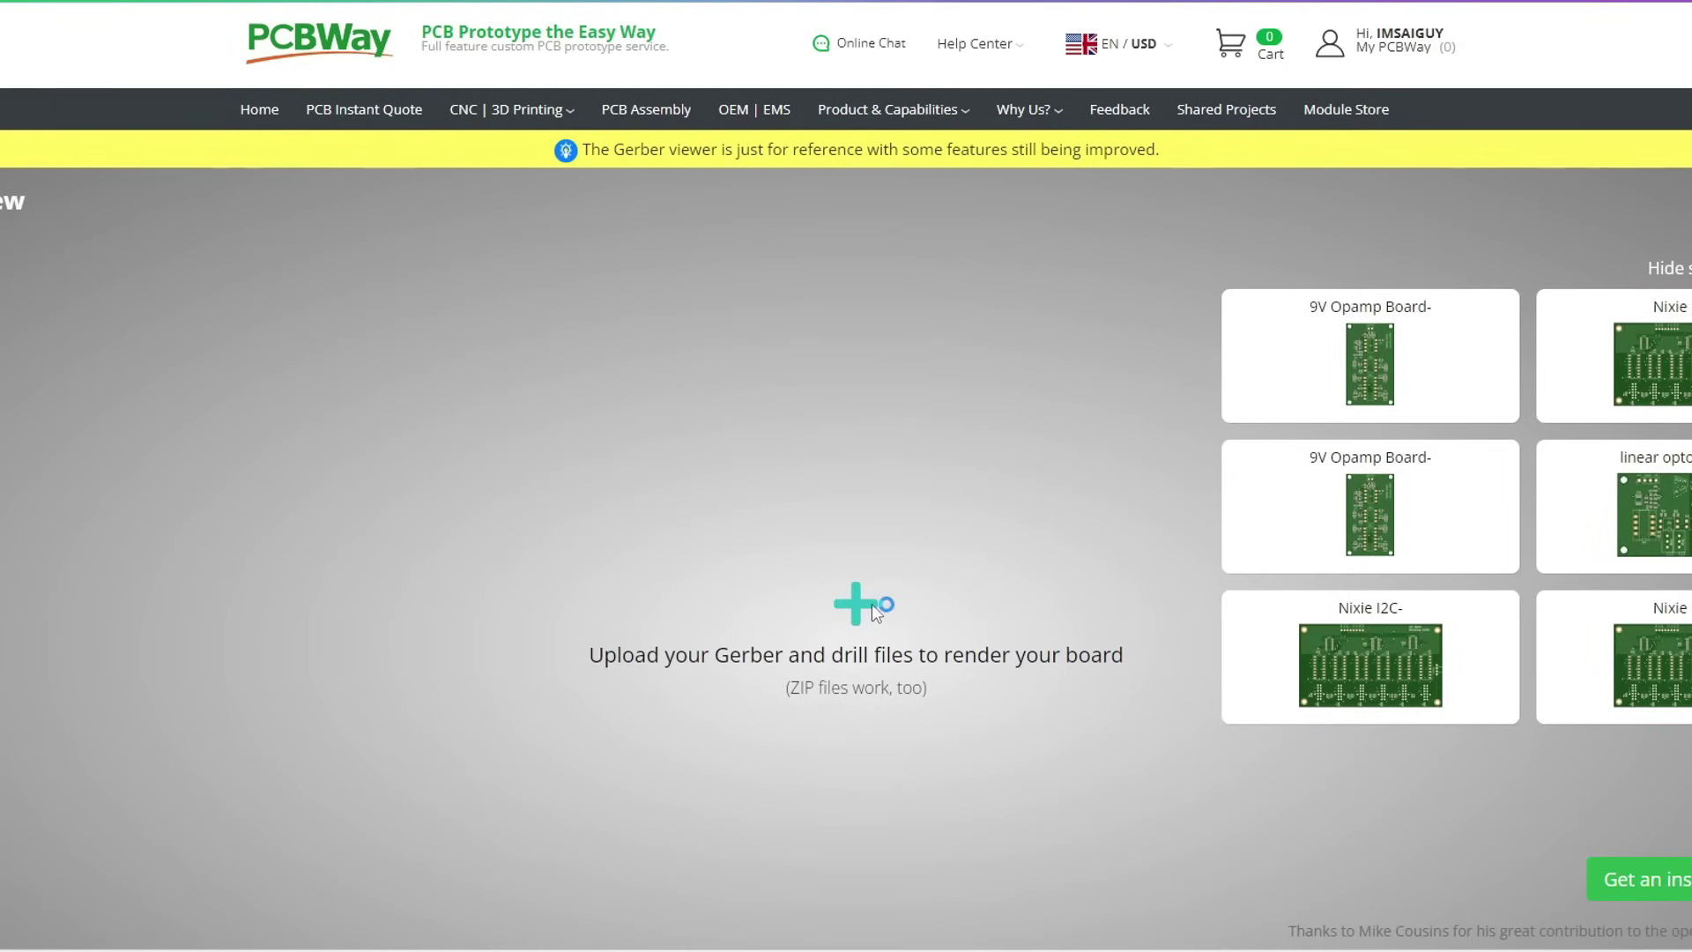
- Load linear opto .zip into the Gerber viewer and inspect its bottom, top and layer renders
left_click(222, 40)
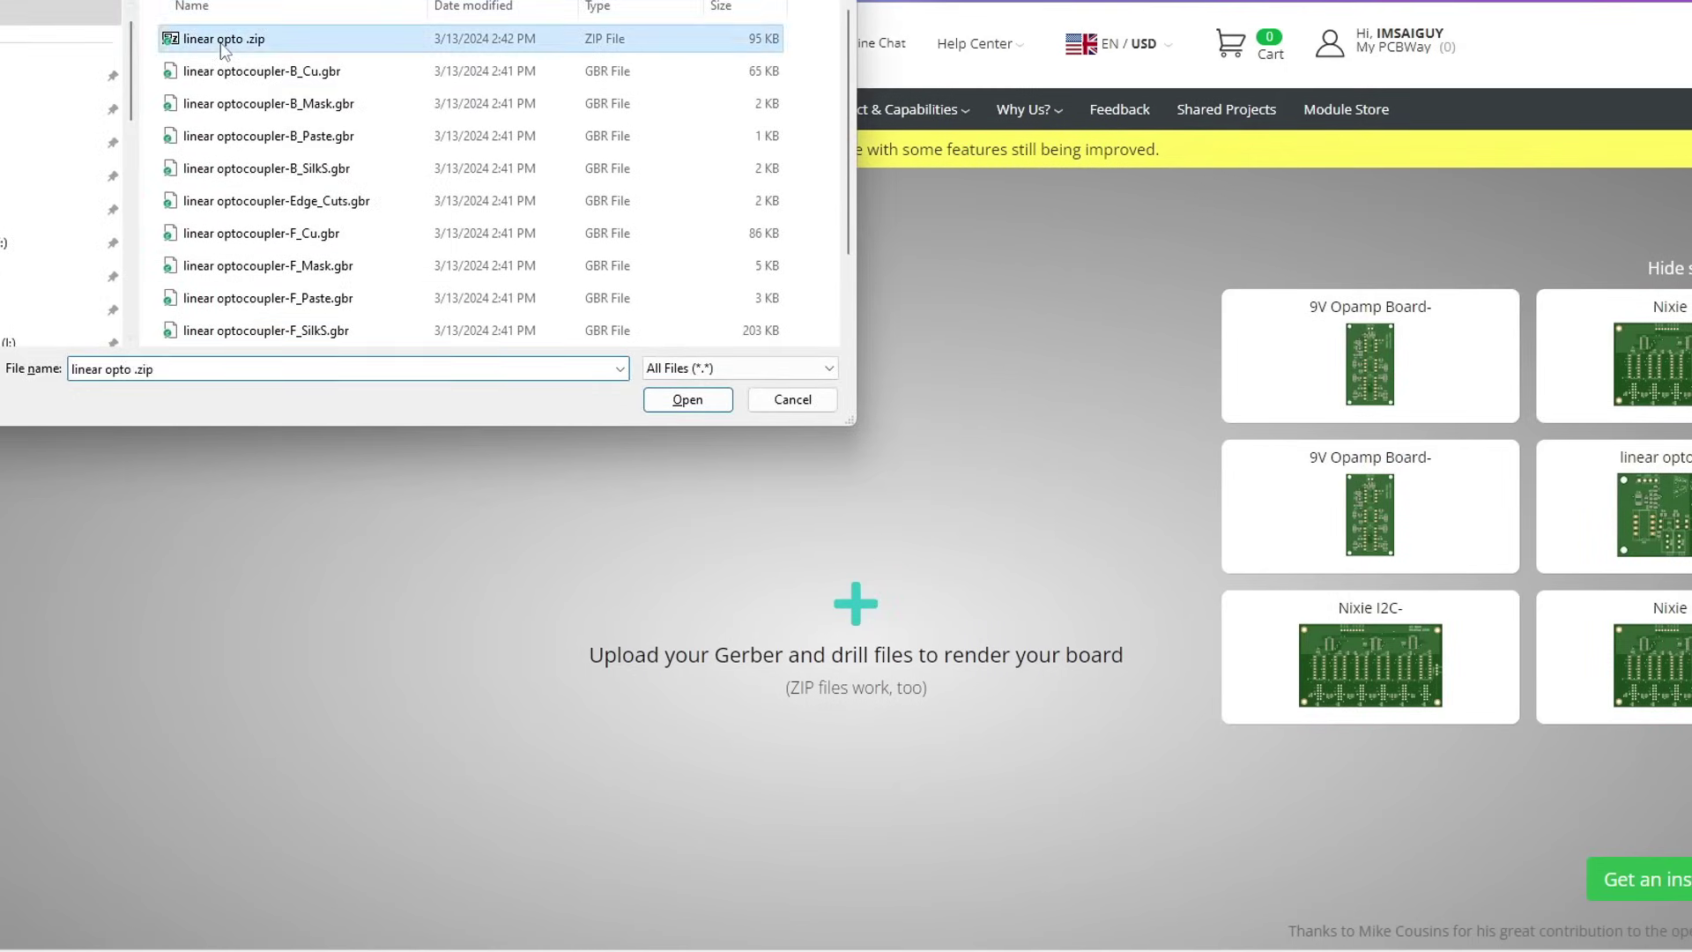
double_click(222, 40)
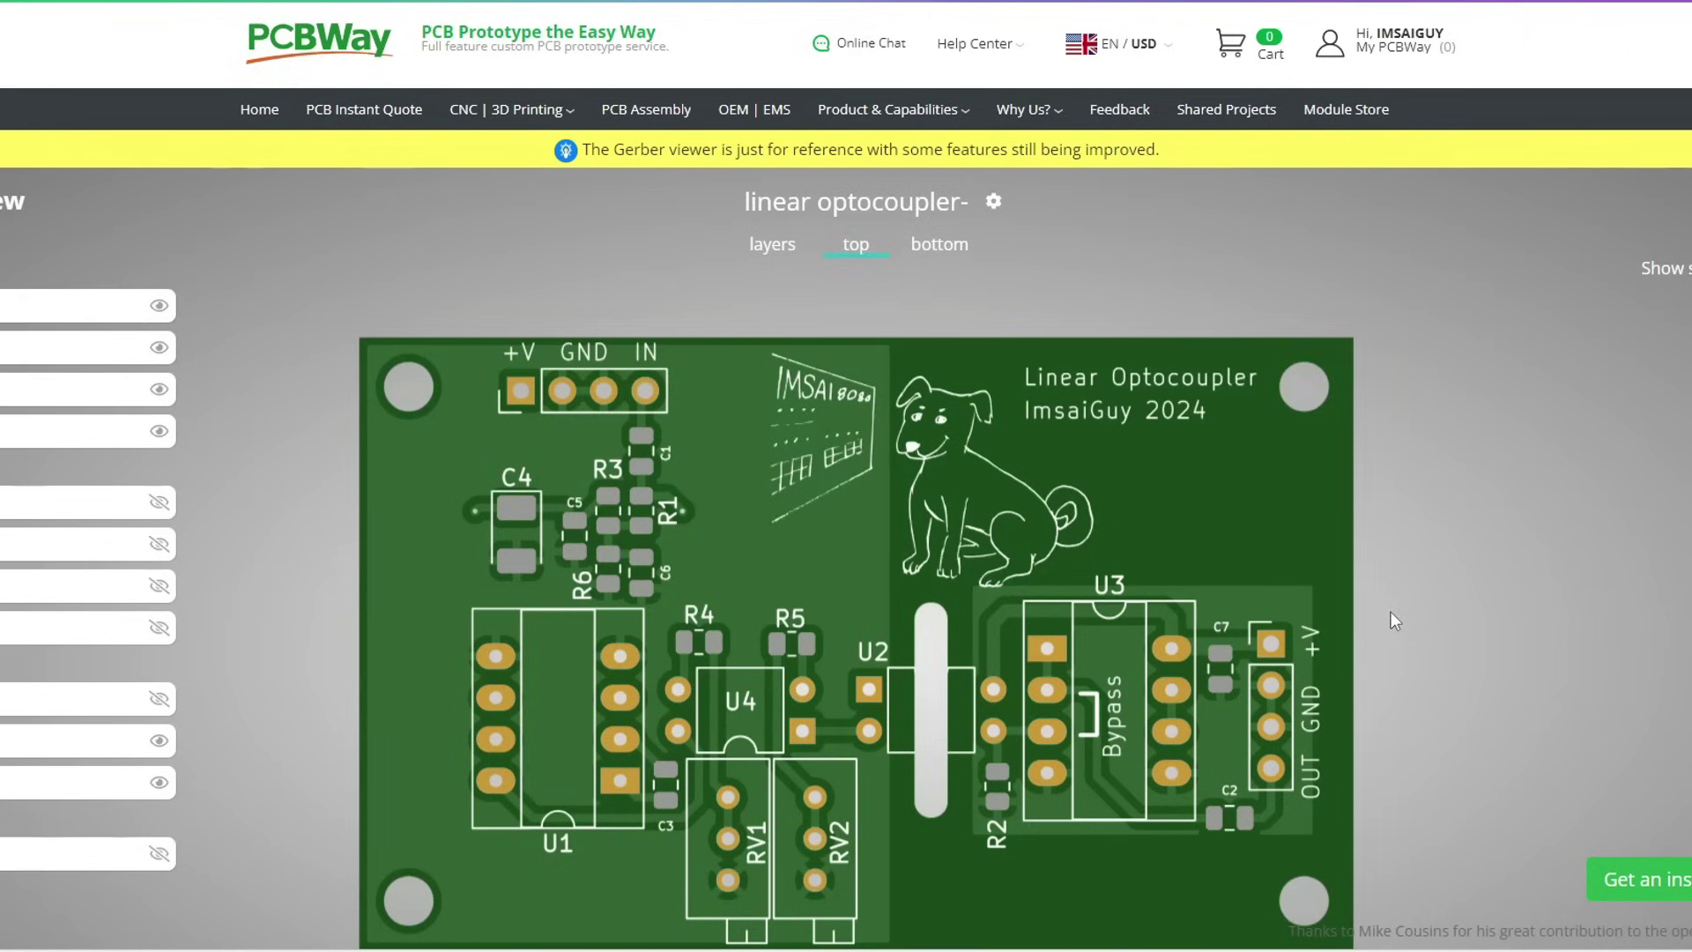
left_click(939, 244)
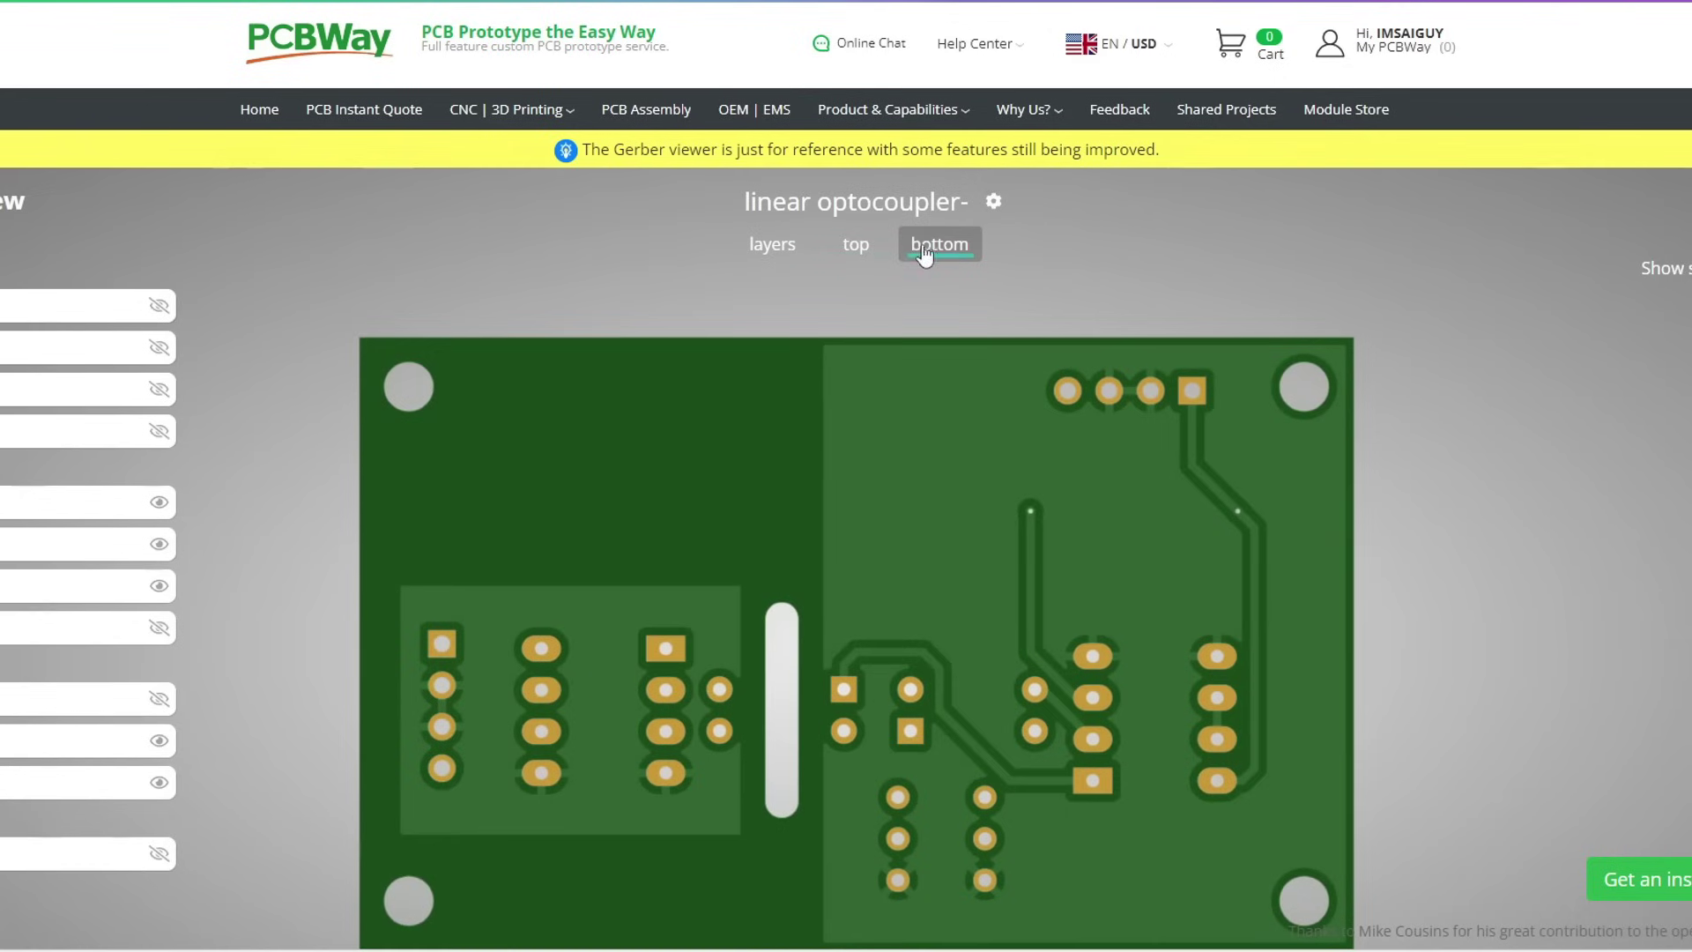
left_click(855, 247)
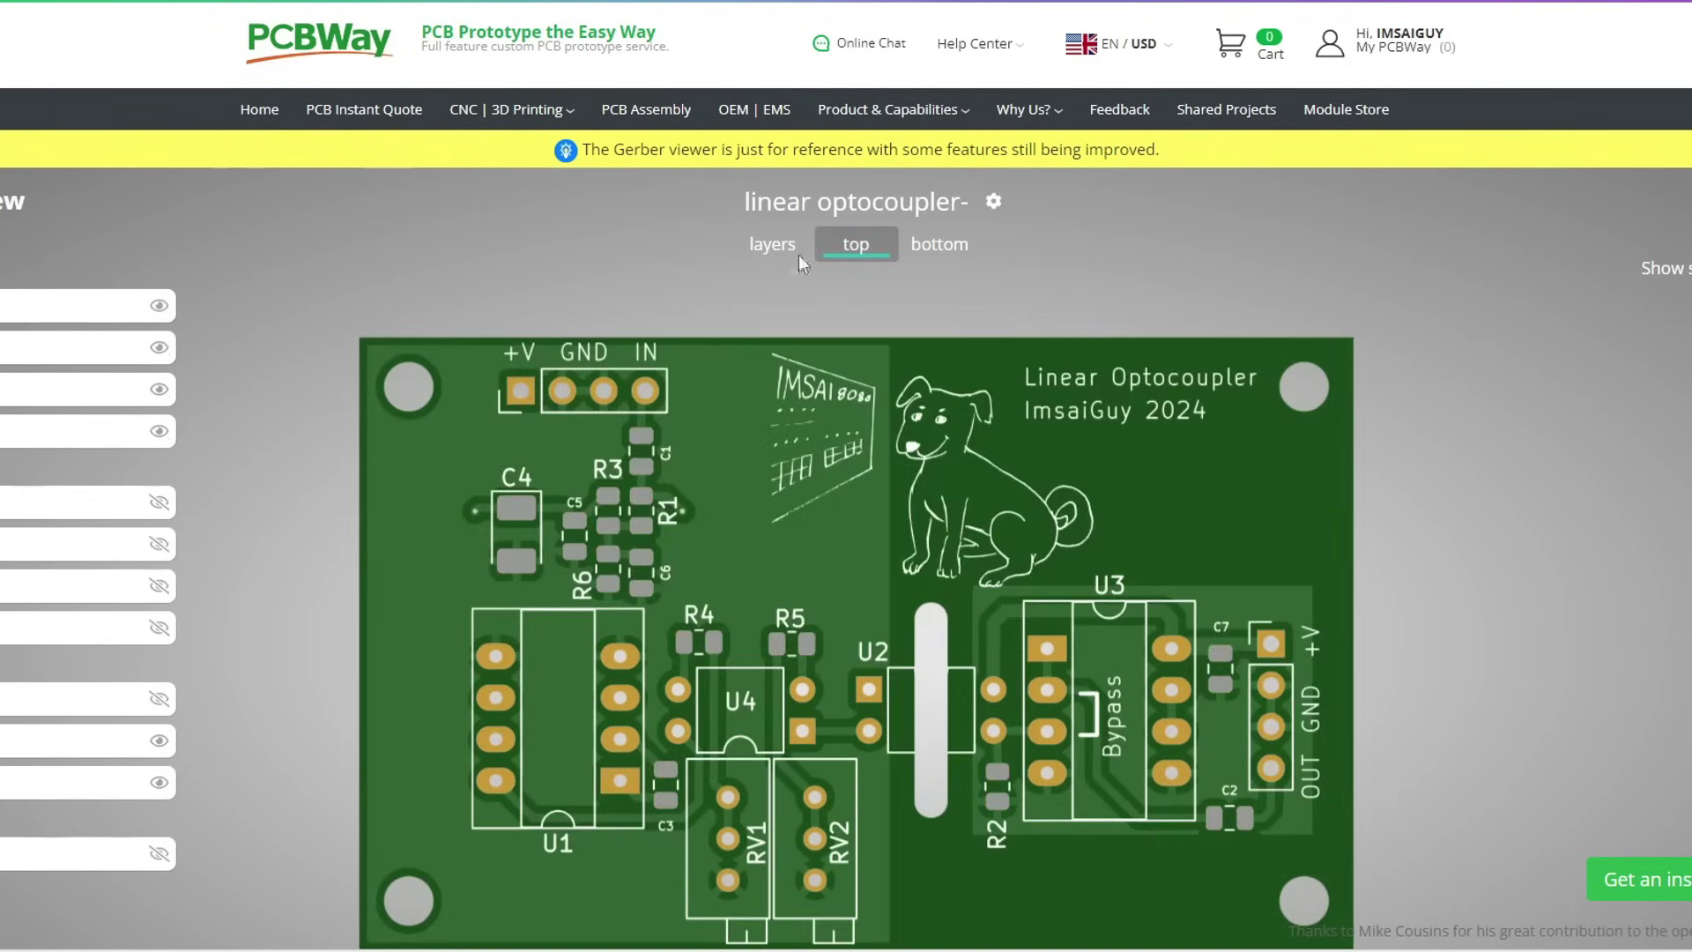
left_click(772, 247)
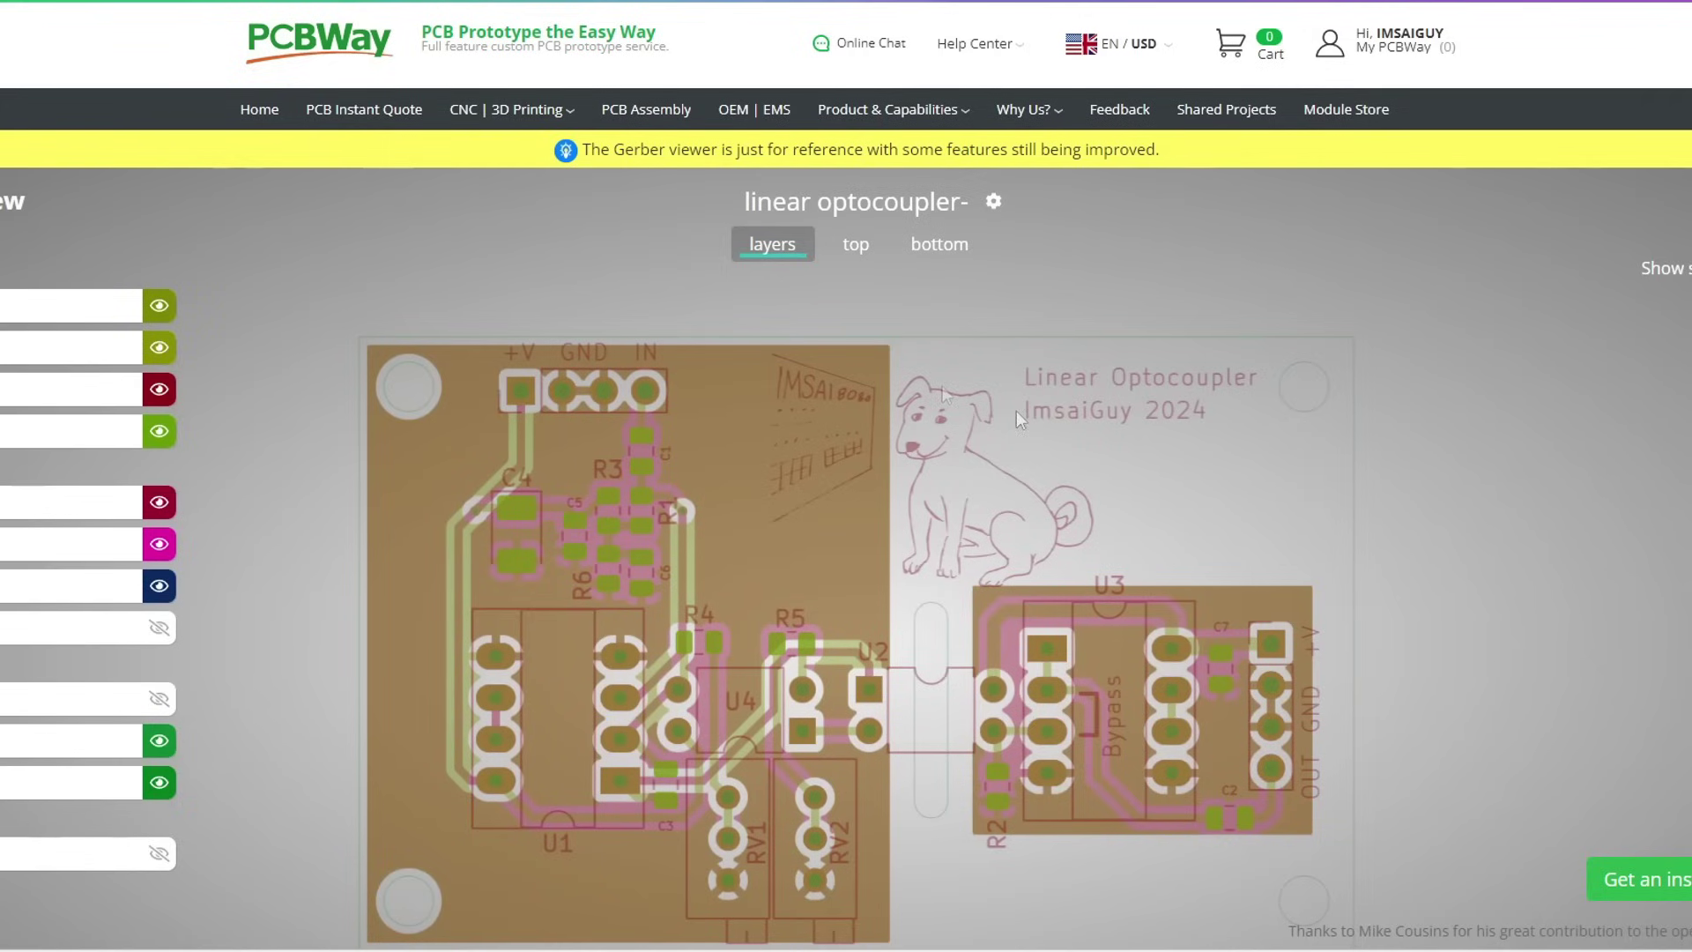
left_click(868, 251)
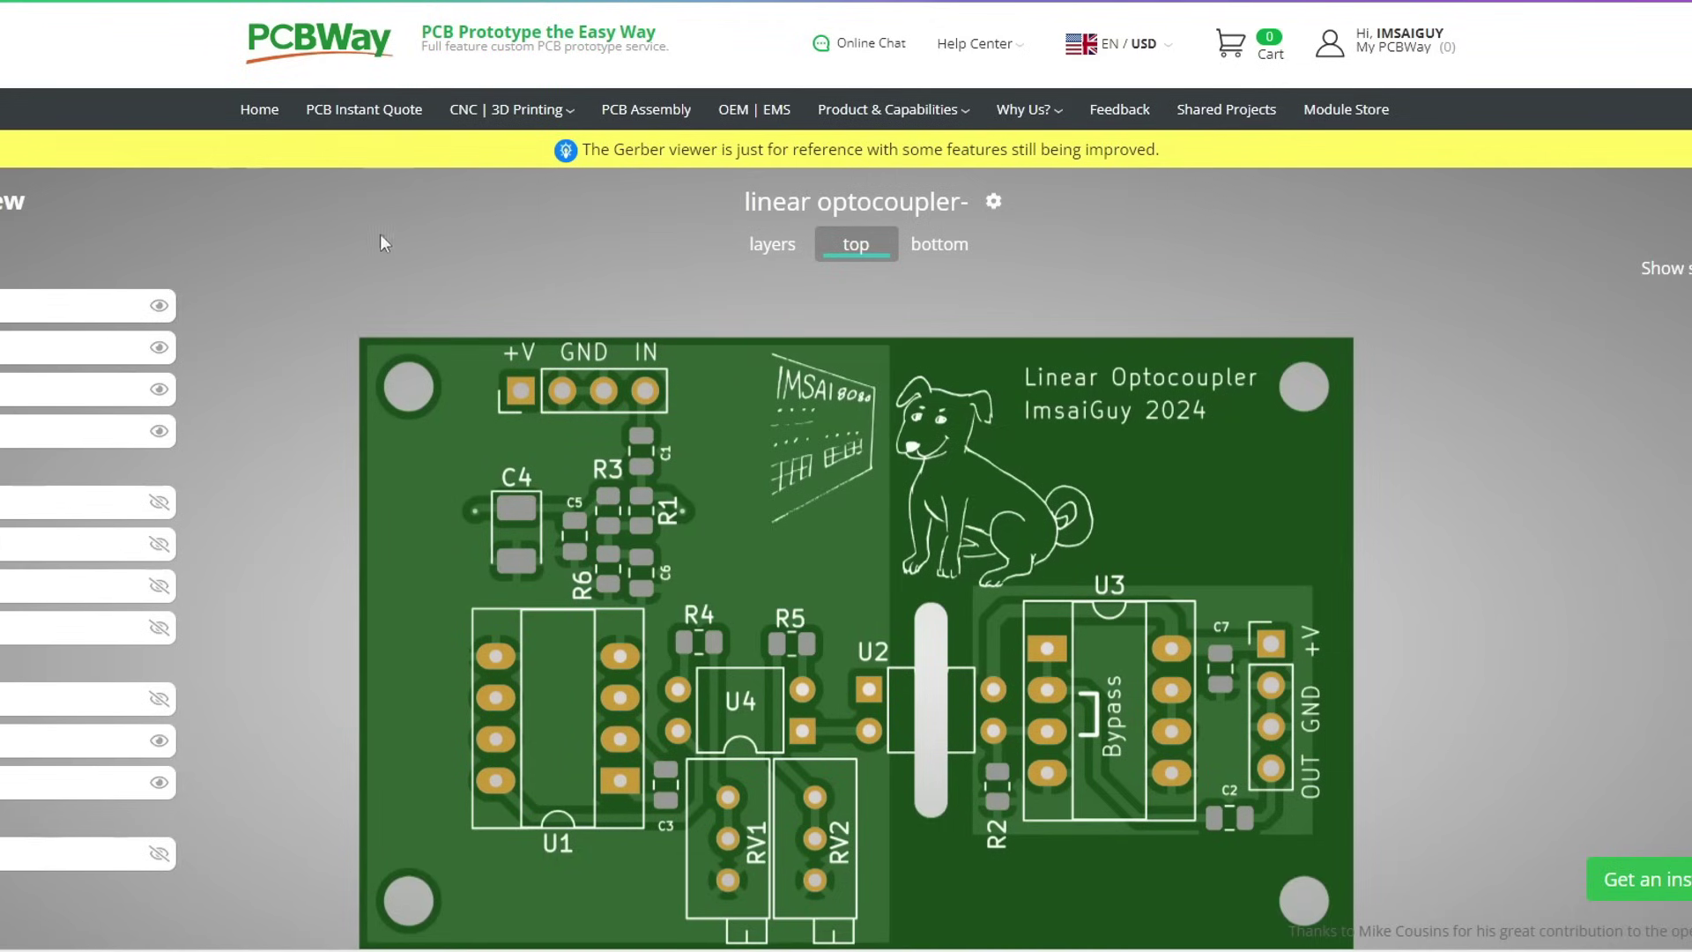
- Upload linear opto .zip to the quick-order form, detected as a 2-layer 61 x 37.6 mm board
left_click(364, 114)
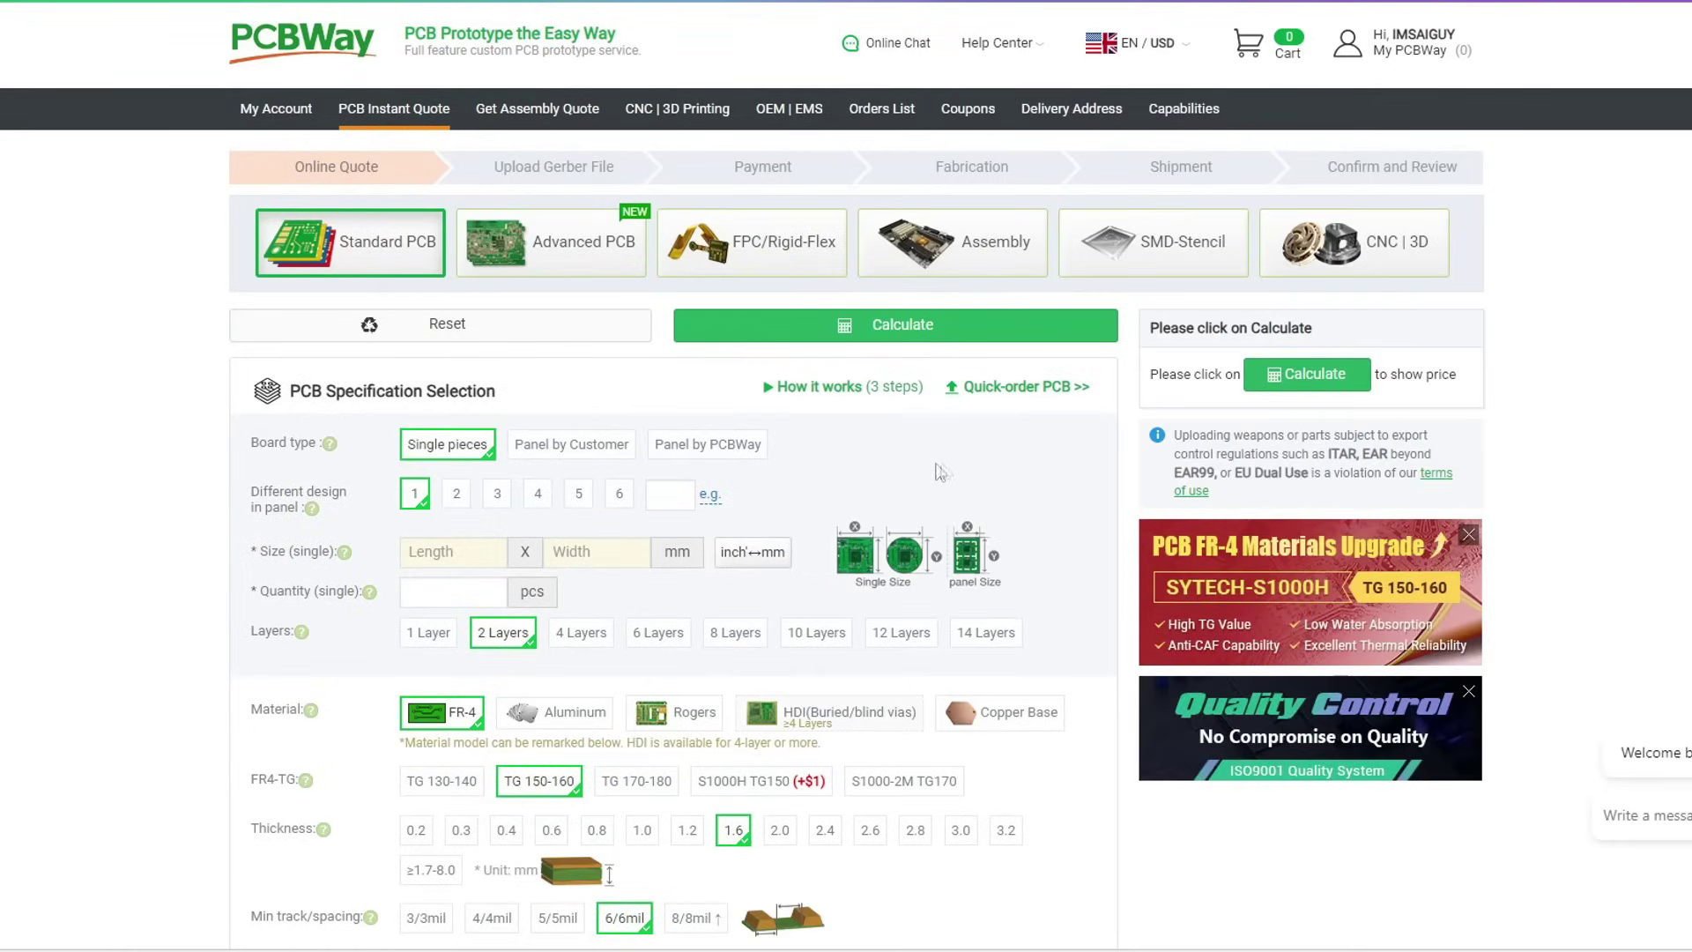
left_click(1018, 387)
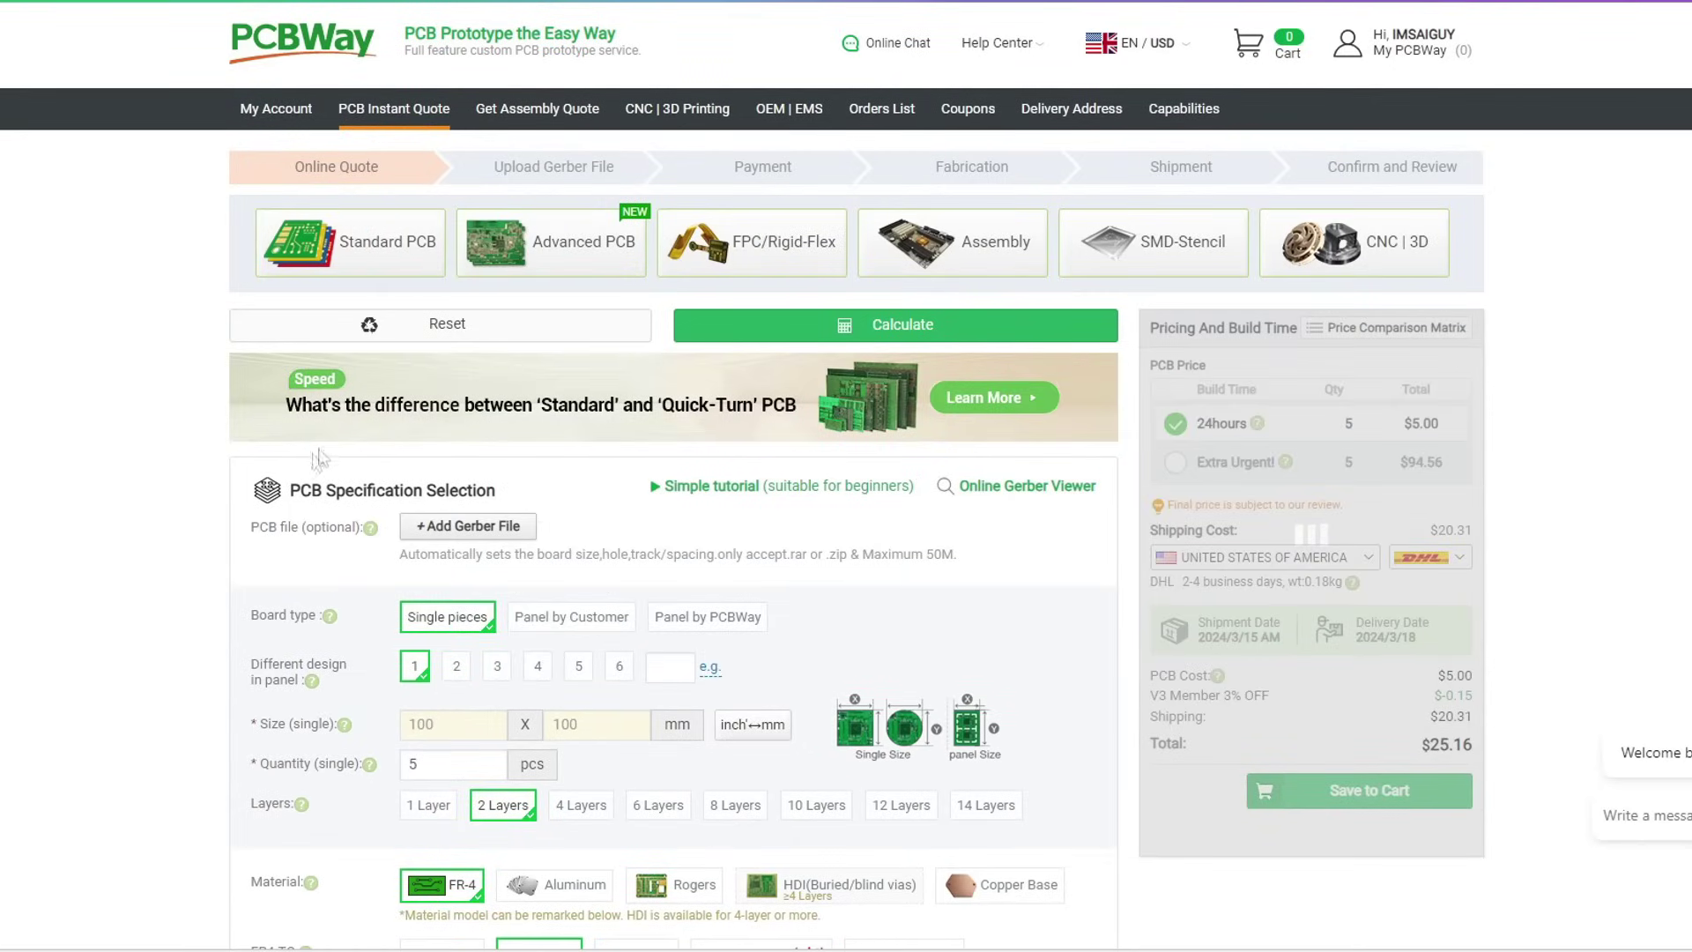
left_click(462, 528)
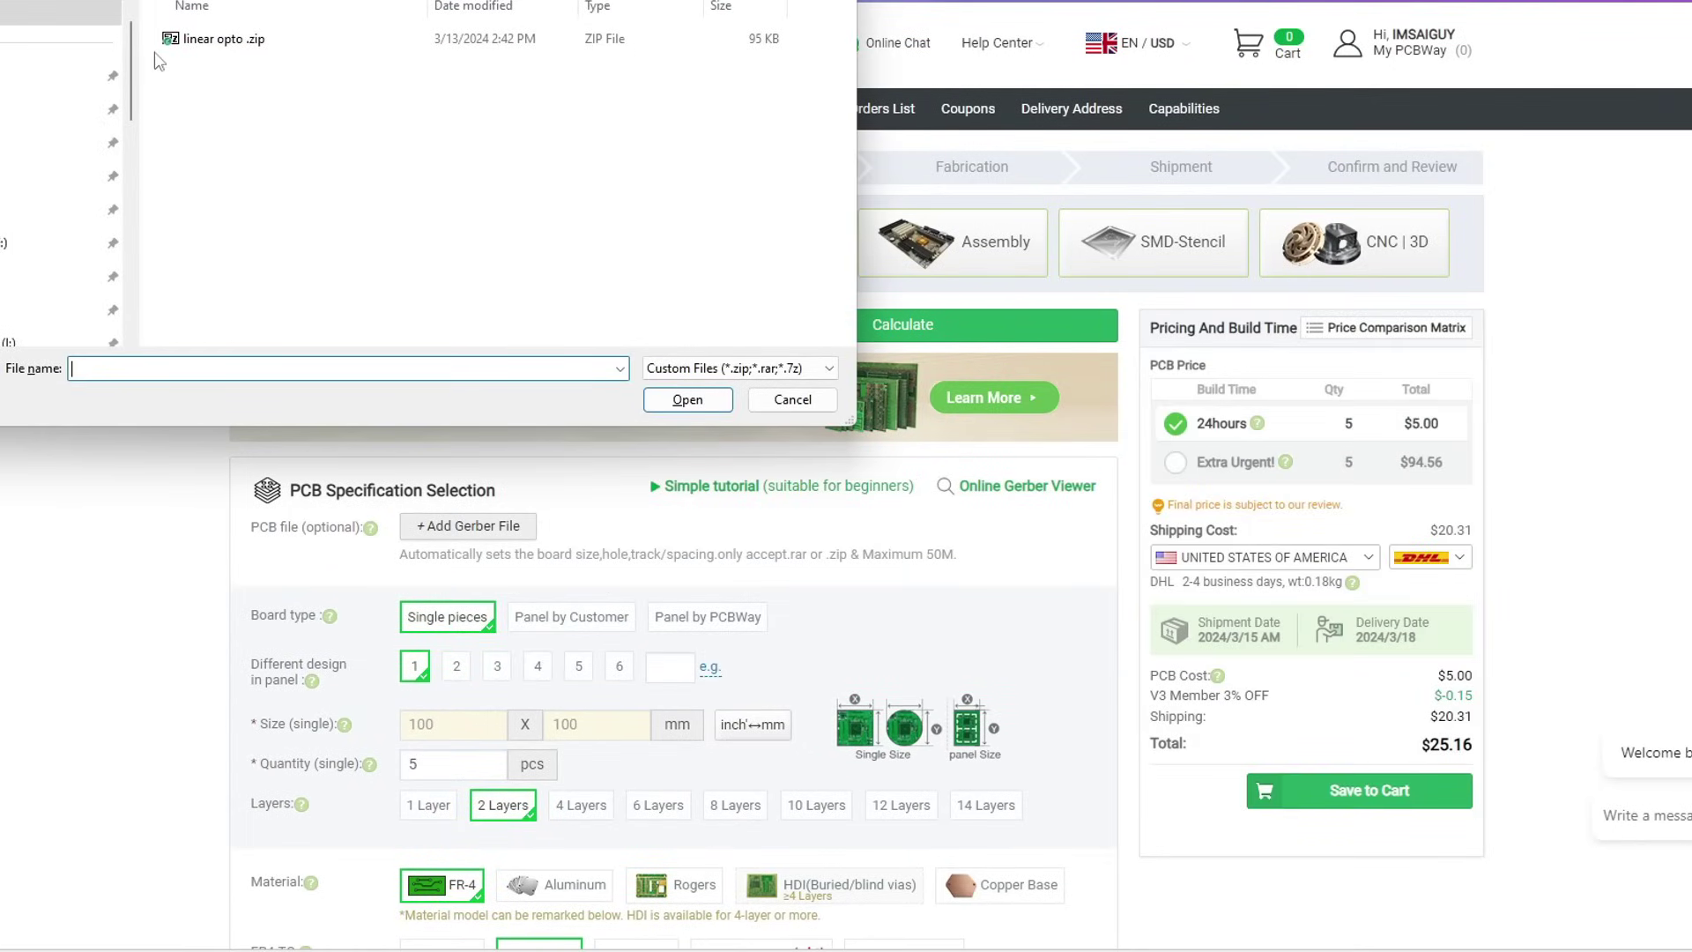
double_click(168, 41)
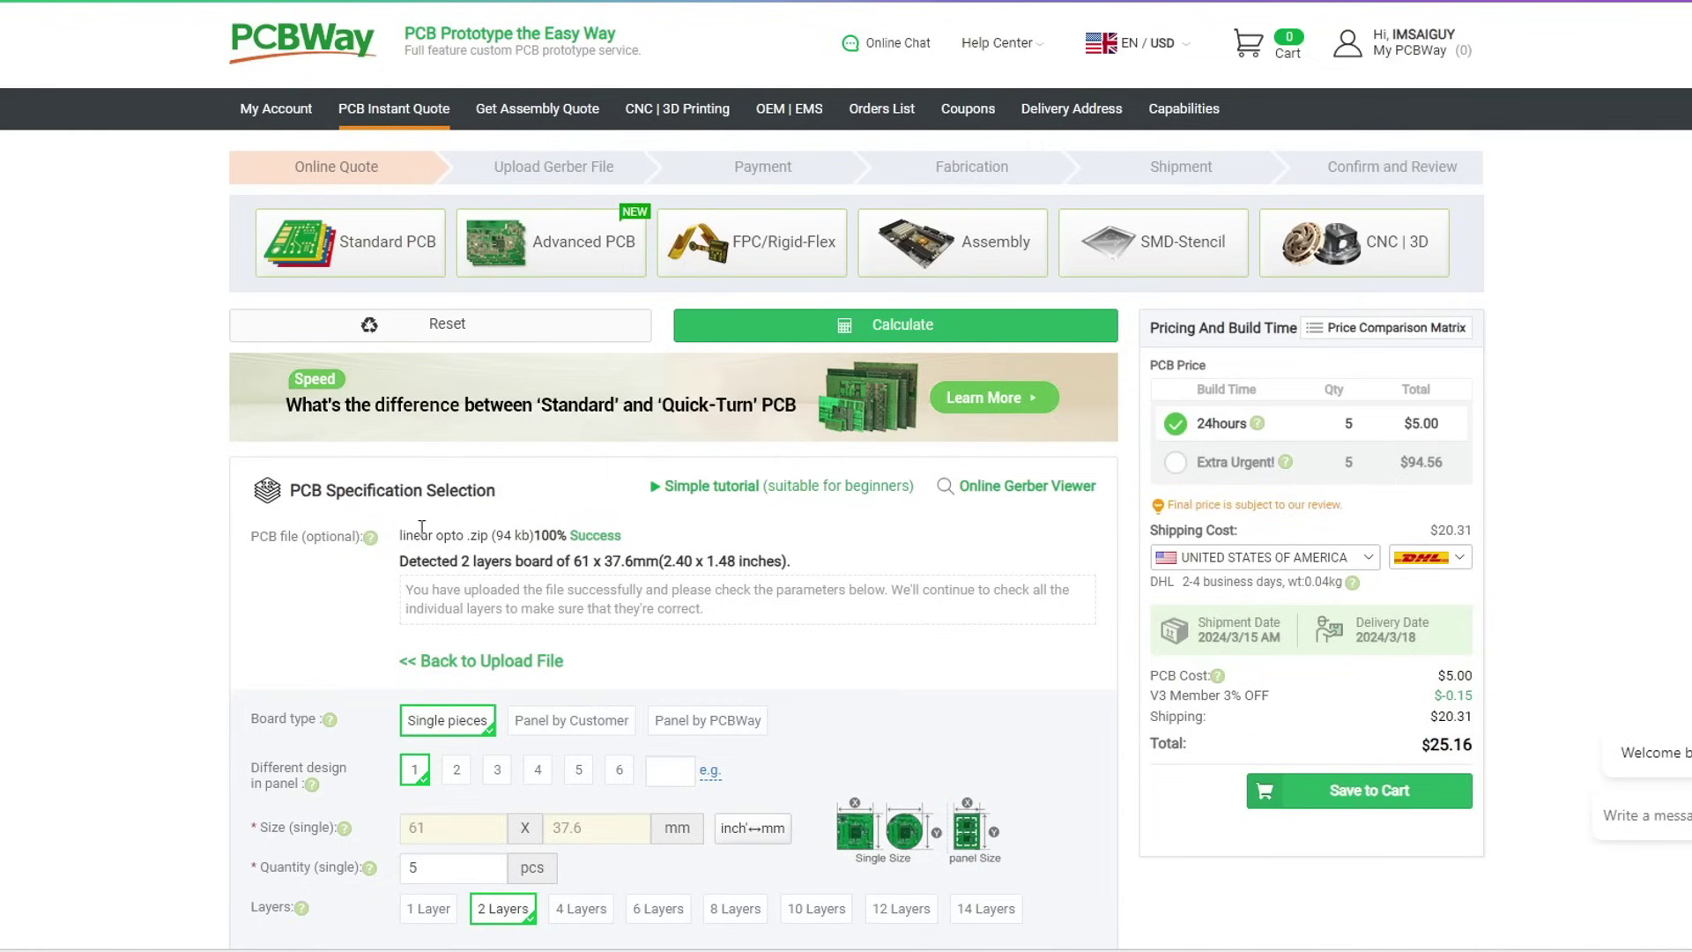
scroll(421, 529, "down", 2)
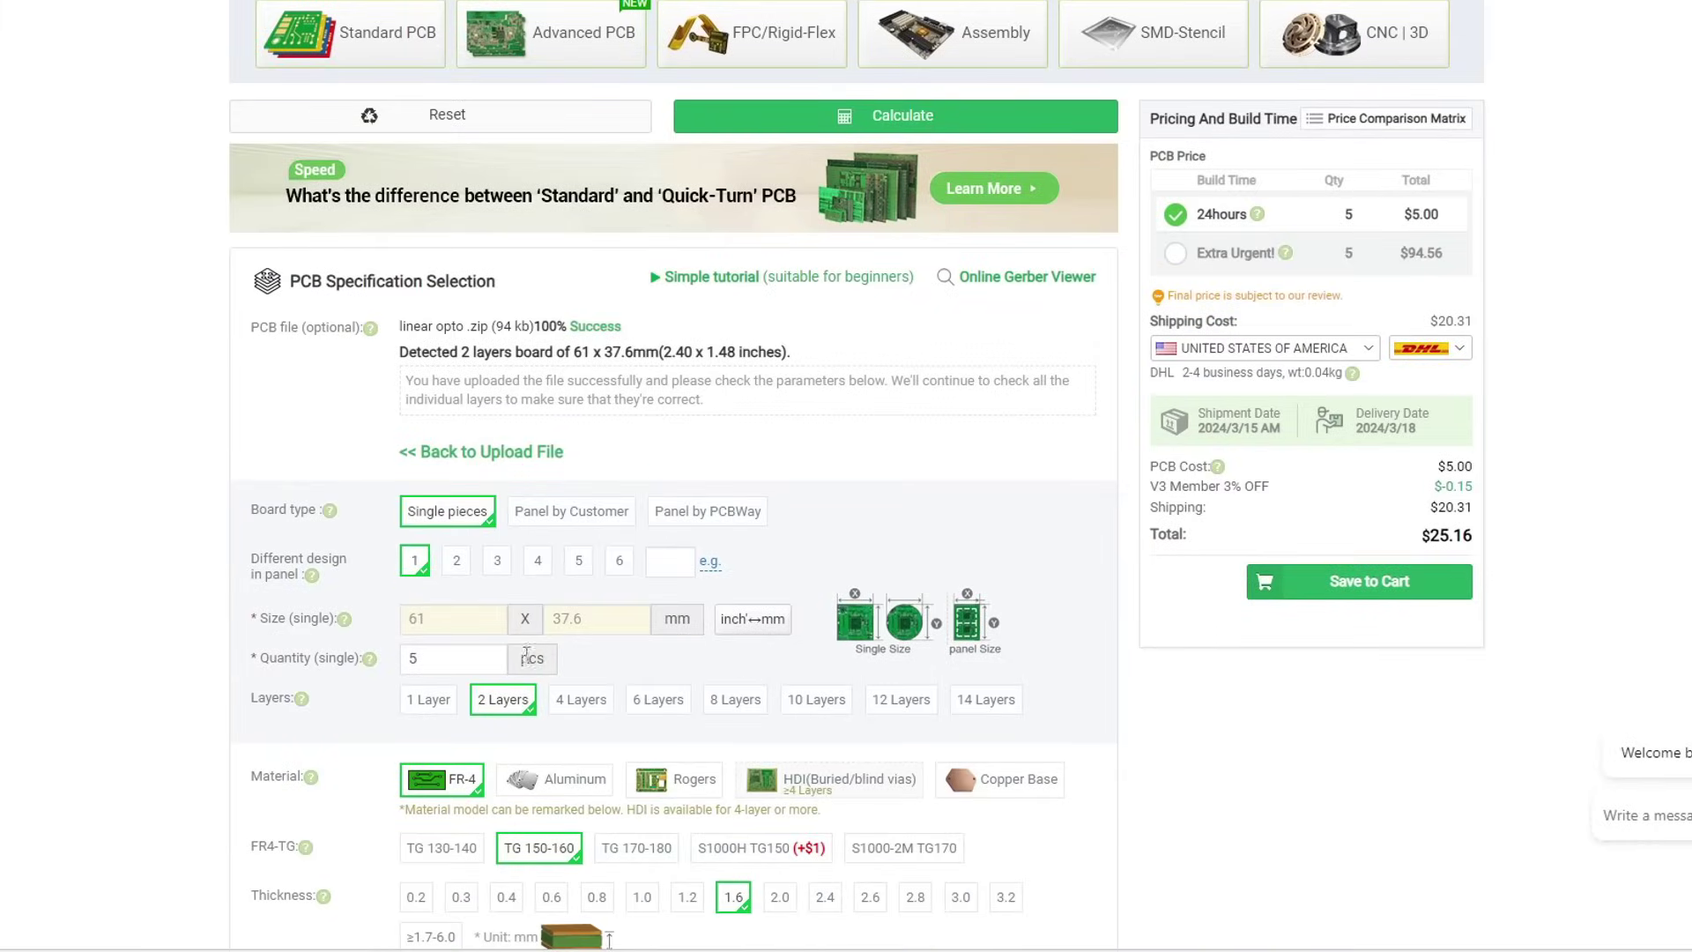
- Set the board quantity to 10 after briefly trying 15, giving $5.00 boards and $25.16 total
left_click(481, 662)
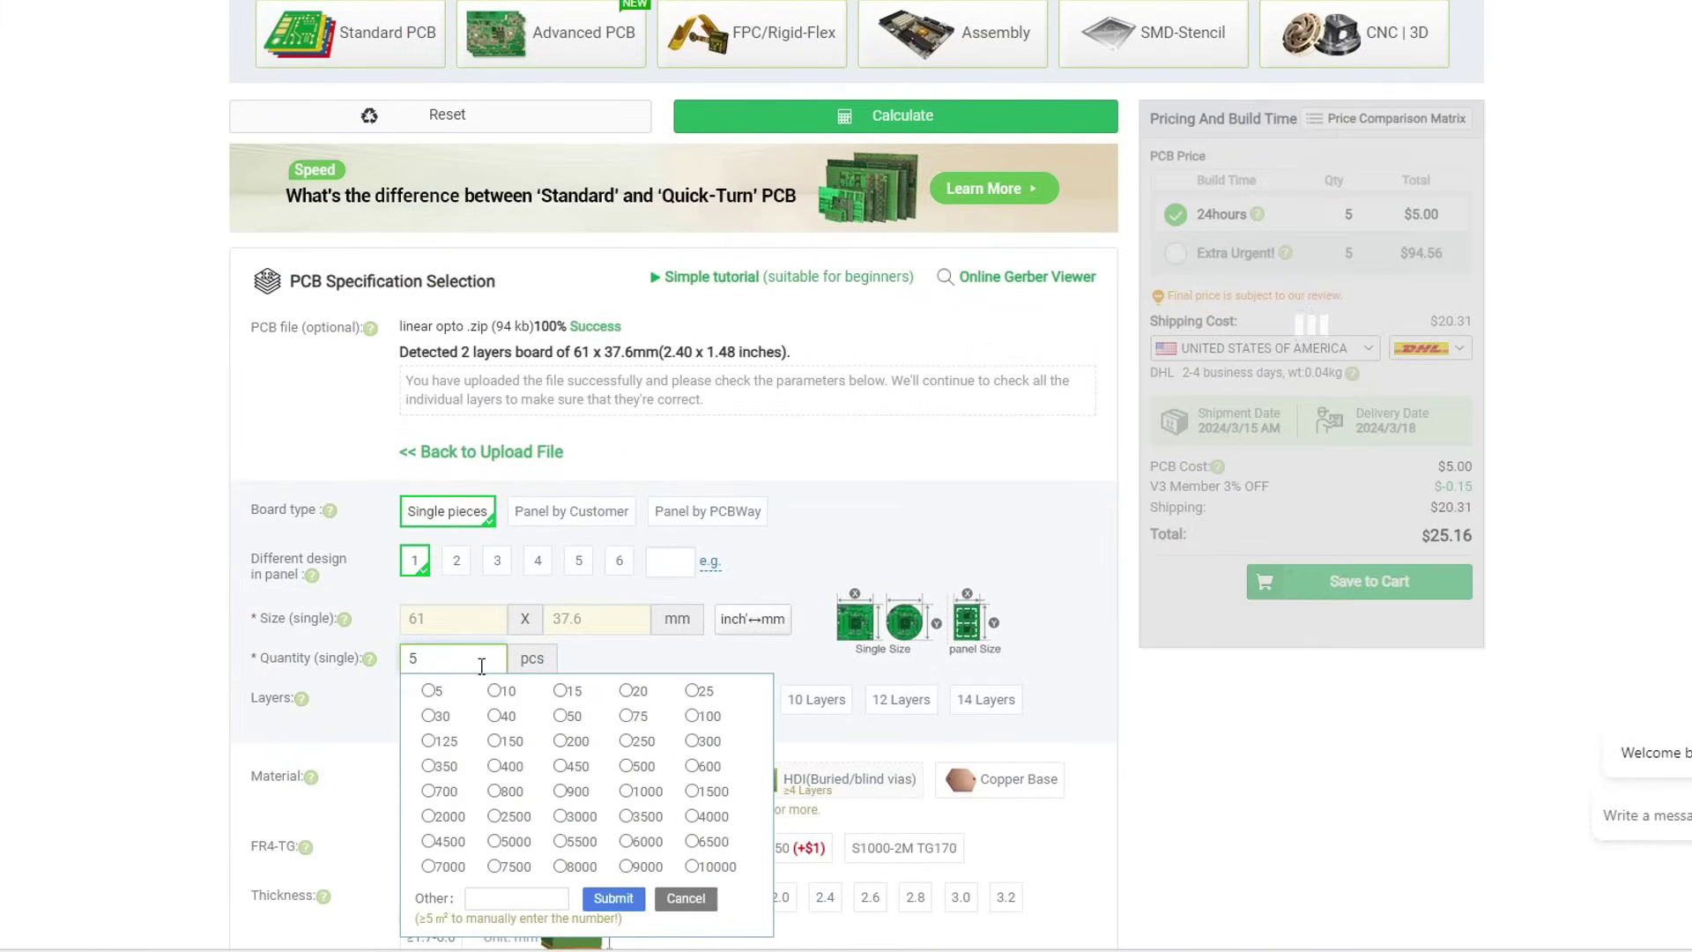
left_click(494, 691)
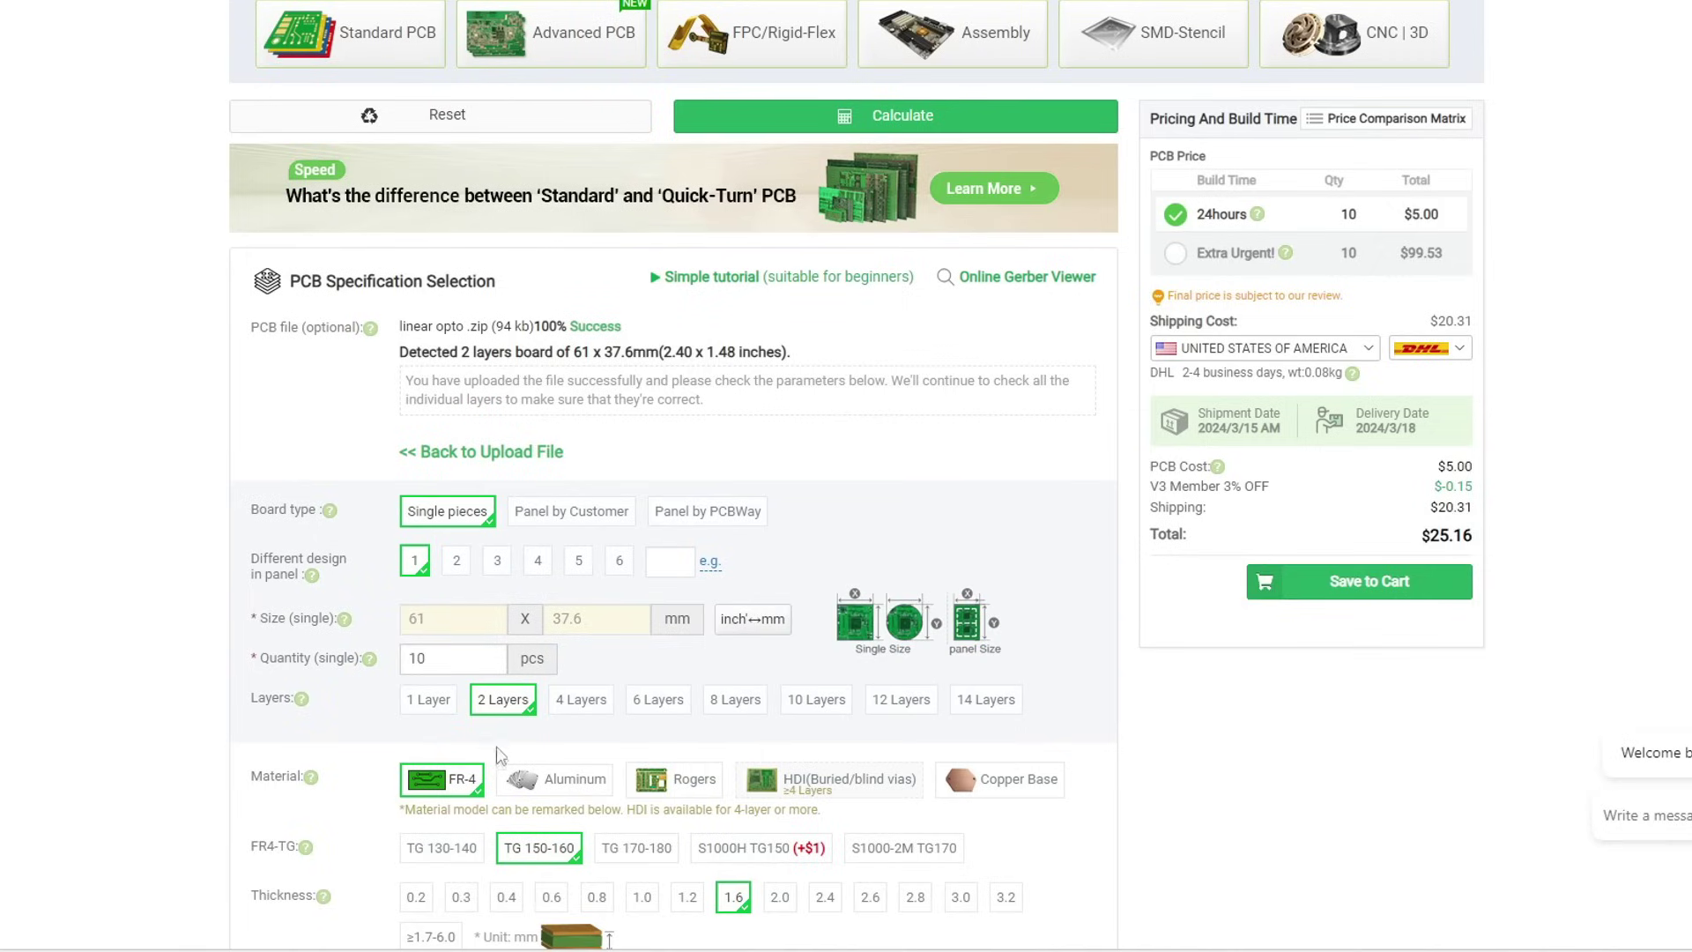
left_click(457, 661)
left_click(559, 691)
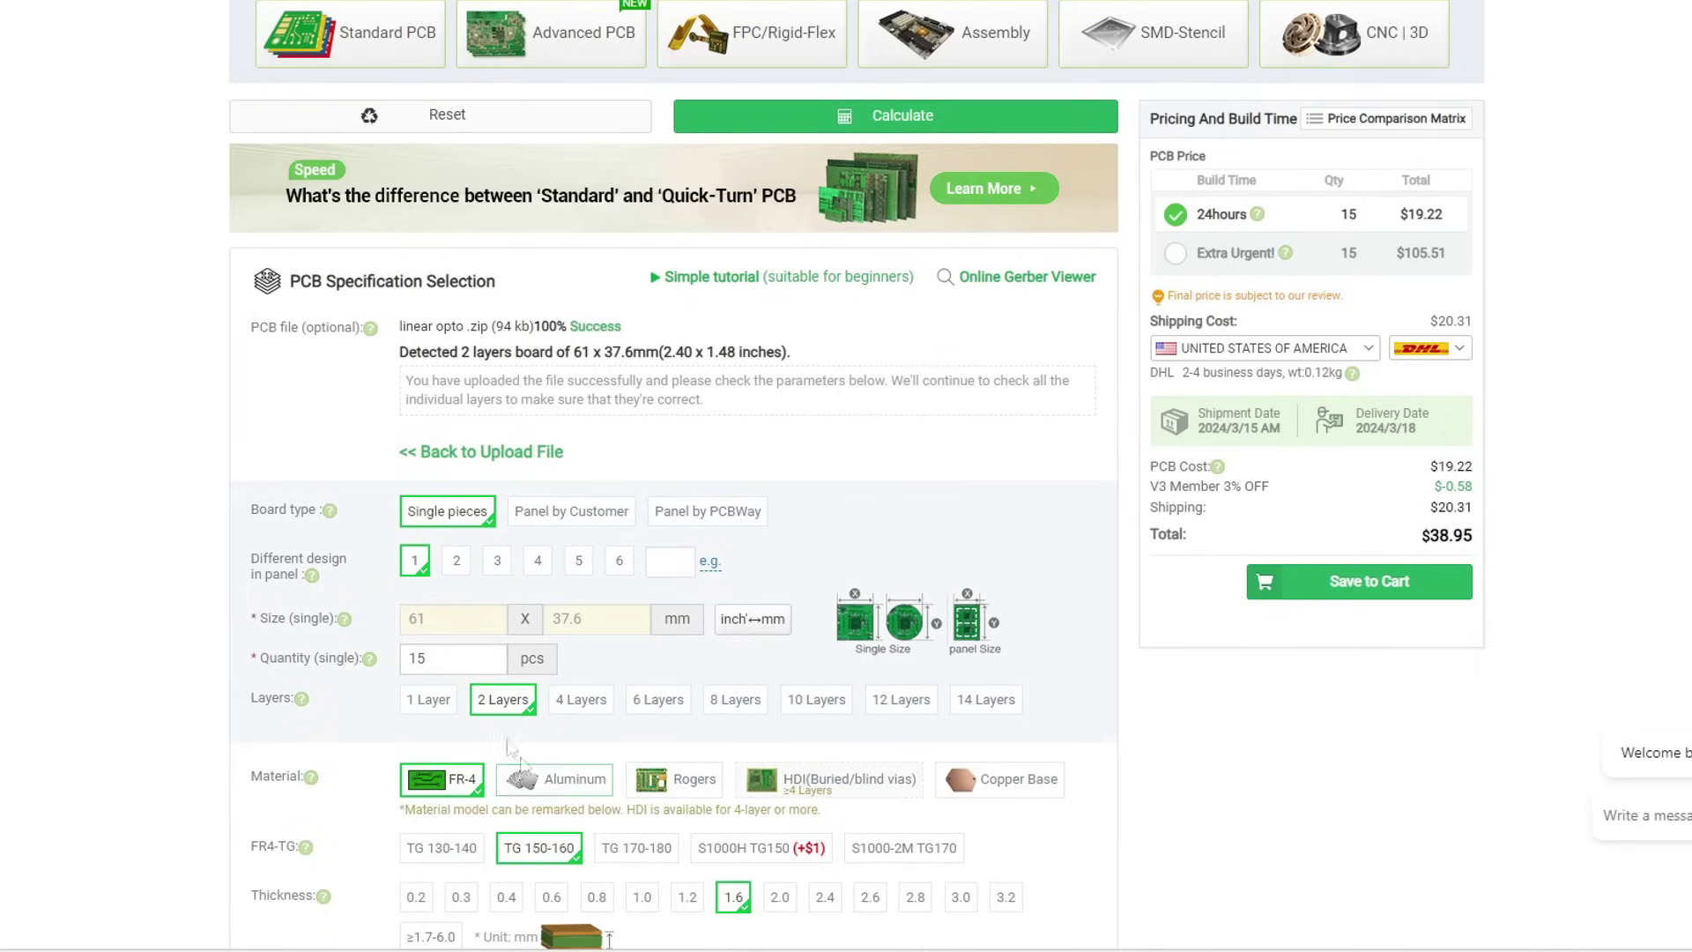
left_click(460, 623)
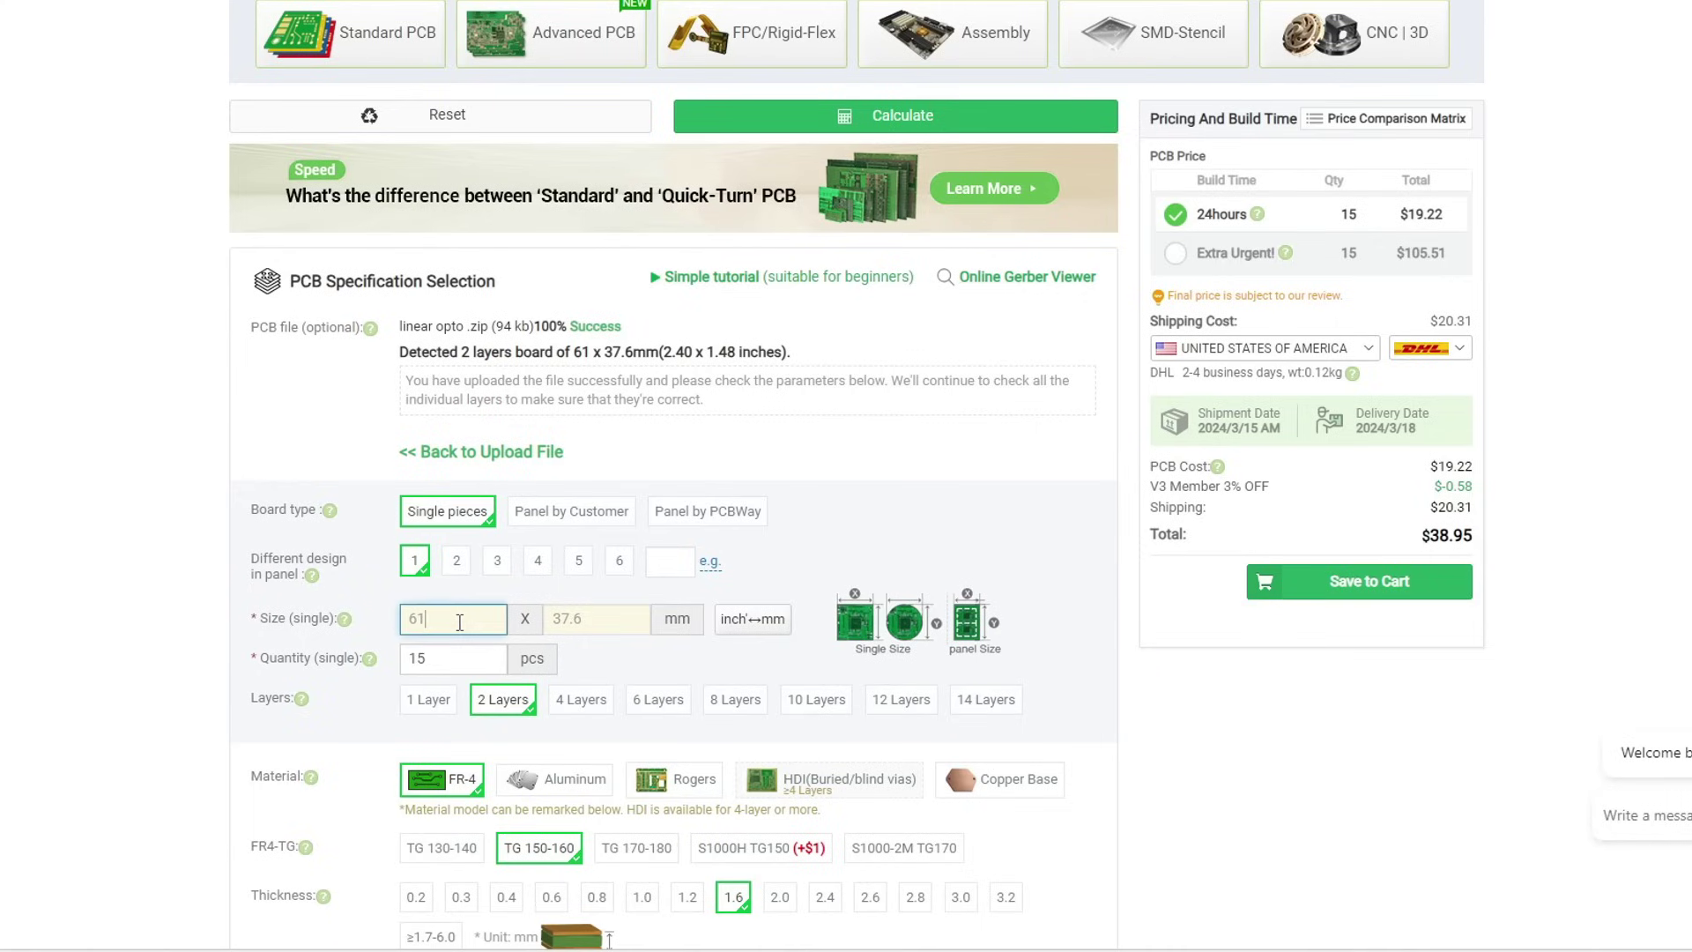
left_click(520, 631)
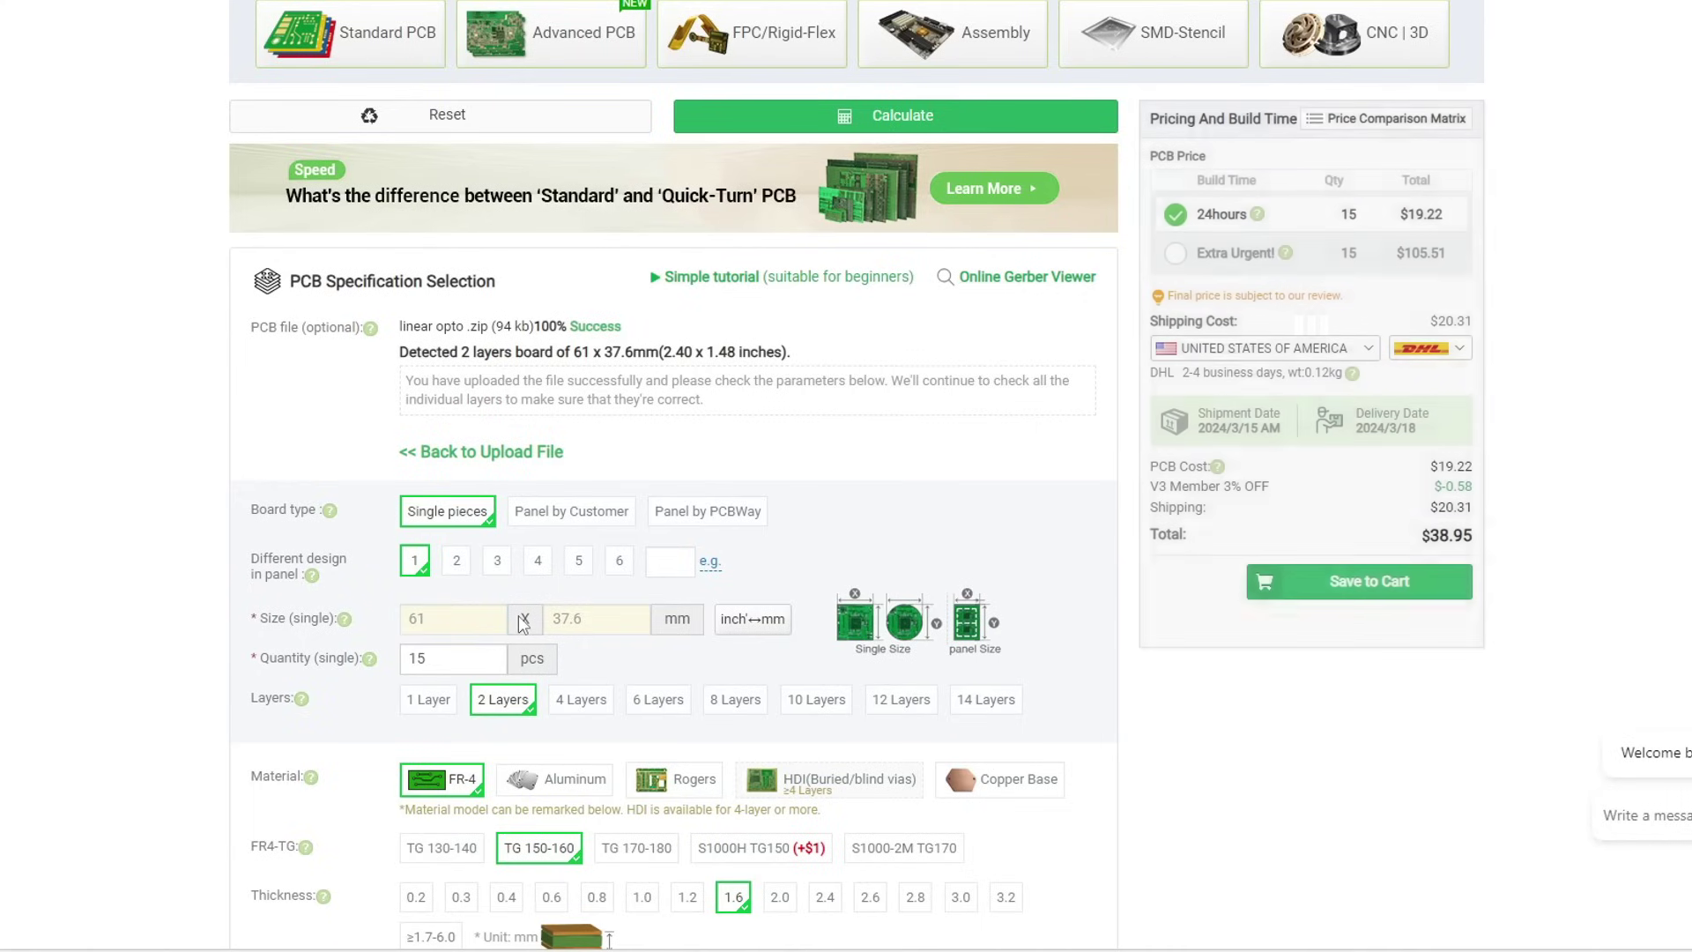
left_click(438, 660)
left_click(496, 694)
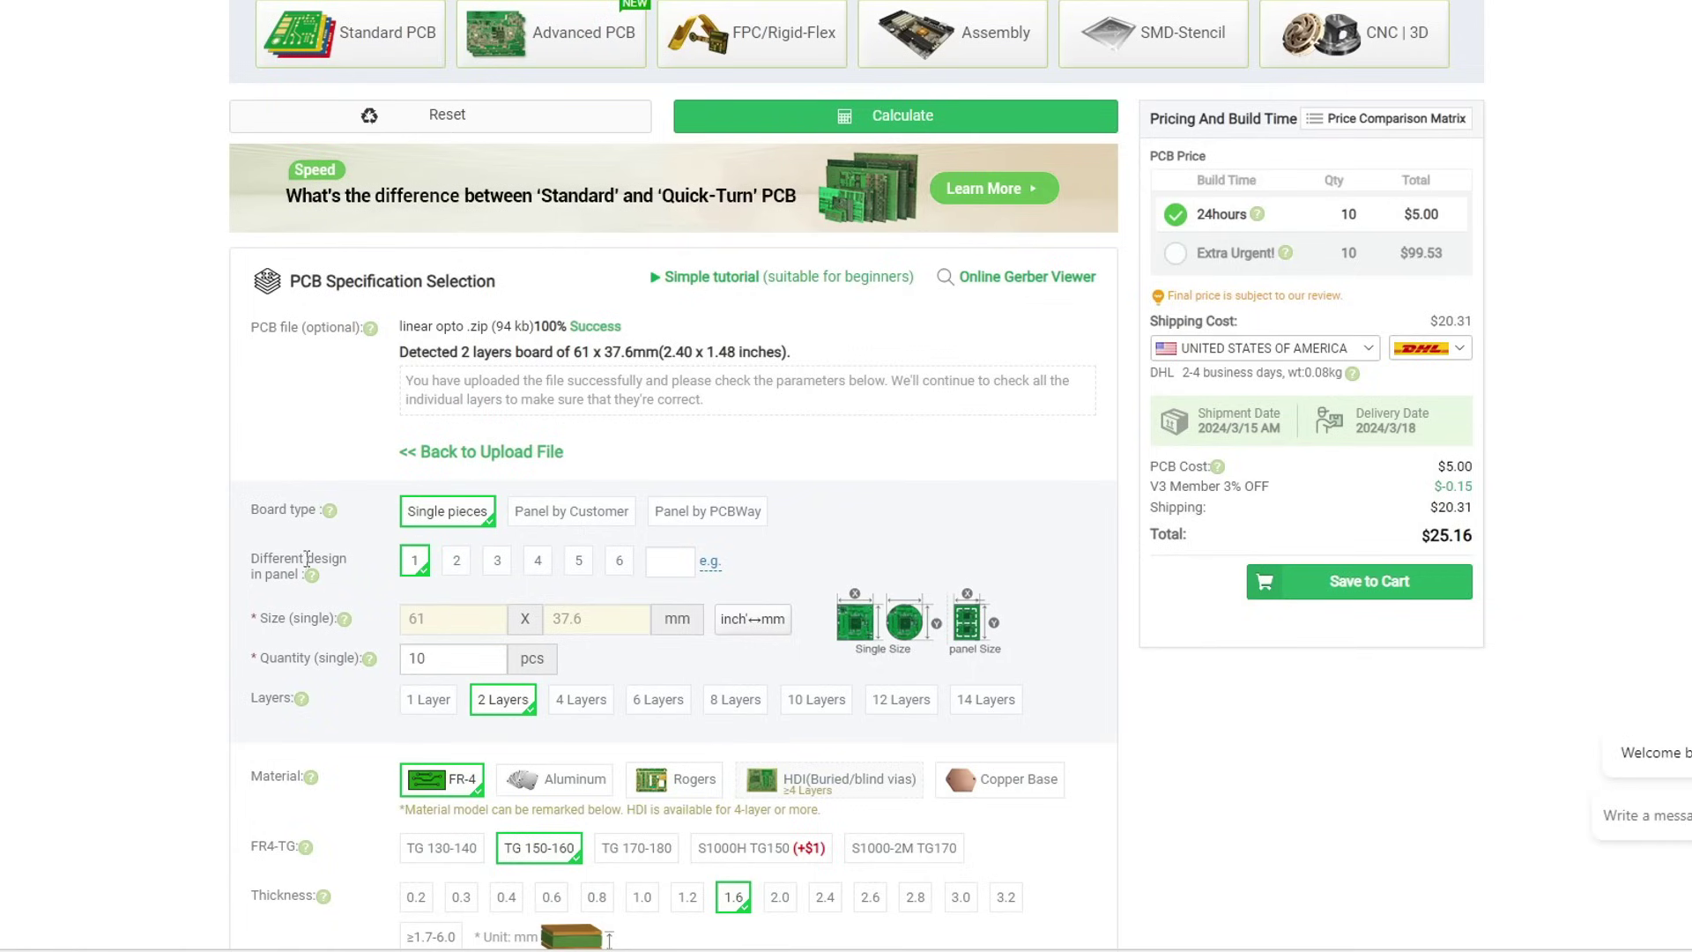
scroll(308, 561, "down", 2)
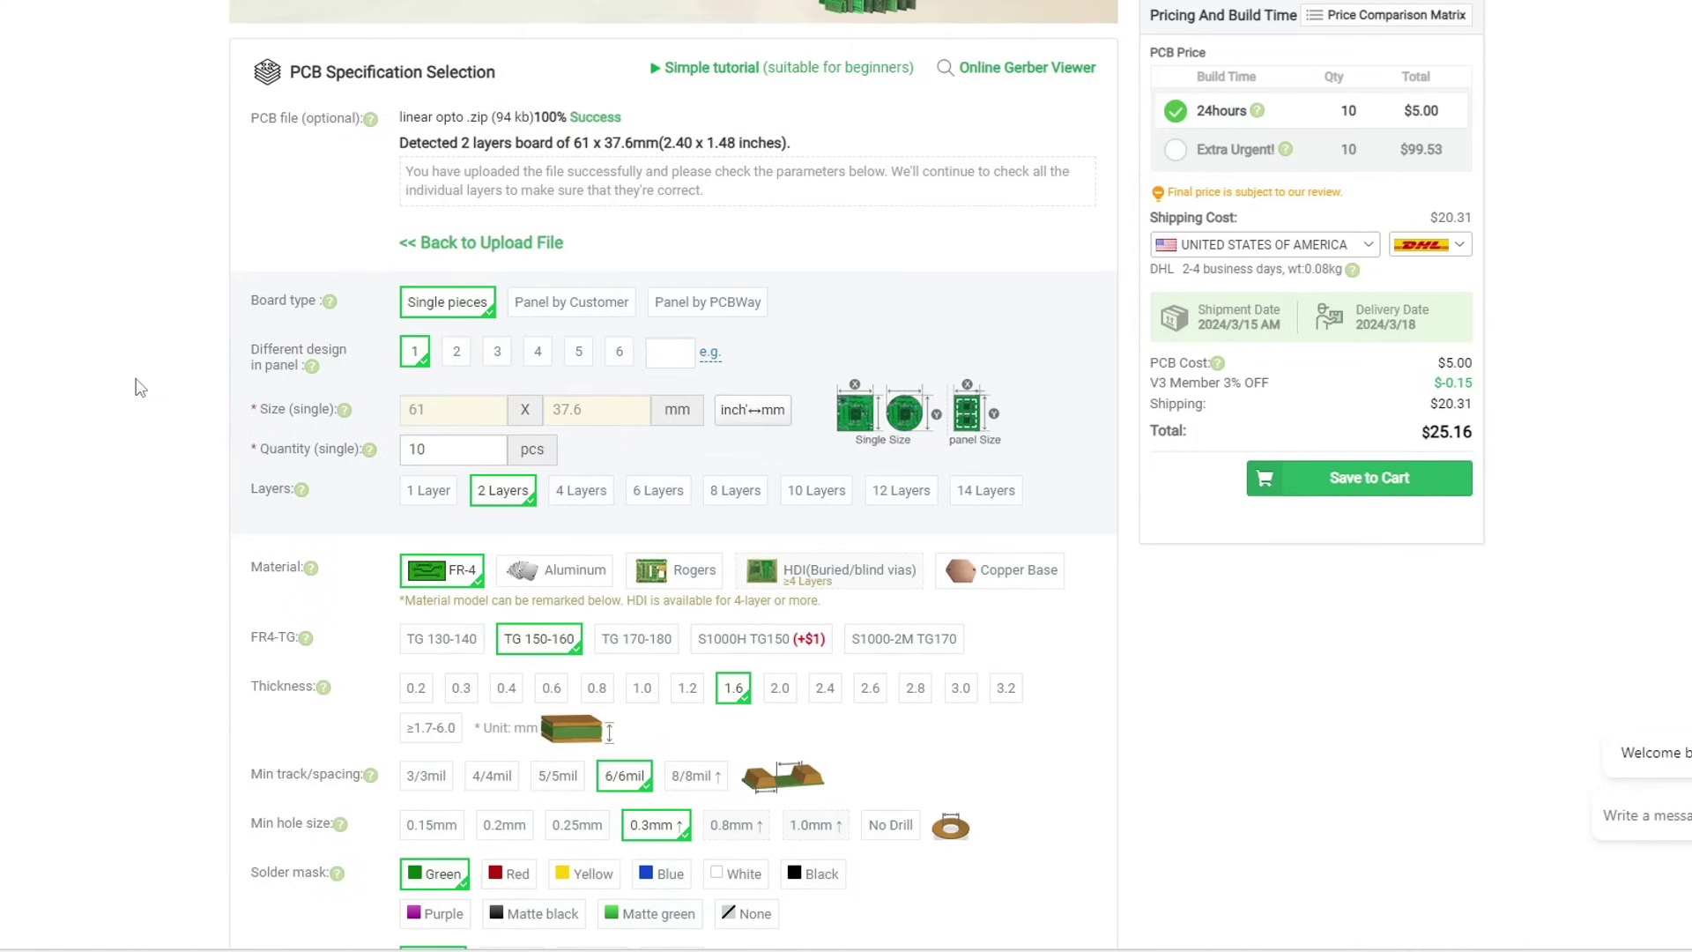
scroll(139, 385, "down", 5)
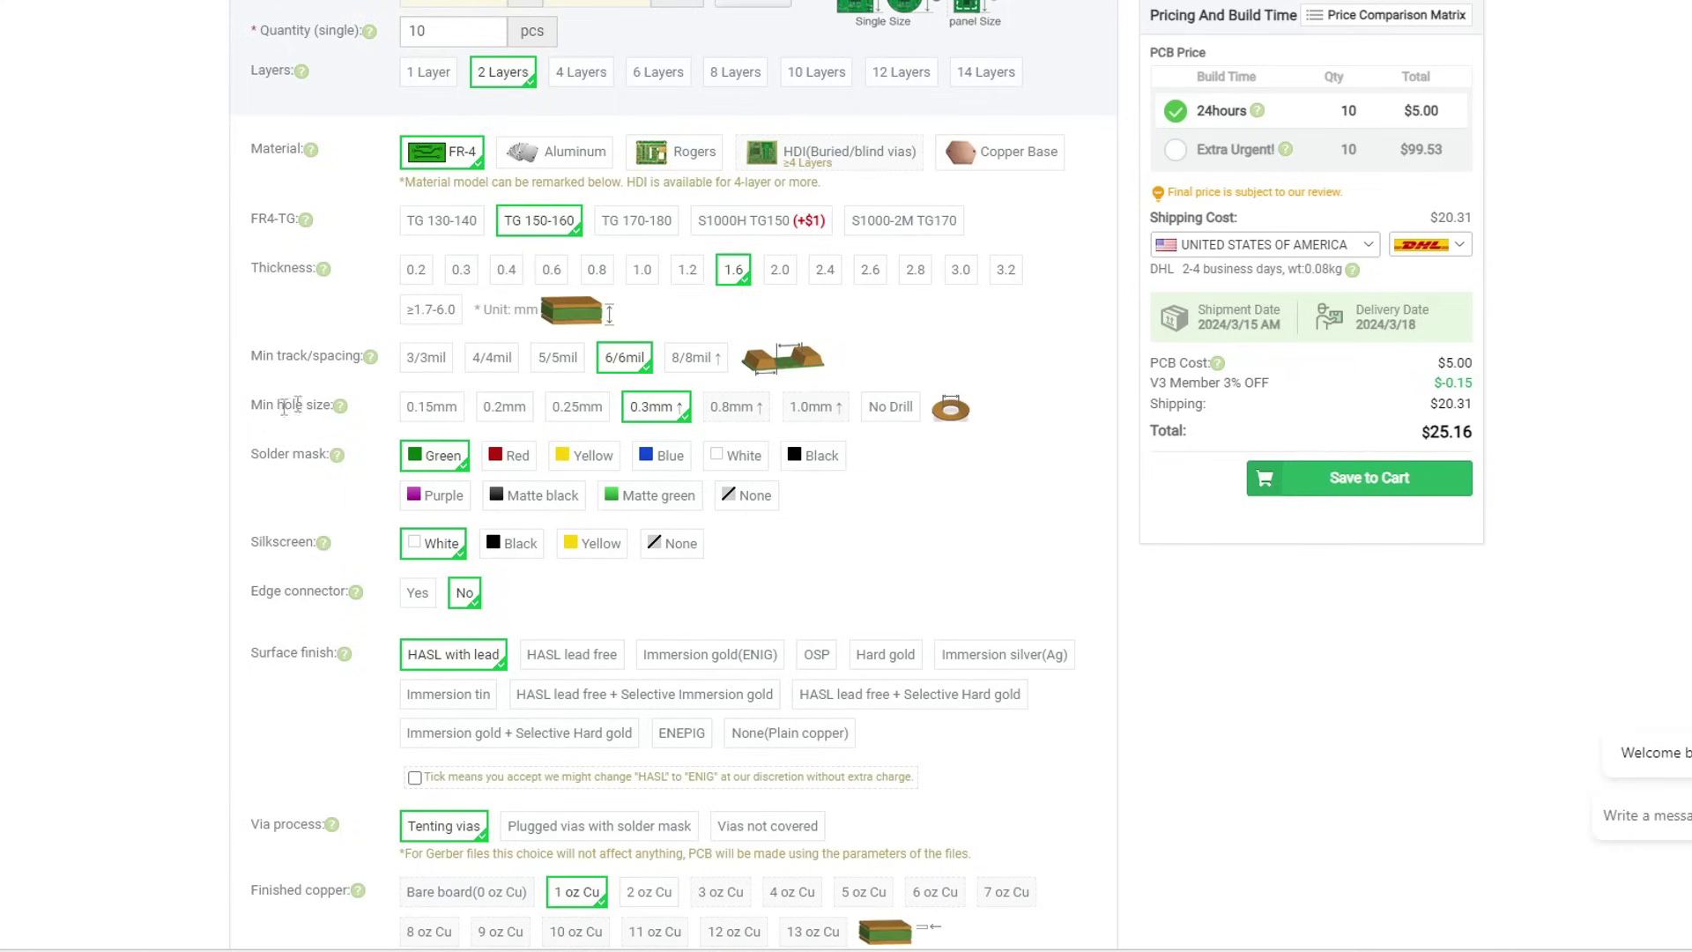
scroll(490, 300, "down", 2)
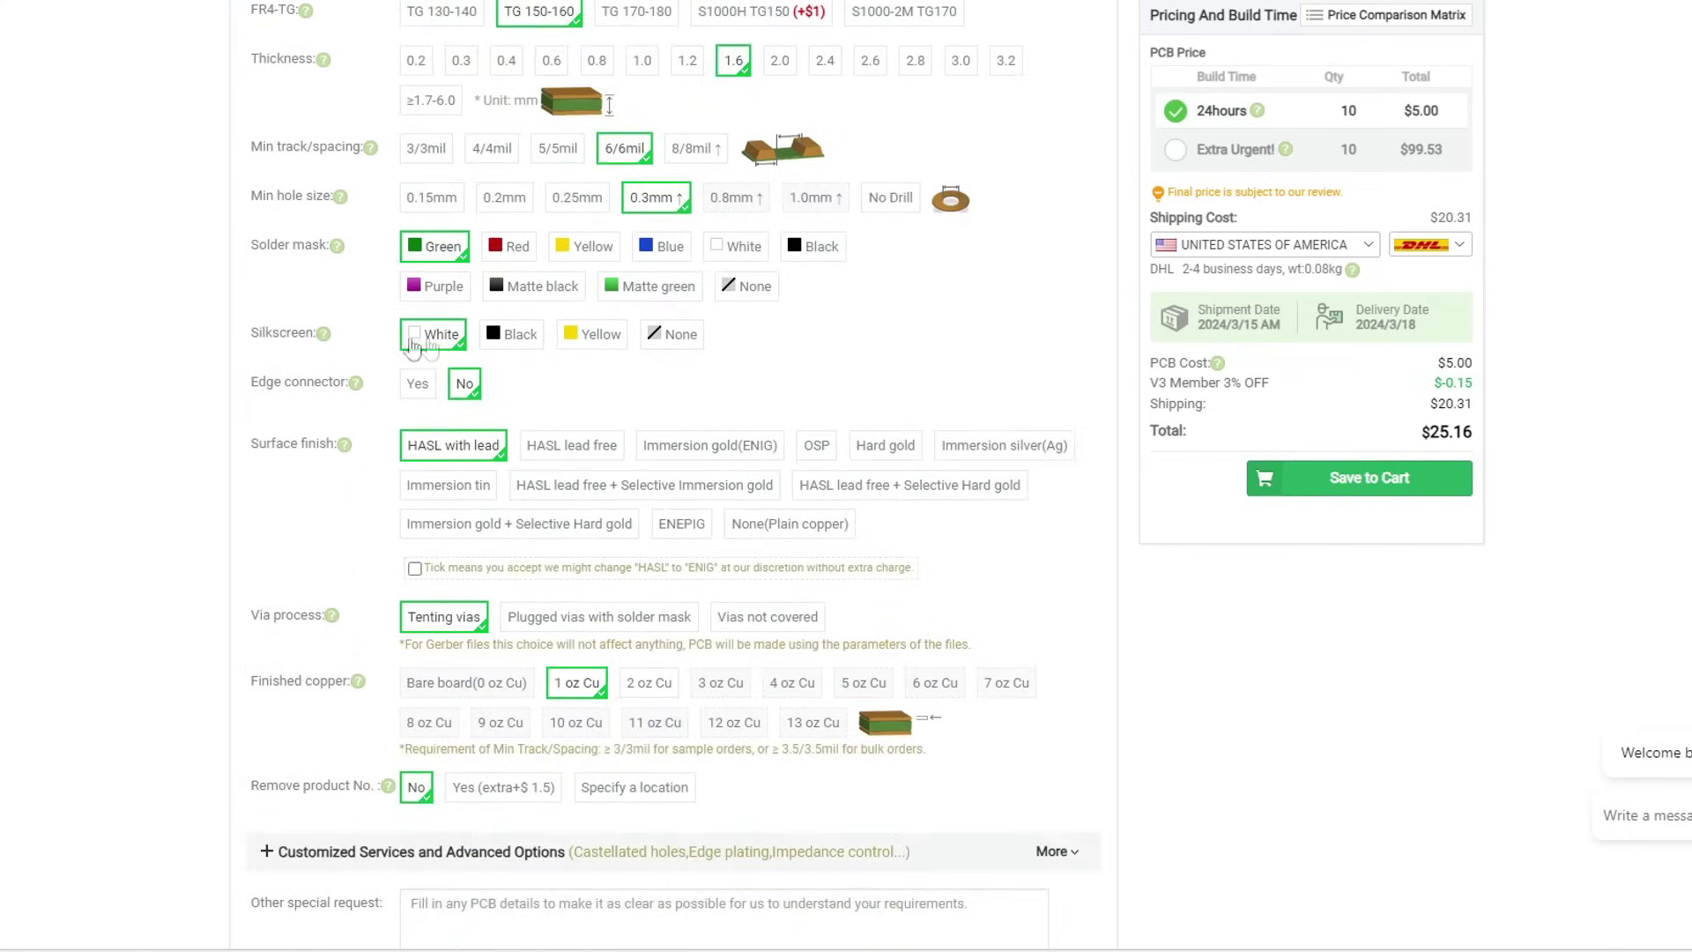
scroll(555, 247, "up", 2)
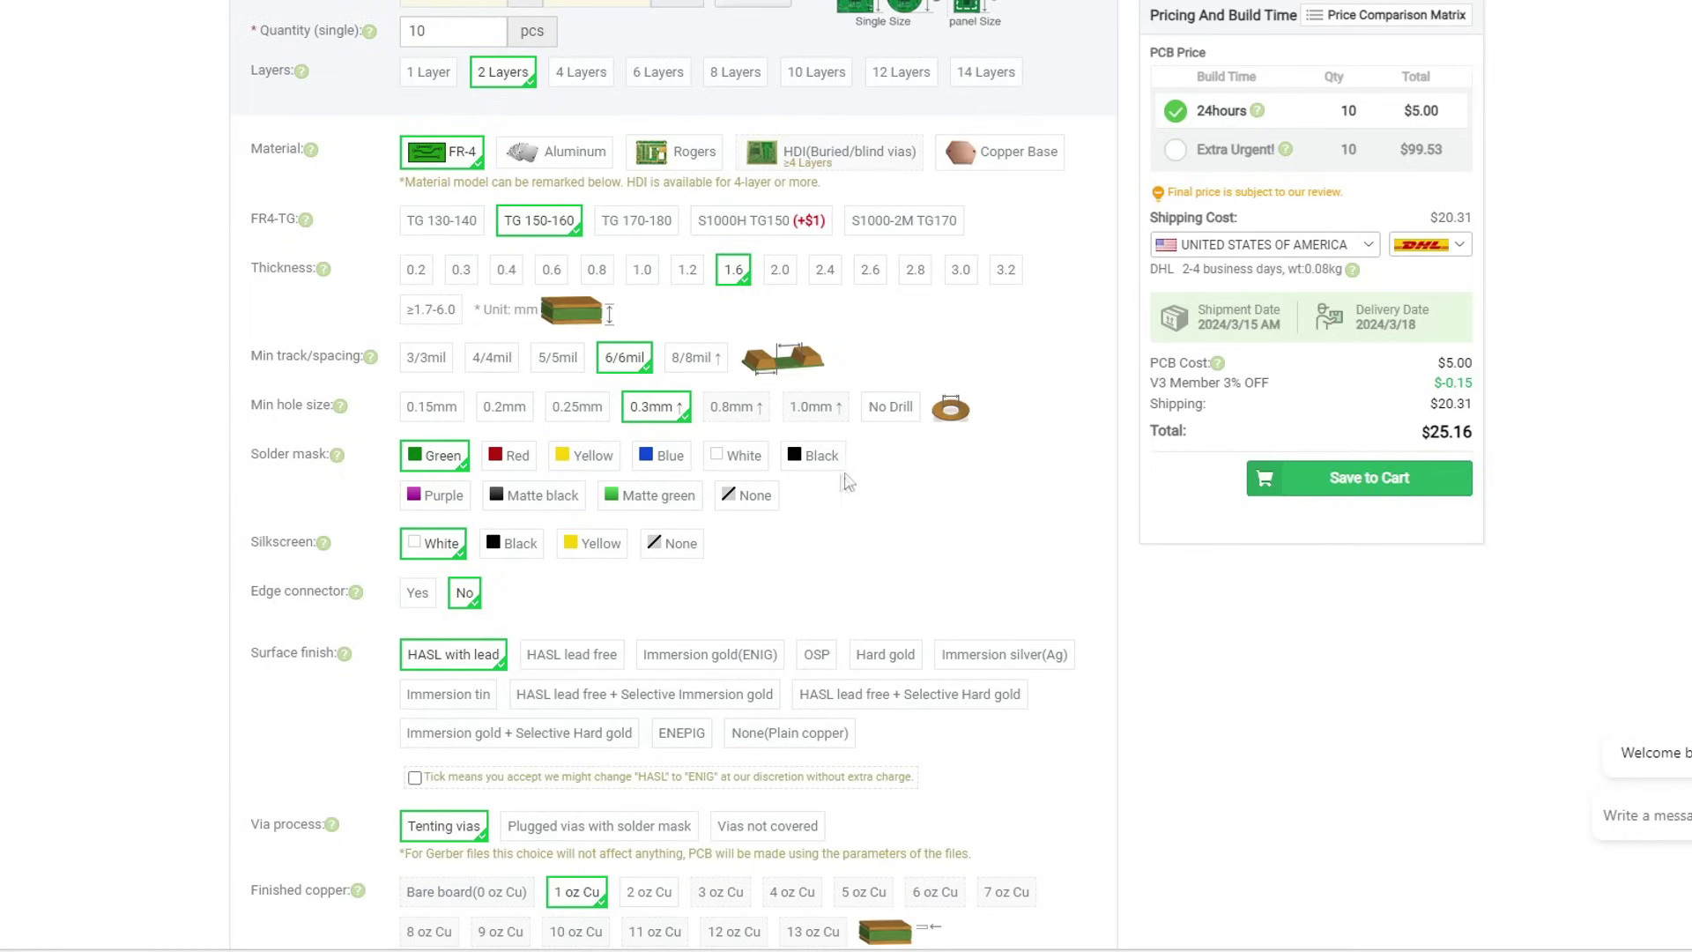
left_click(433, 499)
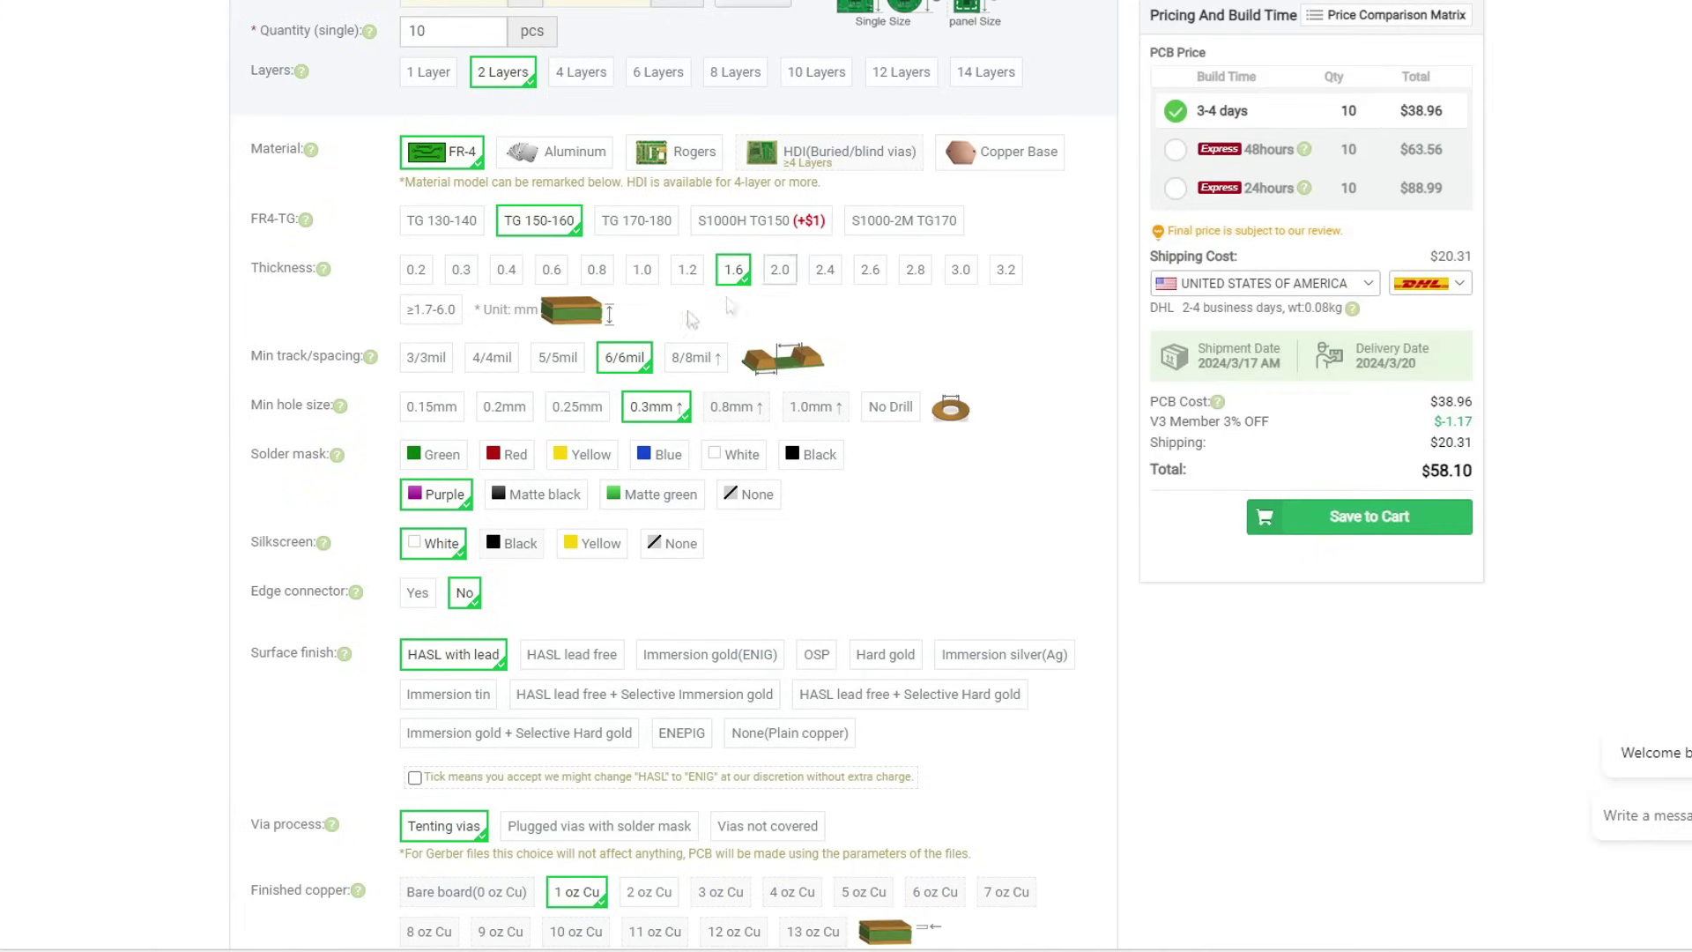
left_click(581, 495)
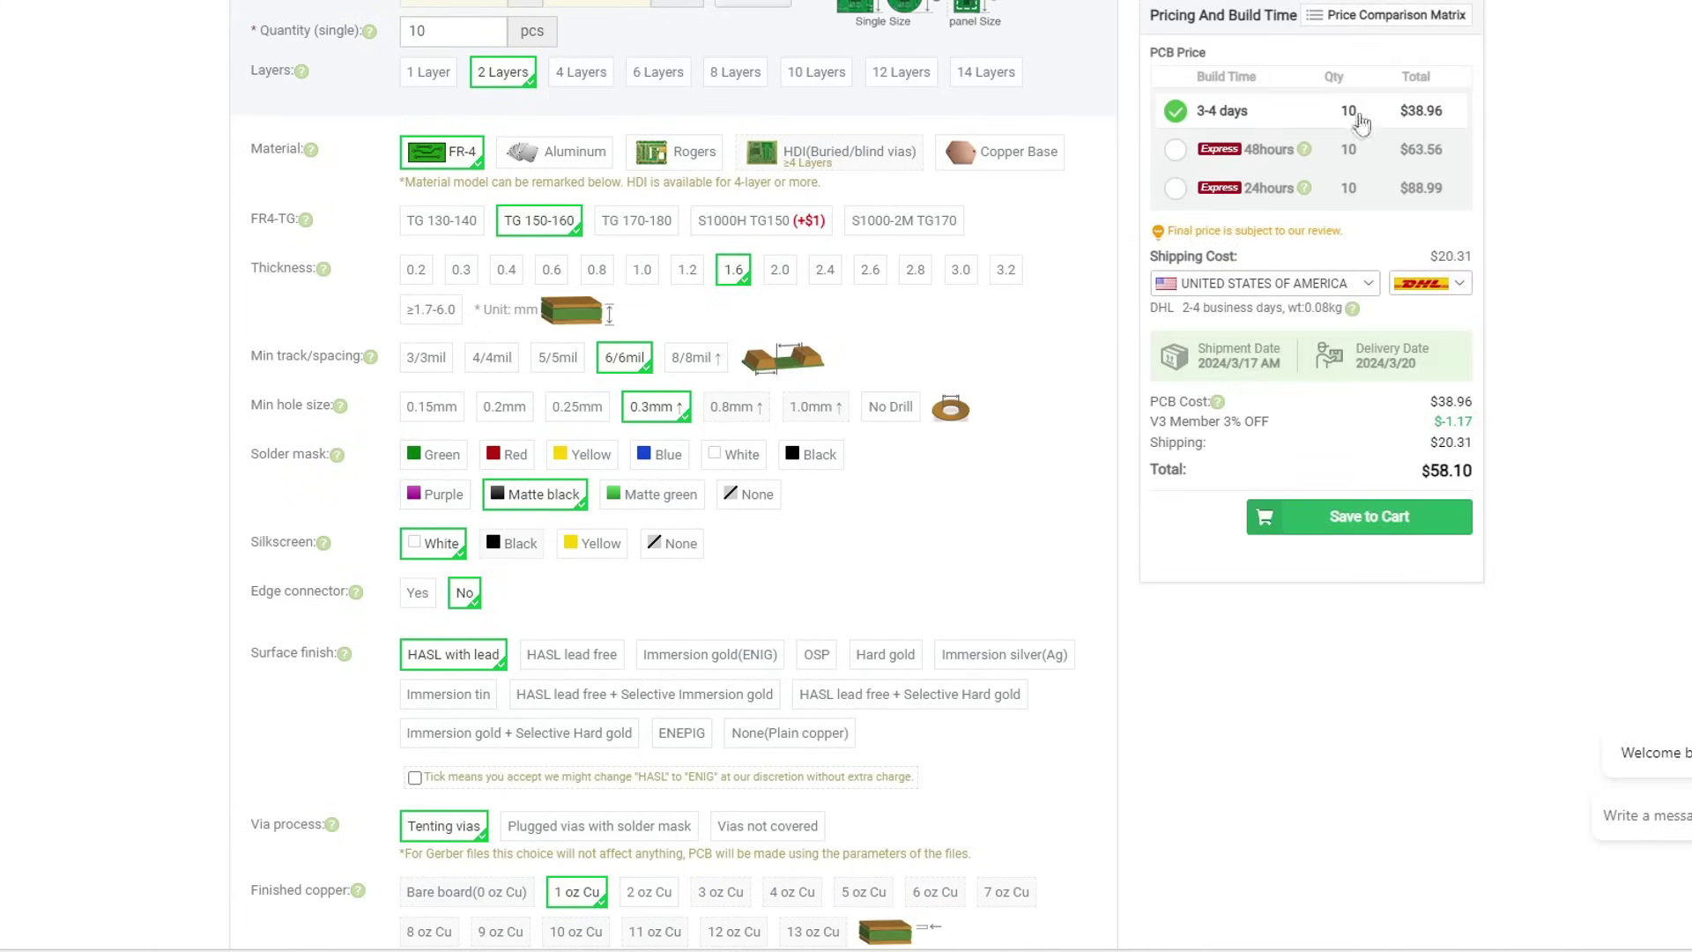
left_click(608, 552)
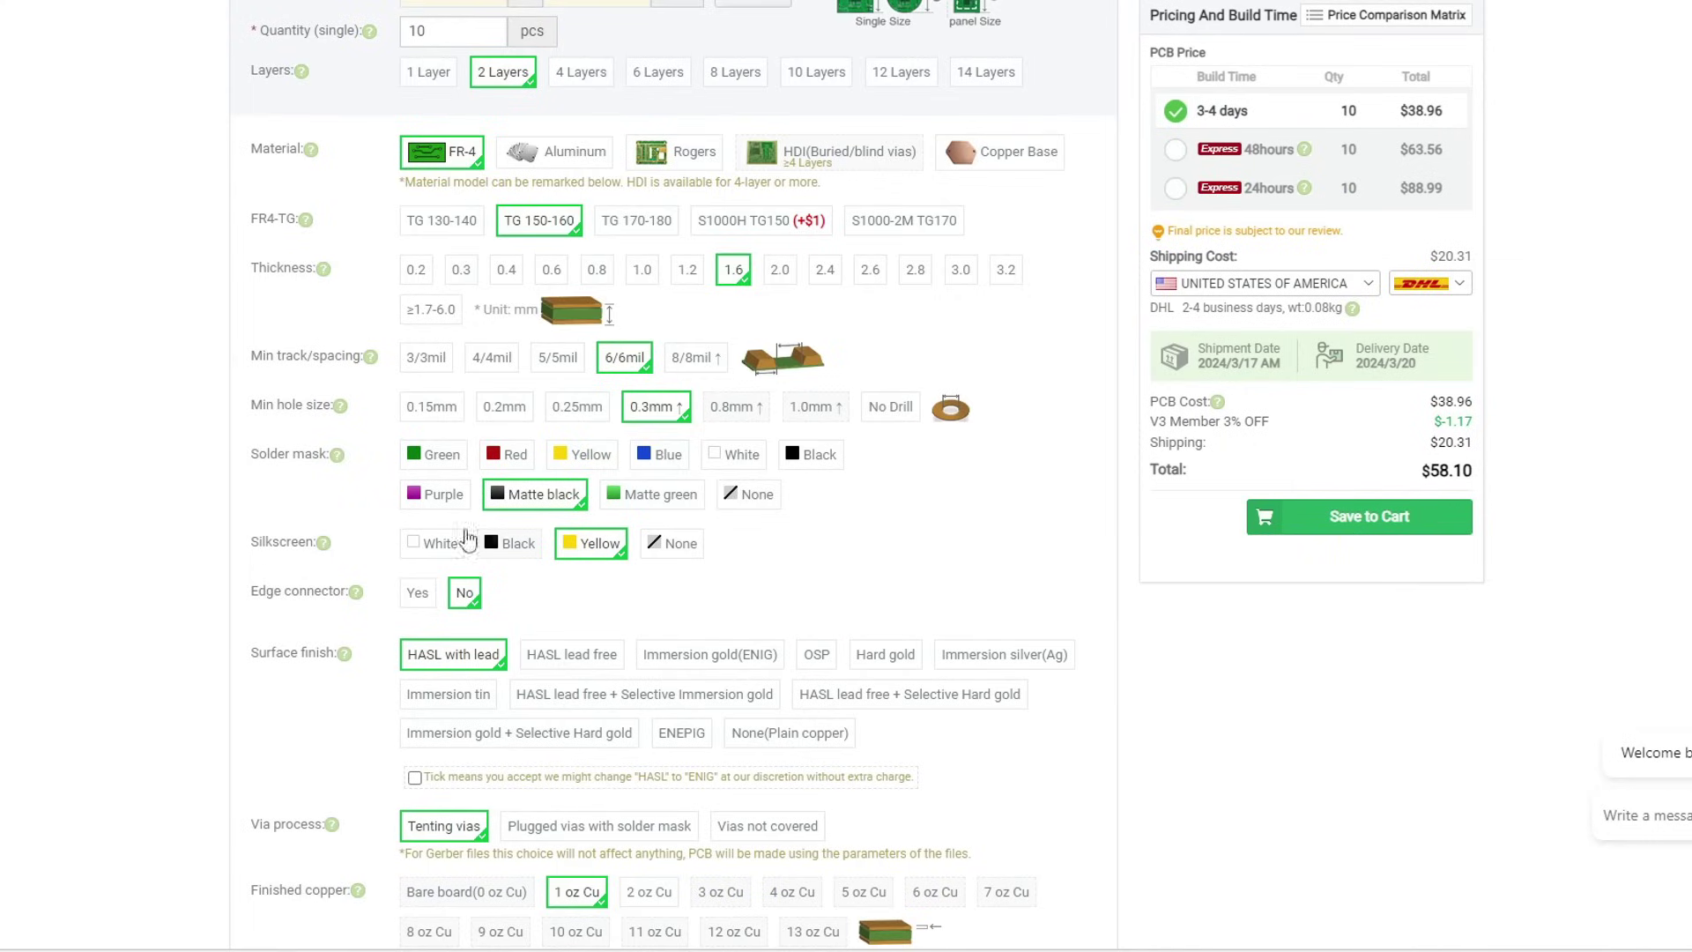
left_click(689, 510)
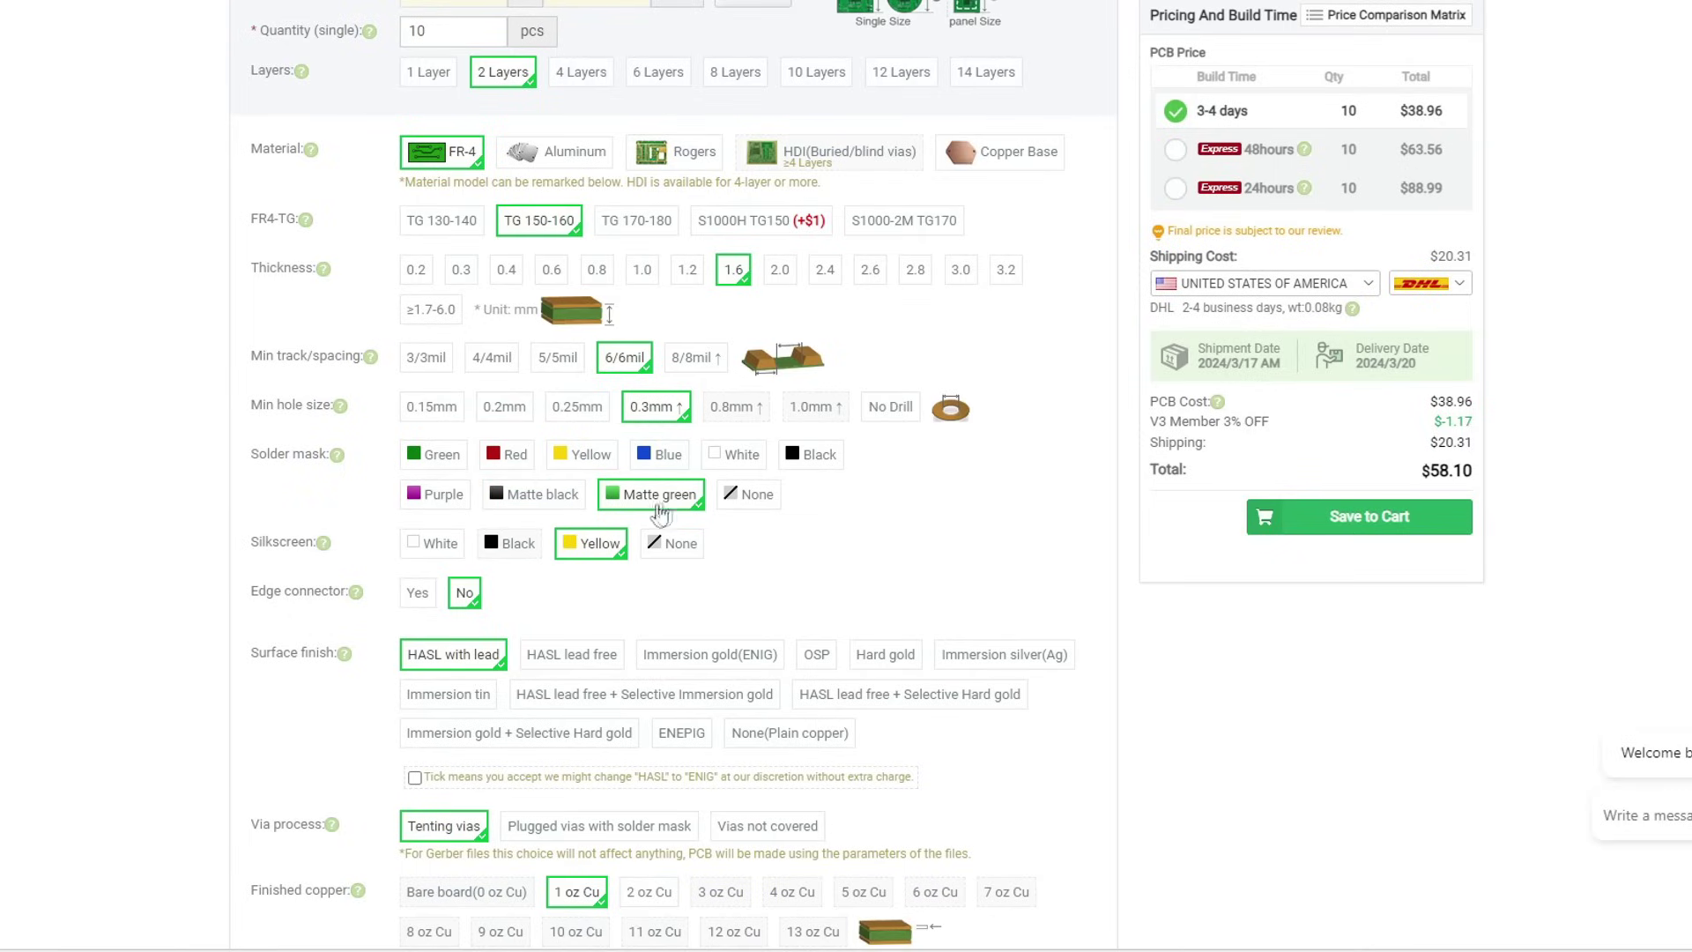
left_click(518, 465)
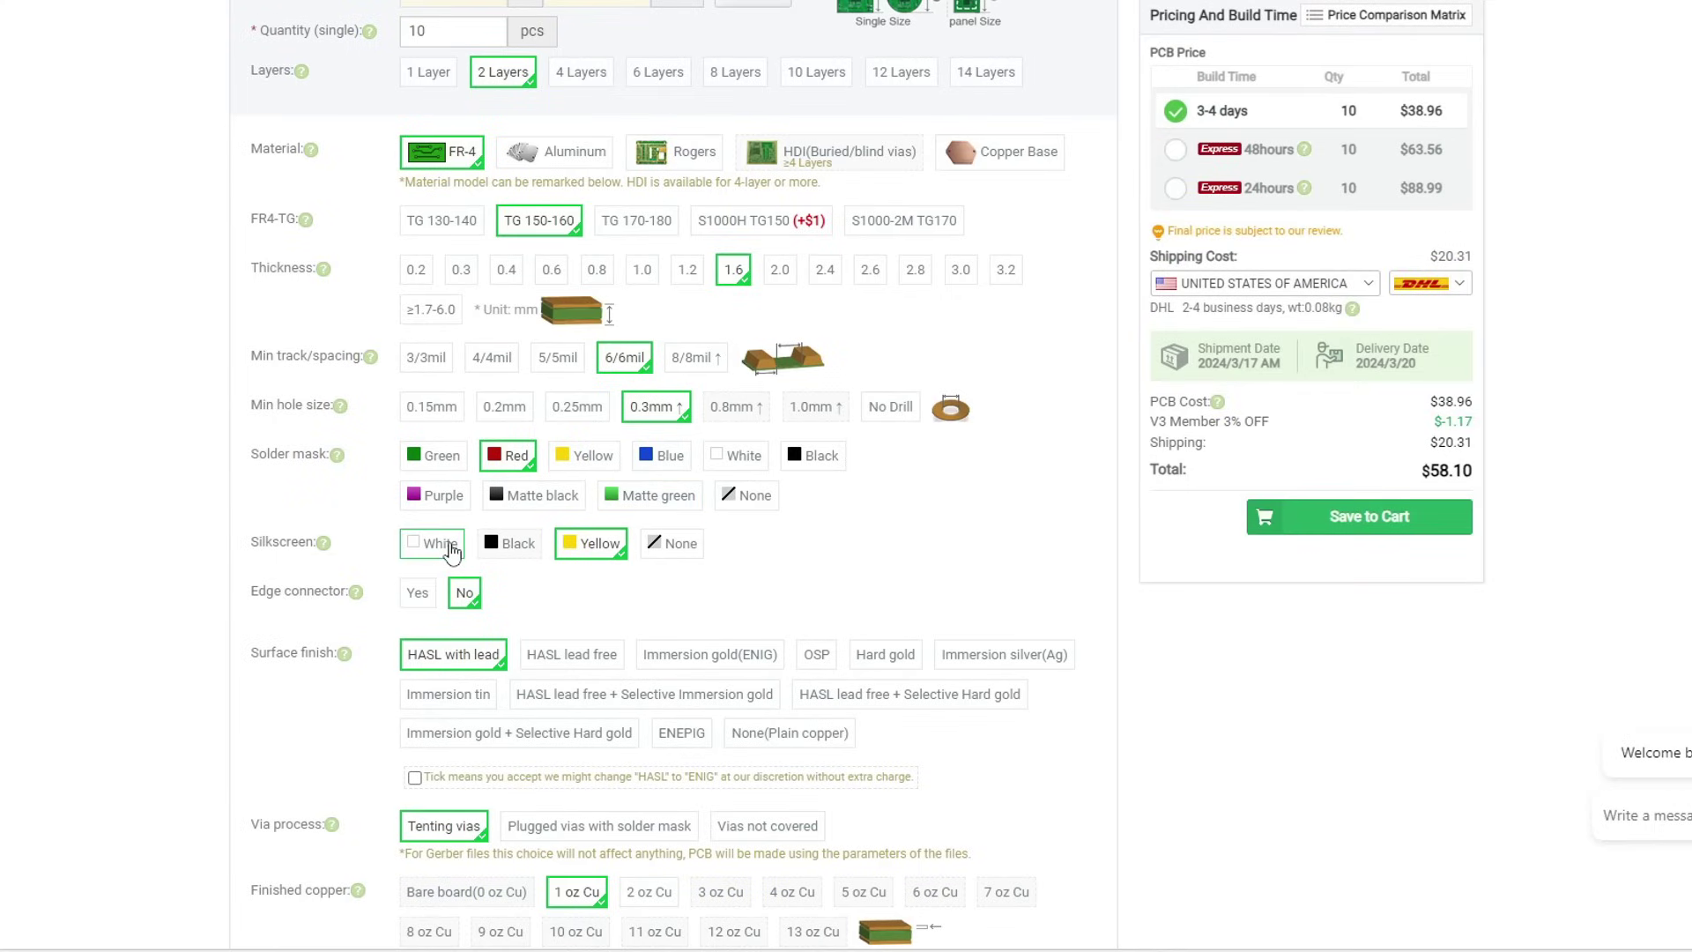
left_click(452, 550)
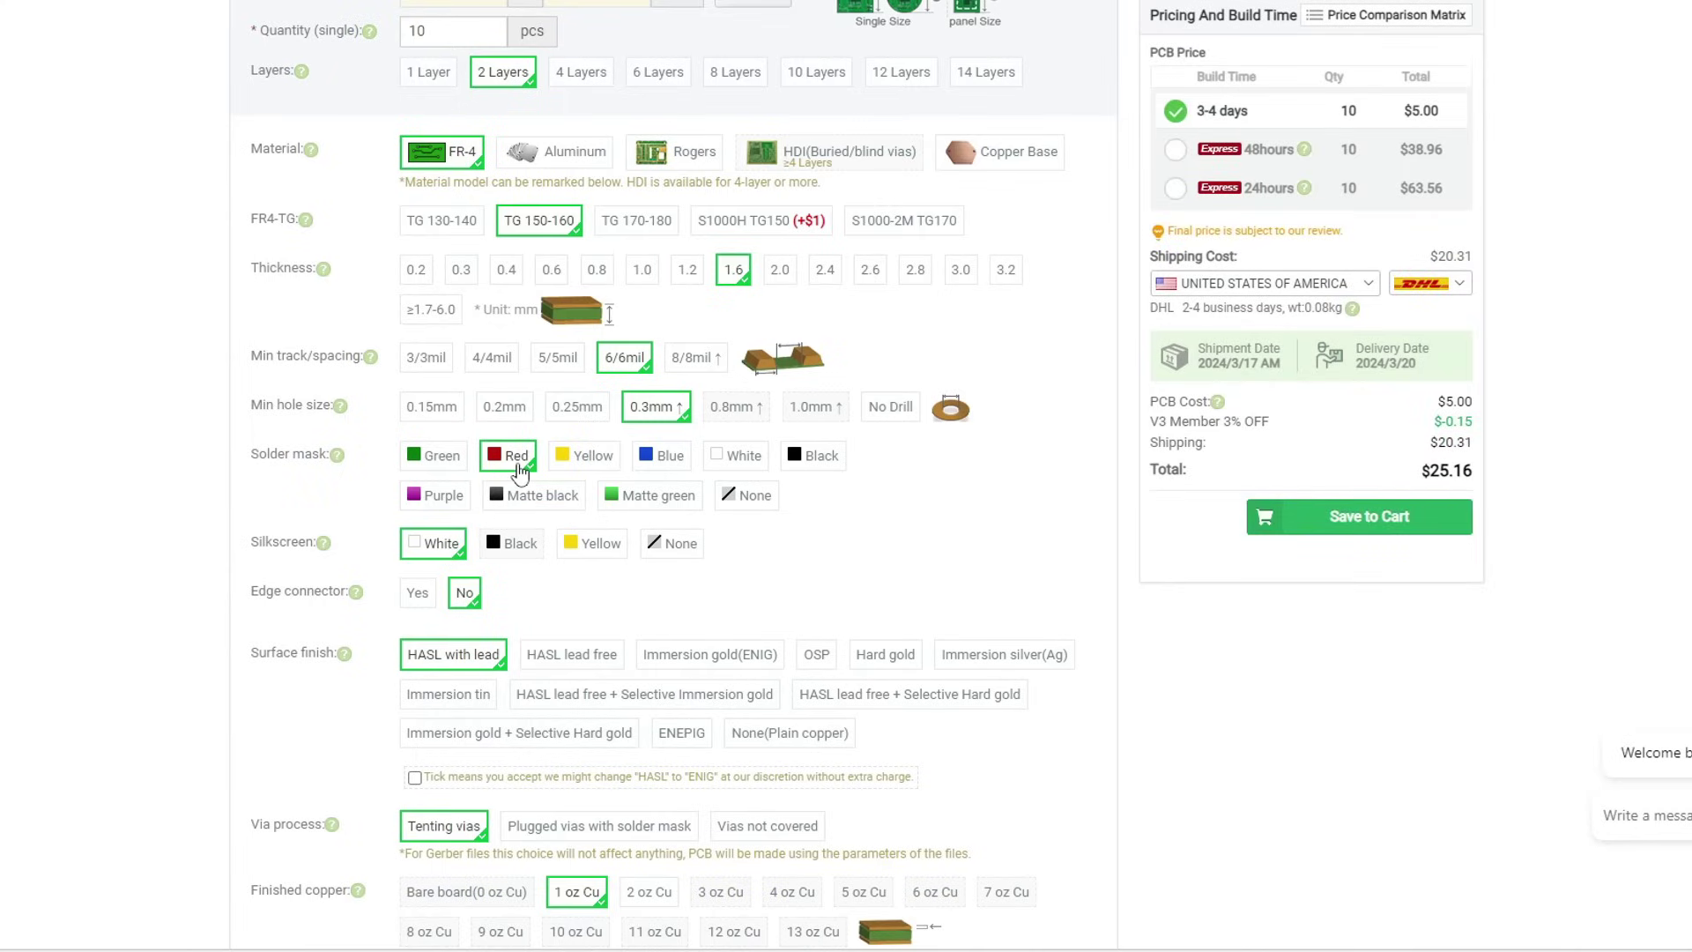
left_click(451, 466)
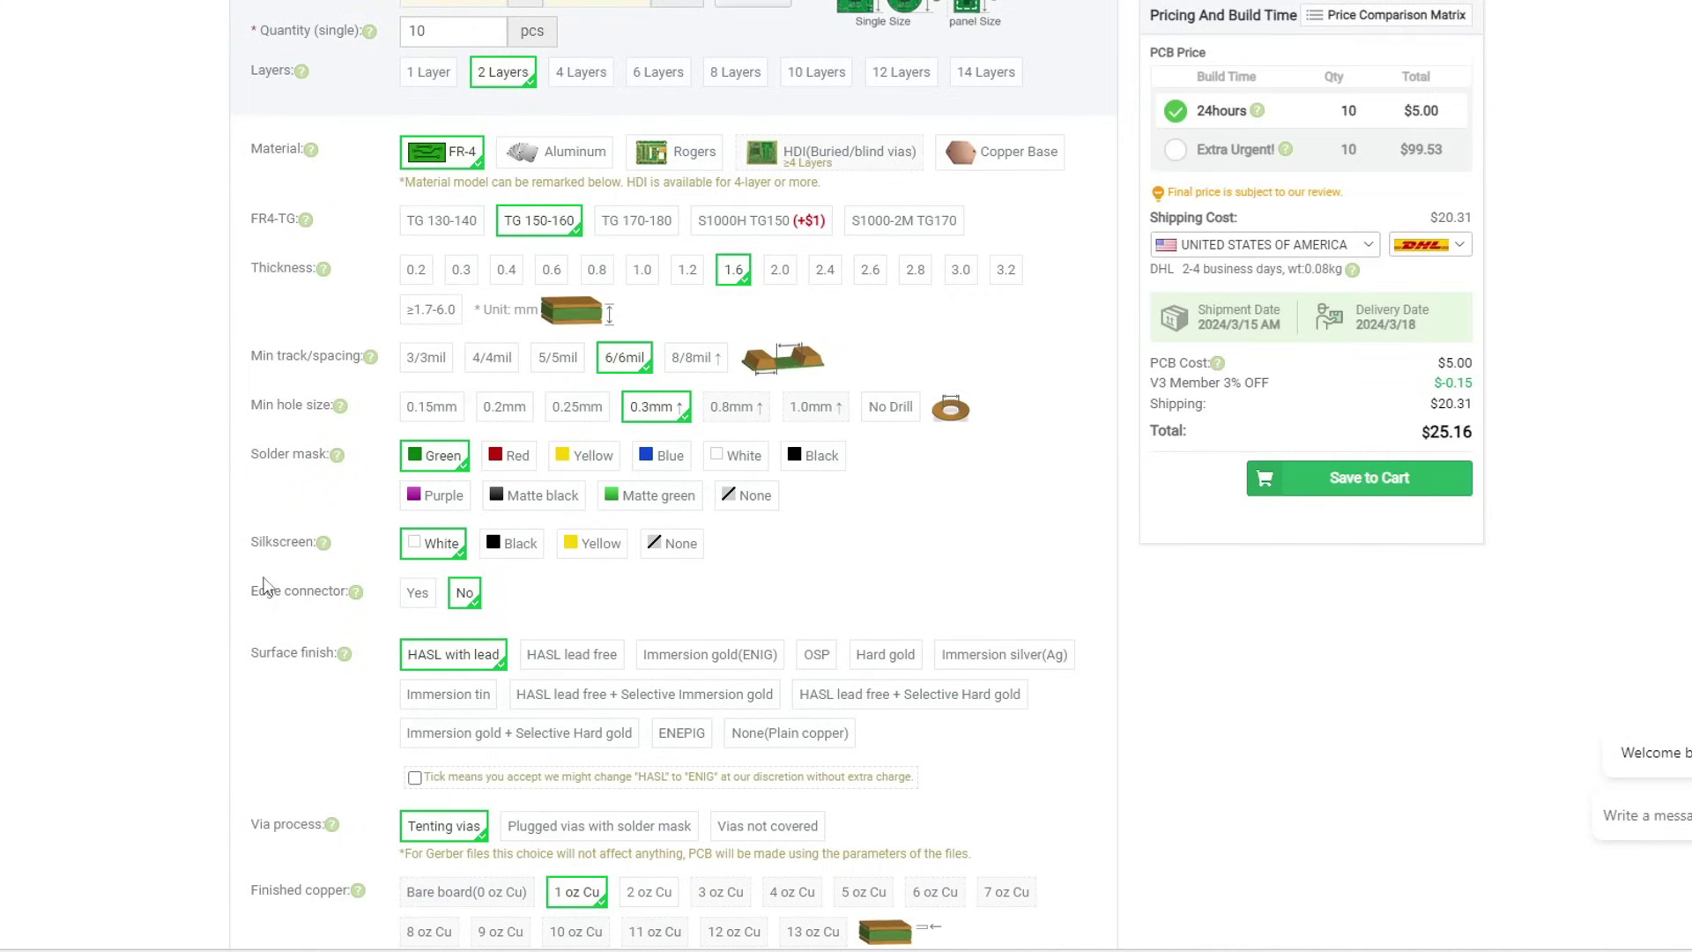
scroll(265, 586, "down", 2)
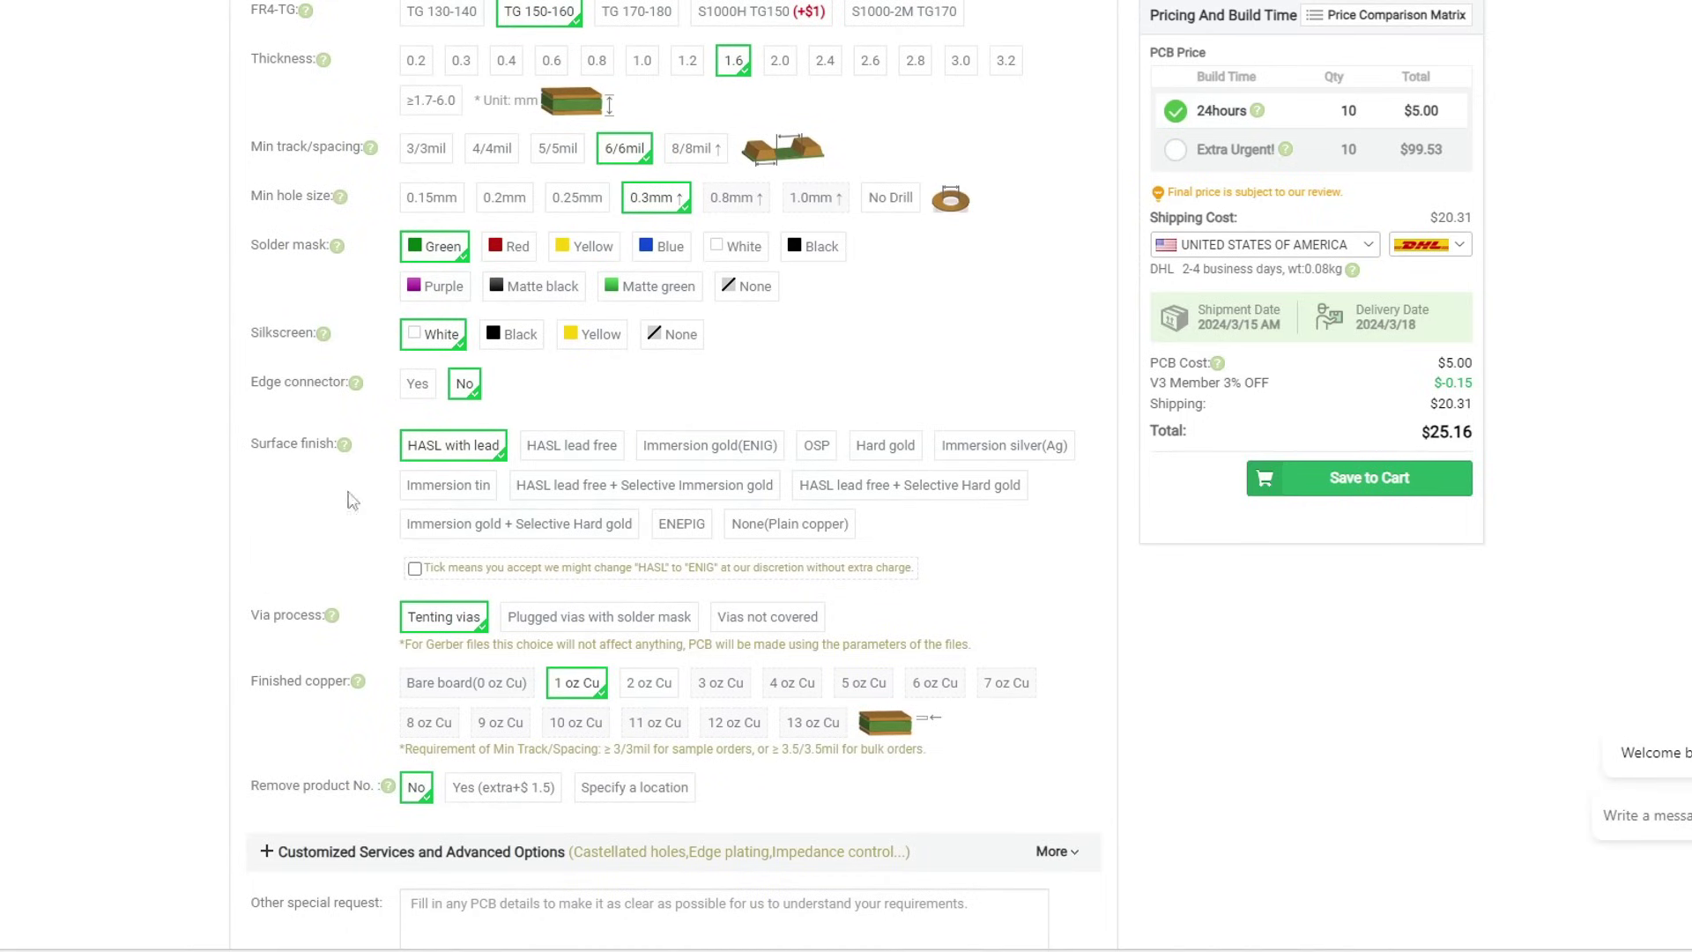
scroll(326, 619, "down", 2)
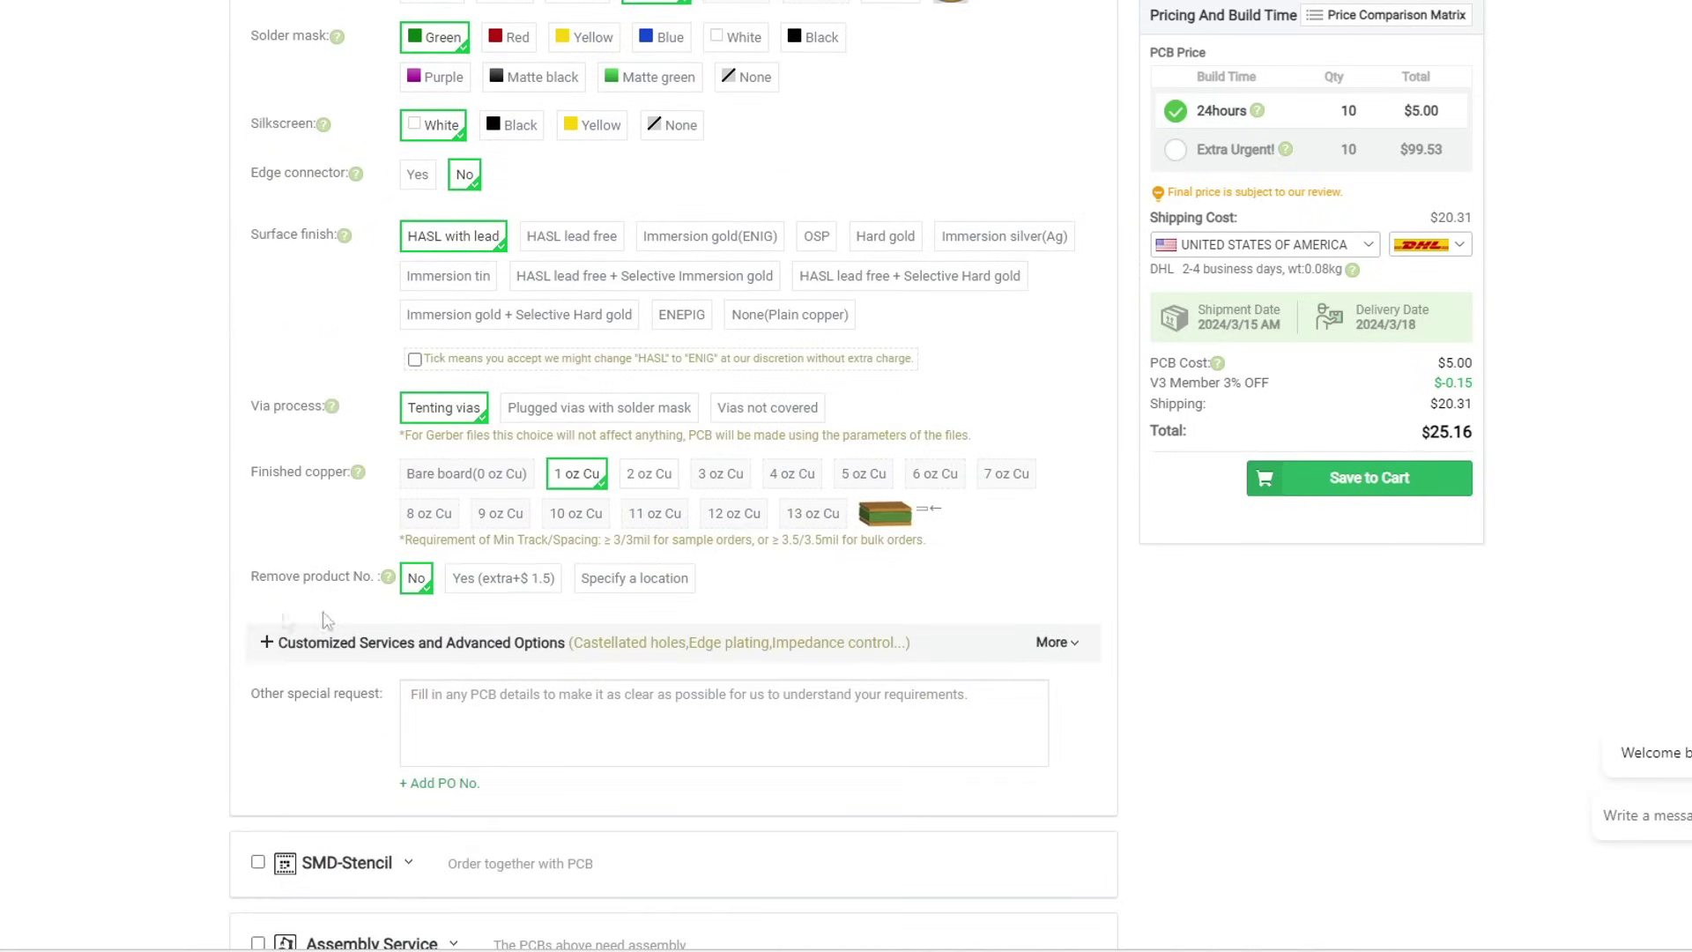
scroll(541, 453, "up", 6)
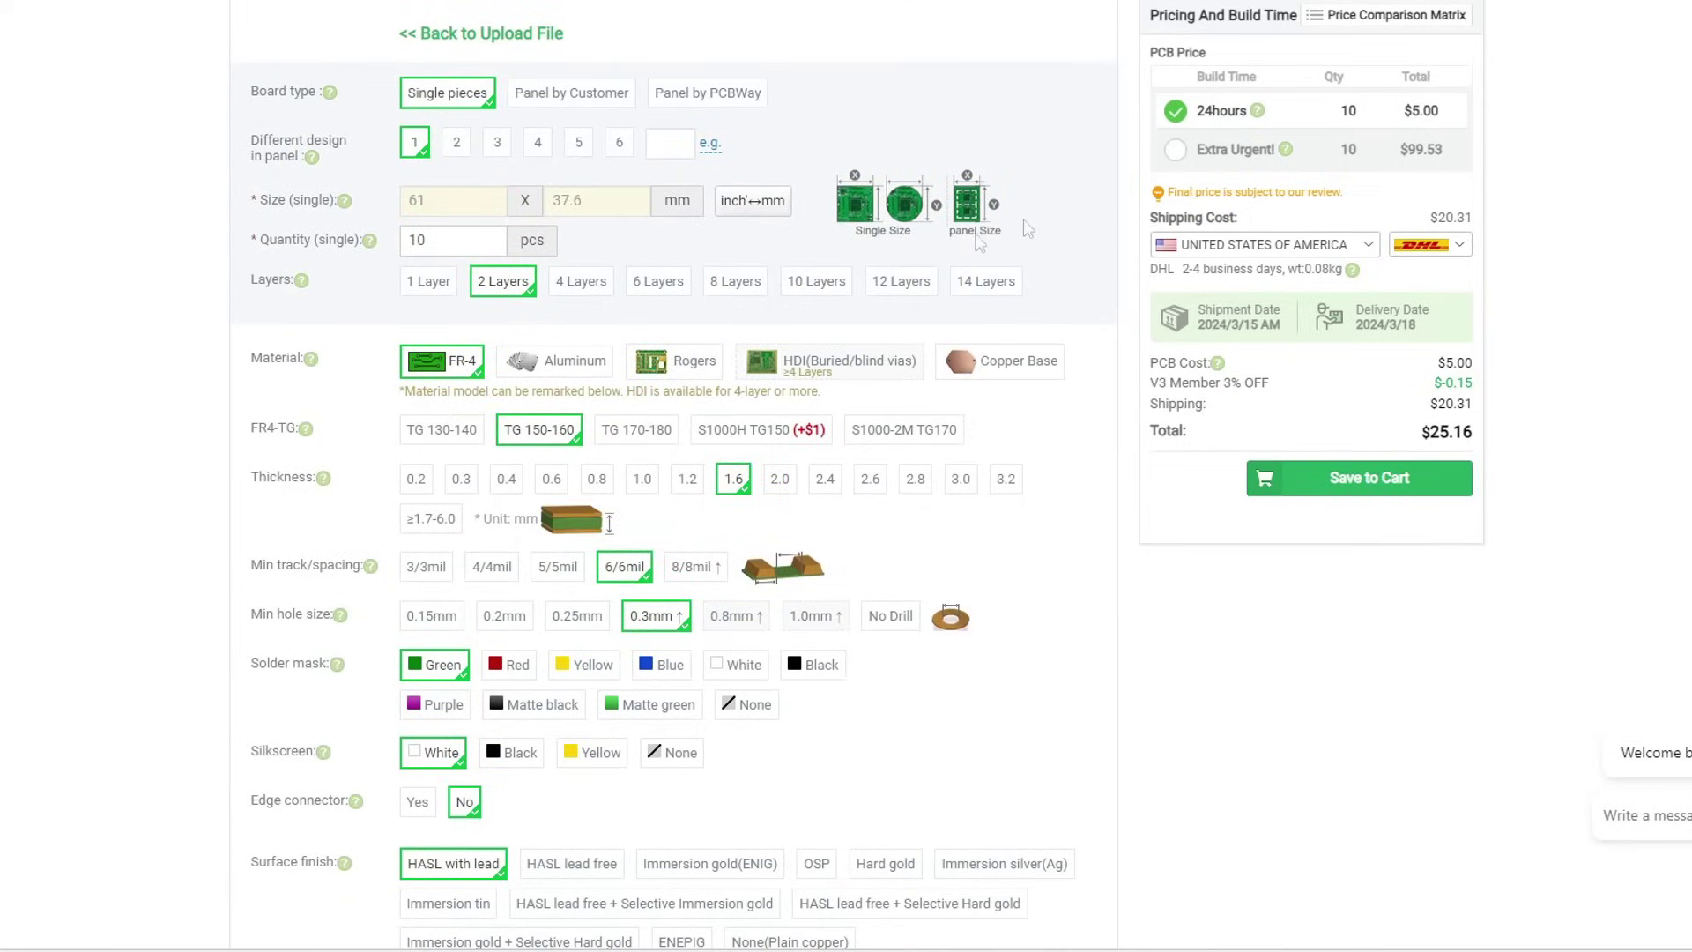
scroll(1529, 176, "up", 2)
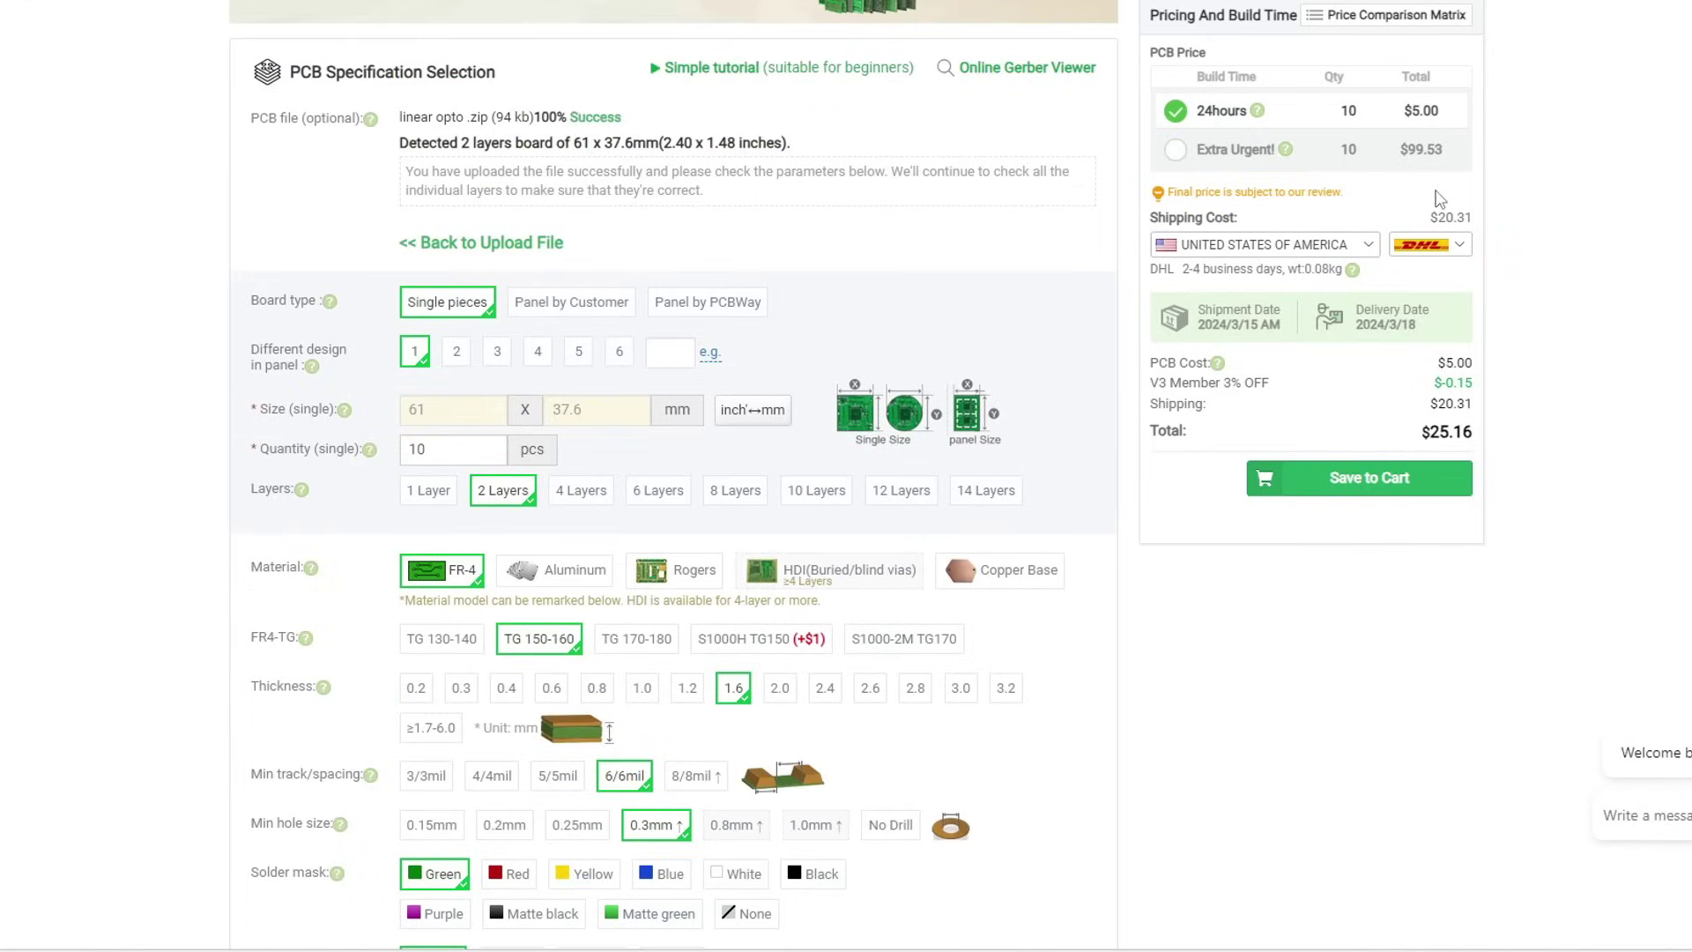
left_click(1430, 245)
scroll(759, 457, "down", 3)
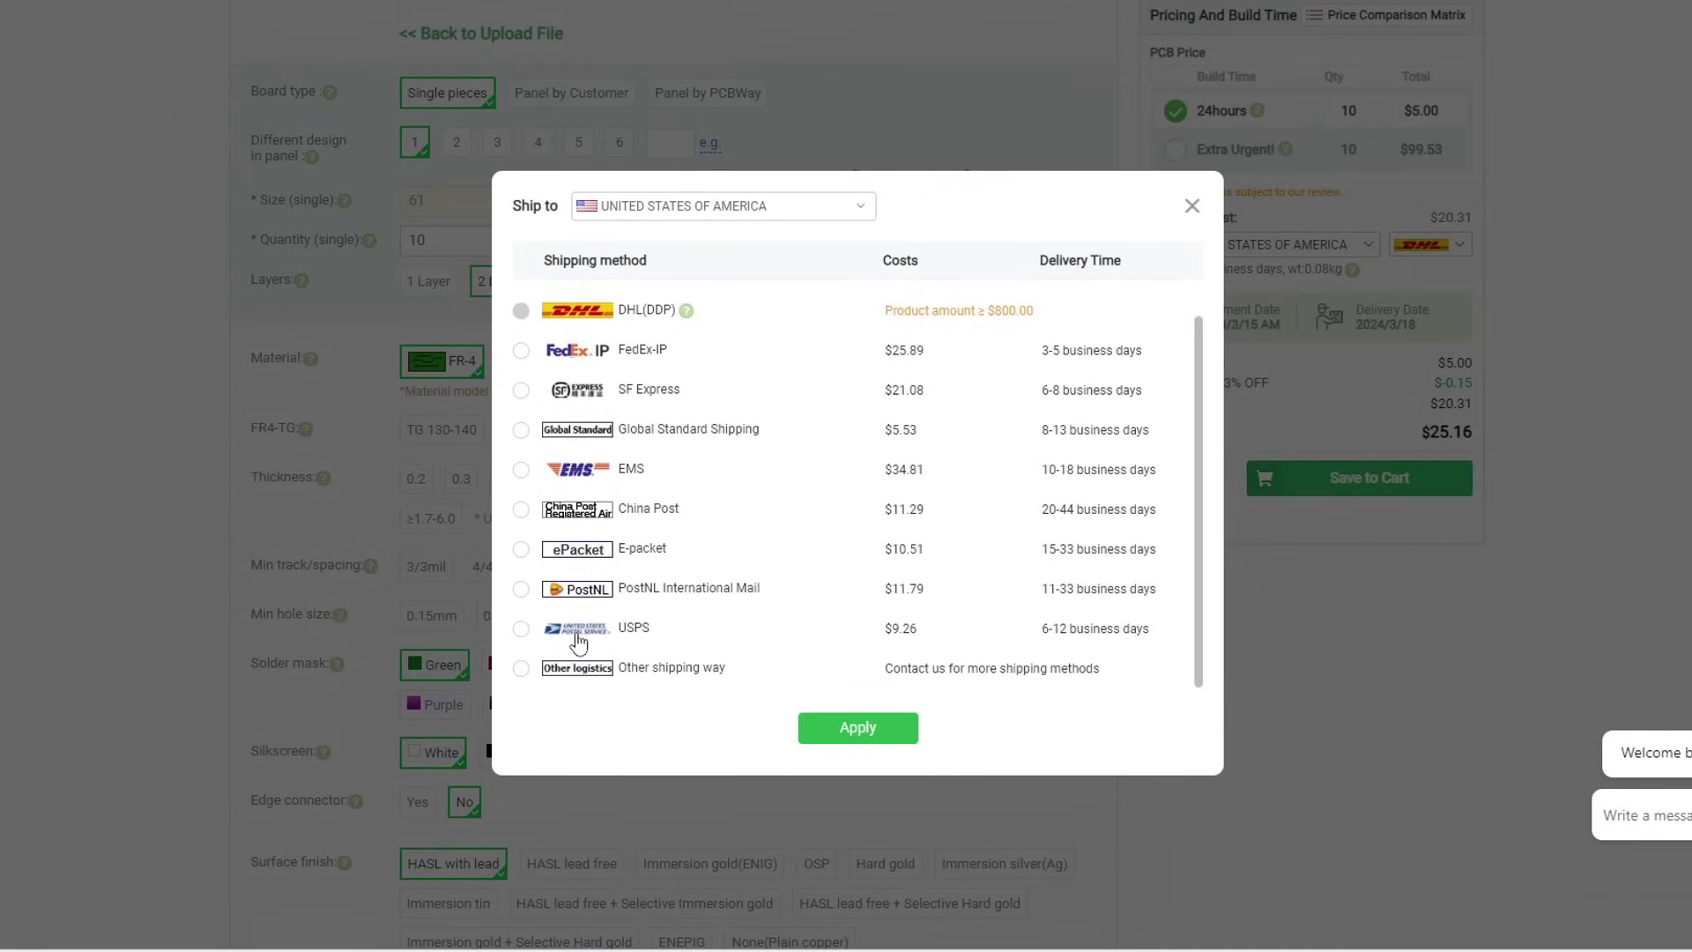
left_click(521, 629)
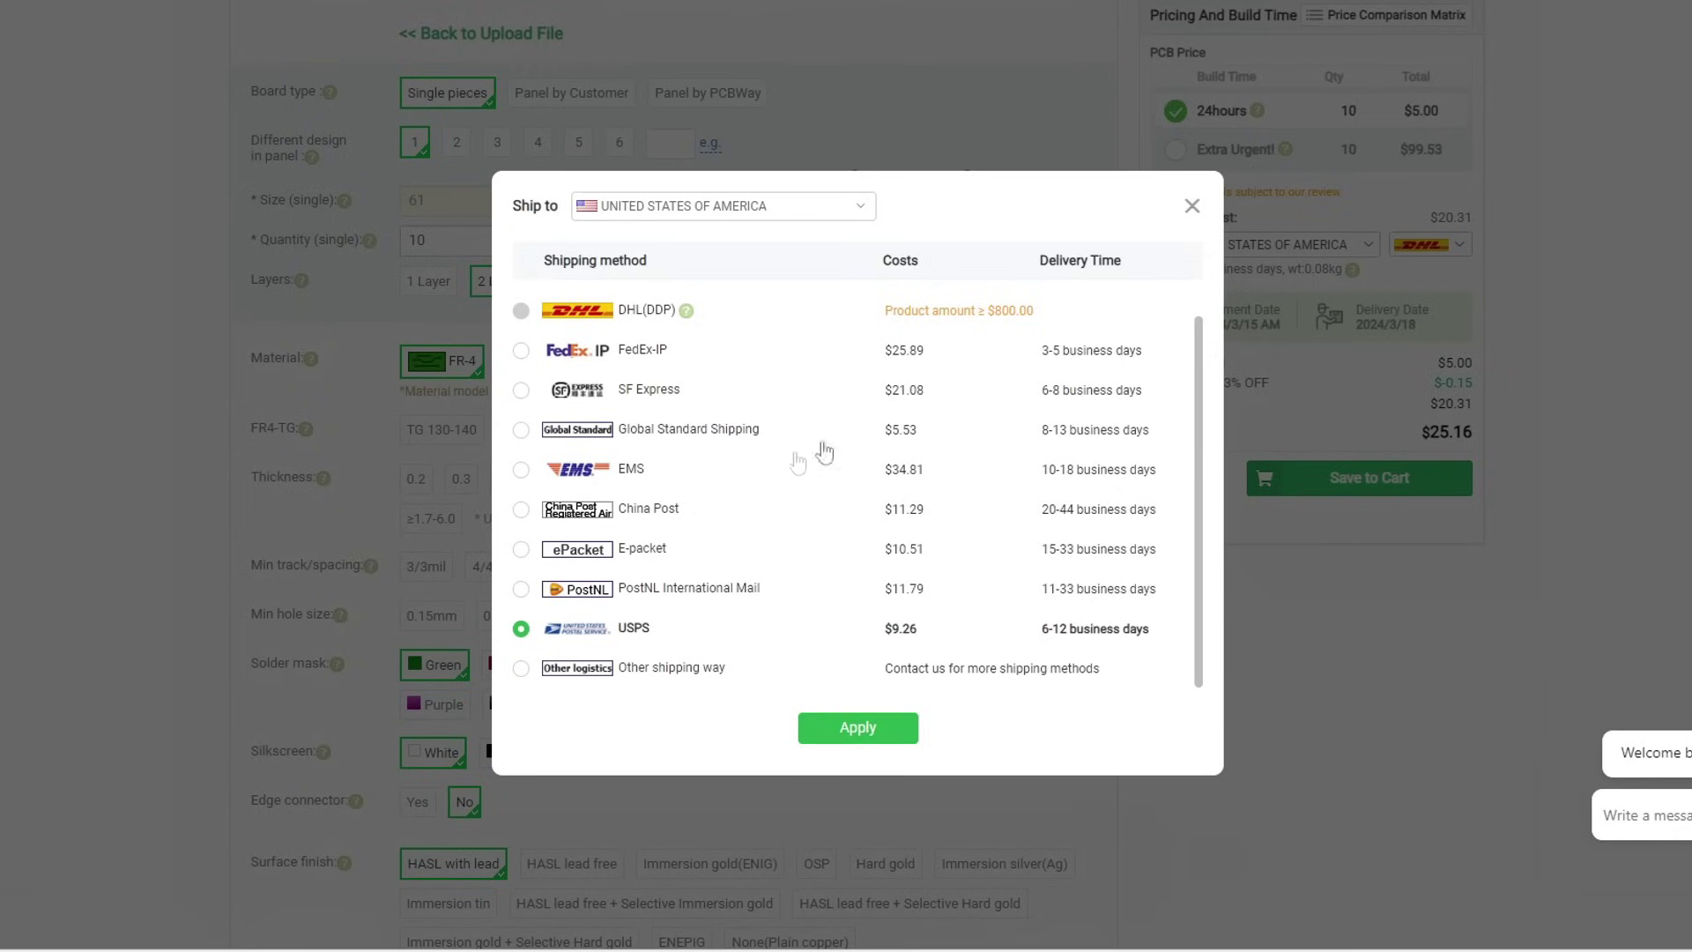
left_click(521, 430)
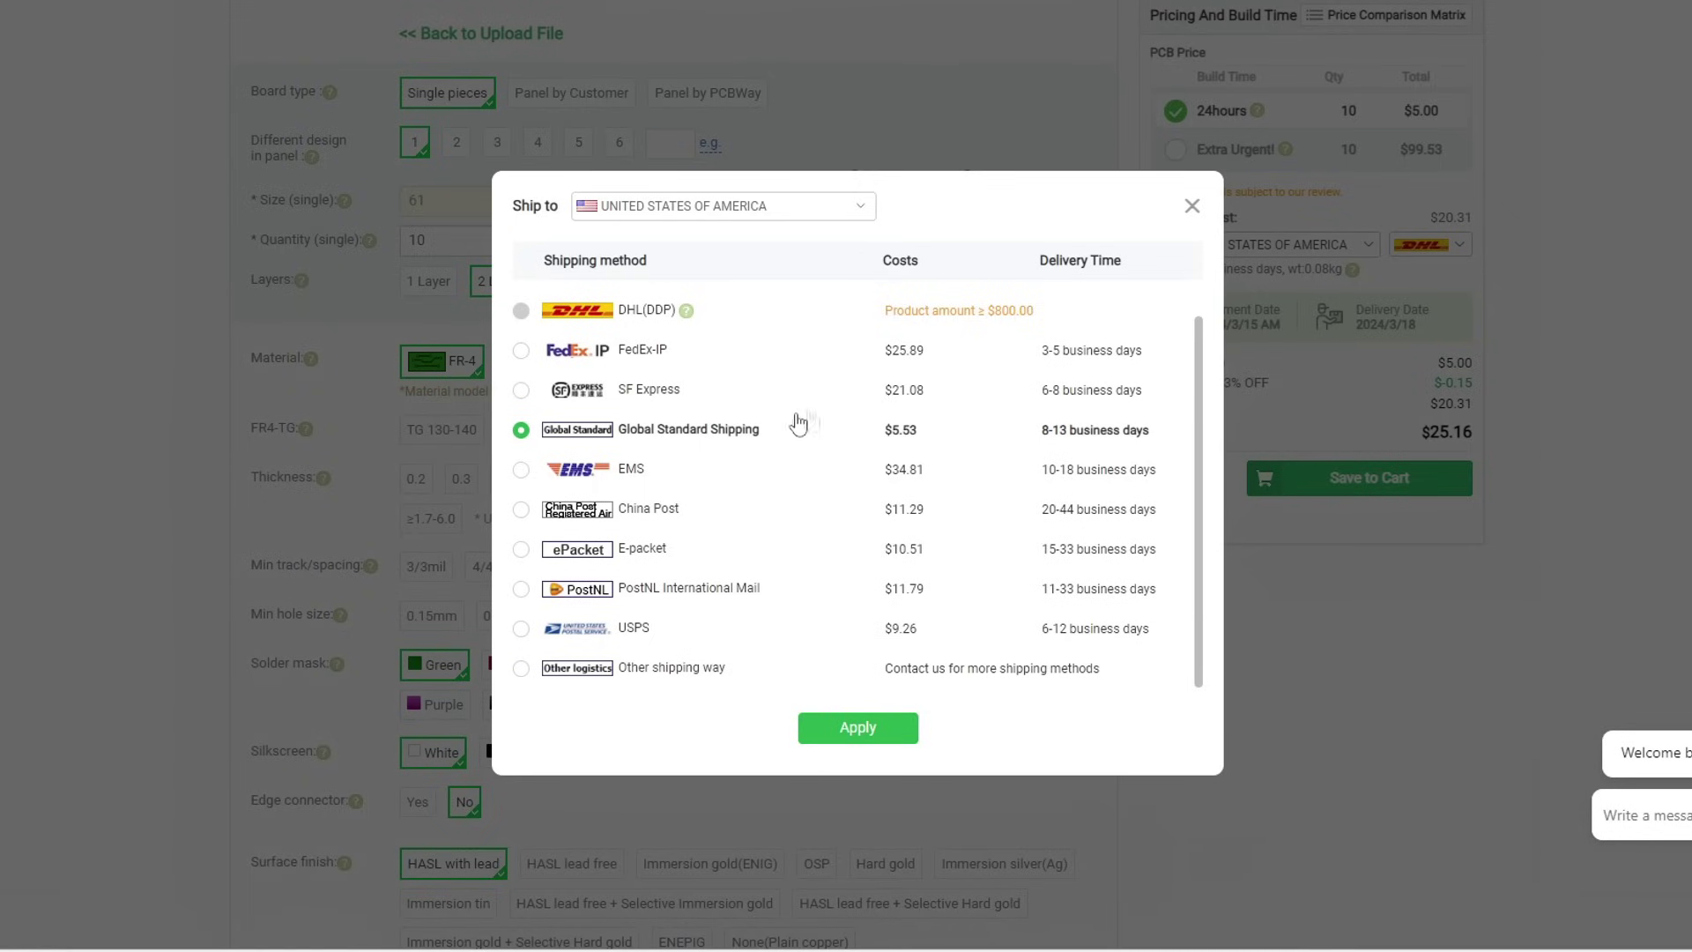
scroll(1045, 436, "up", 5)
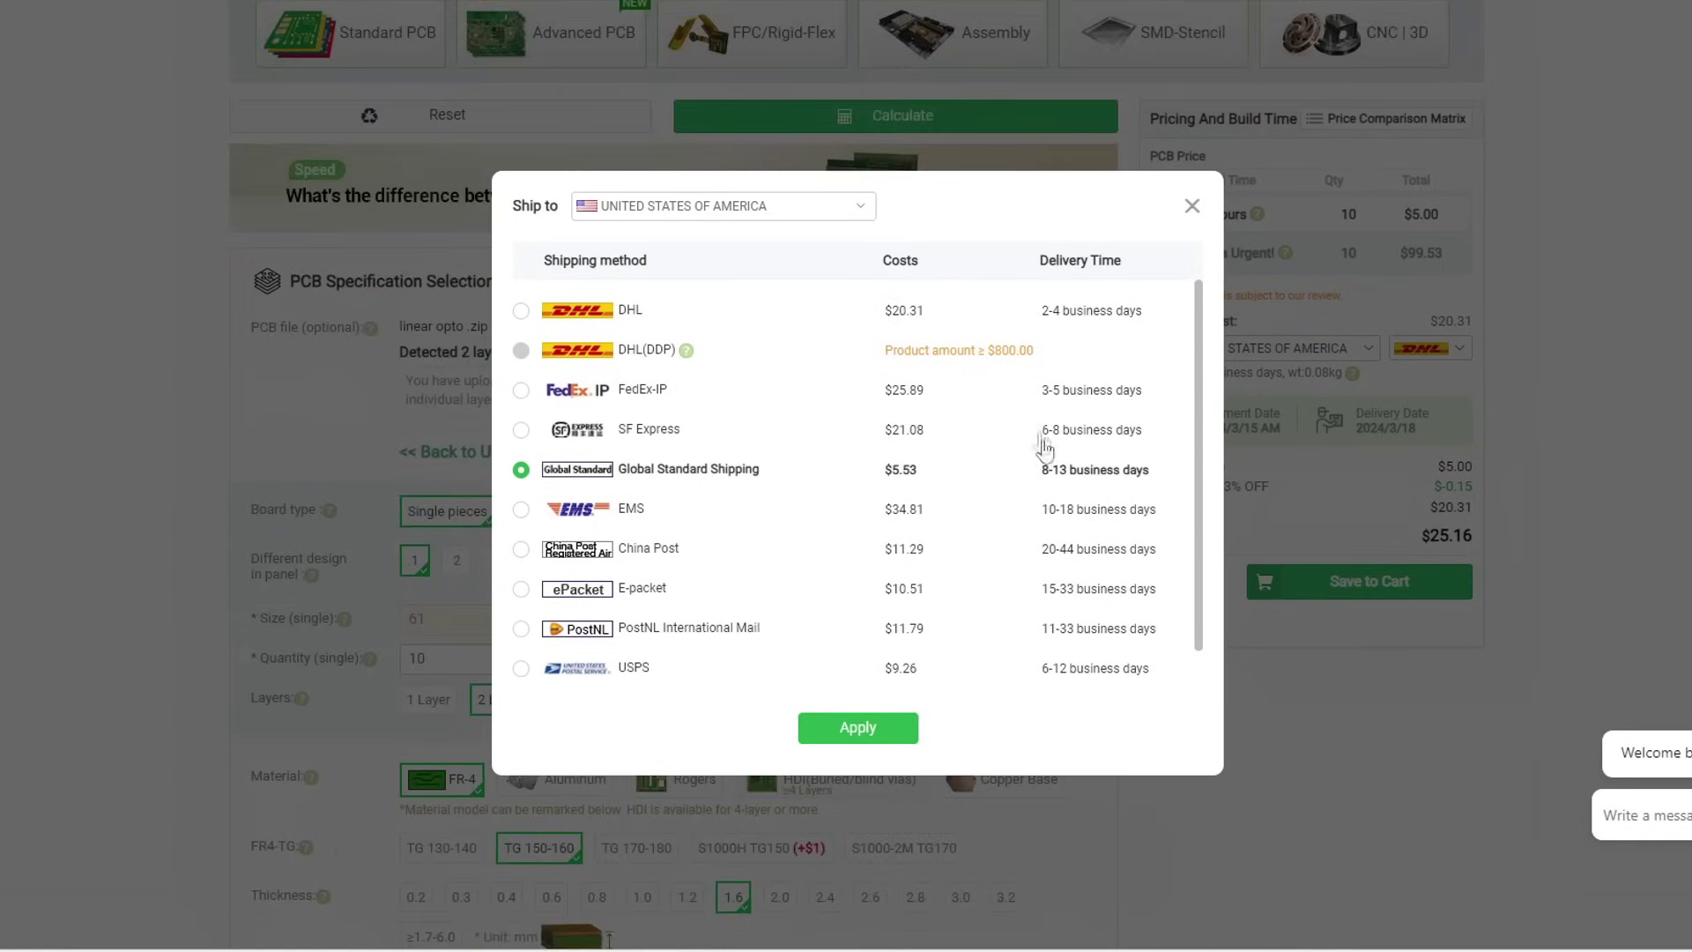
left_click(521, 312)
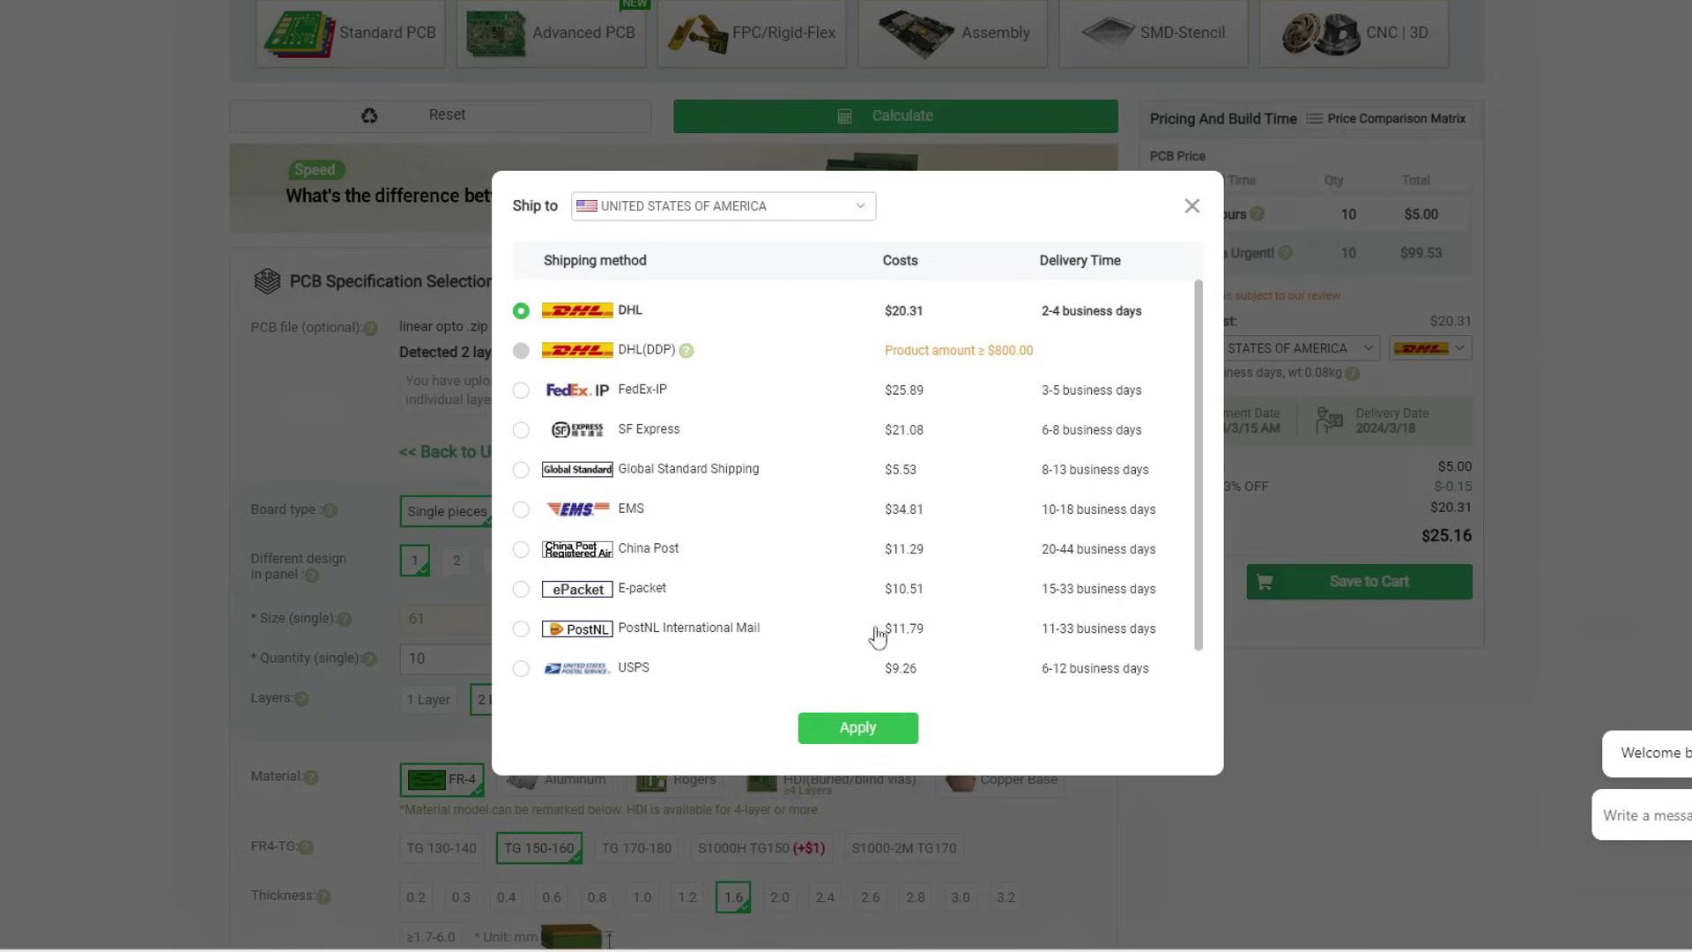
scroll(887, 546, "down", 1)
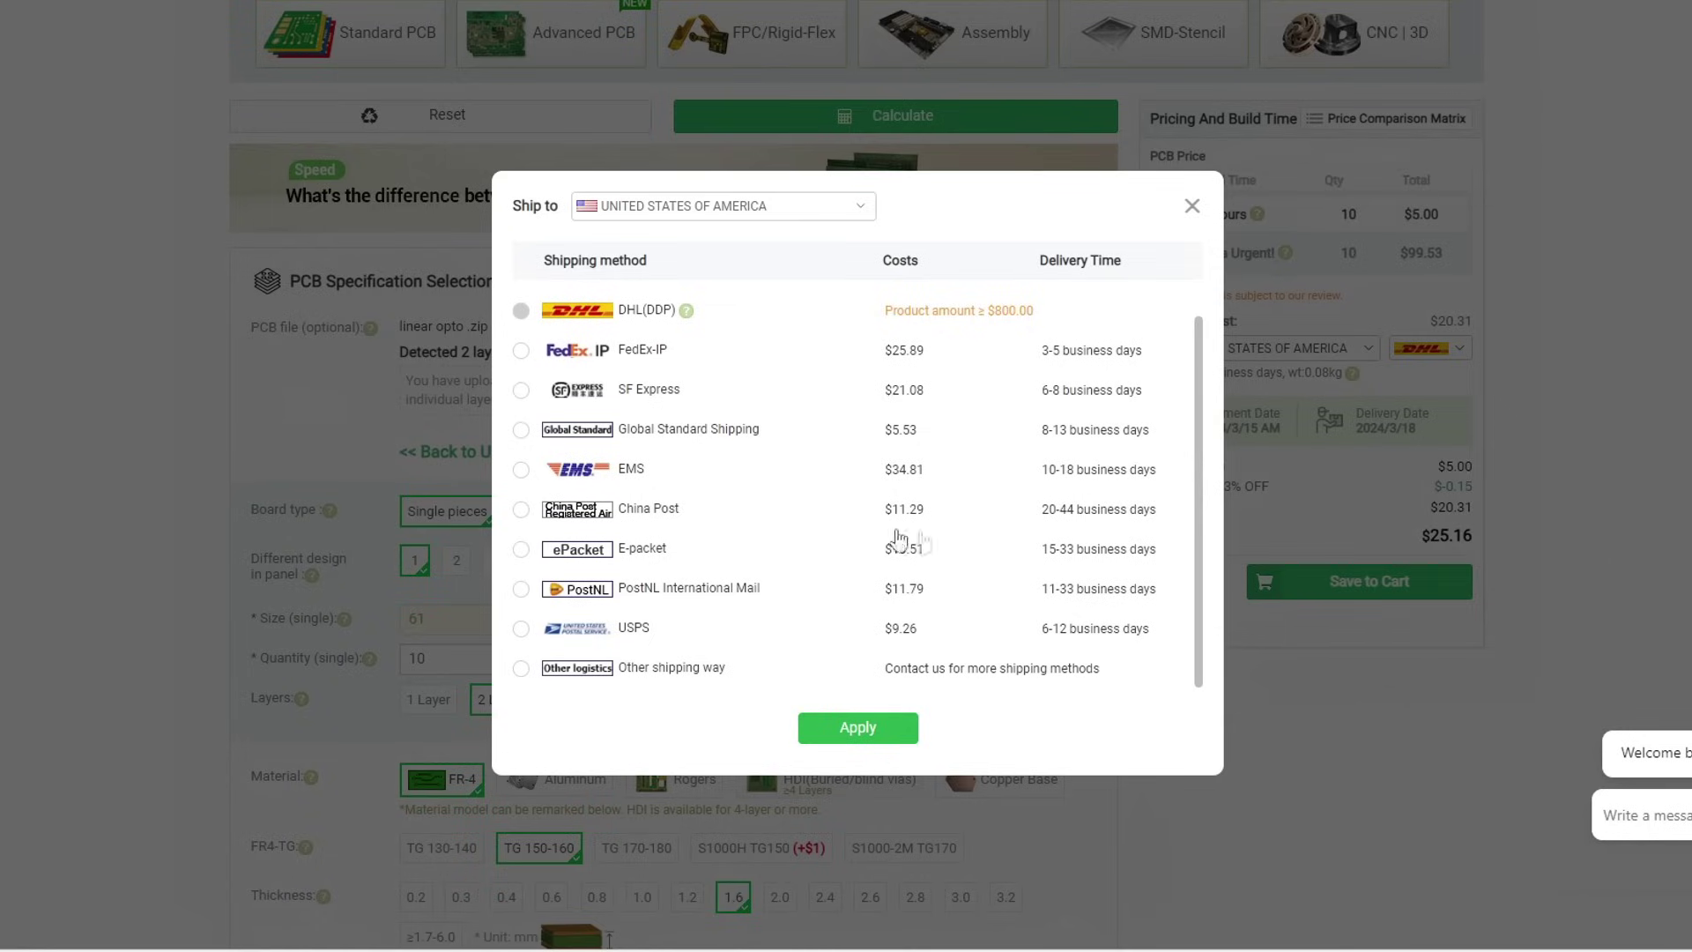
left_click(1192, 206)
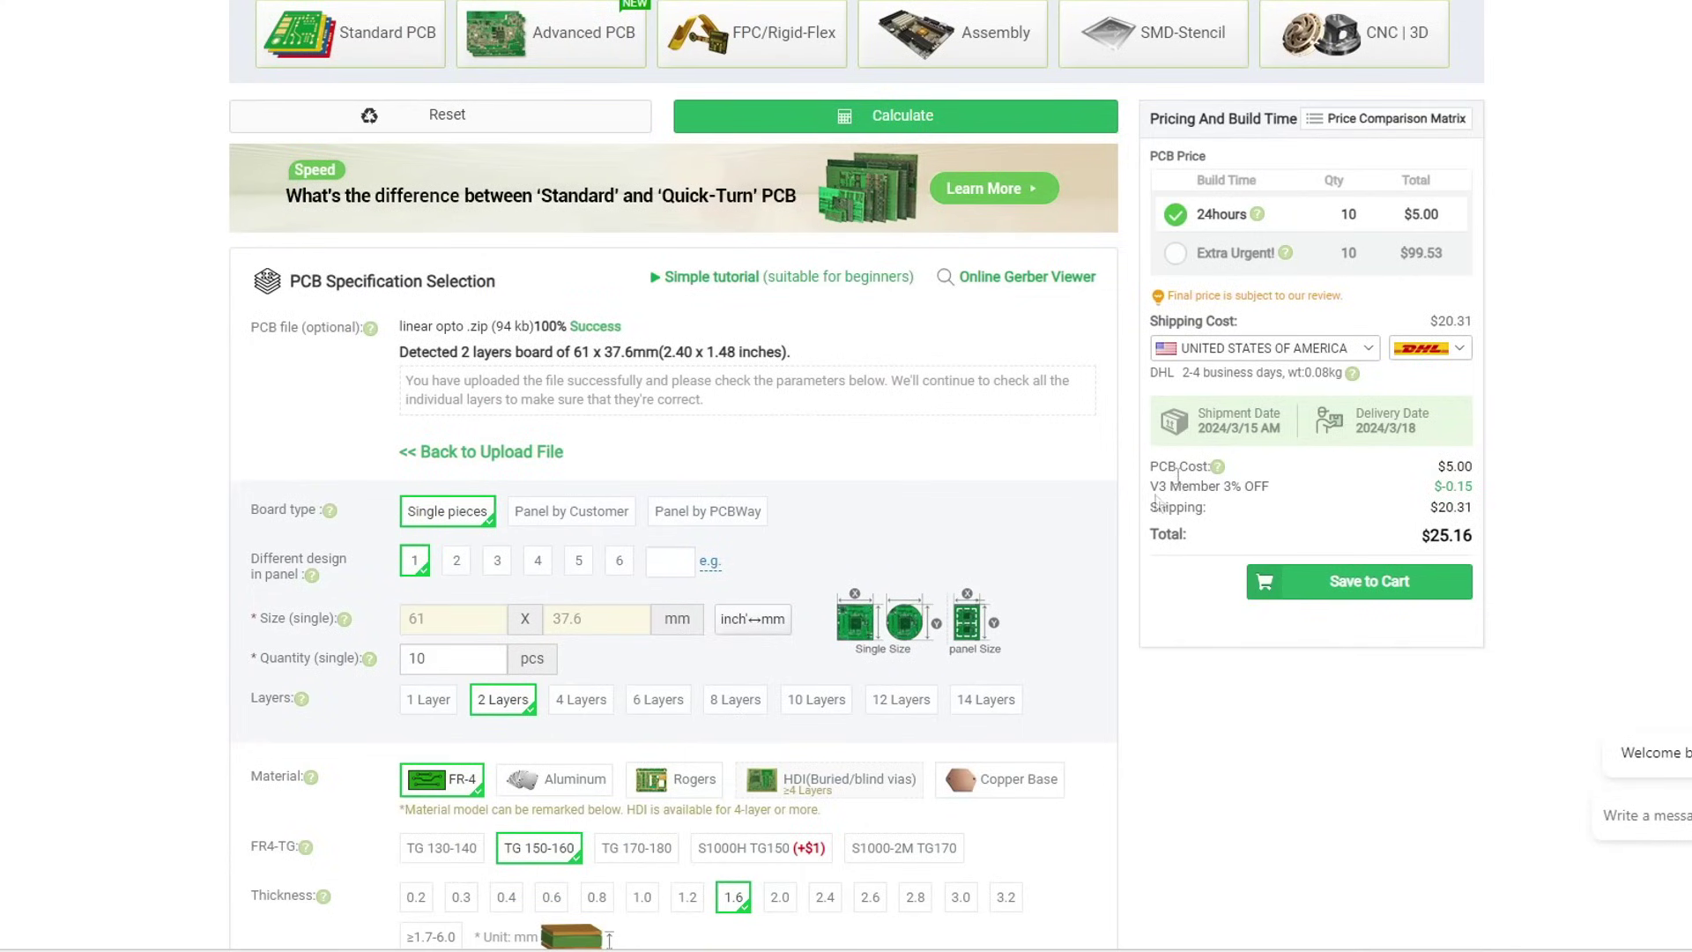
- Save the 10-board order to the cart, agree to the Special Notes, and review the US $4.85 total
left_click(1343, 585)
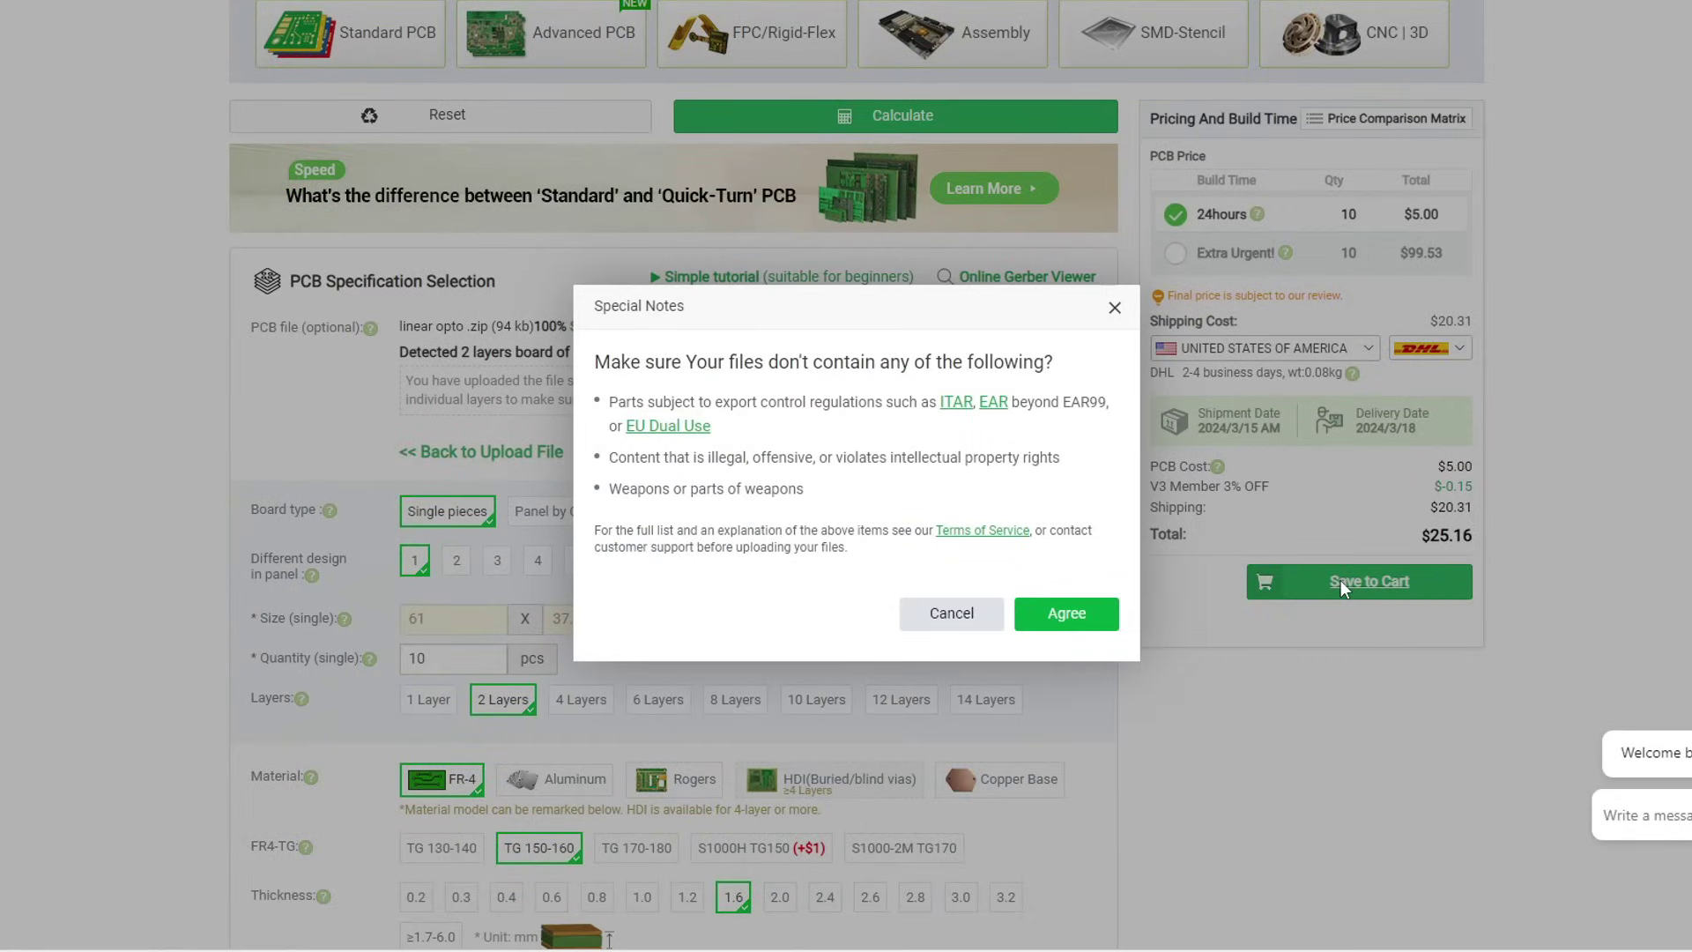
left_click(1068, 614)
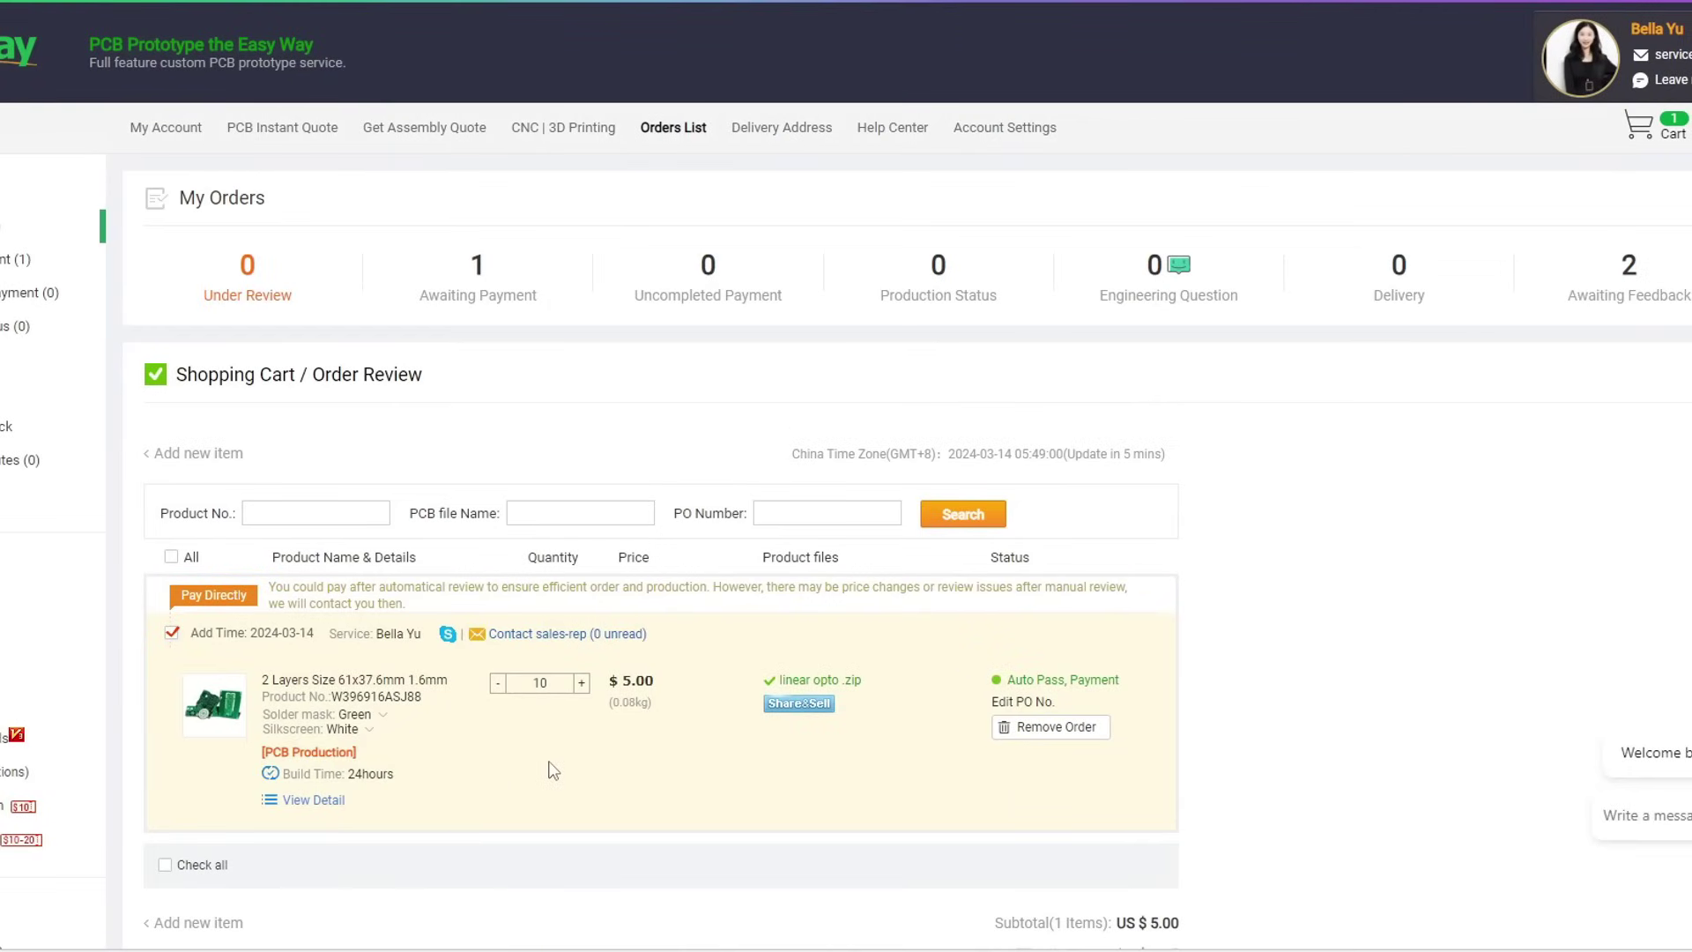
scroll(1324, 679, "down", 2)
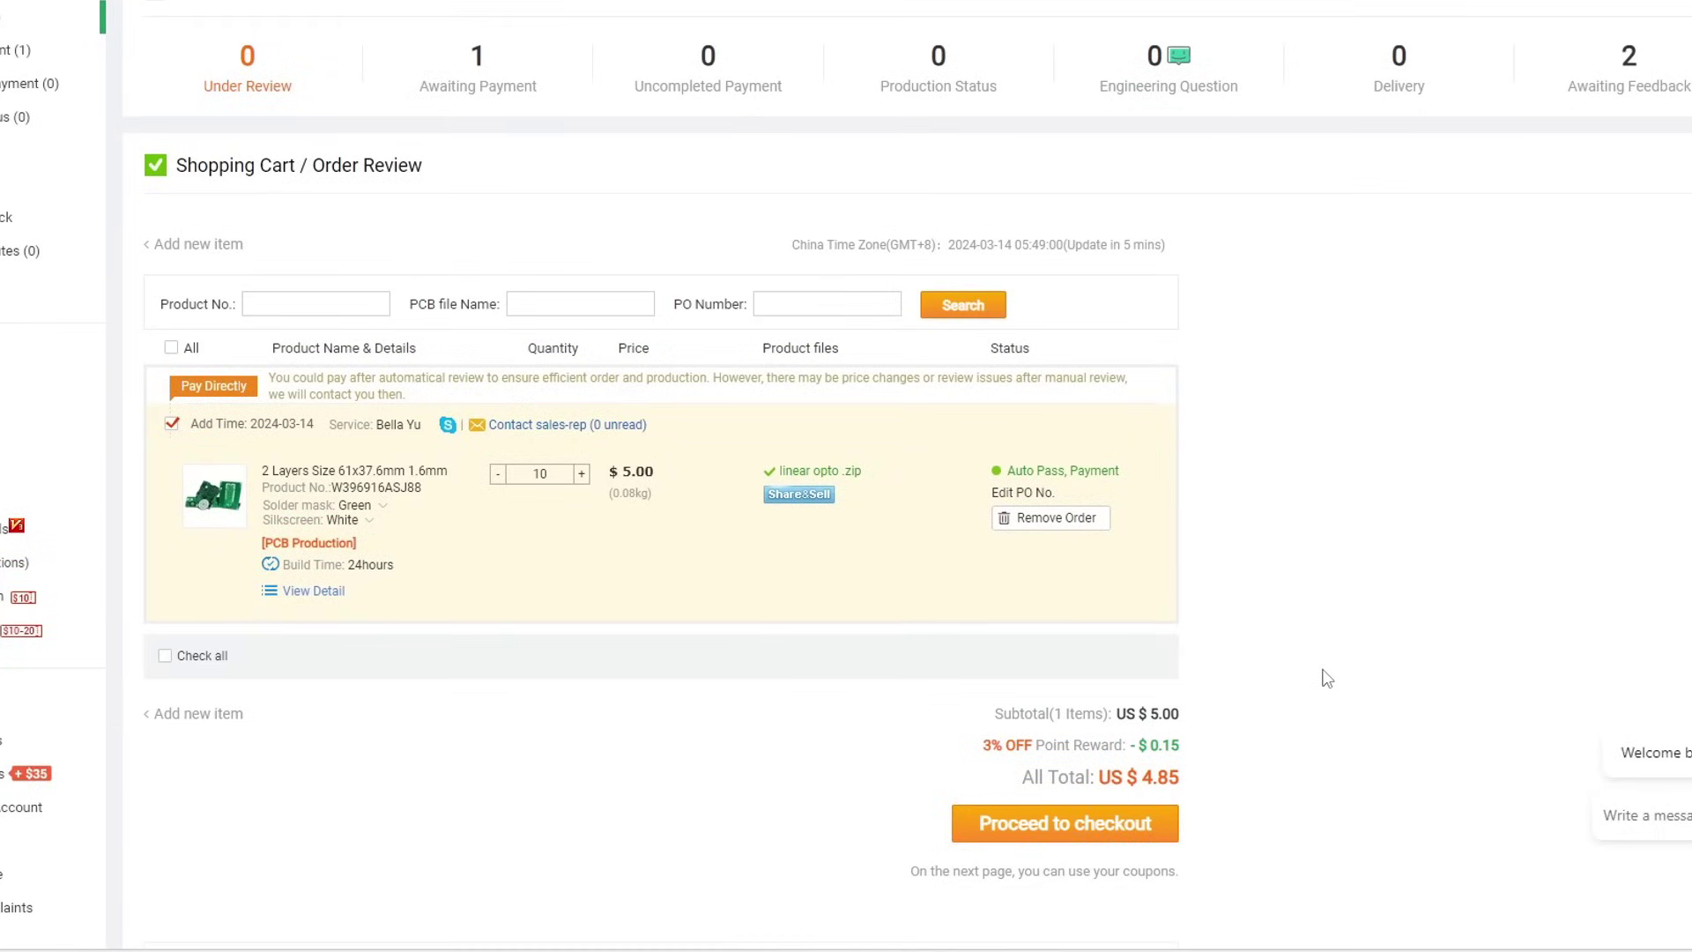